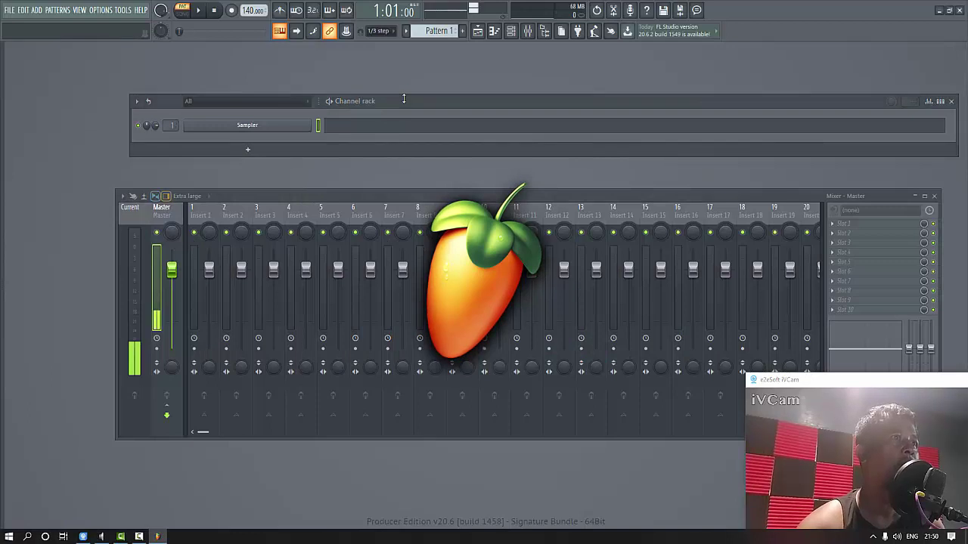
Reposition the channel rack and mixer windows, and add a Kontakt channel from the installed VST generators.
left_click_drag(405, 102, 398, 135)
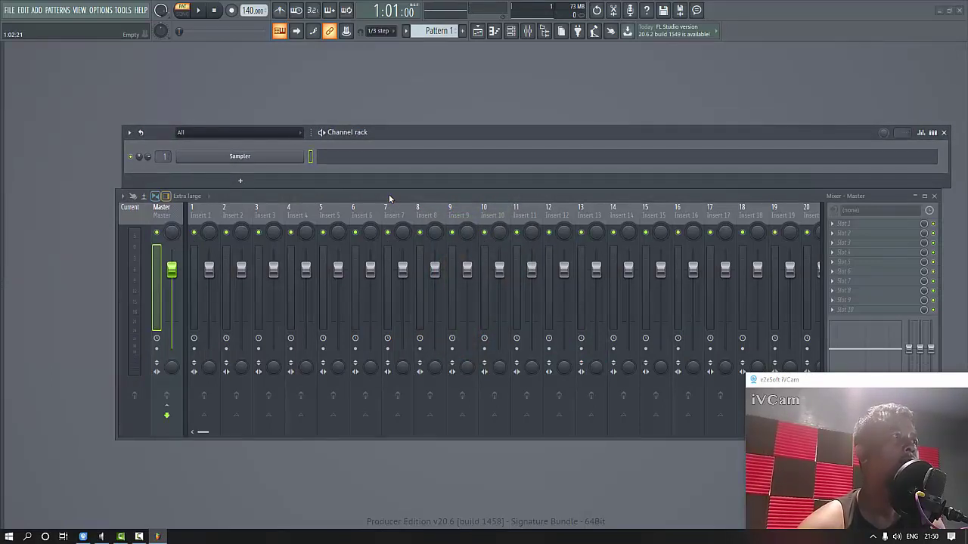
mouse_move(388, 198)
left_mouse_down()
mouse_move(427, 218)
mouse_move(419, 198)
mouse_move(403, 196)
left_mouse_up()
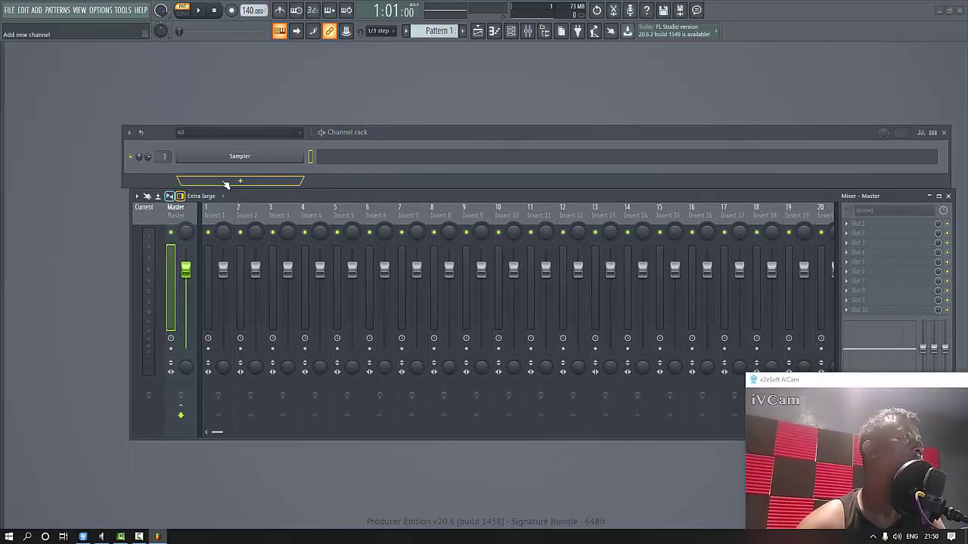
left_click(243, 182)
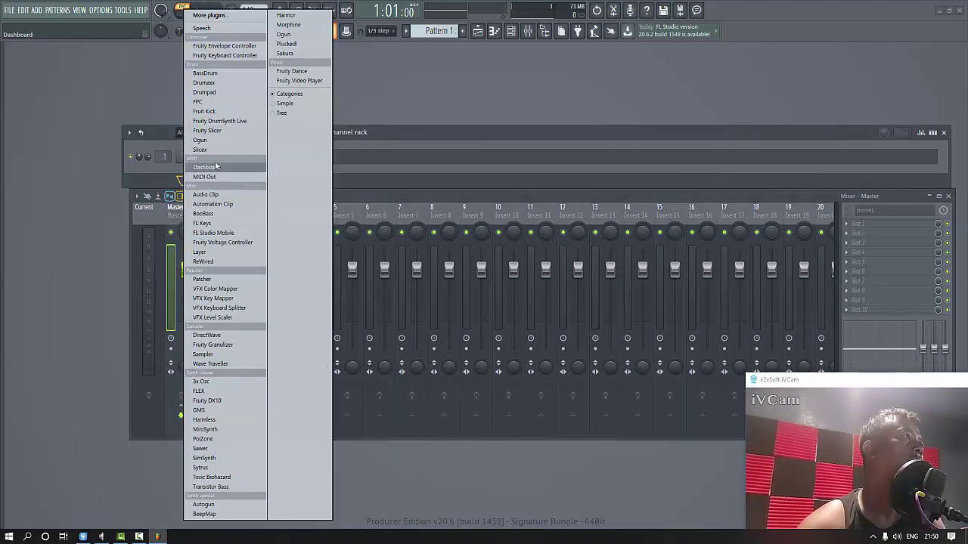
left_click(2, 183)
mouse_move(1, 184)
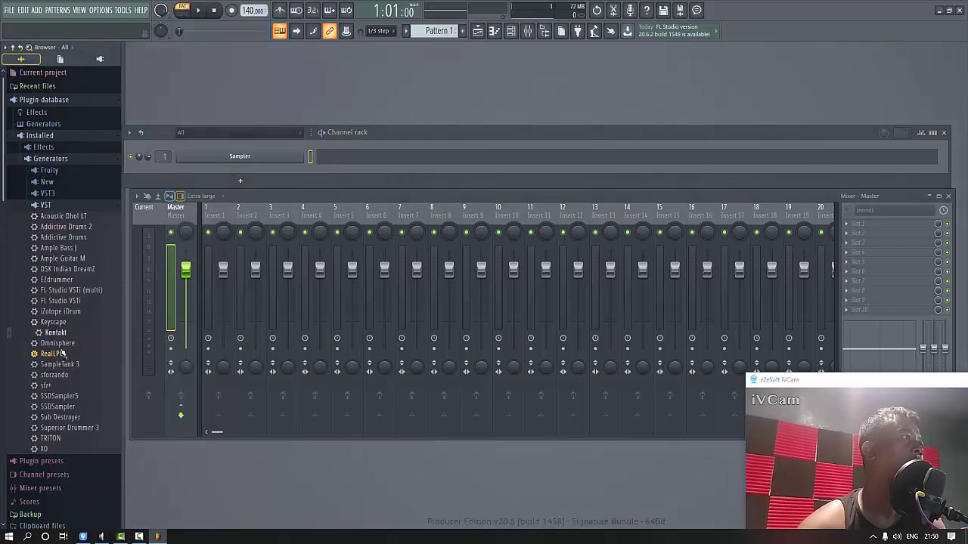
left_click_drag(58, 333, 170, 184)
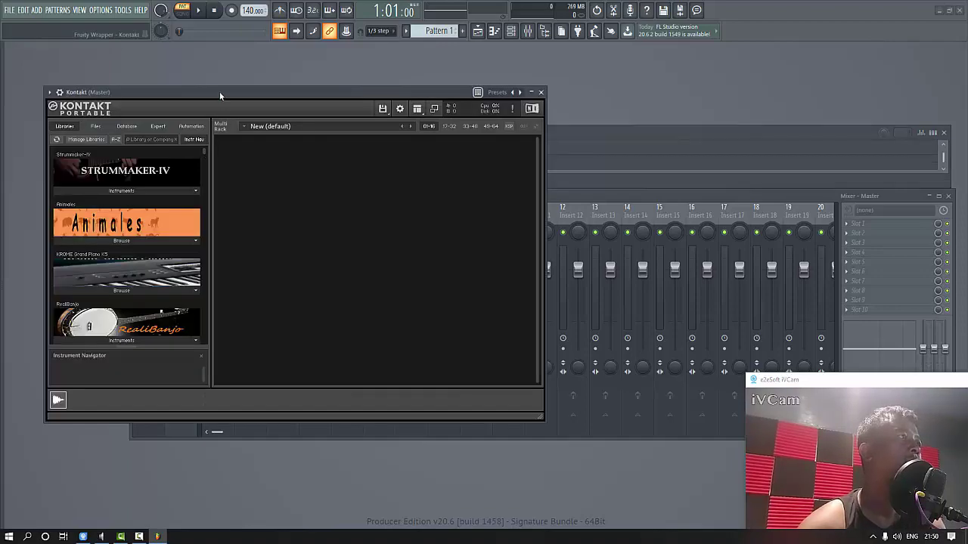
left_click_drag(220, 91, 584, 101)
Delete the default Sampler channel from the channel rack.
right_click(310, 146)
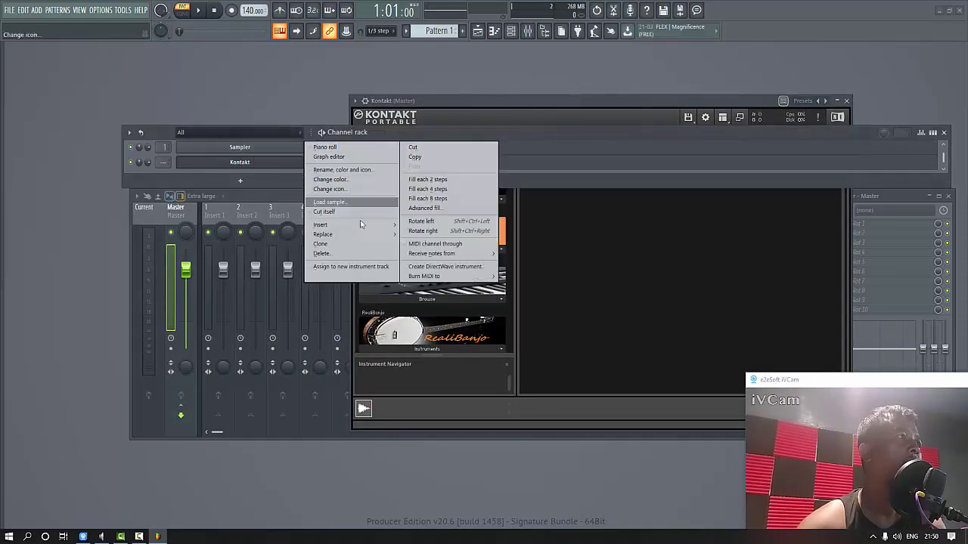
left_click(360, 220)
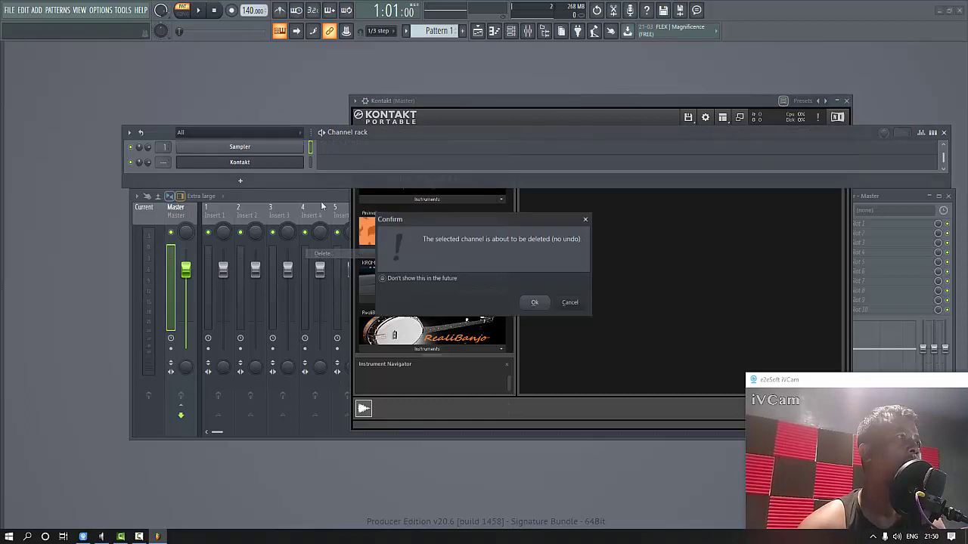
left_click(533, 304)
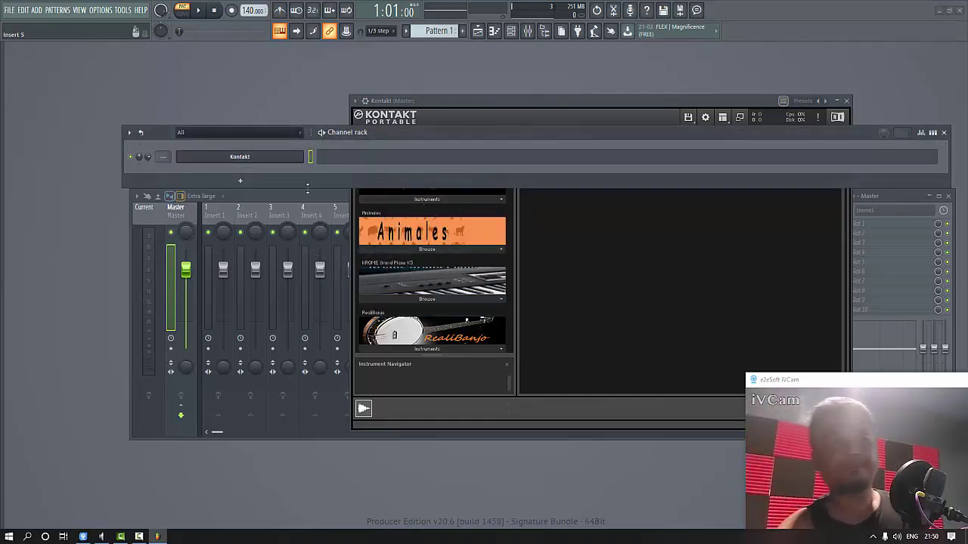
Load Session Kit - Lite from the Studio Drummer library into Kontakt and move its window clear of the channel list.
left_click(443, 110)
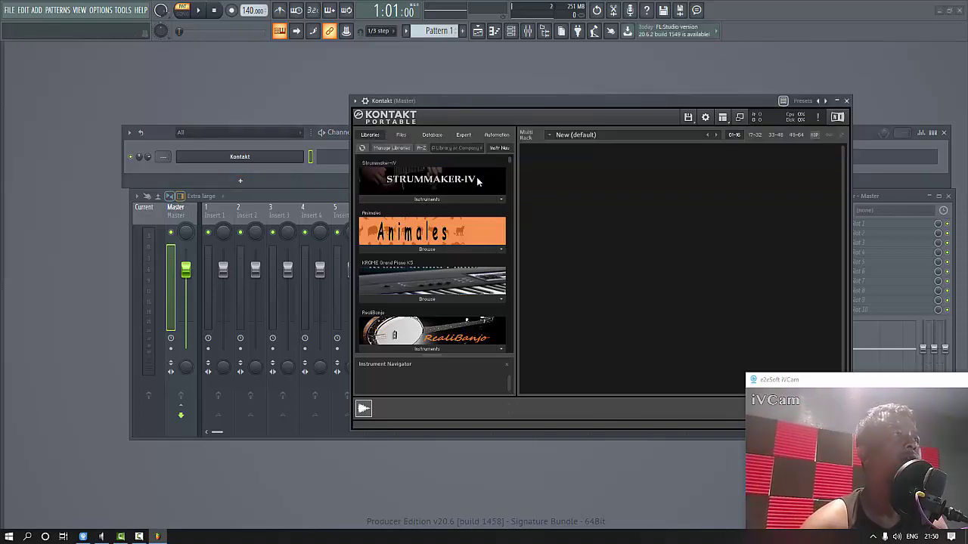
scroll(507, 189, "down", 5)
left_click_drag(510, 205, 514, 234)
left_click(436, 304)
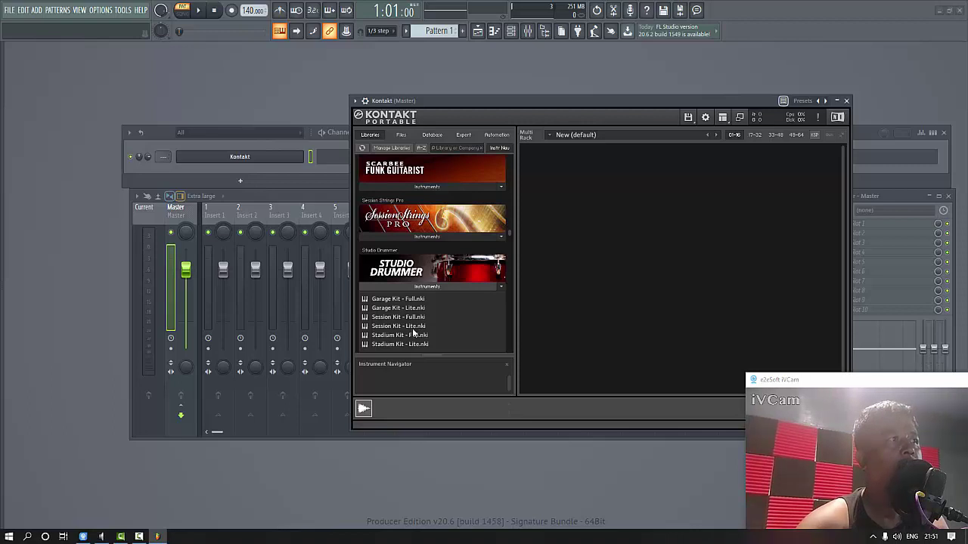
left_click(418, 328)
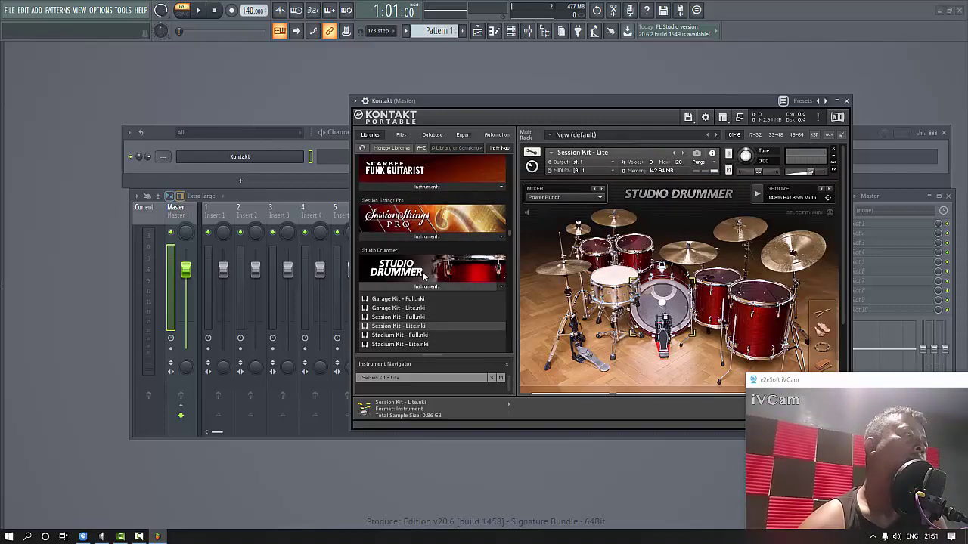
left_click(423, 287)
left_click_drag(437, 99, 469, 69)
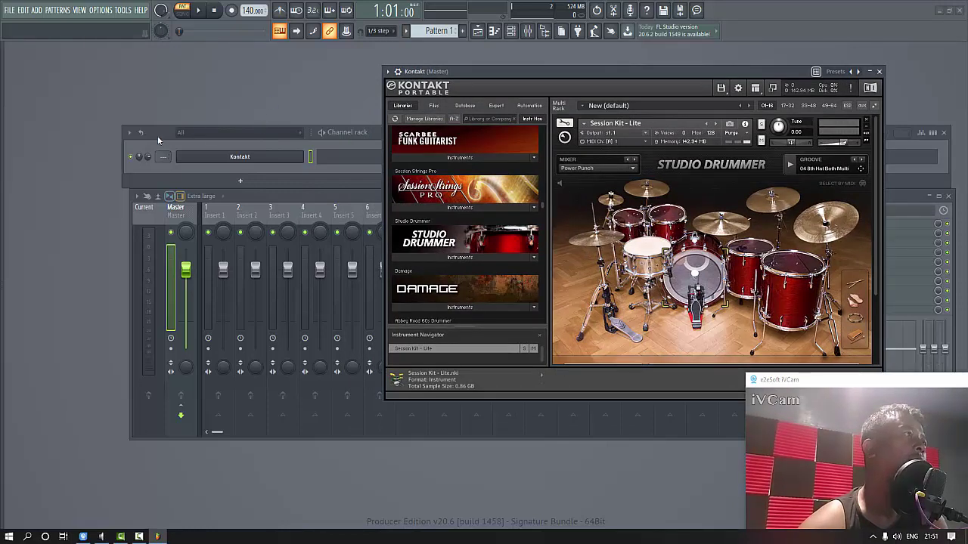
Lower the channel rack window and add a second Kontakt instance from the installed VST generators.
left_click_drag(158, 135, 152, 169)
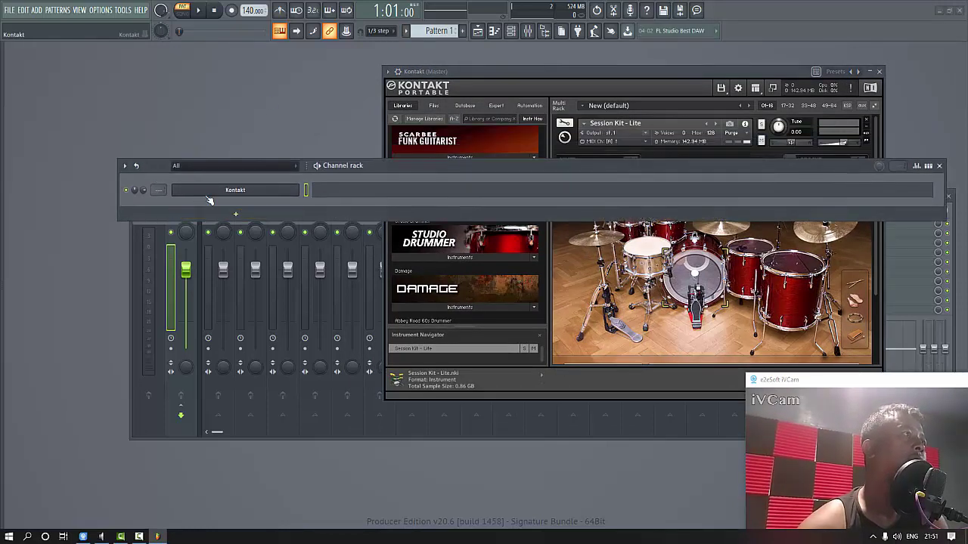
left_click(237, 216)
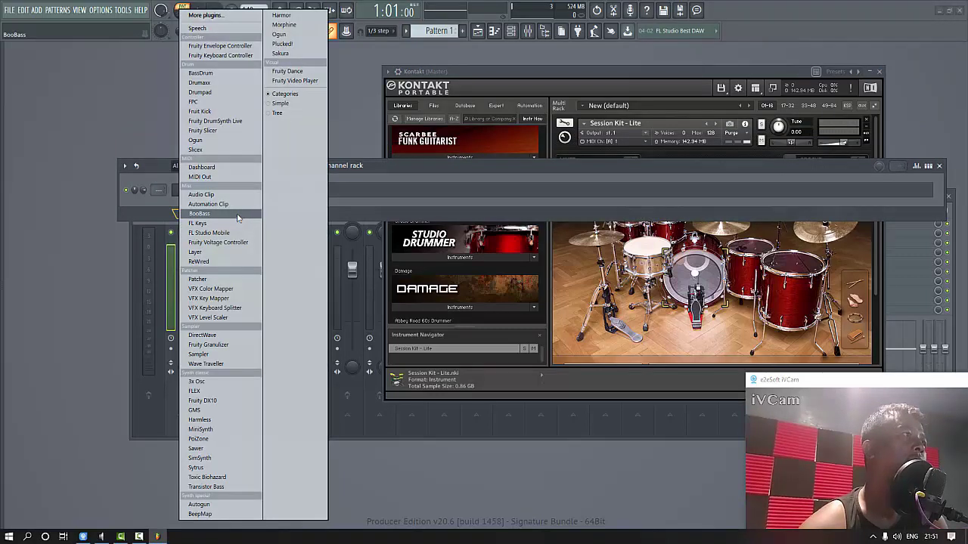
left_click(140, 164)
mouse_move(3, 215)
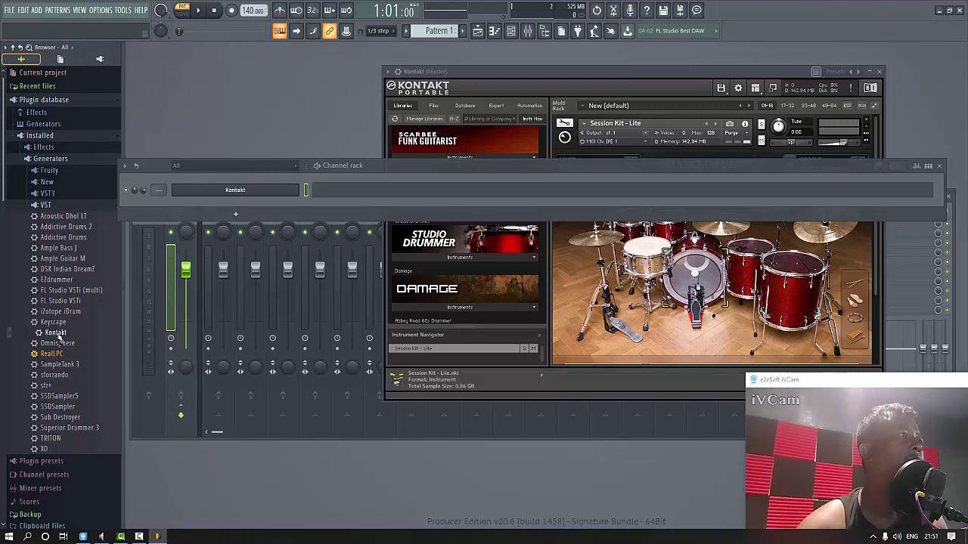
left_click_drag(59, 337, 233, 210)
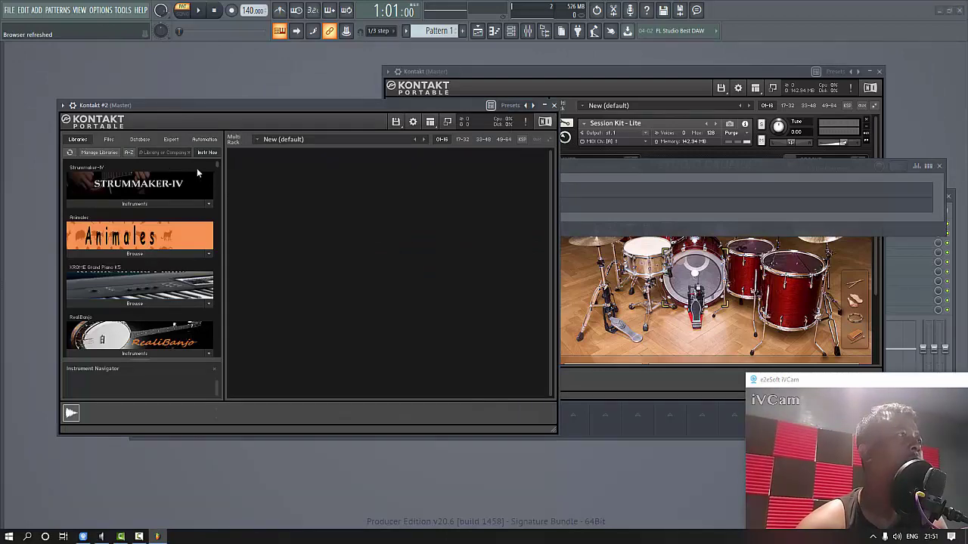
Load the Scarbee Pre-Bass instrument into the second Kontakt instance and move its window away from the channel rack.
scroll(218, 167, "down", 10)
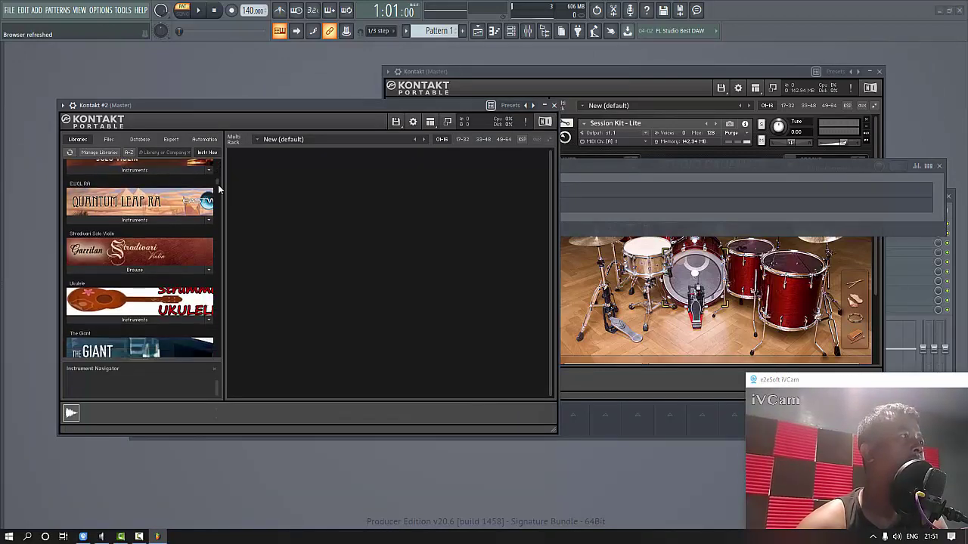
scroll(223, 206, "down", 5)
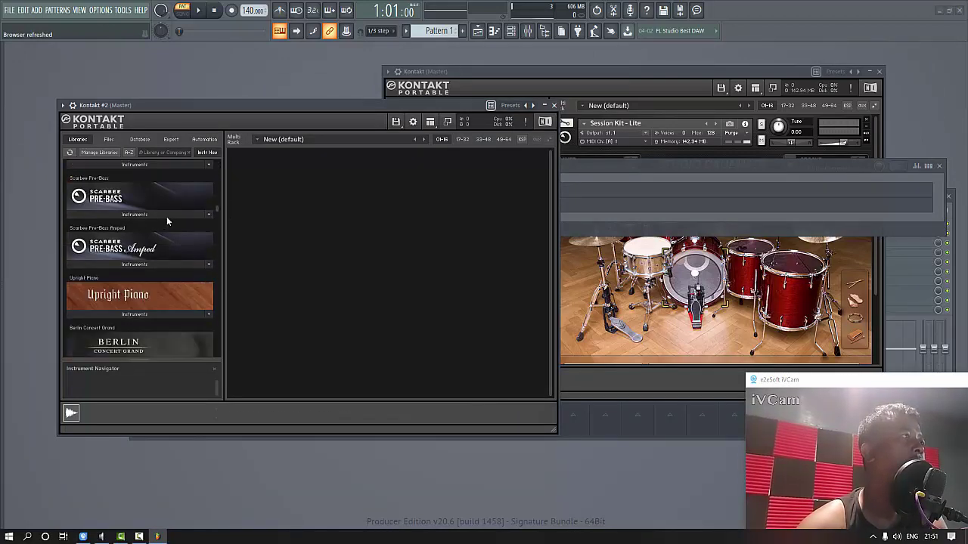
left_click(145, 214)
double_click(122, 226)
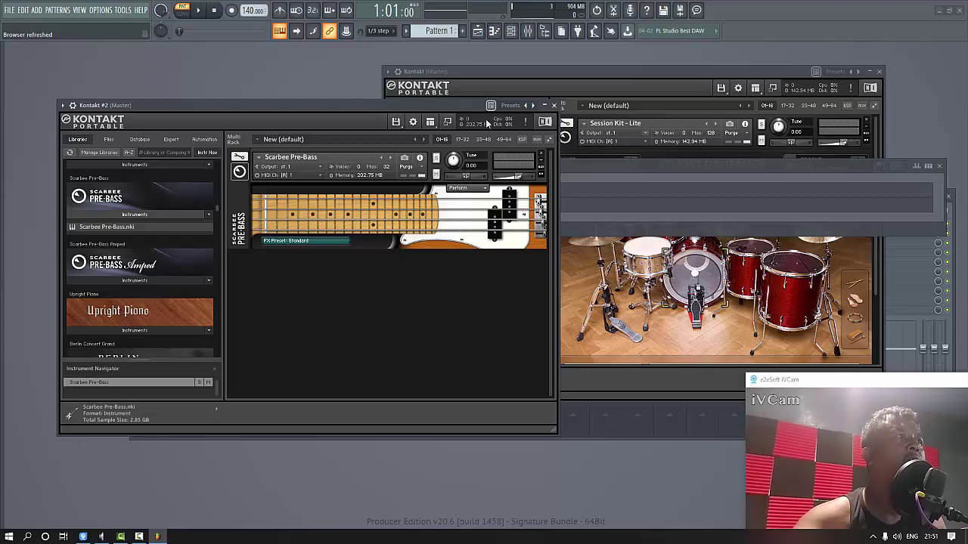
left_click_drag(425, 103, 860, 192)
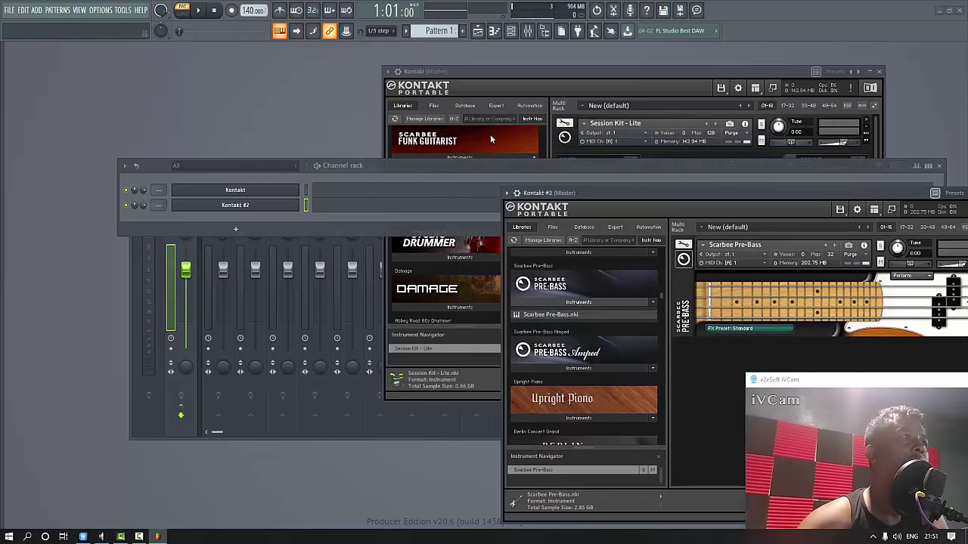
Add a RealLPC guitar channel from the VST generators and move its window off the channel list.
mouse_move(4, 301)
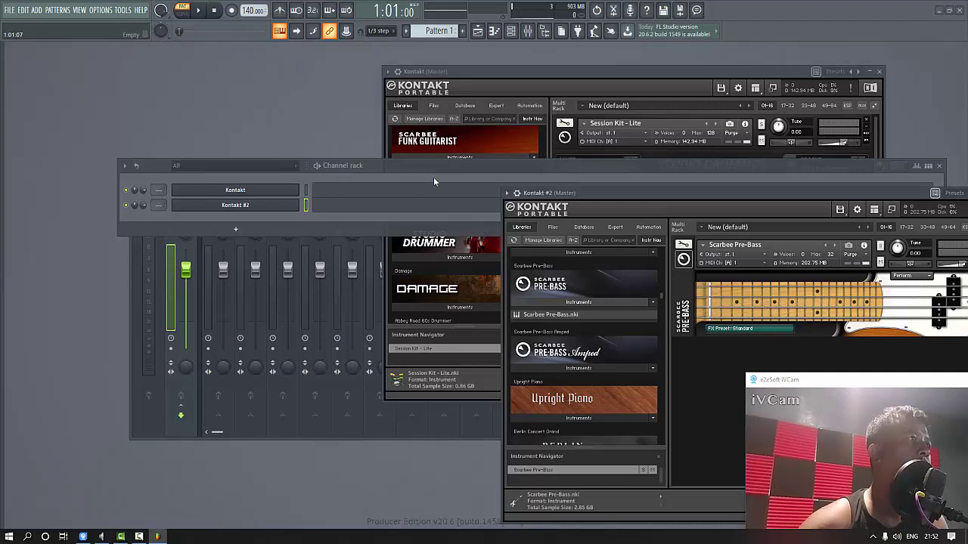
left_click(431, 166)
mouse_move(34, 364)
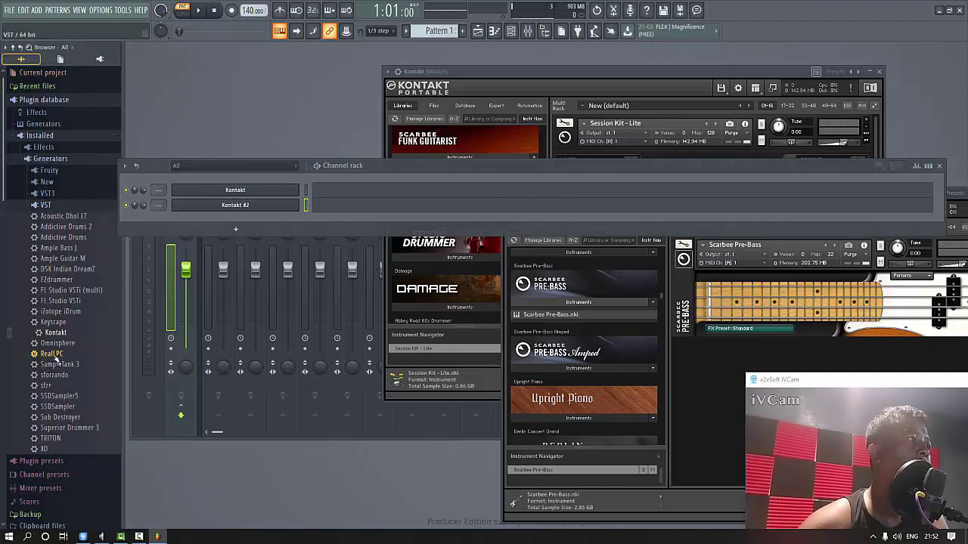
left_click_drag(55, 354, 181, 225)
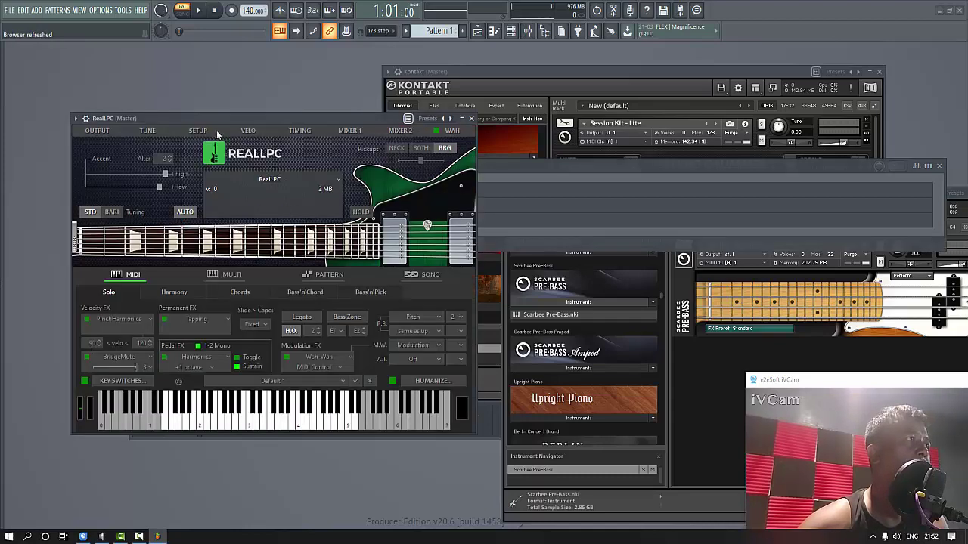
left_click_drag(218, 118, 518, 161)
Add a second RealLPC instance to the channel rack and move its window aside.
mouse_move(7, 320)
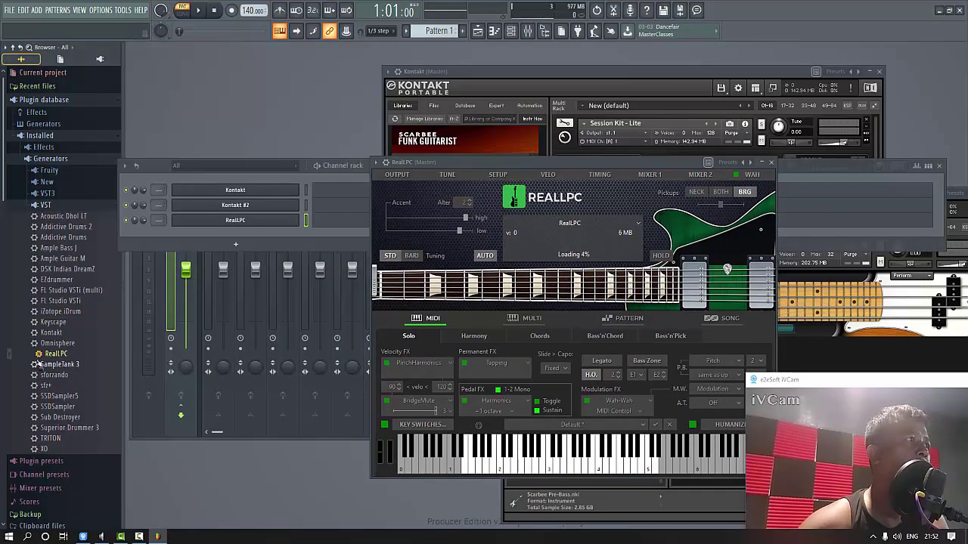
left_click_drag(49, 363, 201, 233)
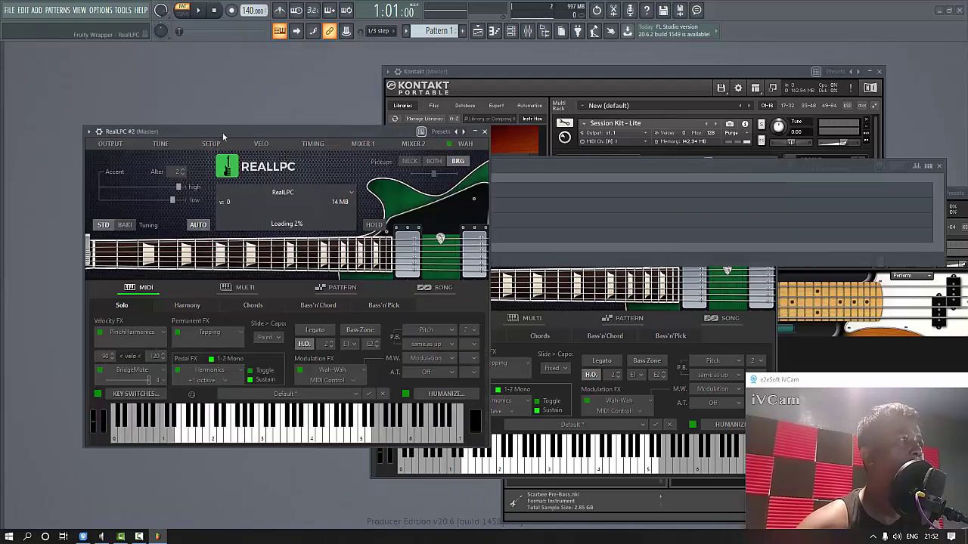
left_click_drag(223, 135, 520, 240)
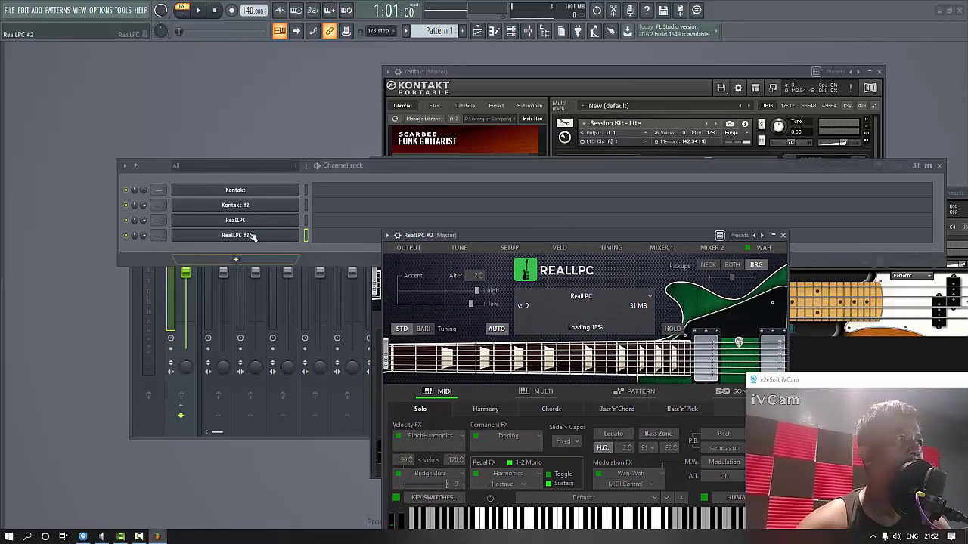
Rename the first Kontakt channel as Drums, with a red color and the Snare drum icon.
left_click(273, 195)
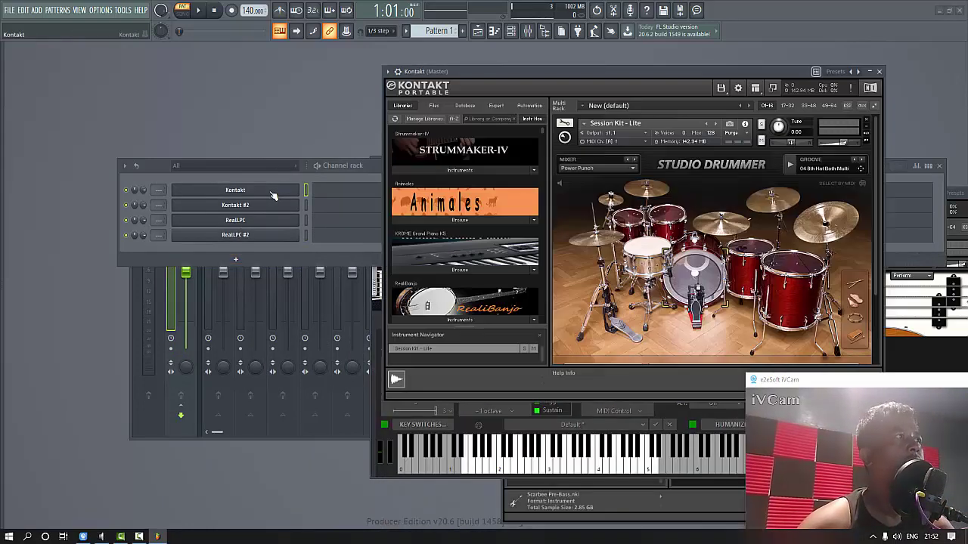
right_click(283, 199)
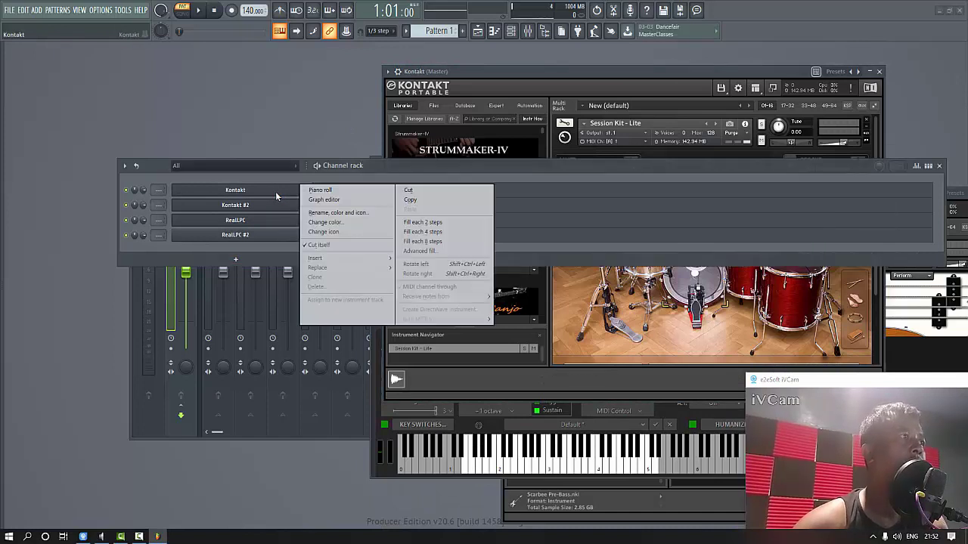
left_click(363, 215)
type("Dr8u")
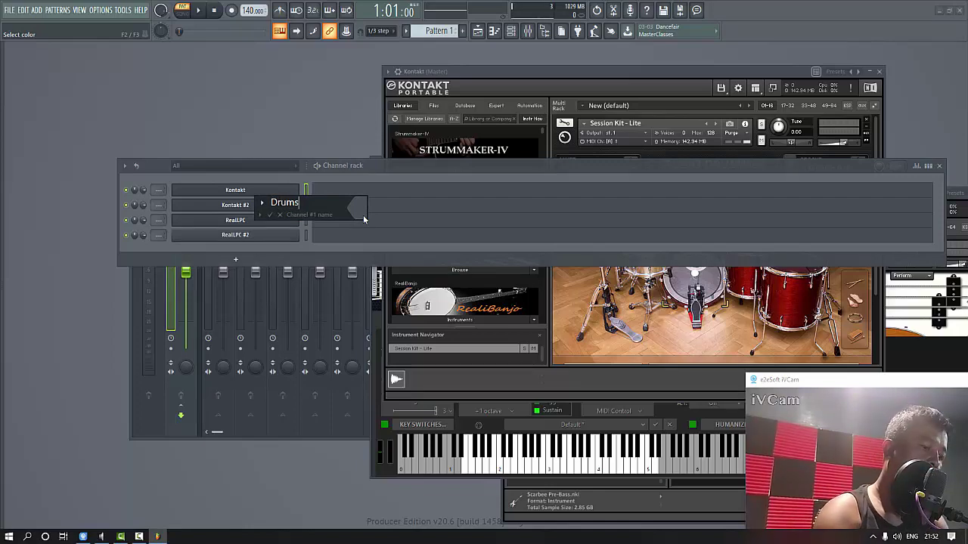
left_click(363, 219)
left_click(367, 195)
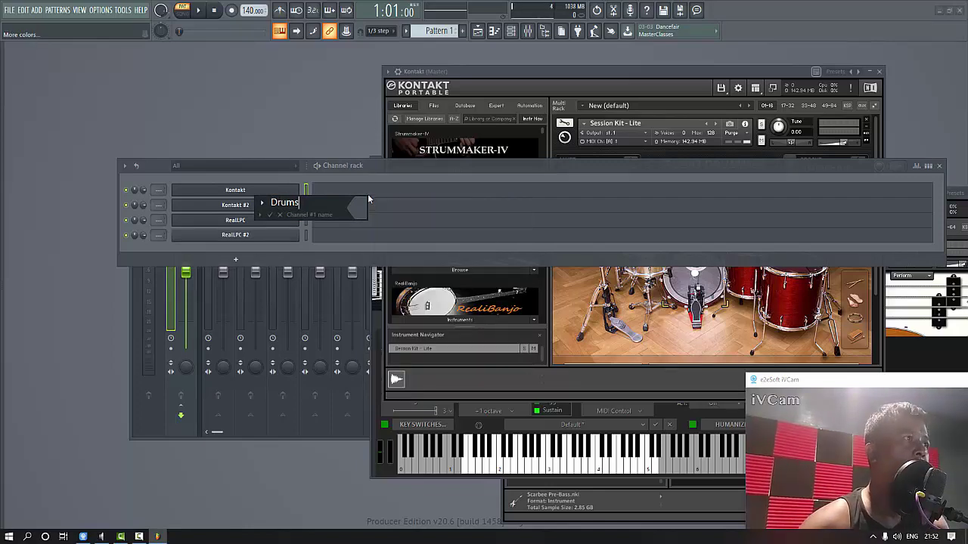
double_click(381, 167)
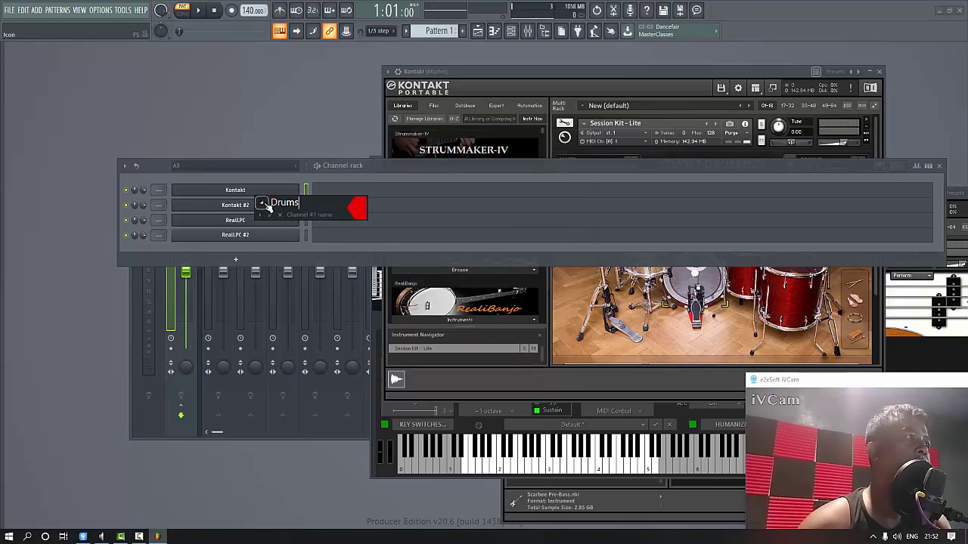
left_click(262, 204)
left_click(315, 340)
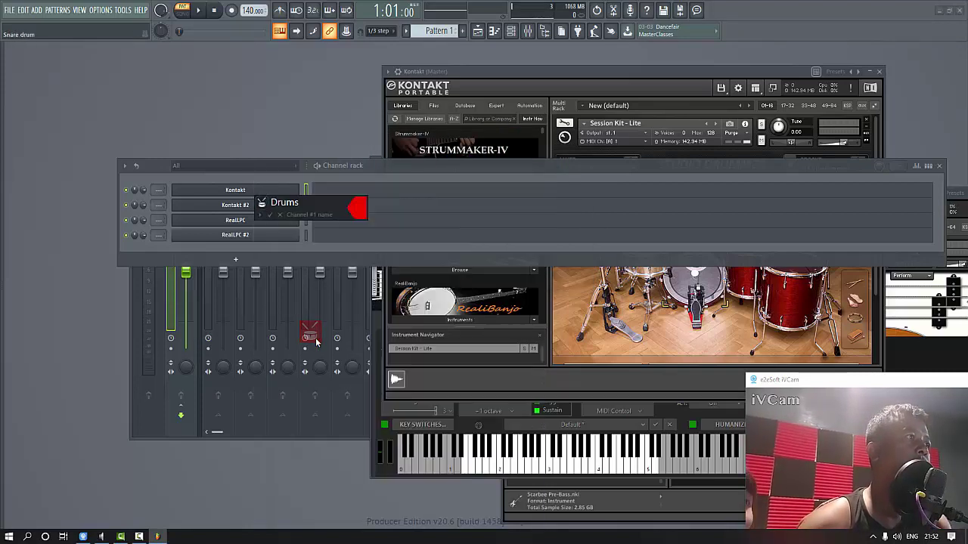
left_click(269, 213)
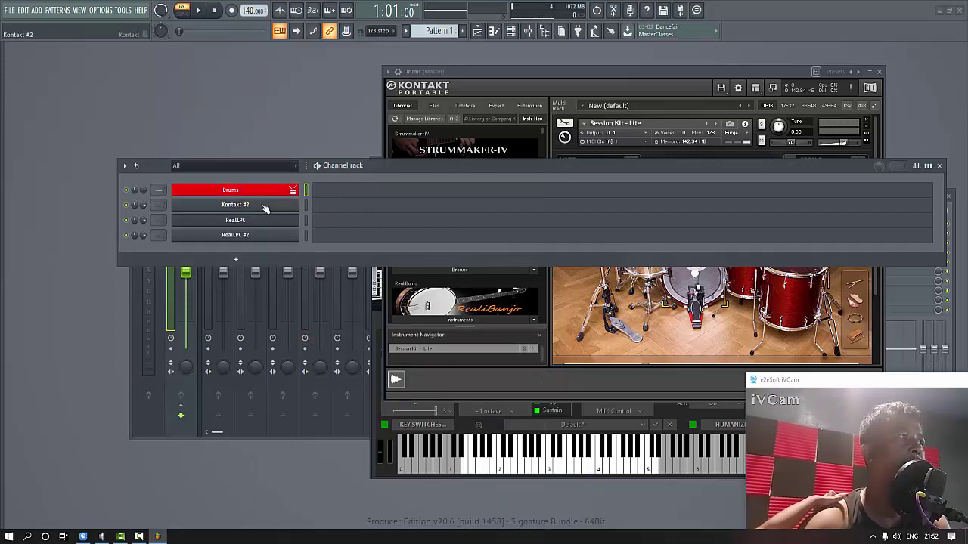
Move the second Kontakt instance's window off the channel rack and name its channel Bass Guitar.
left_click(265, 205)
left_click_drag(717, 193, 645, 89)
right_click(297, 204)
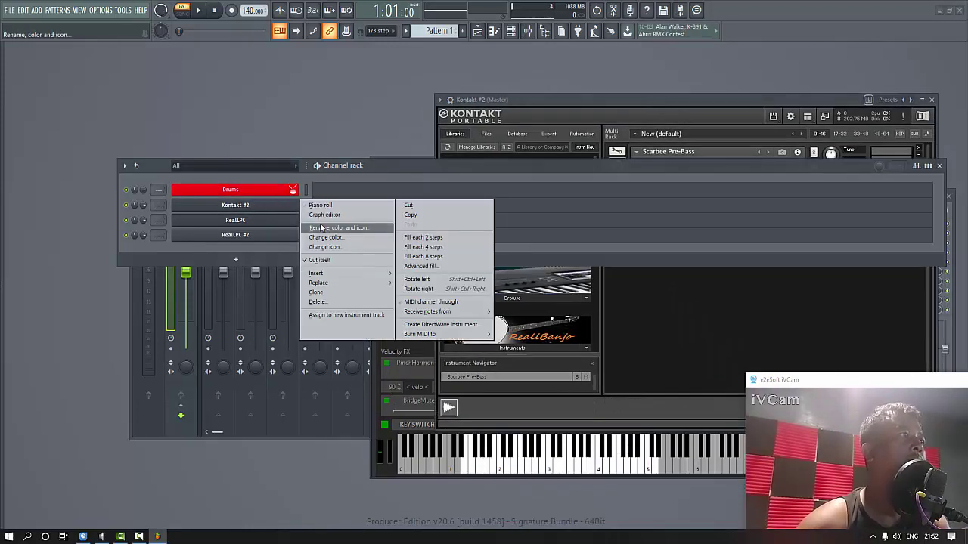
left_click(320, 227)
type("Ba")
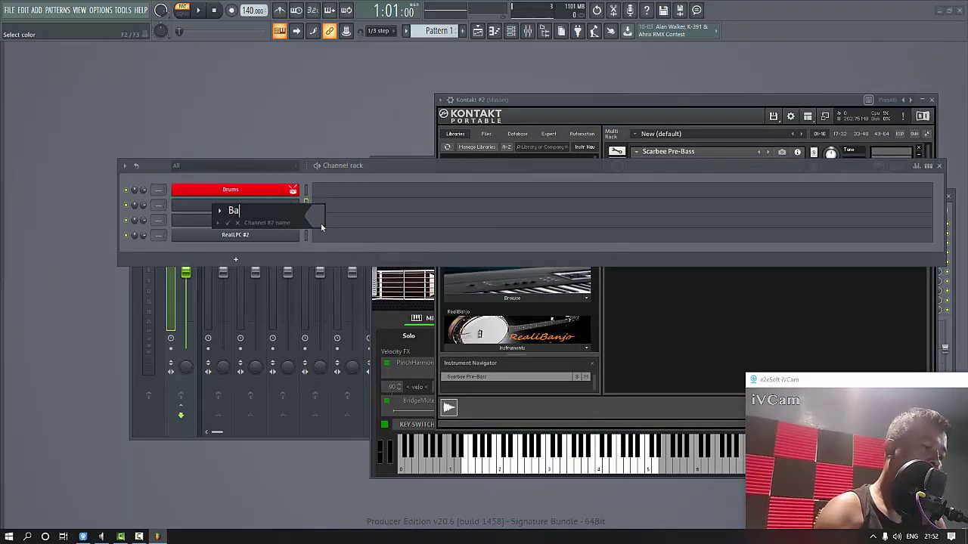
type("ss Guiot")
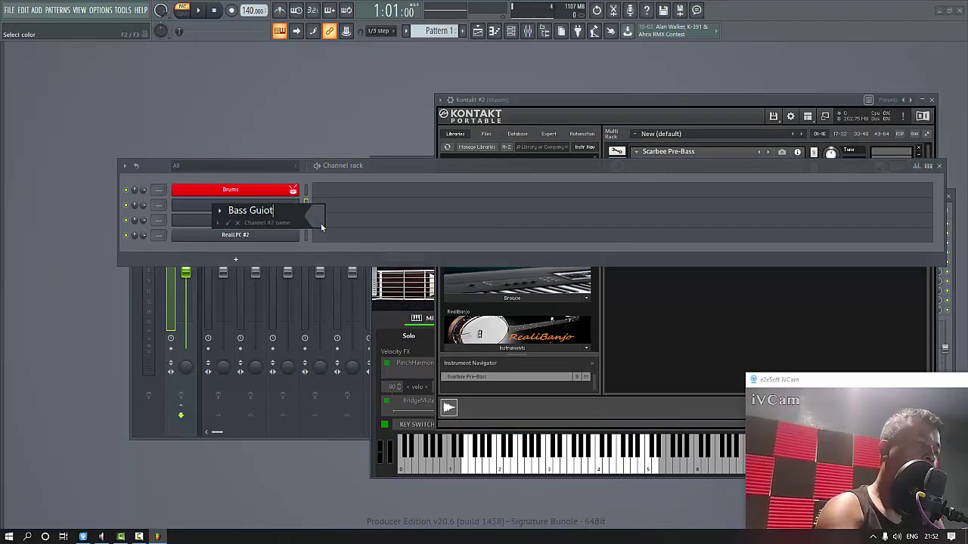
key("BackSpace")
key("BackSpace")
type("tar")
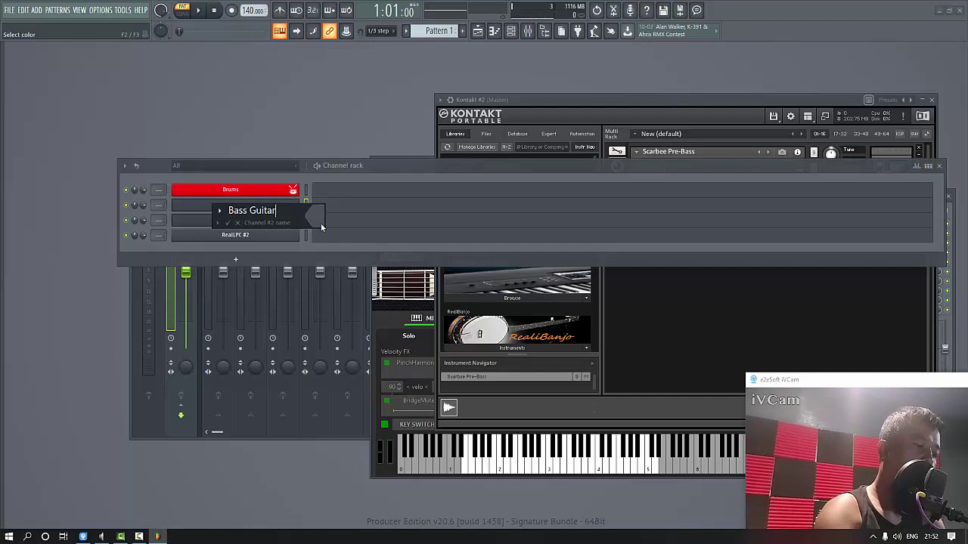
Give the Bass Guitar channel a random magenta color and the Electric guitar icon.
left_click(320, 223)
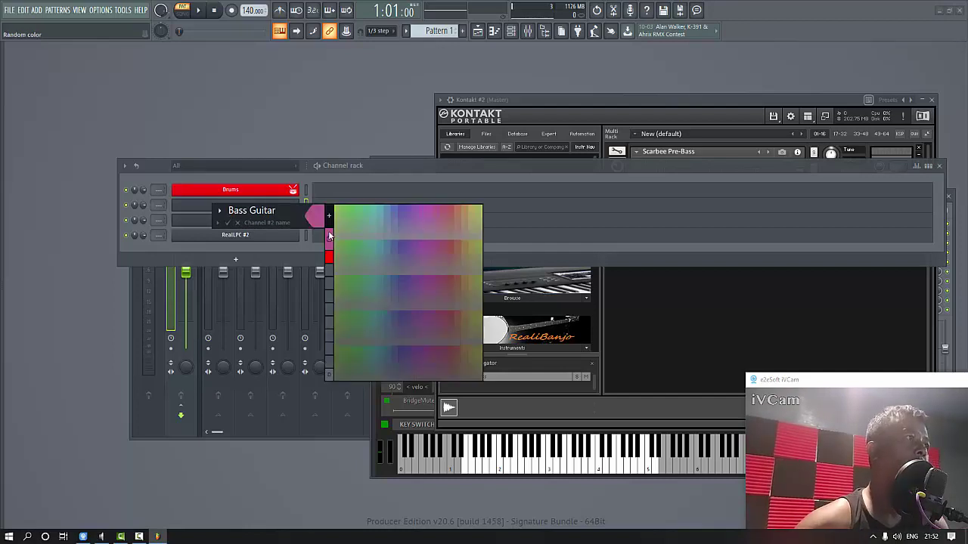
left_click(220, 210)
left_click(268, 229)
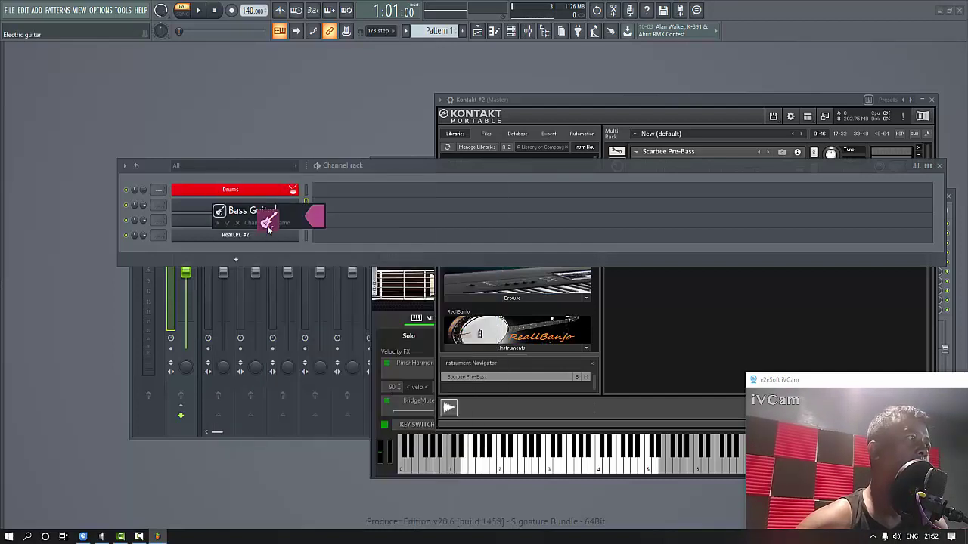
key("Return")
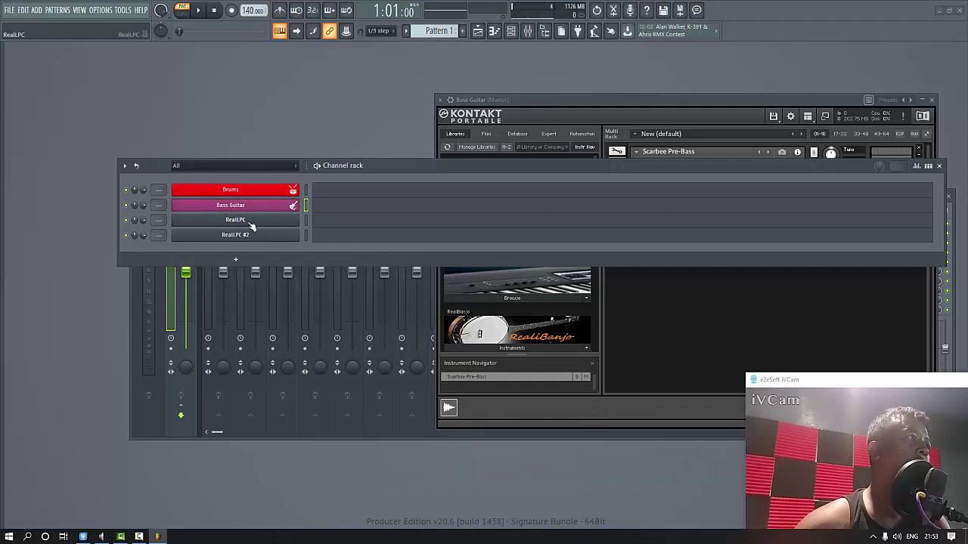
Rename the first RealLPC channel as Guitar 1, with a blue color and the Electric guitar icon.
left_click(251, 221)
right_click(300, 218)
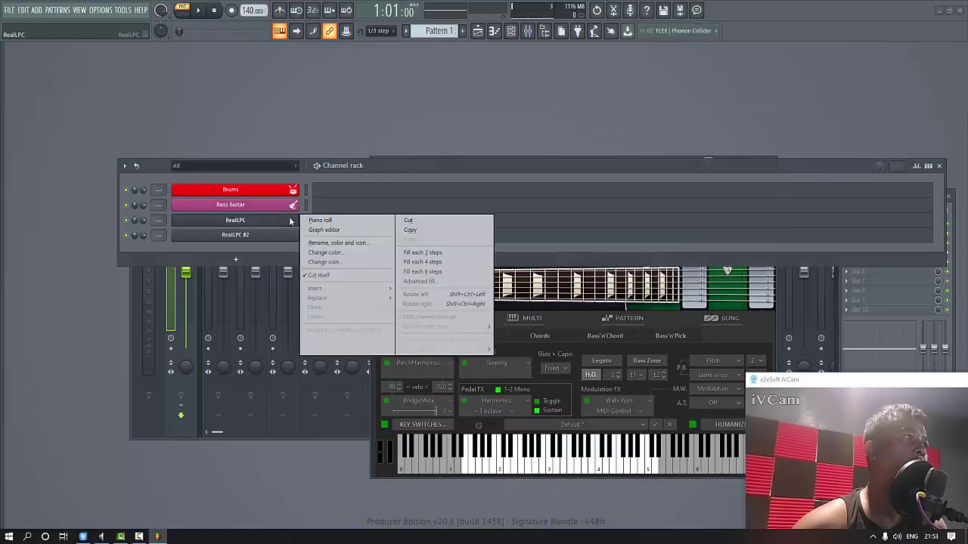
left_click(344, 244)
type("Guitar 1")
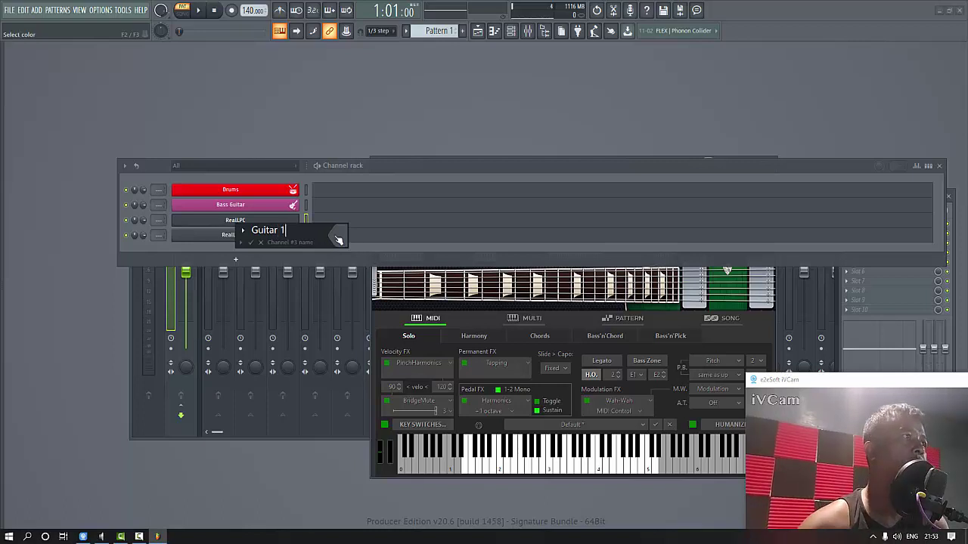
left_click(338, 237)
left_click(353, 246)
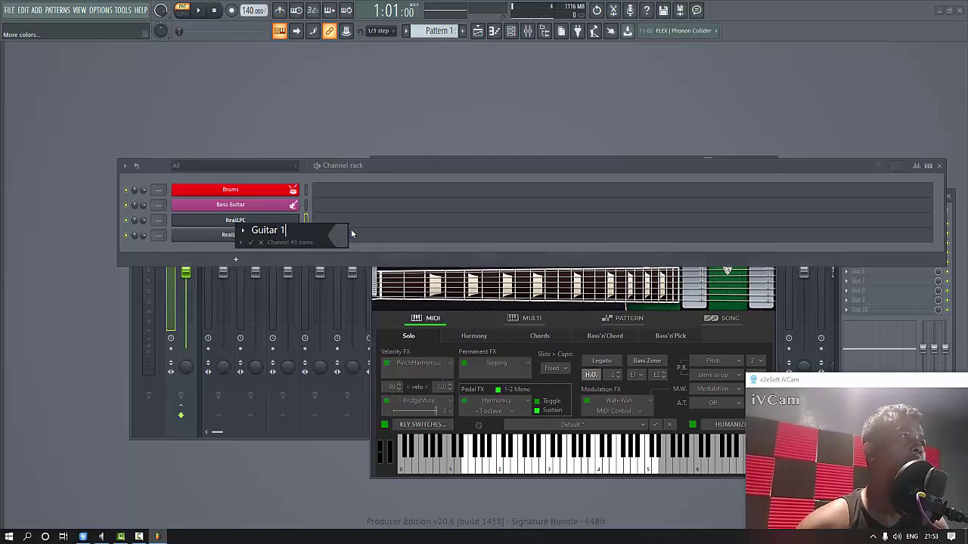
left_click(444, 158)
key("Return")
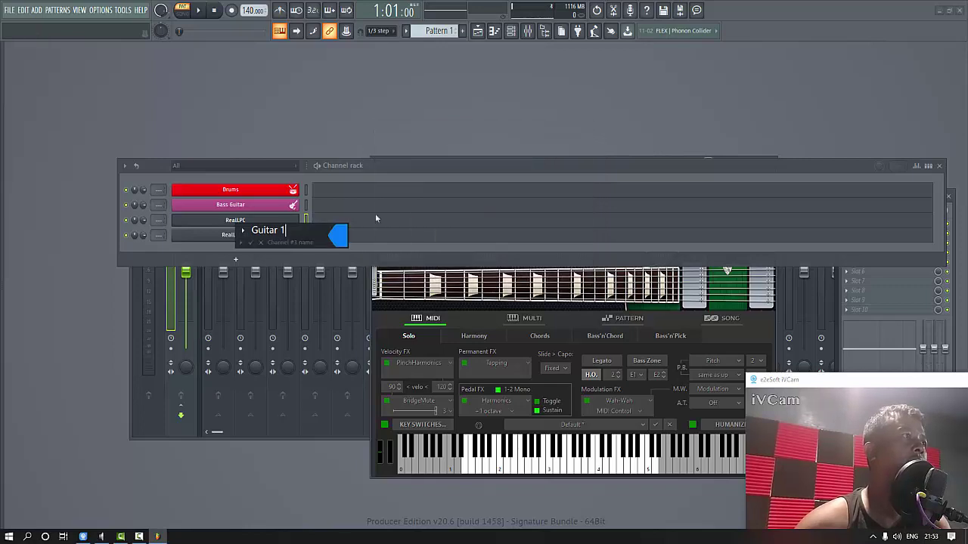
left_click(244, 231)
left_click(290, 219)
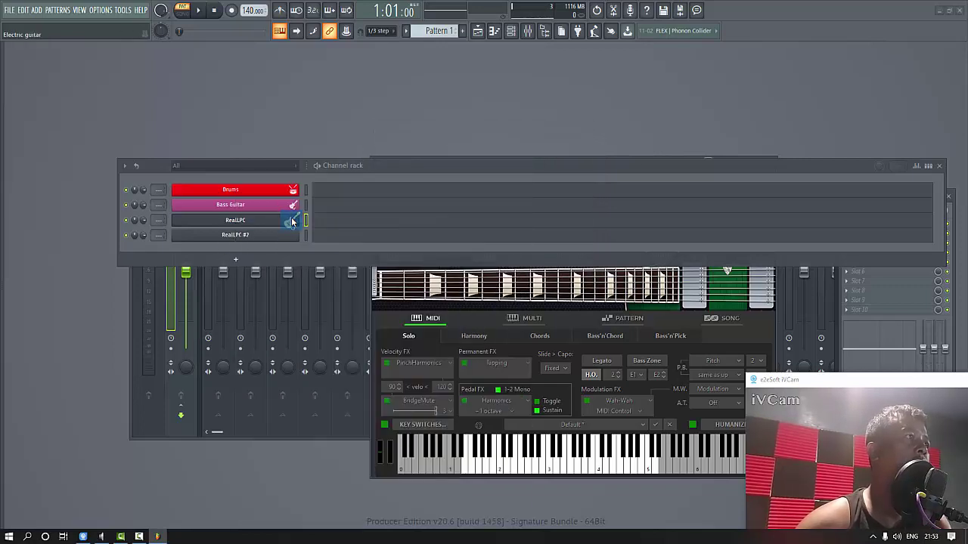
Rename the RealLPC #2 channel as Guitar 2, with a random olive color and the Electric guitar icon.
right_click(299, 236)
left_click(325, 258)
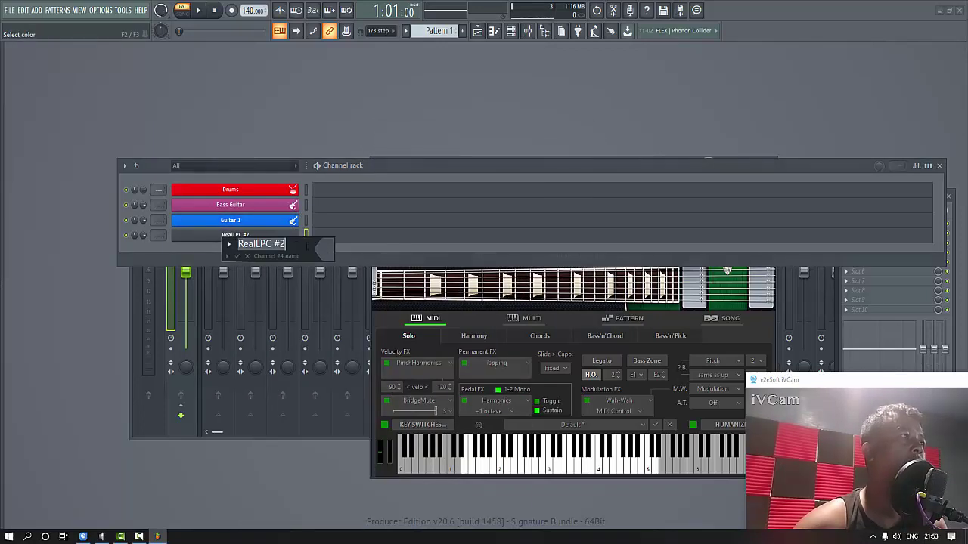
type("Gui")
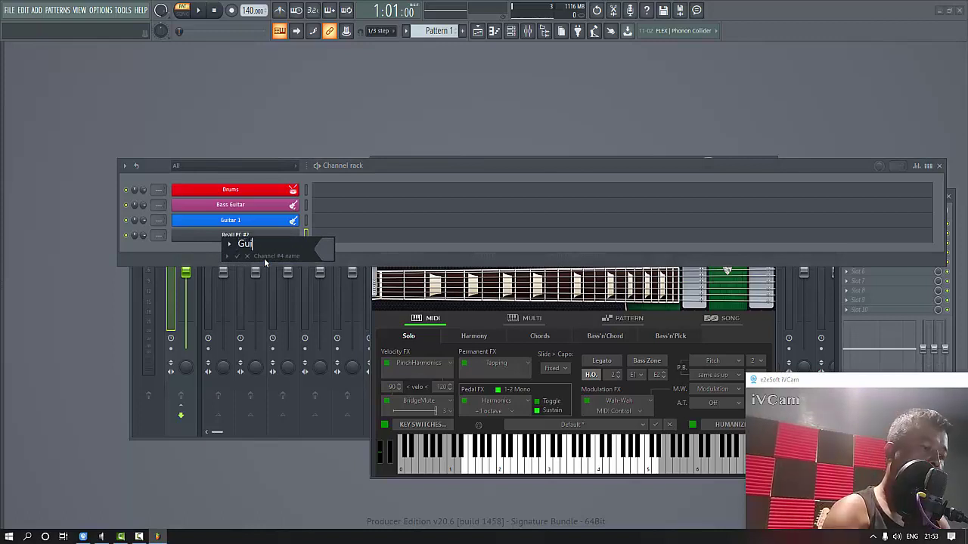
type("tar 2")
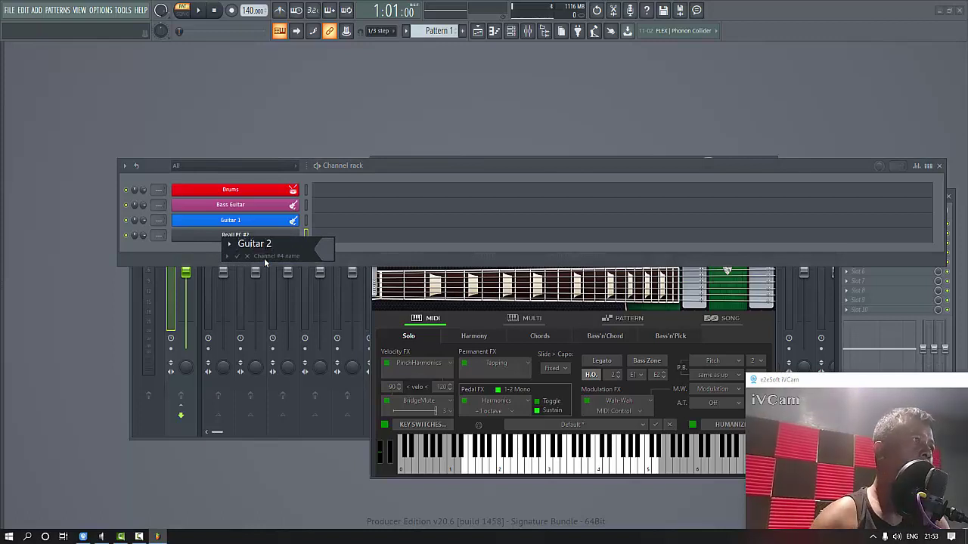
left_click(330, 251)
left_click(339, 265)
key("Return")
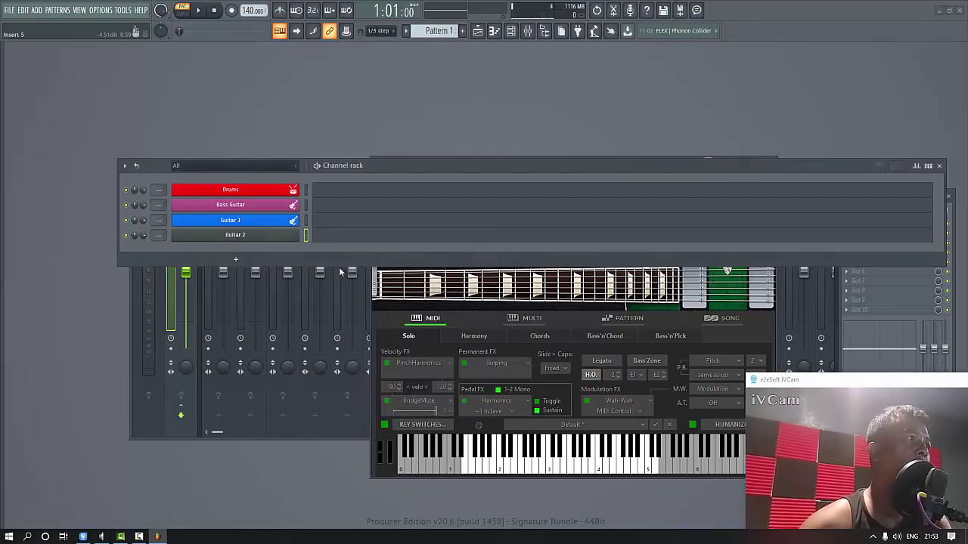
right_click(248, 239)
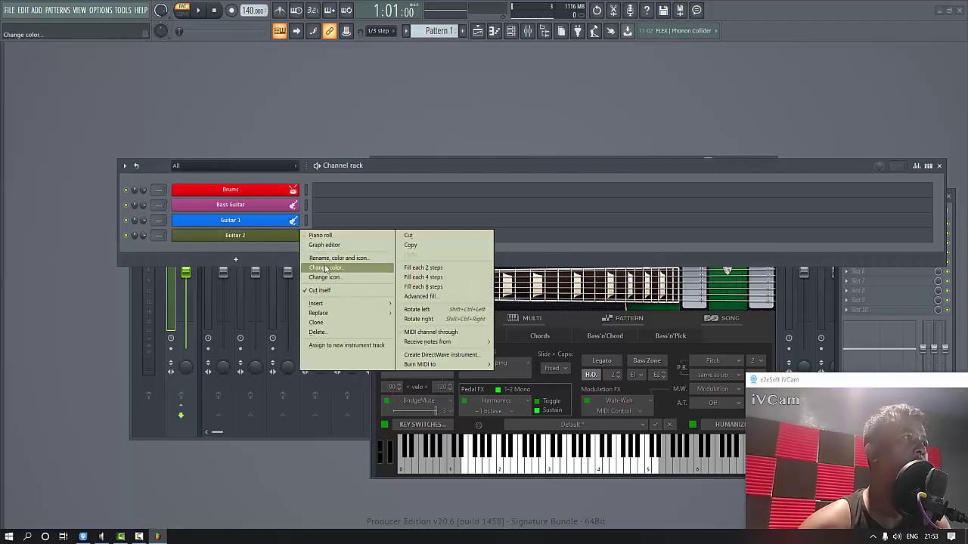
left_click(325, 277)
left_click(385, 220)
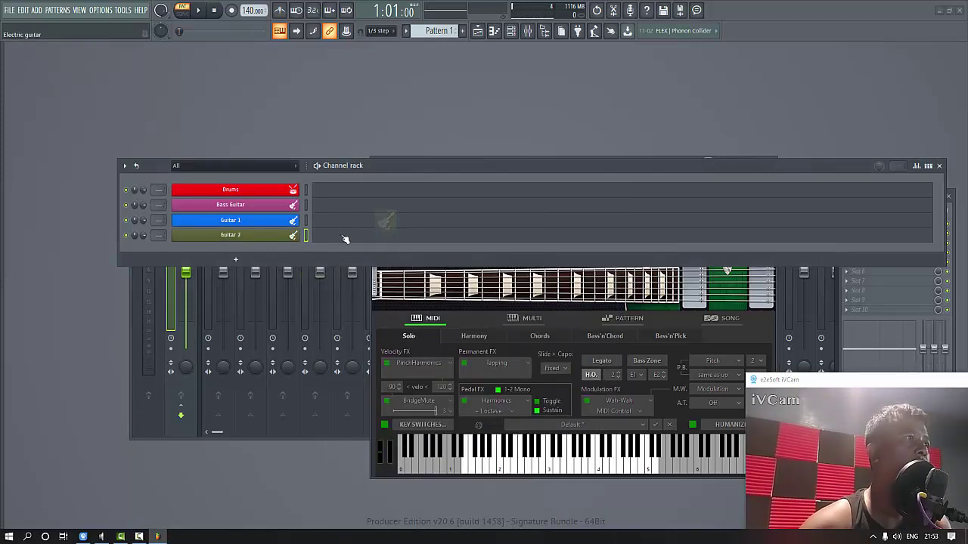
Route the Drums channel to a free mixer track and move the mixer down to uncover the channel list.
left_click(216, 191)
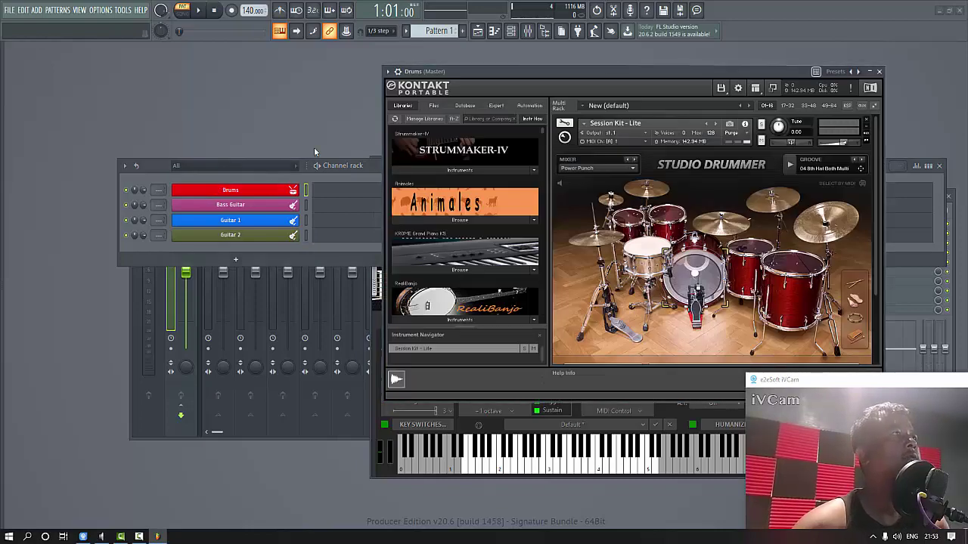
left_click(388, 73)
mouse_move(483, 97)
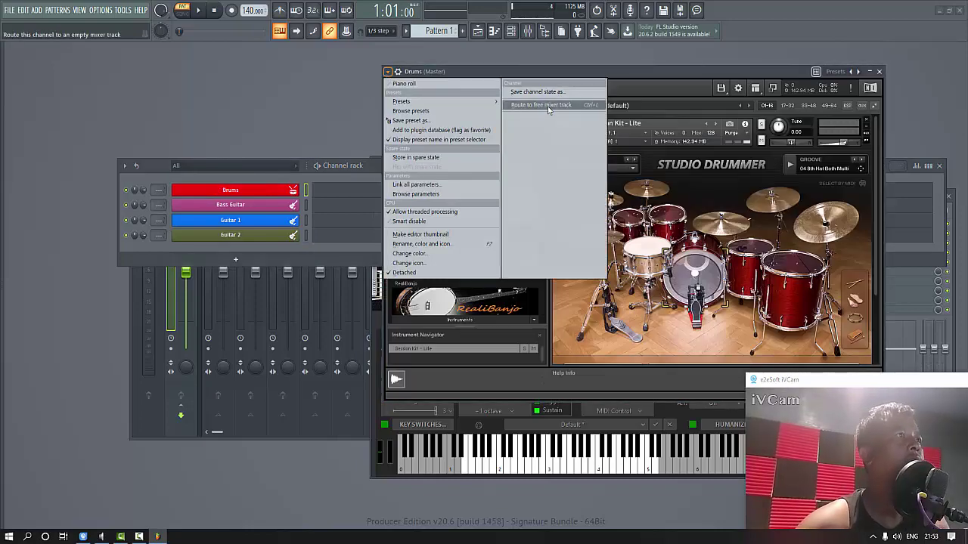
left_click(546, 108)
left_click_drag(246, 198, 246, 250)
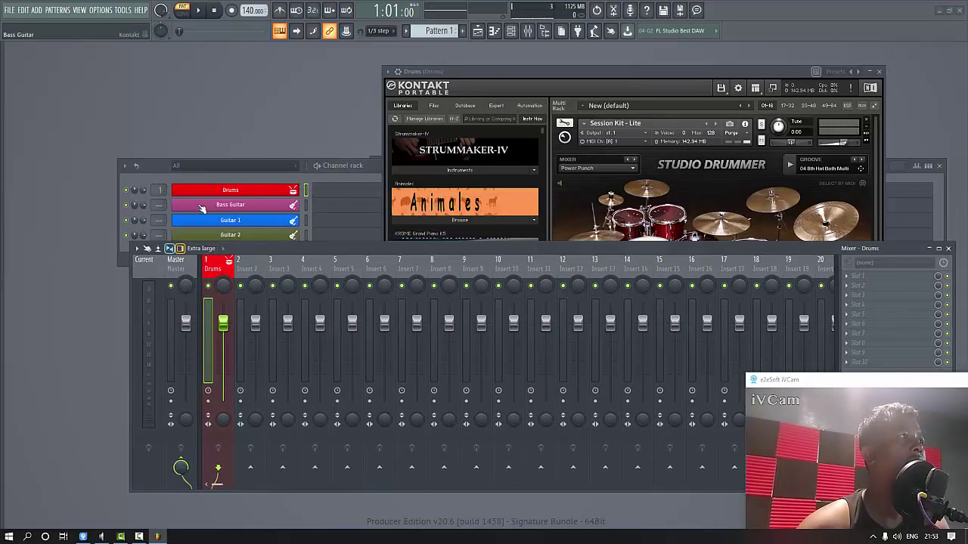
Route the Bass Guitar channel to a free mixer track from its plugin options.
left_click(236, 204)
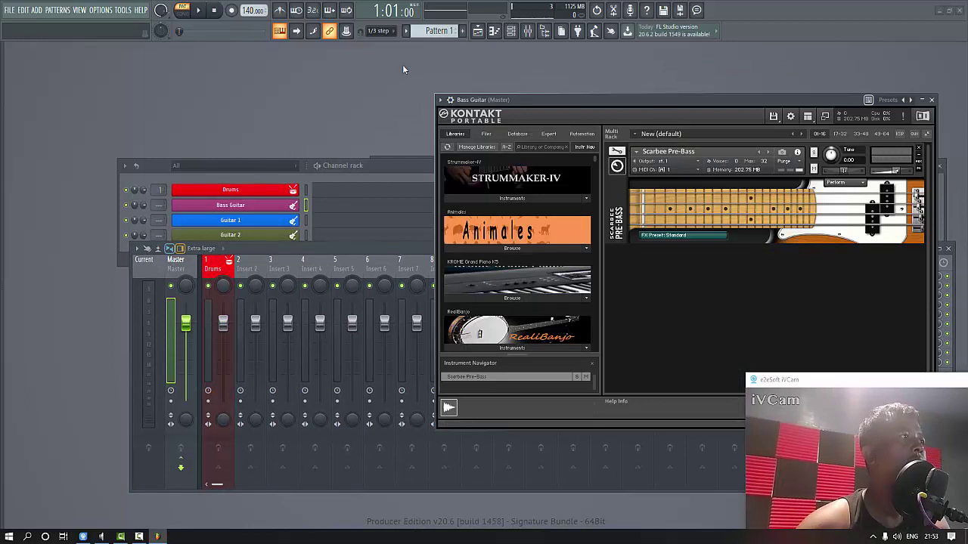
left_click(441, 99)
mouse_move(539, 134)
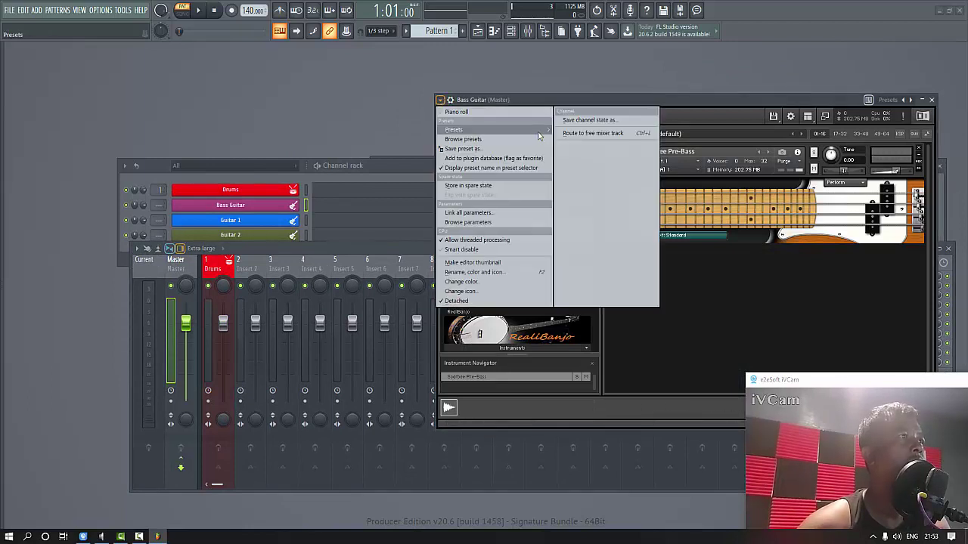
left_click(581, 133)
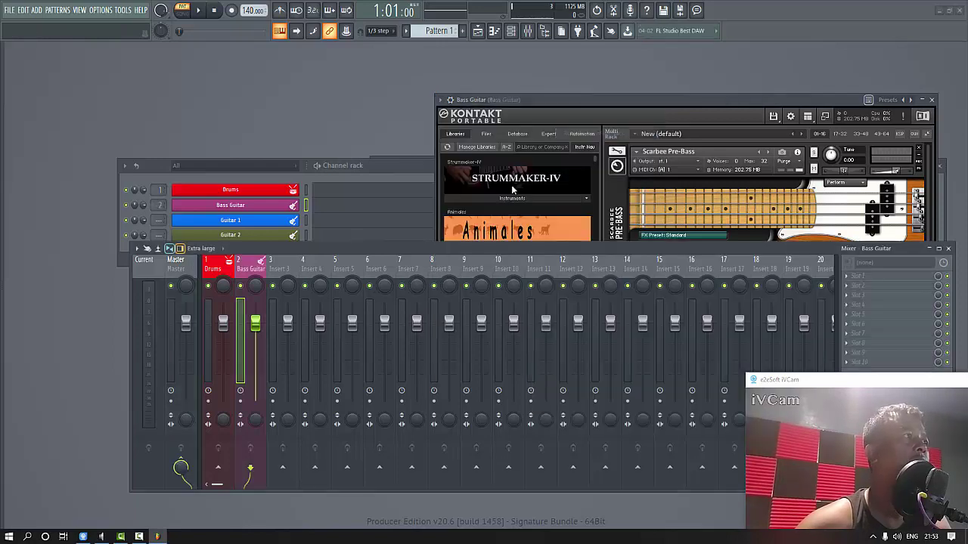
Route the Guitar 1 and Guitar 2 channels each to their own free mixer track.
left_click(256, 220)
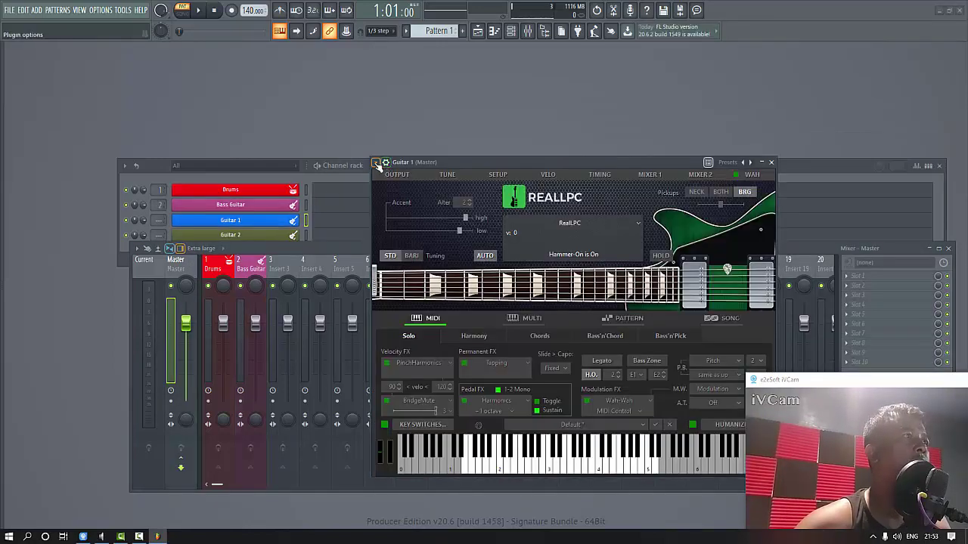
left_click(378, 165)
left_click(503, 195)
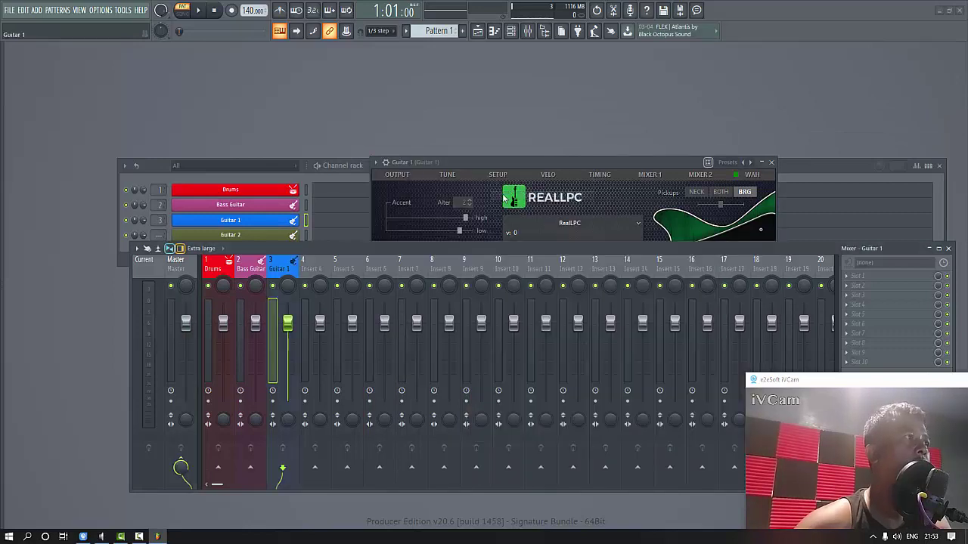
left_click(214, 237)
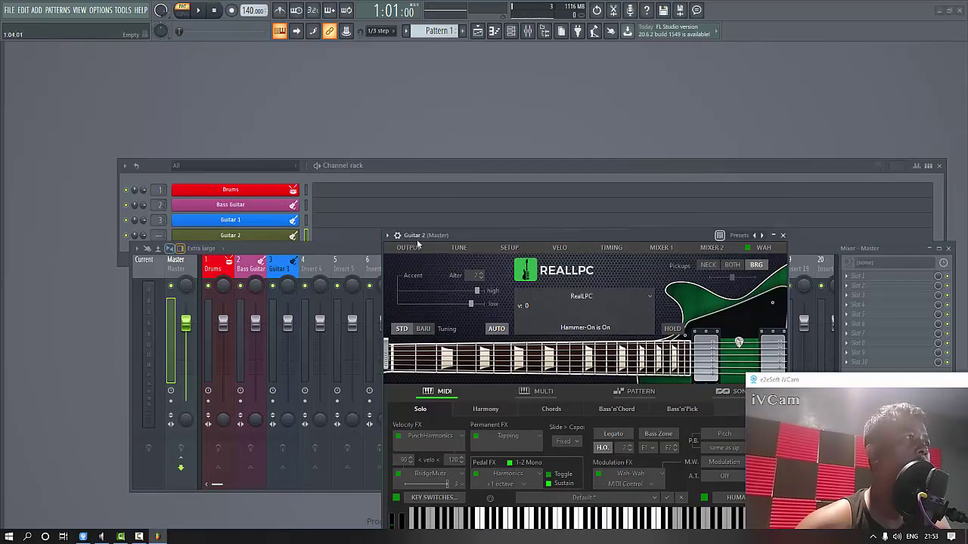
left_click(388, 235)
left_click(546, 269)
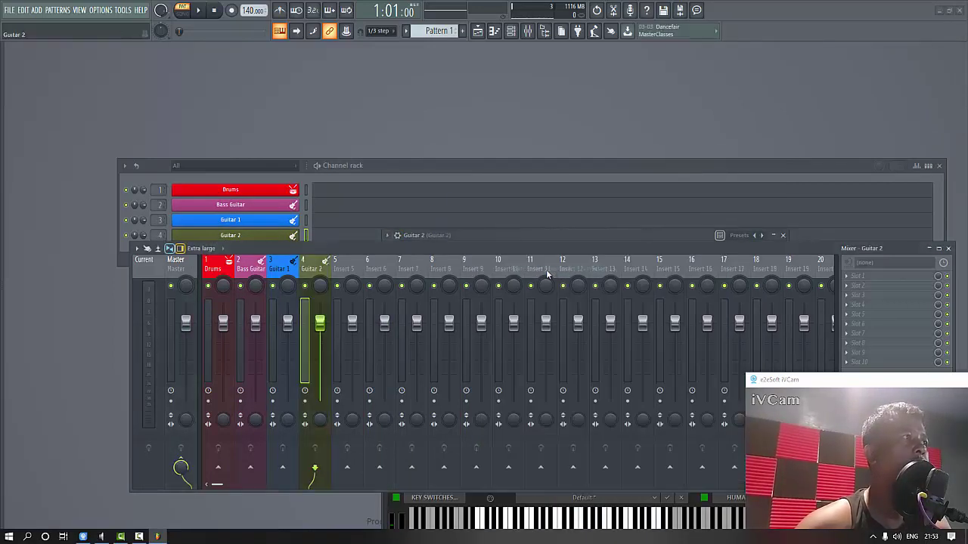
Move the channel rack above the mixer and set the project tempo to 161 BPM.
left_click_drag(512, 178, 505, 147)
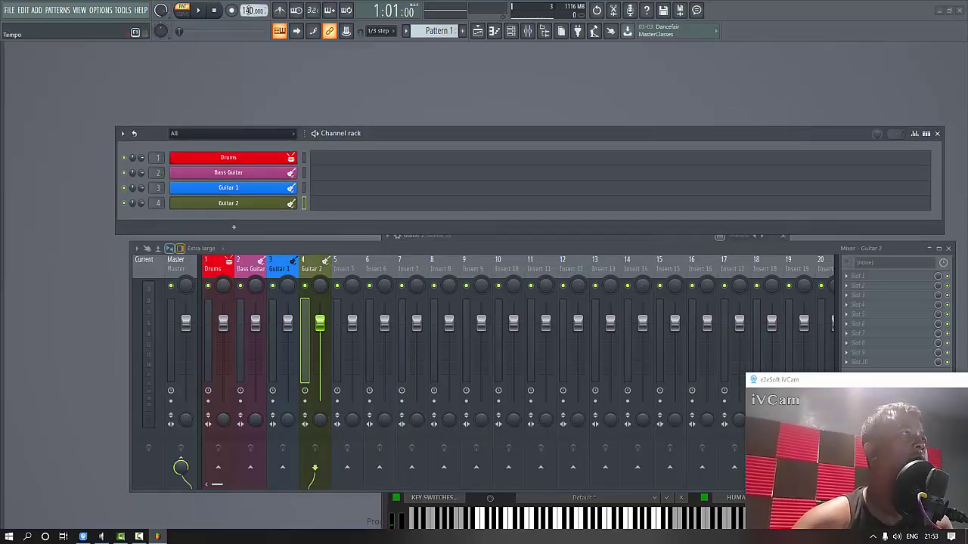
left_click_drag(246, 9, 244, 512)
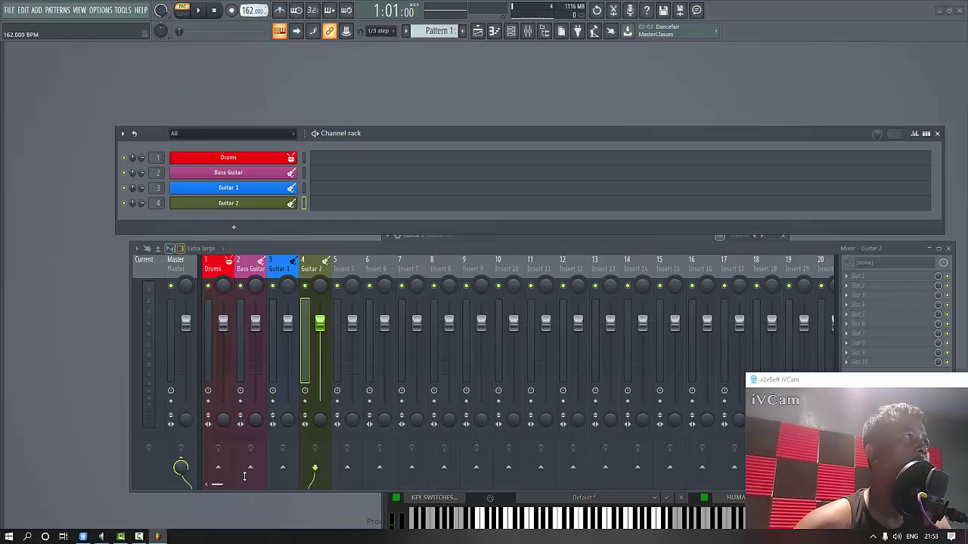
mouse_move(422, 135)
left_mouse_down()
mouse_move(413, 119)
mouse_move(418, 138)
left_mouse_up()
Open the Drums channel's piano roll, shrink its control lane to enlarge the note area, and maximize the window.
left_click(327, 169)
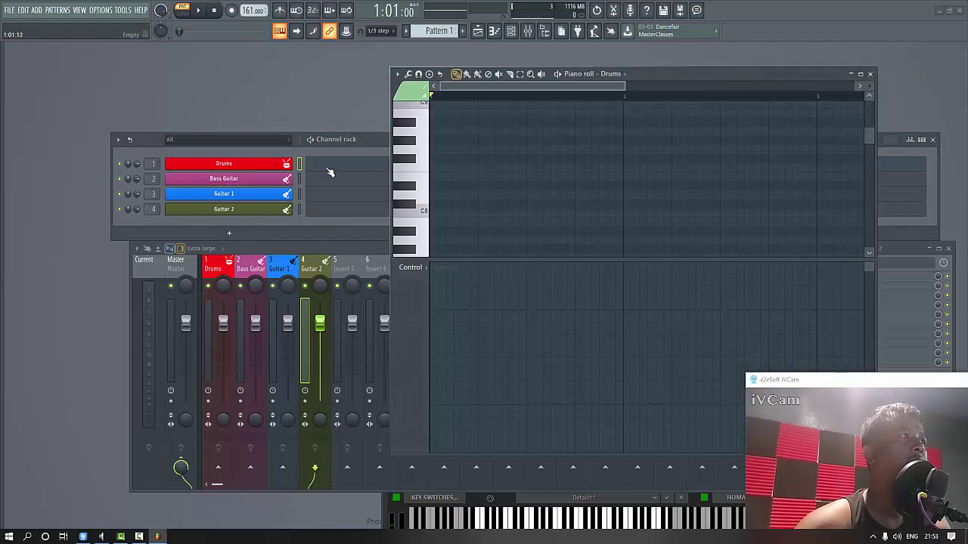
left_click_drag(605, 85, 915, 97)
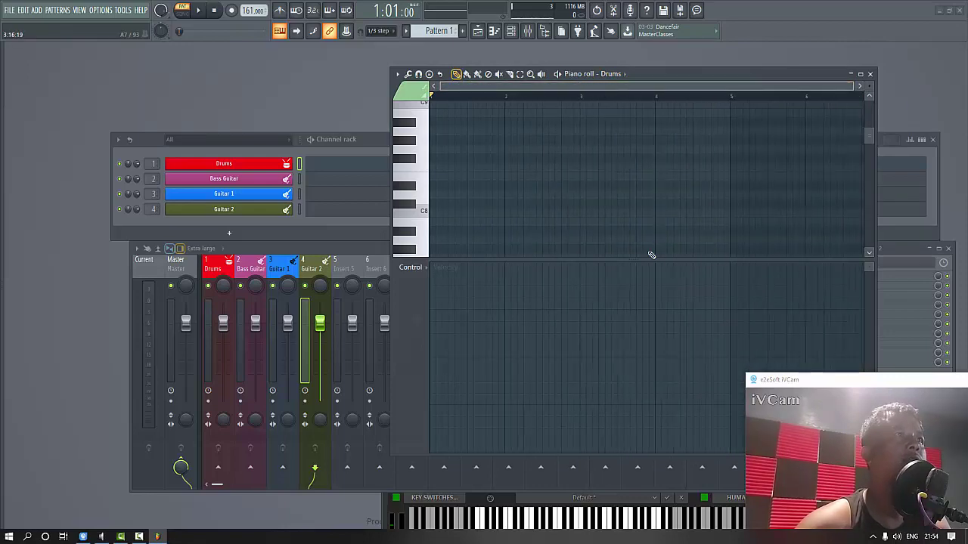
left_click_drag(647, 260, 641, 384)
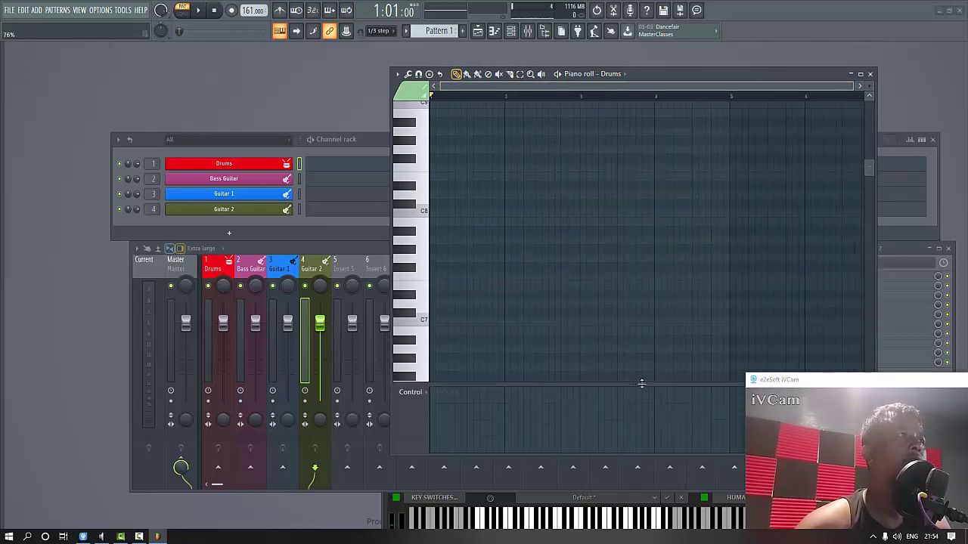
double_click(663, 73)
scroll(173, 256, "down", 8)
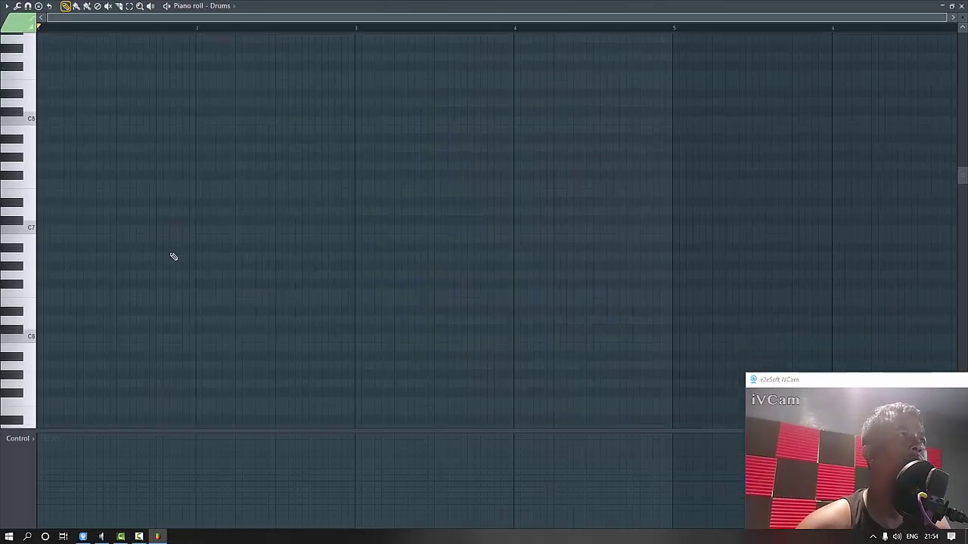
scroll(176, 258, "down", 4)
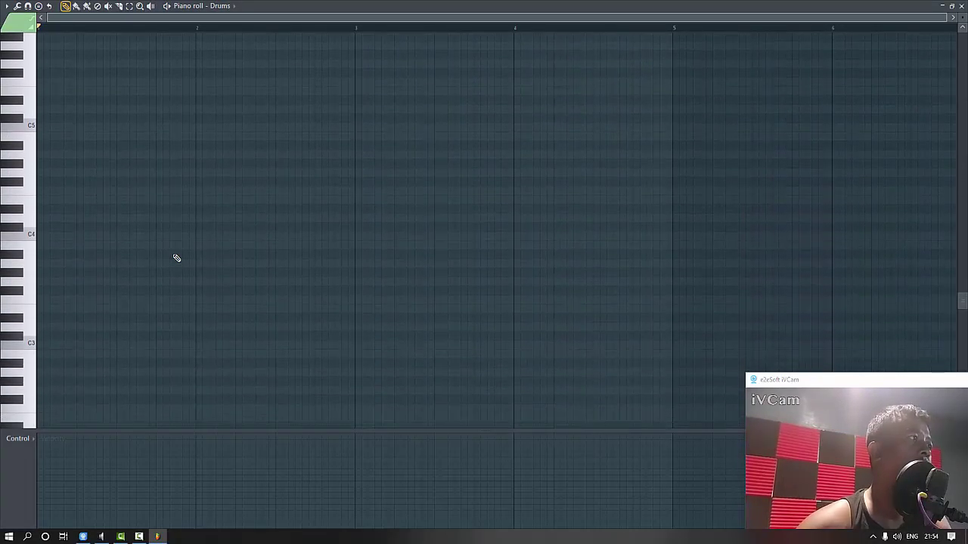
Place two C3 notes on the first two beats of bar 2 and audition them with playback starting at bar 2.
left_click(197, 308)
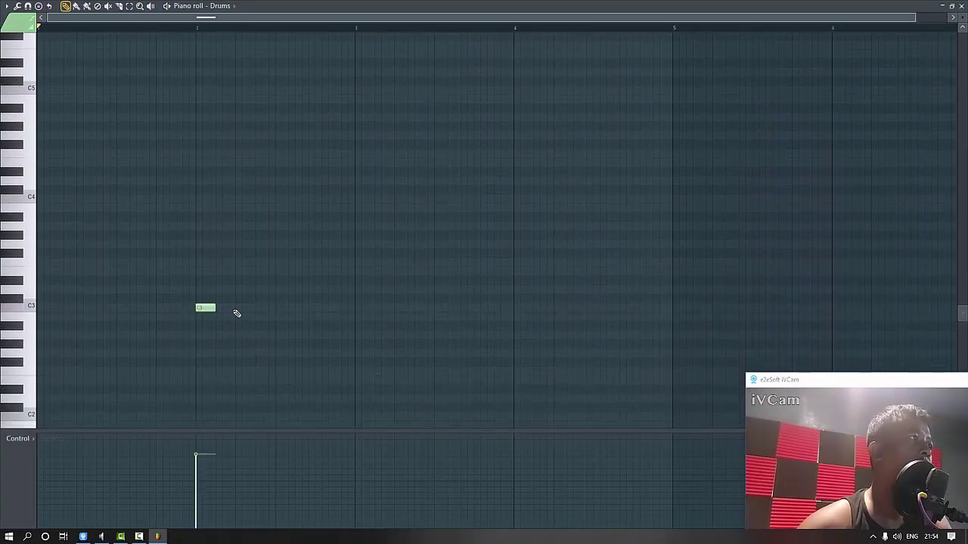
left_click(241, 308)
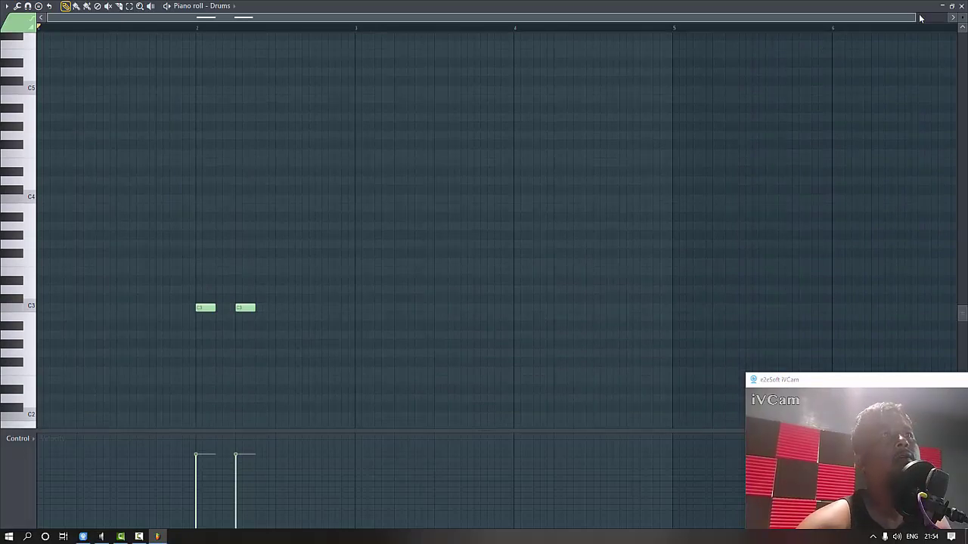
left_click_drag(915, 17, 946, 17)
double_click(876, 10)
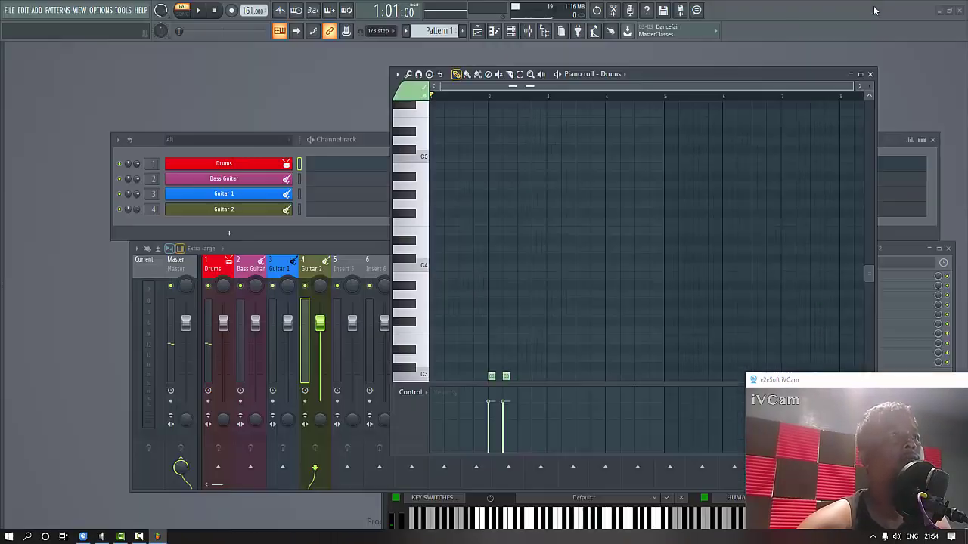
left_click_drag(644, 74, 593, 78)
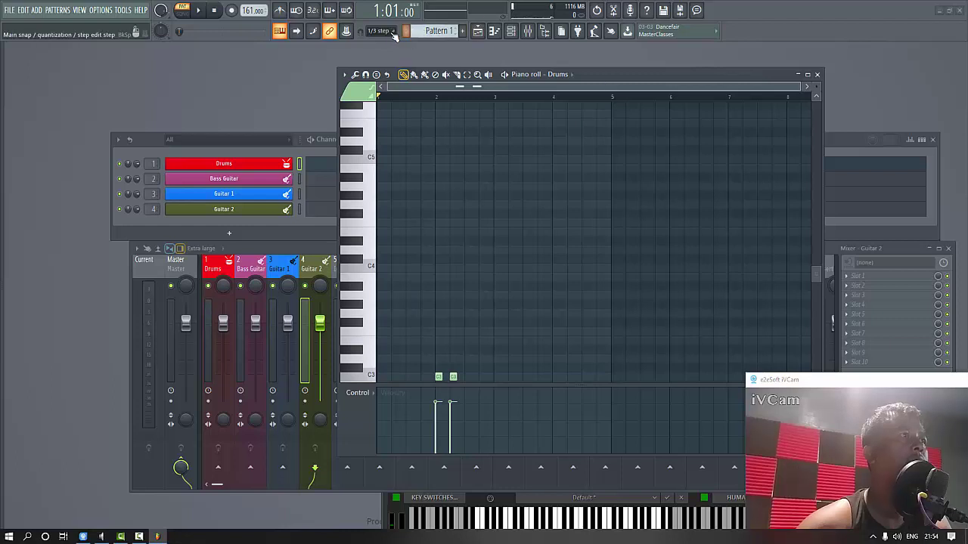
double_click(589, 77)
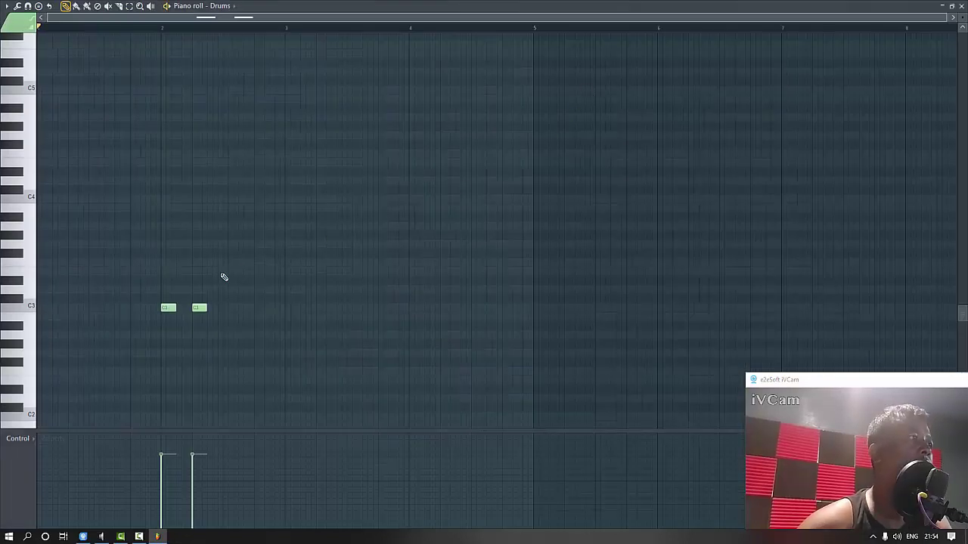
left_click(159, 29)
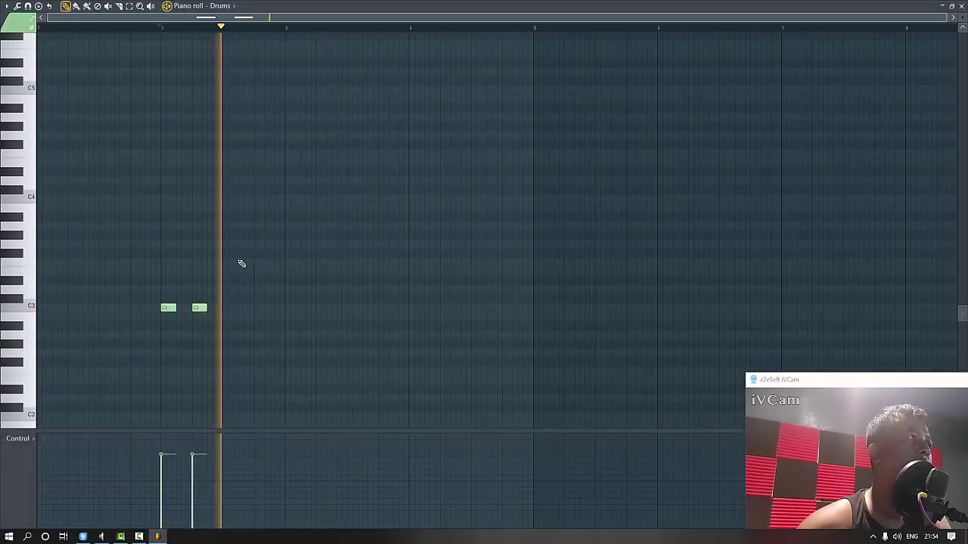
key("space")
Add three short back-to-back F#3 notes from beat 3 of bar 2 and an A#3 note on beat 4, and play them.
left_click(224, 254)
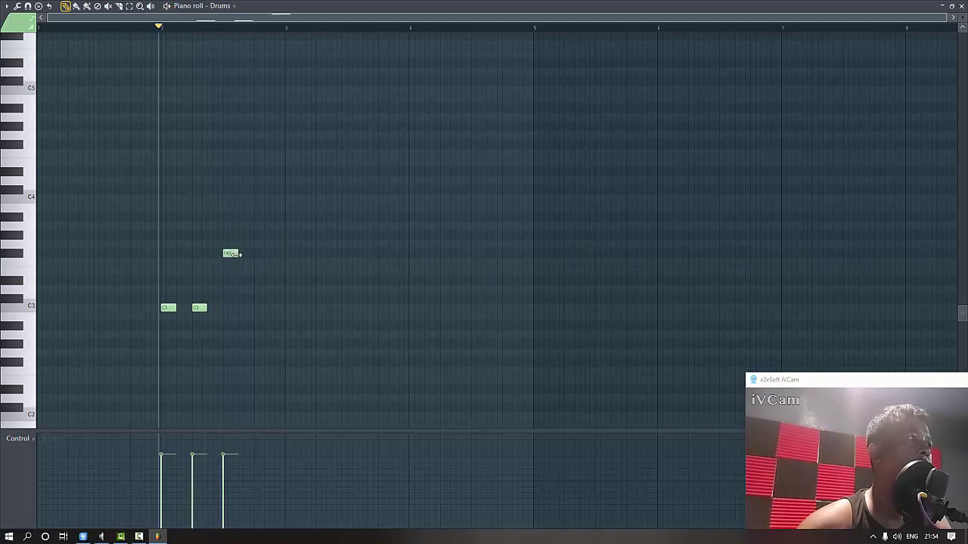
left_click(238, 255)
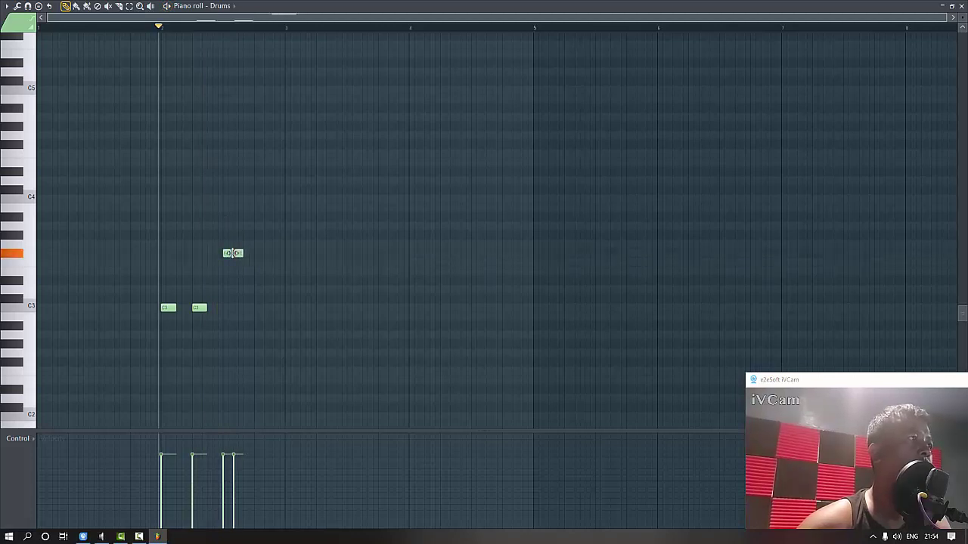
left_click(246, 254)
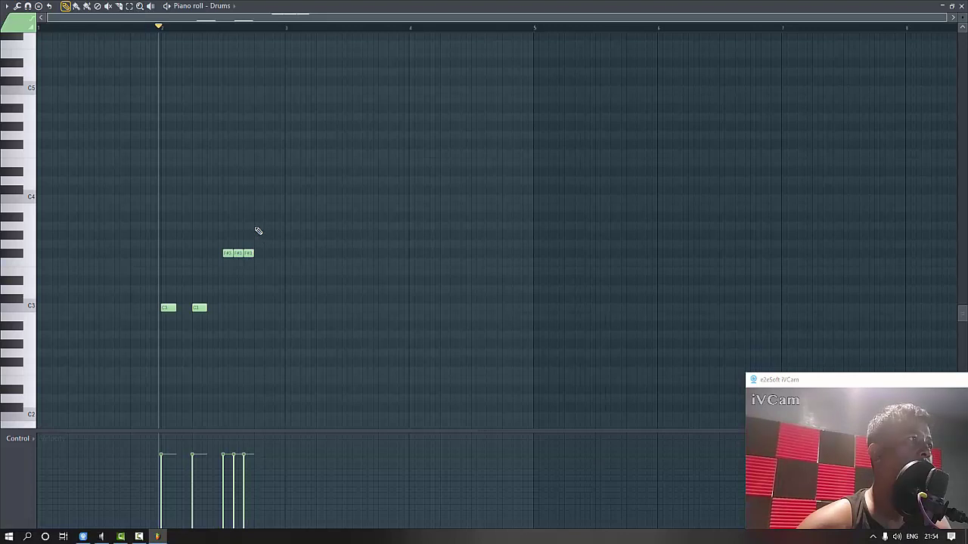
left_click(258, 226)
left_click_drag(259, 226, 258, 217)
key("space")
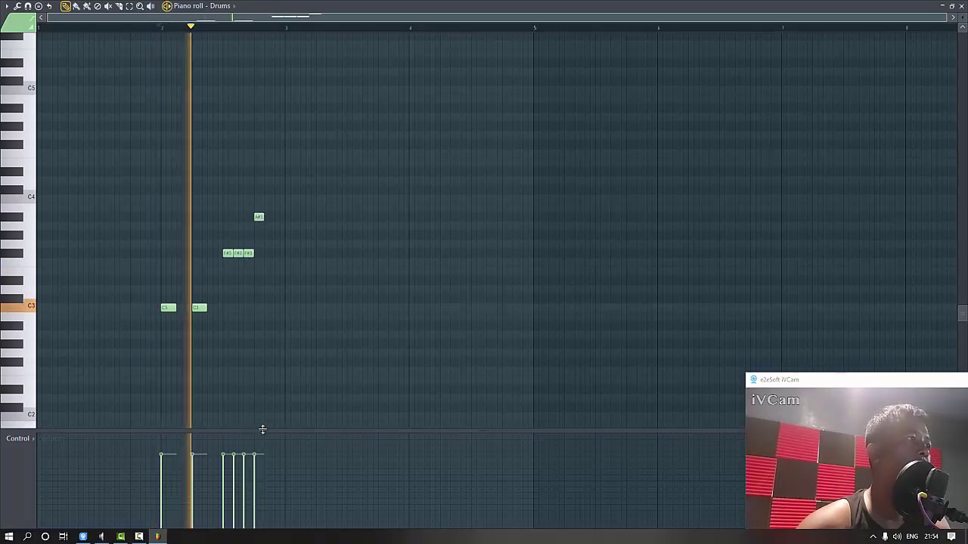
Enlarge the velocity lane and place a short G#3 note on beat 2 of bar 3.
left_click_drag(263, 431, 272, 353)
key("space")
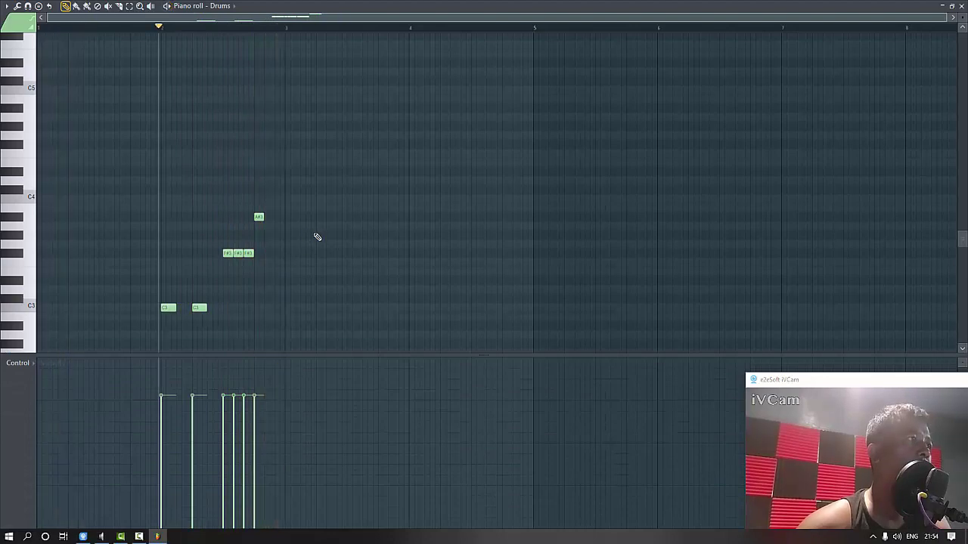
left_click(320, 236)
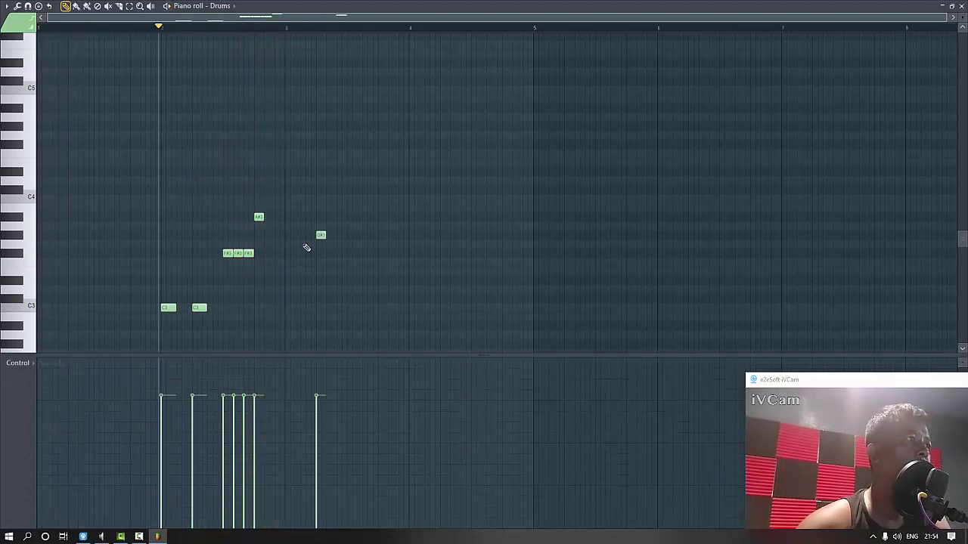
Lower the velocities of the second and third F#3 notes and raise the first one's while auditioning the pattern.
key("space")
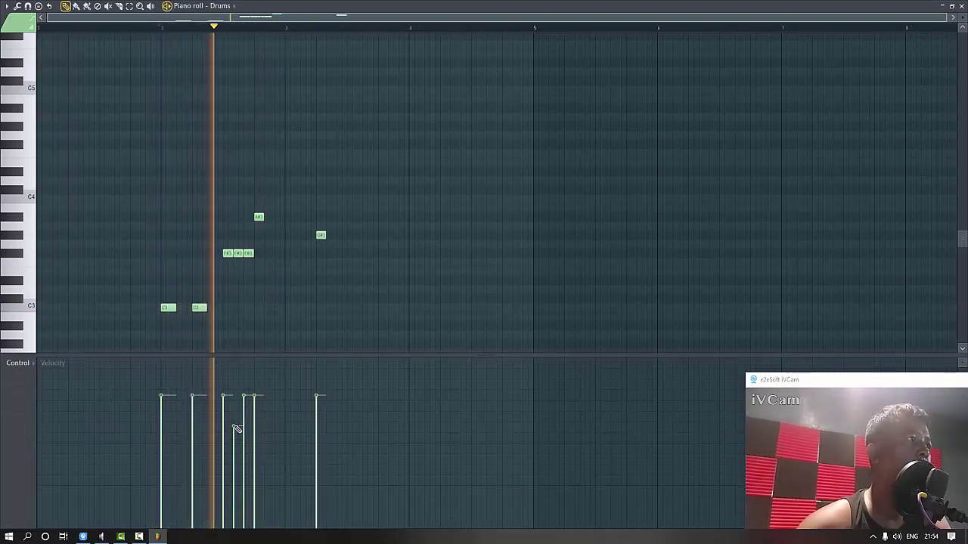
left_click_drag(234, 425, 245, 435)
key("space")
key("space")
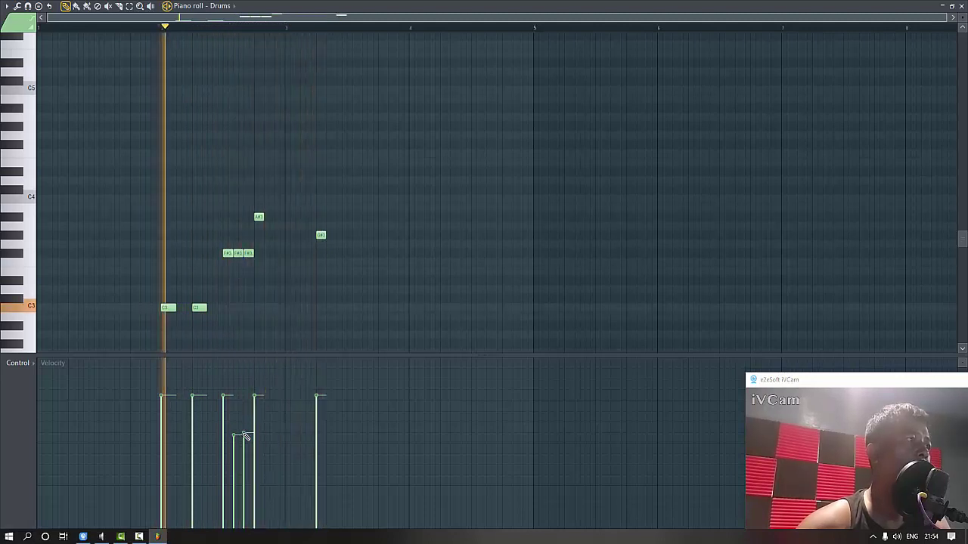
left_click(225, 382)
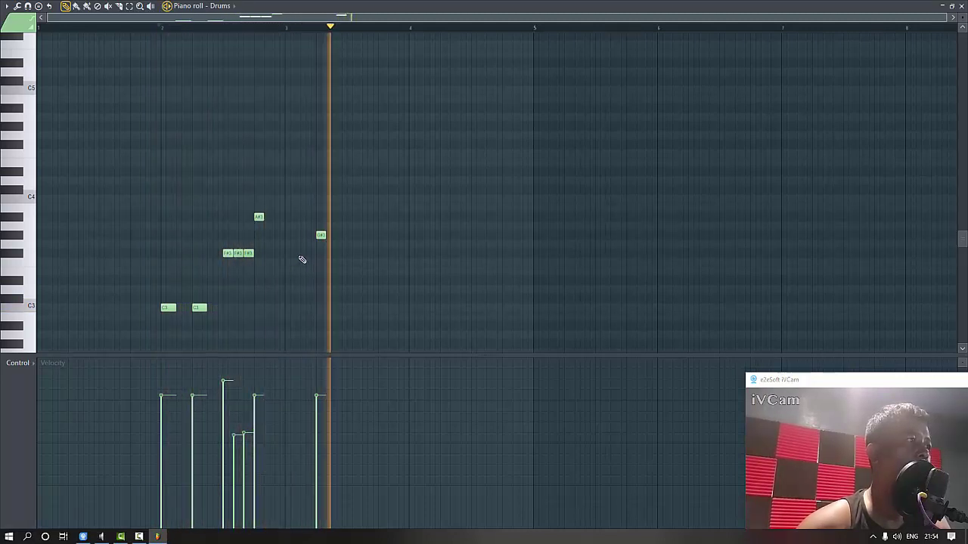
key("space")
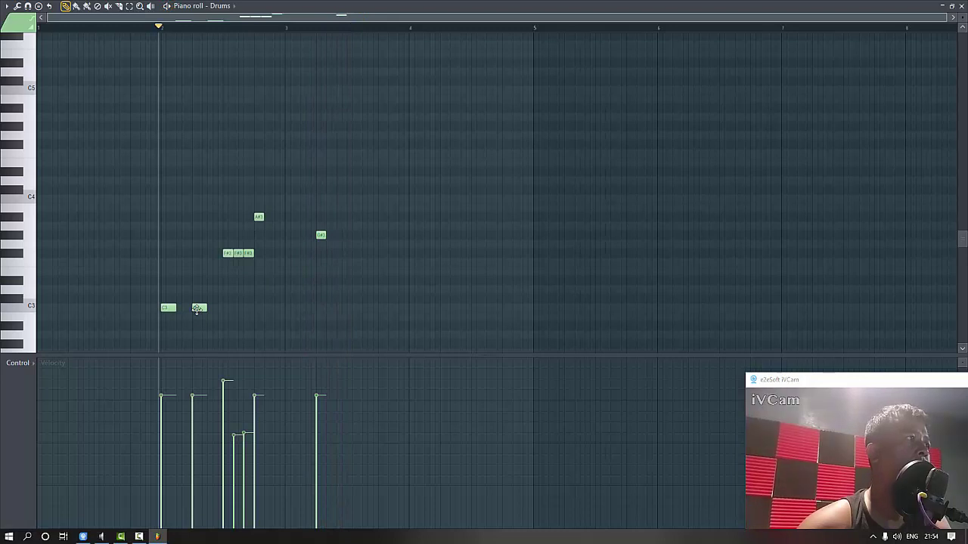
Place three short back-to-back D3 notes under the G#3 note and shift all four to the start of bar 3.
left_click(318, 290)
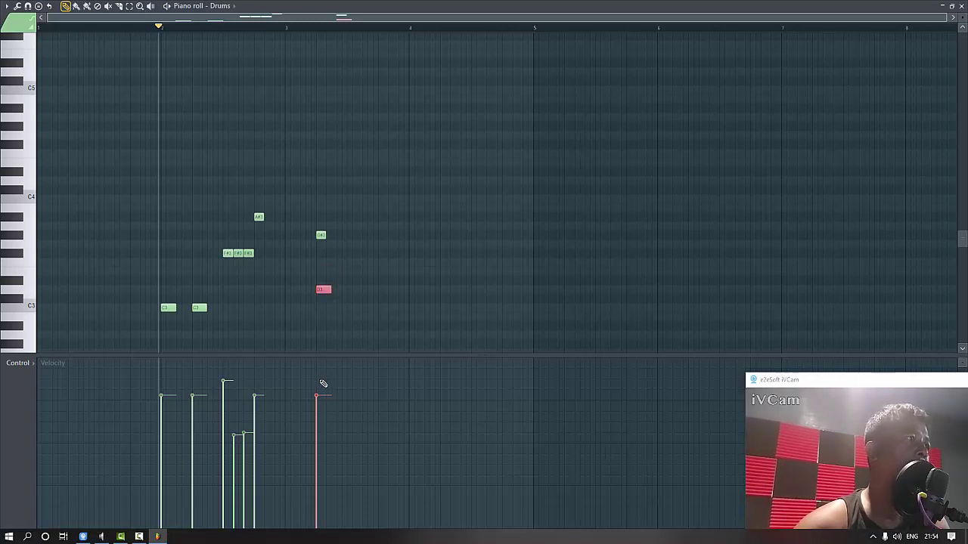
left_click_drag(331, 290, 325, 291)
left_click(330, 290)
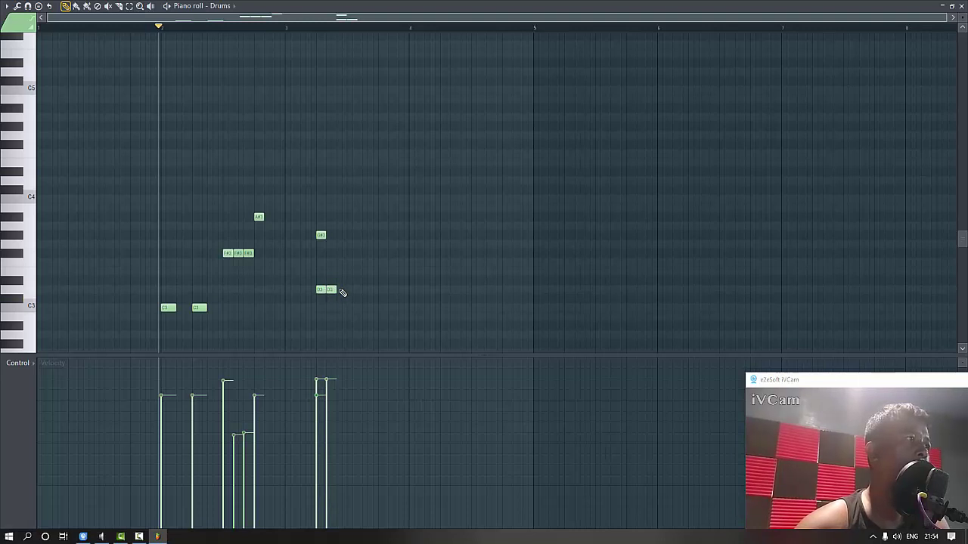
left_click(338, 289)
left_click_drag(296, 212, 323, 311)
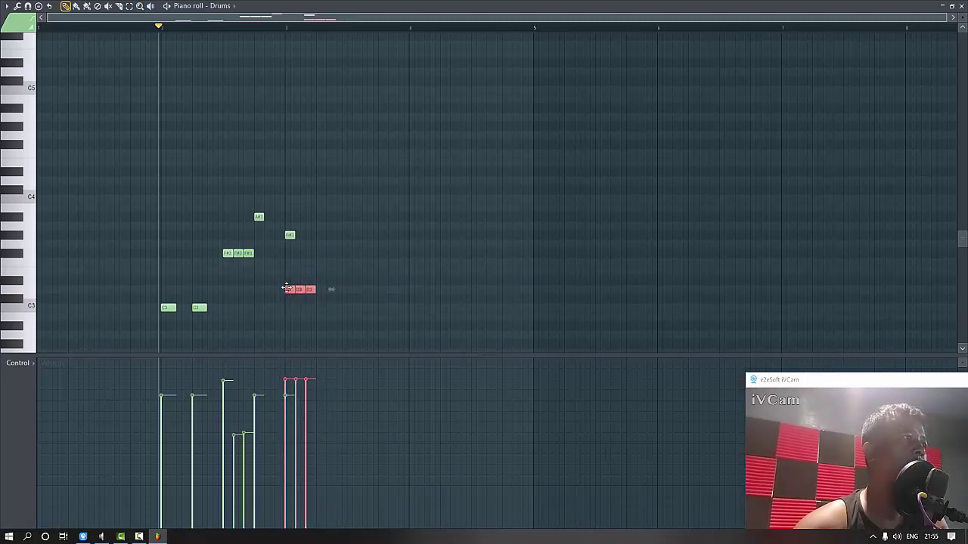
Continue bar 3 with a duplicate of the D3 triplet on beat 2 and four short A3 notes from beat 3.
key("ctrl+b")
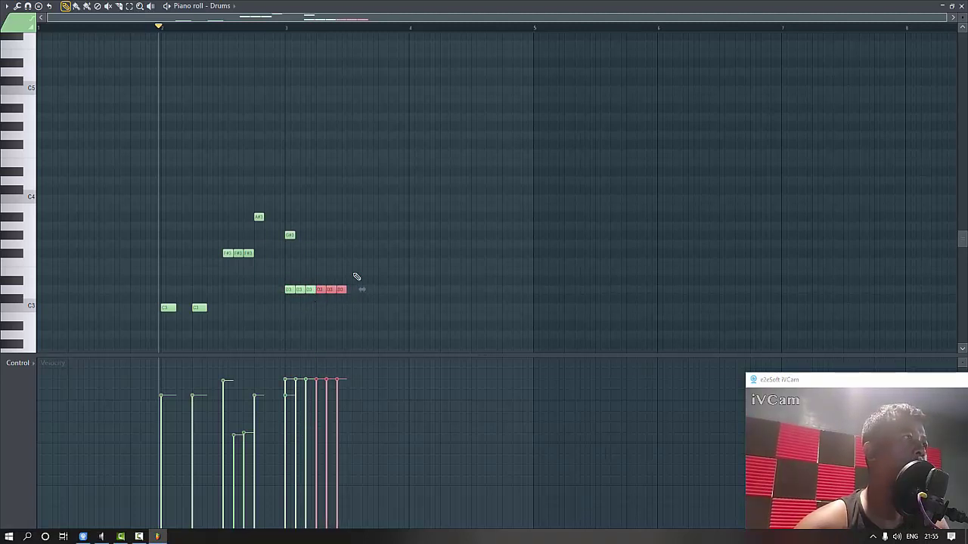
key("ctrl+b")
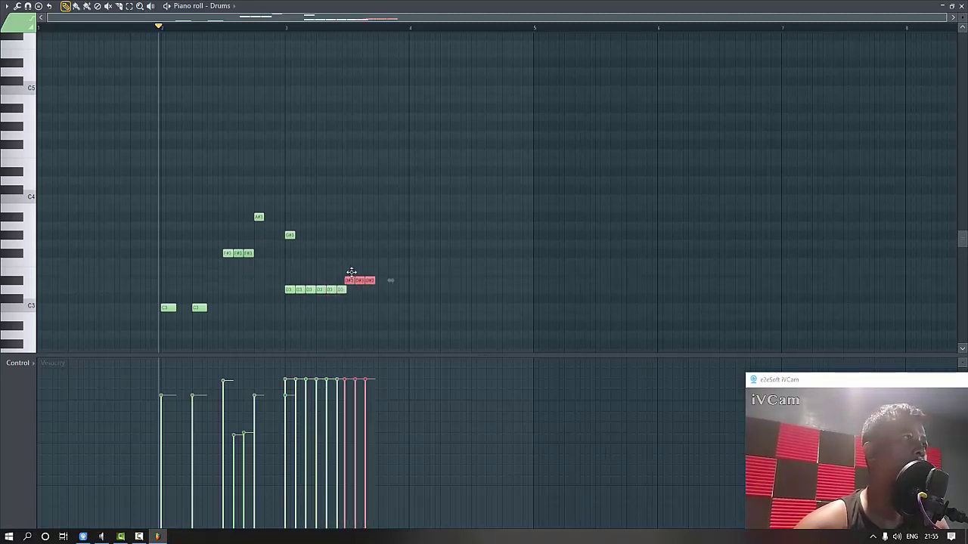
left_click_drag(350, 278, 388, 226)
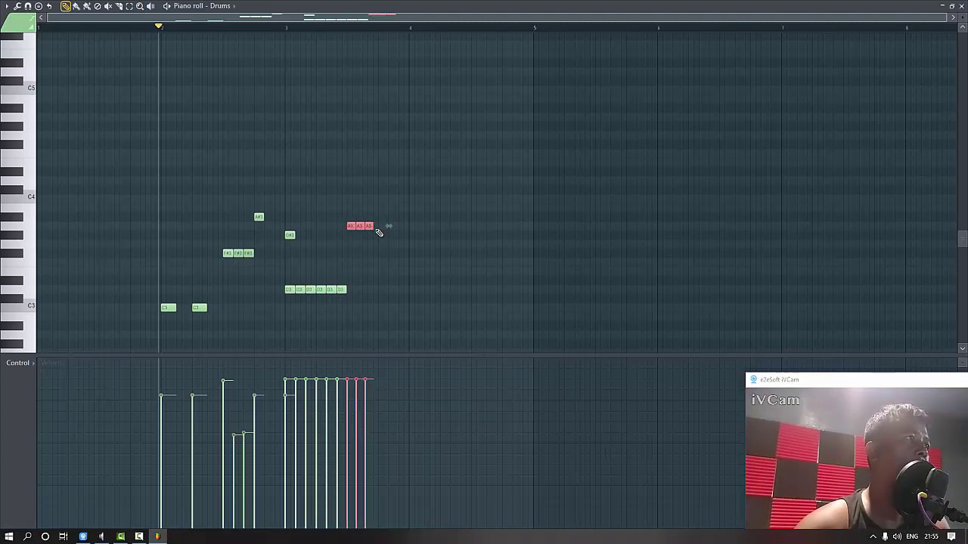
left_click(384, 227)
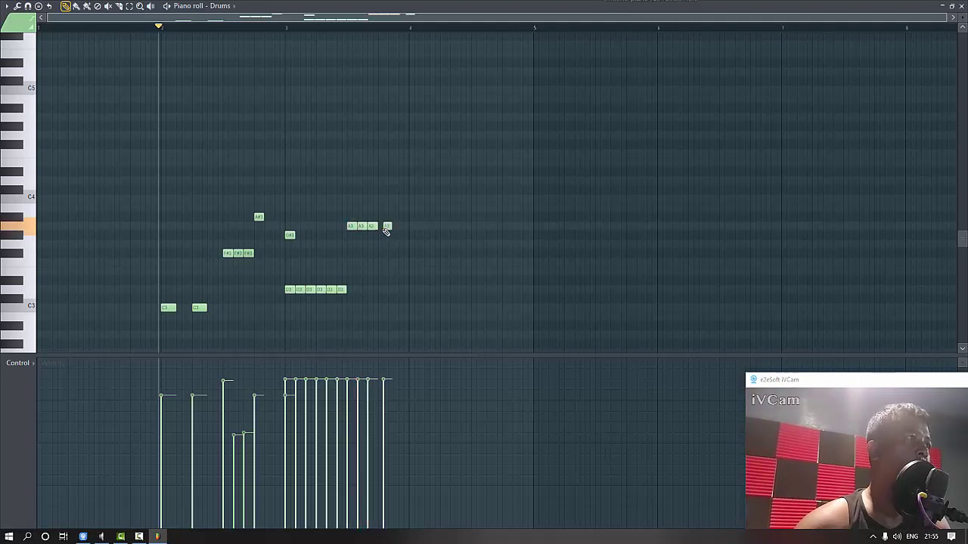
left_click_drag(379, 228, 375, 229)
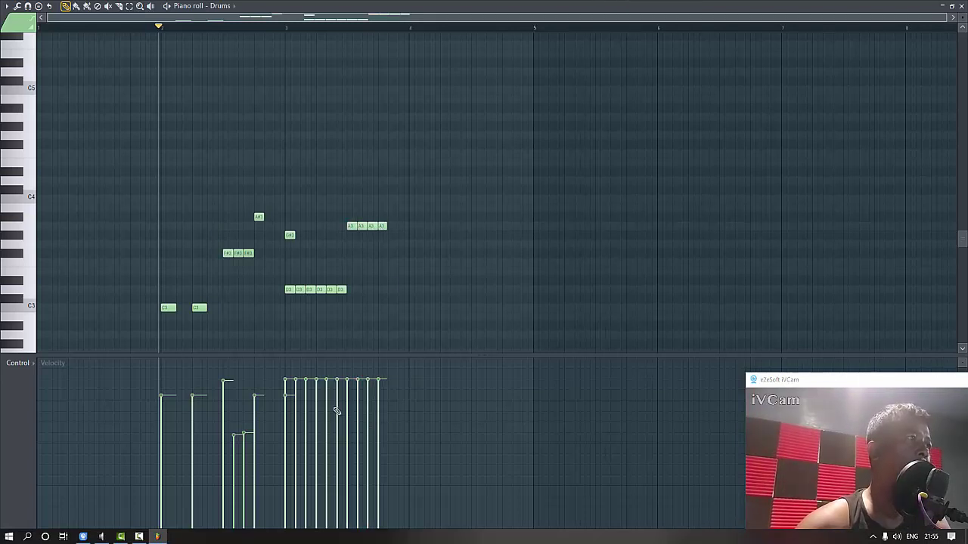
Soften the unaccented D3 notes, ramp the velocities up through the four A3 notes, and audition the pattern.
left_click(299, 438)
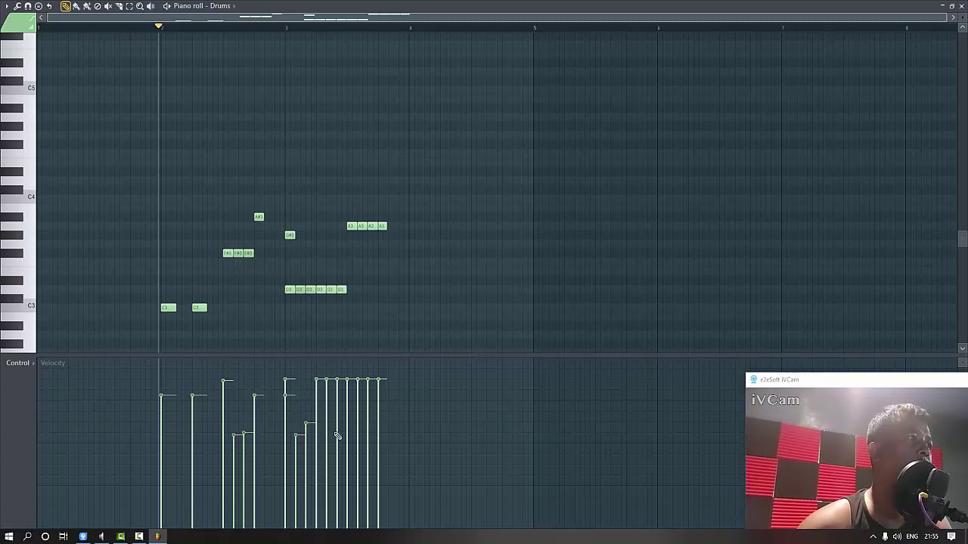
left_click(338, 435)
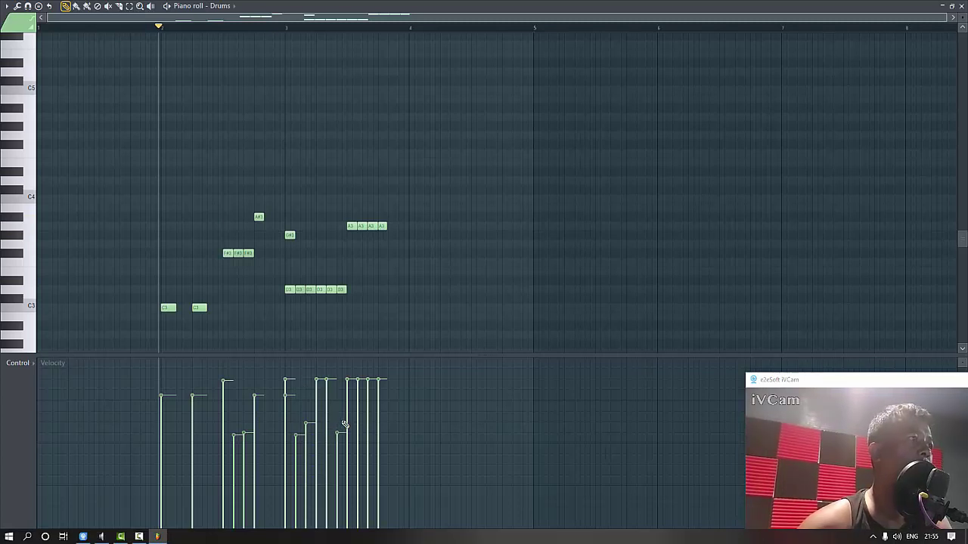
left_click(327, 432)
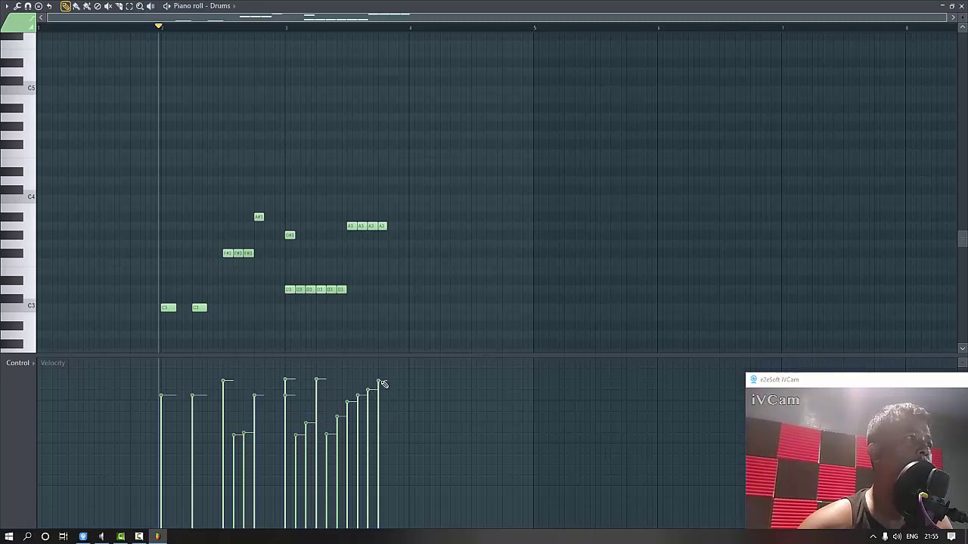
key("space")
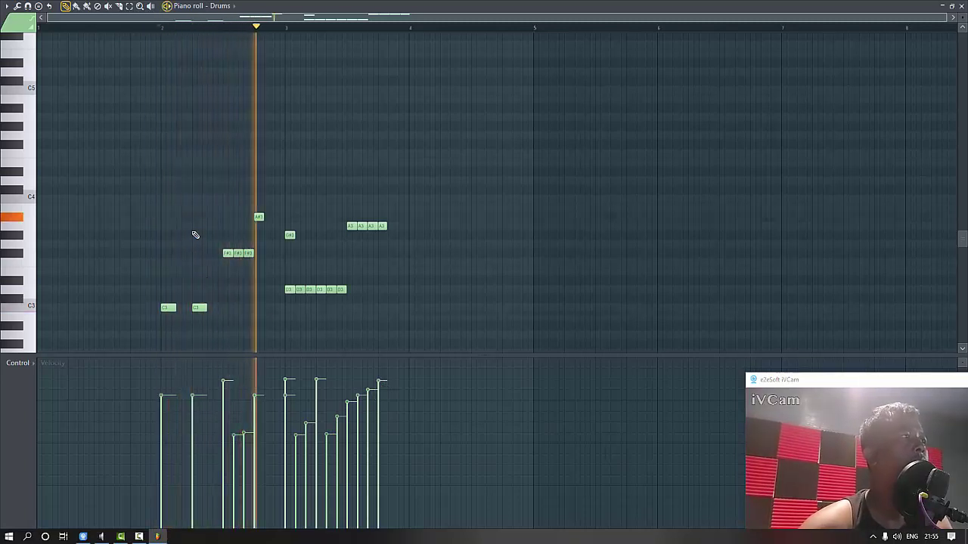
key("space")
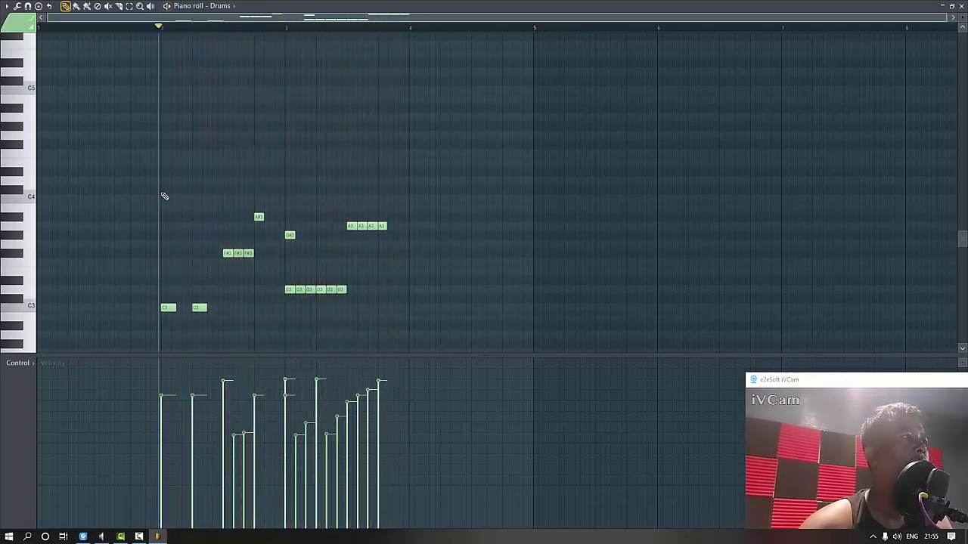
Add a short C#4 note at the start of bar 2 and play the pattern.
left_click(165, 191)
left_click_drag(166, 189, 186, 216)
key("space")
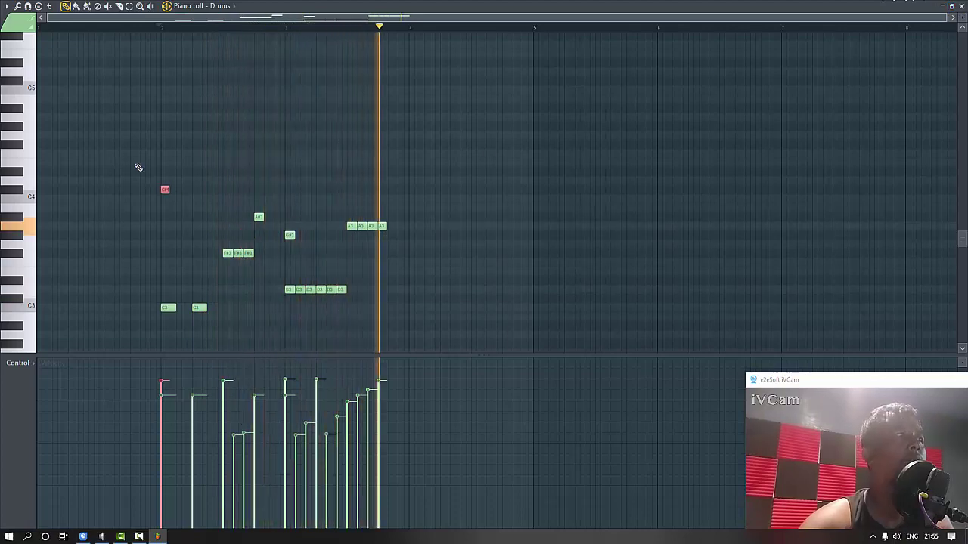
Copy the two-bar drum pattern to bar 4 and again to bar 6, and play the sequence through.
left_click_drag(130, 158, 480, 370)
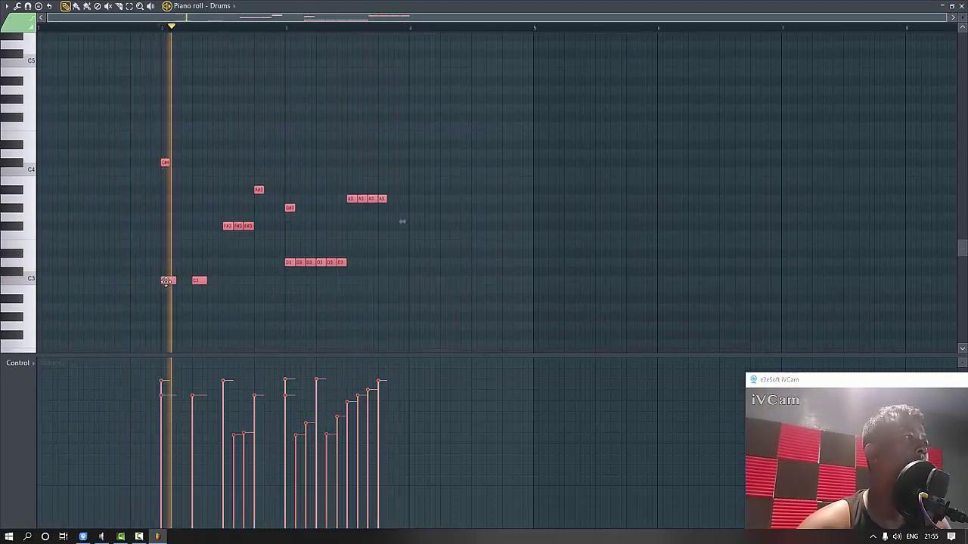
left_click_drag(168, 283, 417, 283)
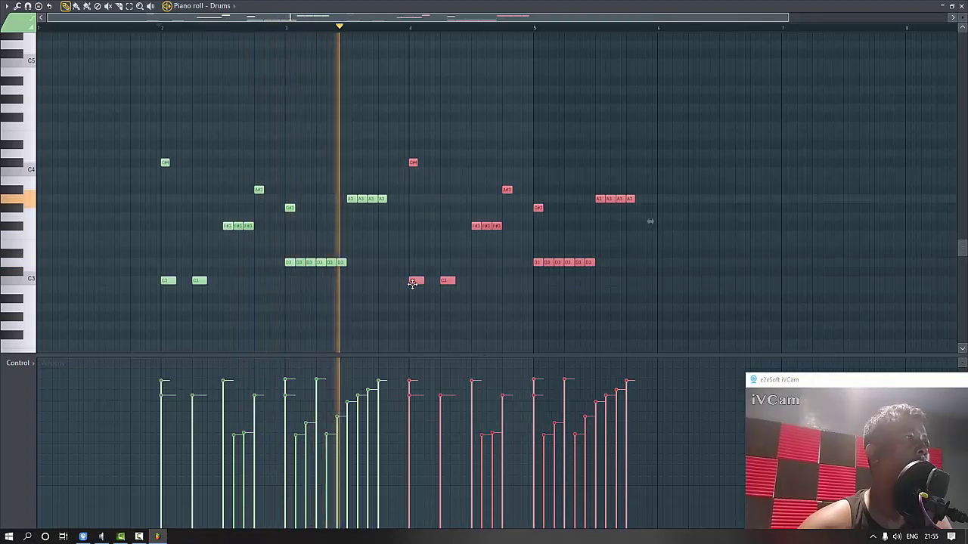
left_click_drag(407, 133, 691, 324)
left_click_drag(432, 281, 658, 283)
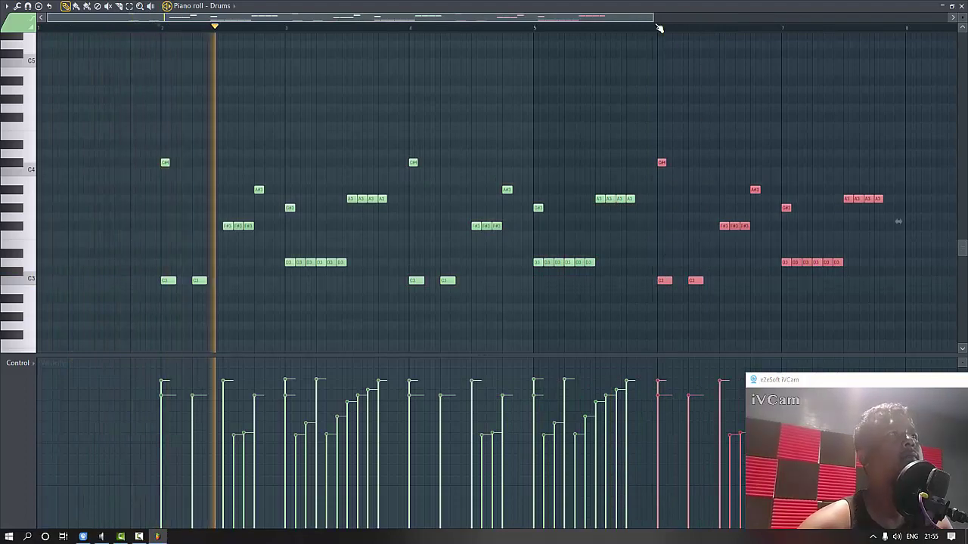
left_click_drag(655, 18, 835, 39)
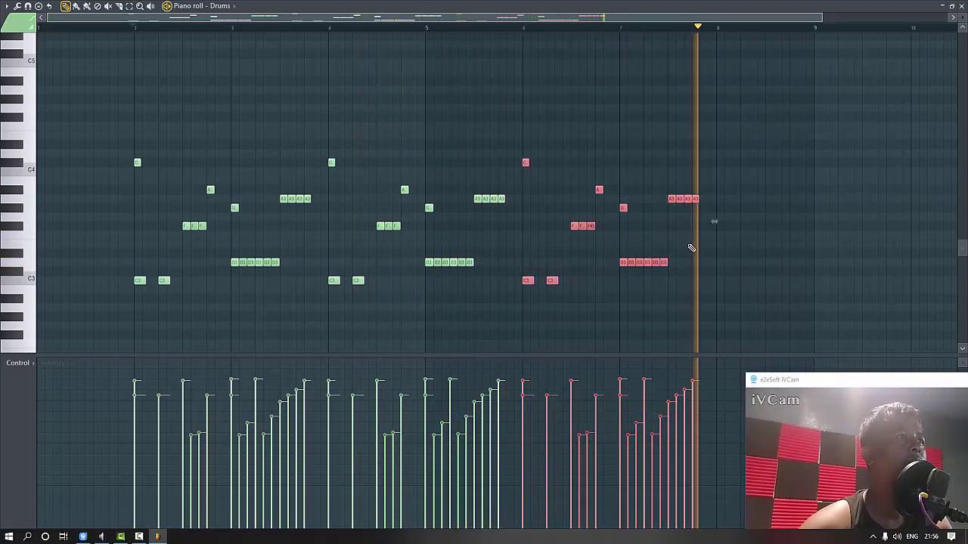
key("space")
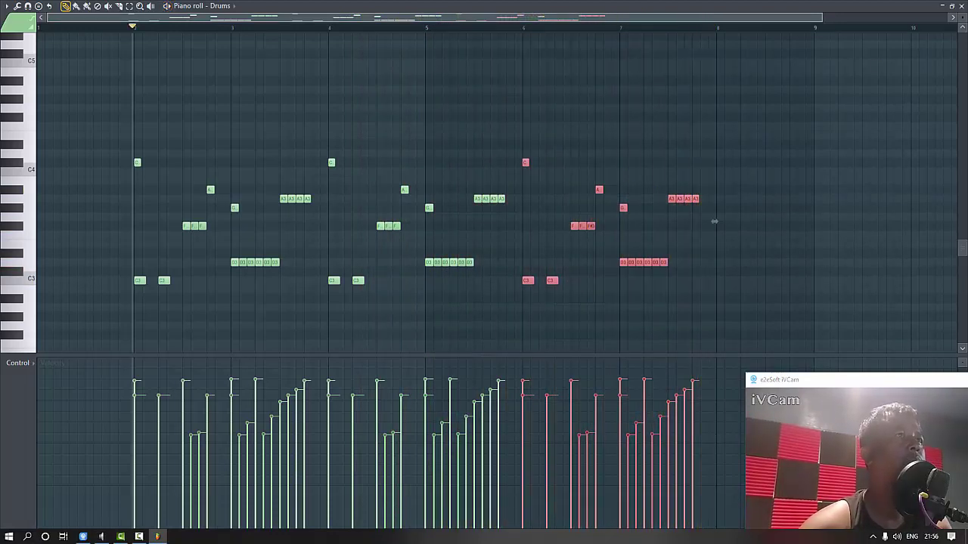
Close the drum piano roll and save the project to the Desktop as "Tutorial 1".
left_click(961, 6)
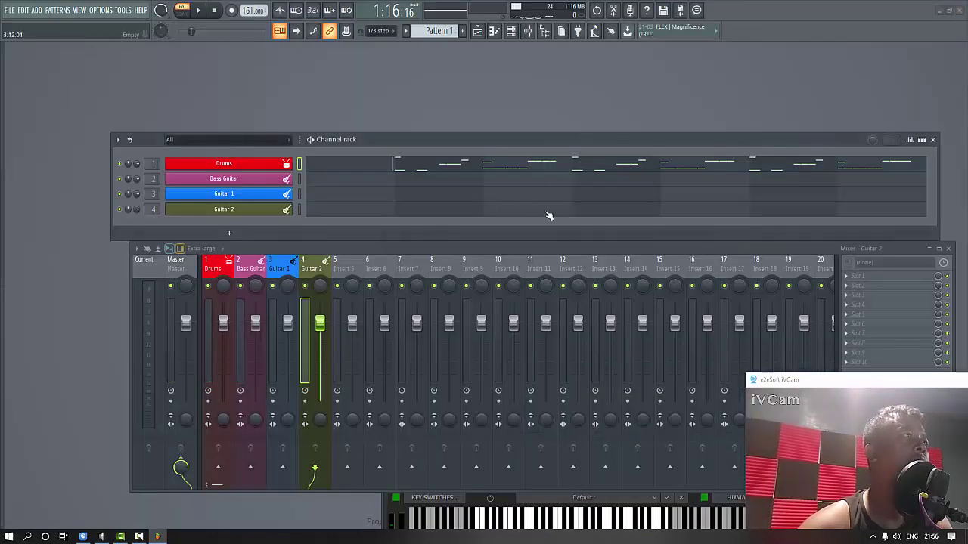
left_click_drag(425, 139, 431, 111)
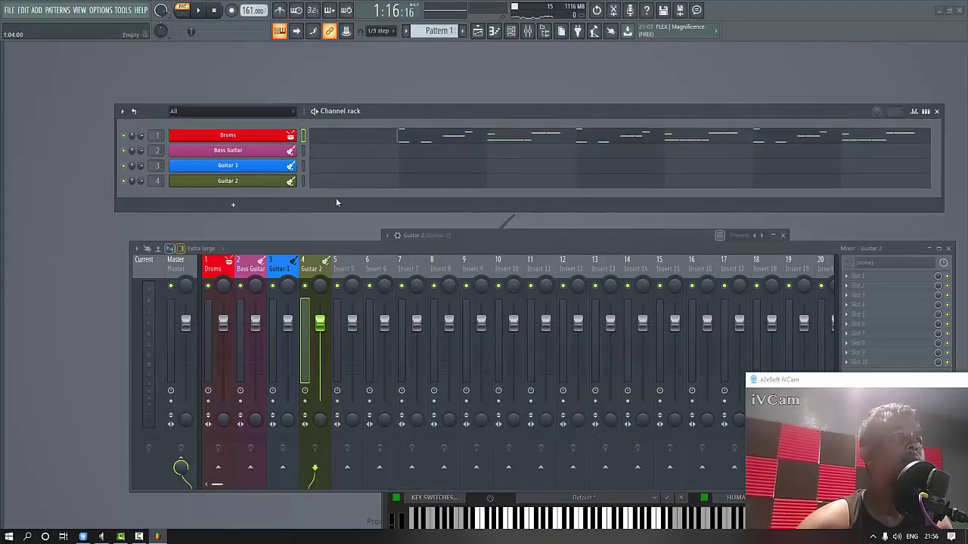
key("ctrl+shift+s")
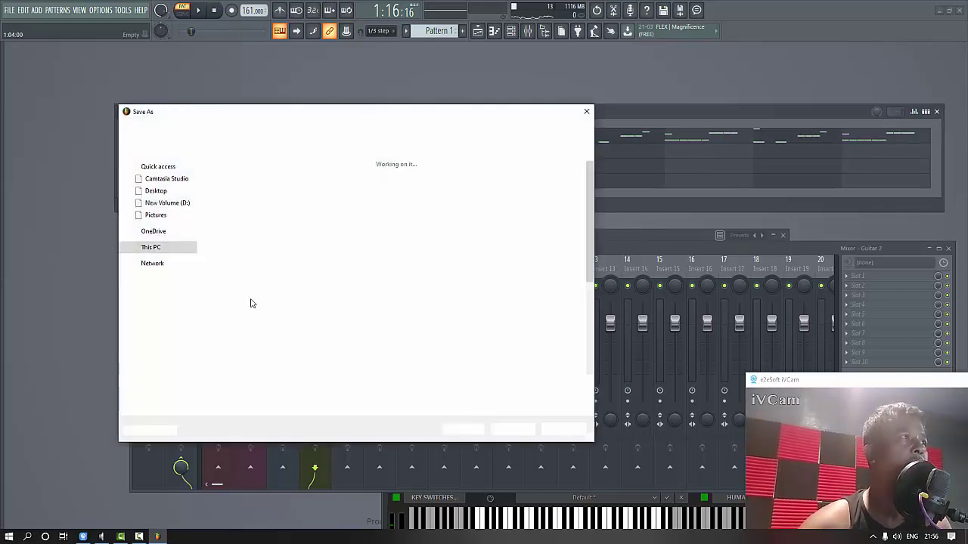
type("s")
left_click(155, 192)
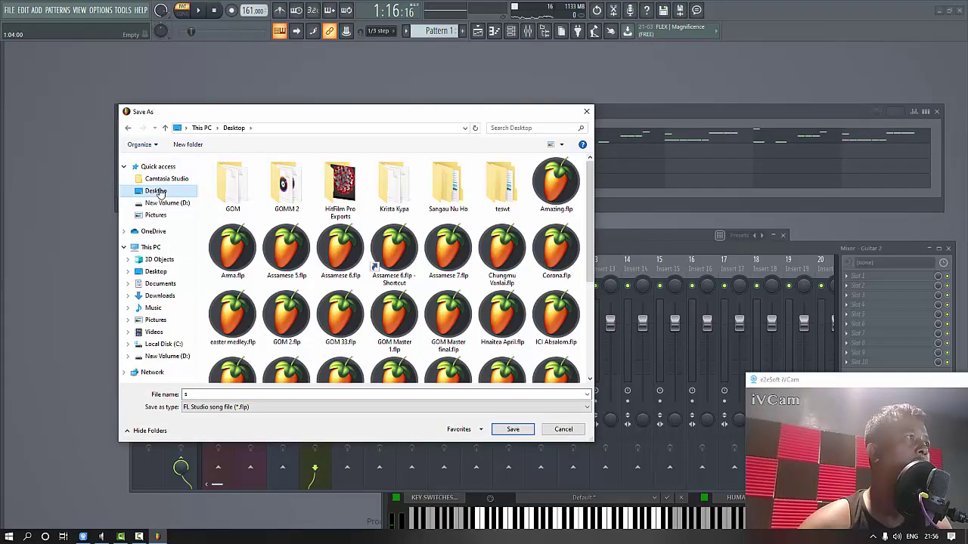
left_click(200, 393)
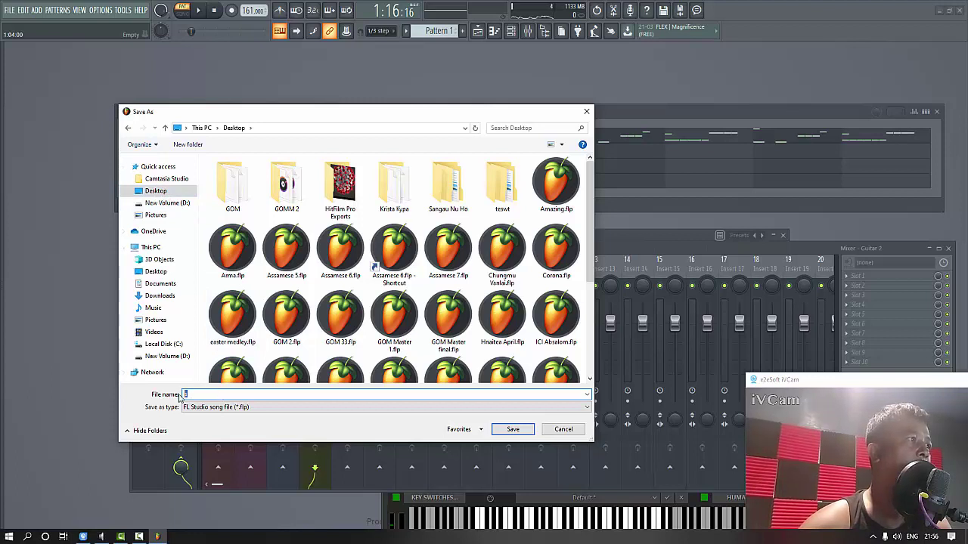
type("T")
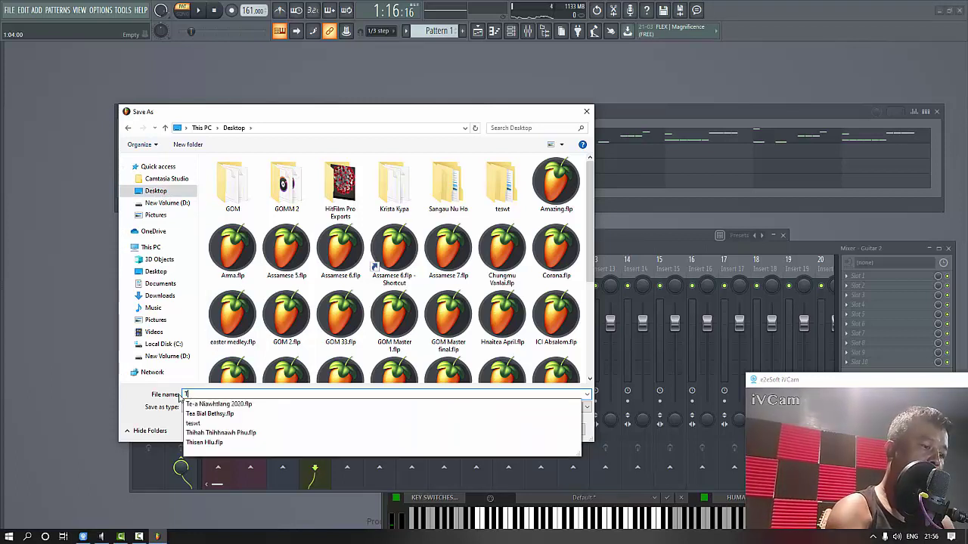
type("utoria")
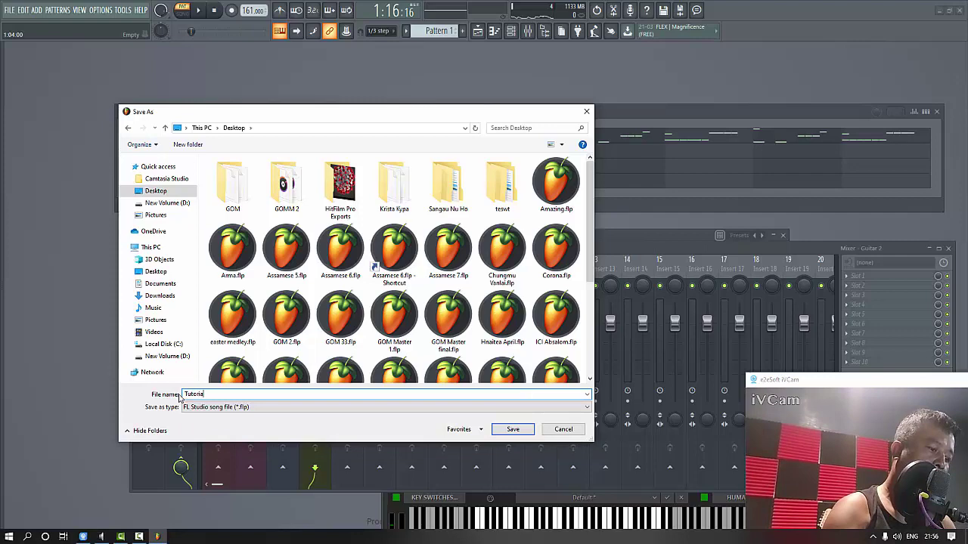
type("l 1")
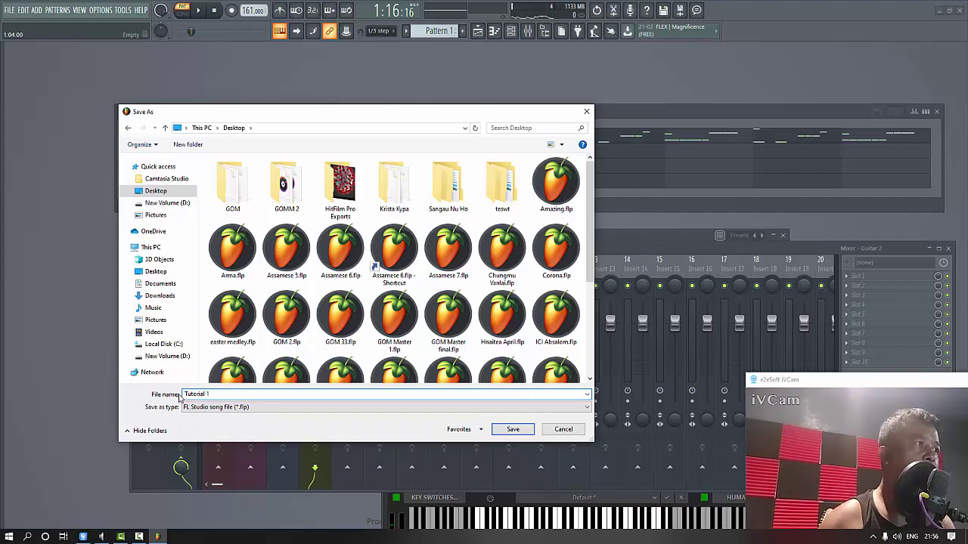
key("Return")
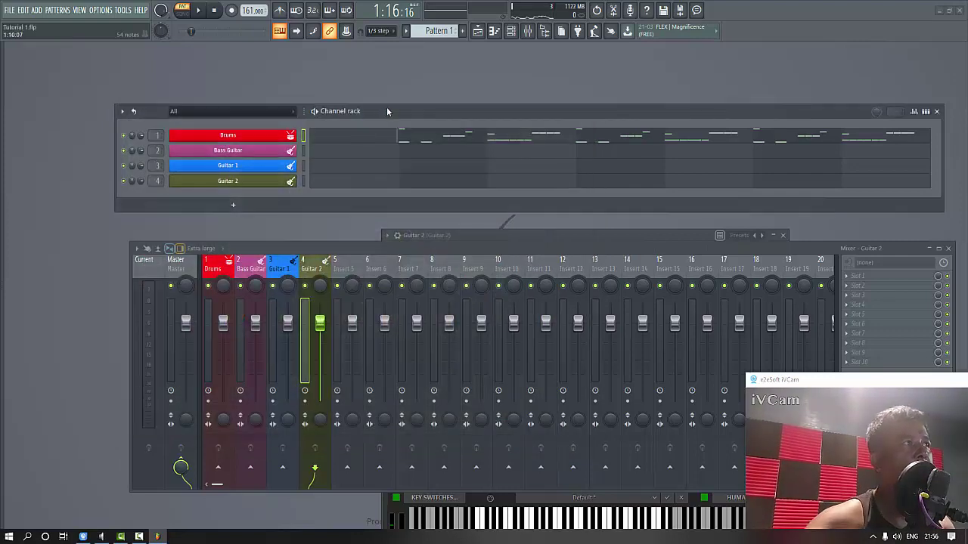
Open the Bass Guitar channel's piano roll as a smaller floating window with bars 2 and 3 in view.
left_click_drag(386, 111, 376, 108)
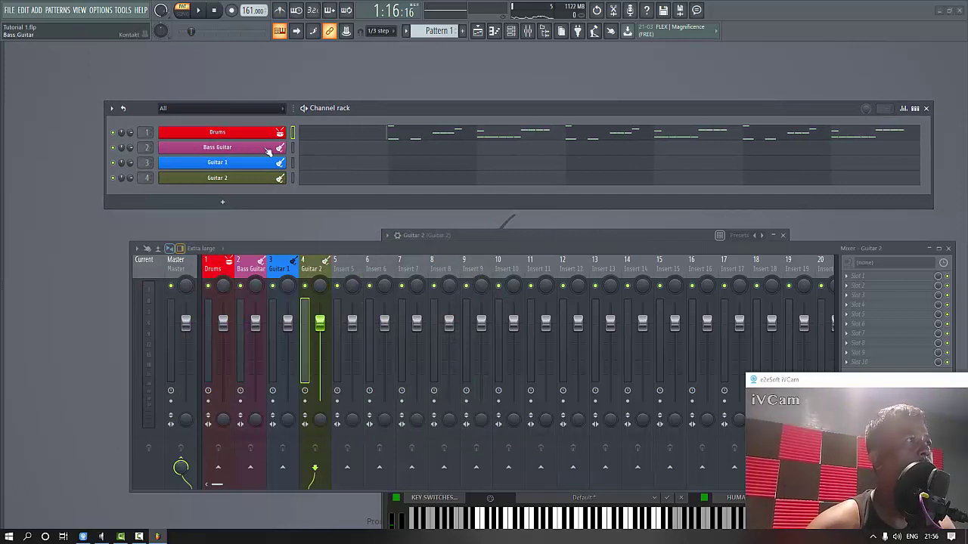
left_click(386, 149)
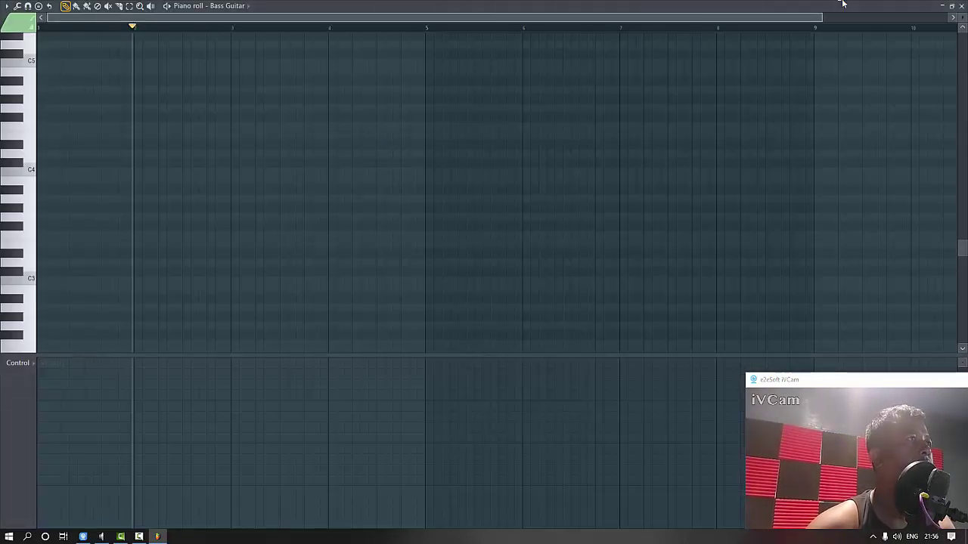
double_click(877, 8)
left_click_drag(662, 76, 721, 72)
left_click_drag(794, 85, 518, 86)
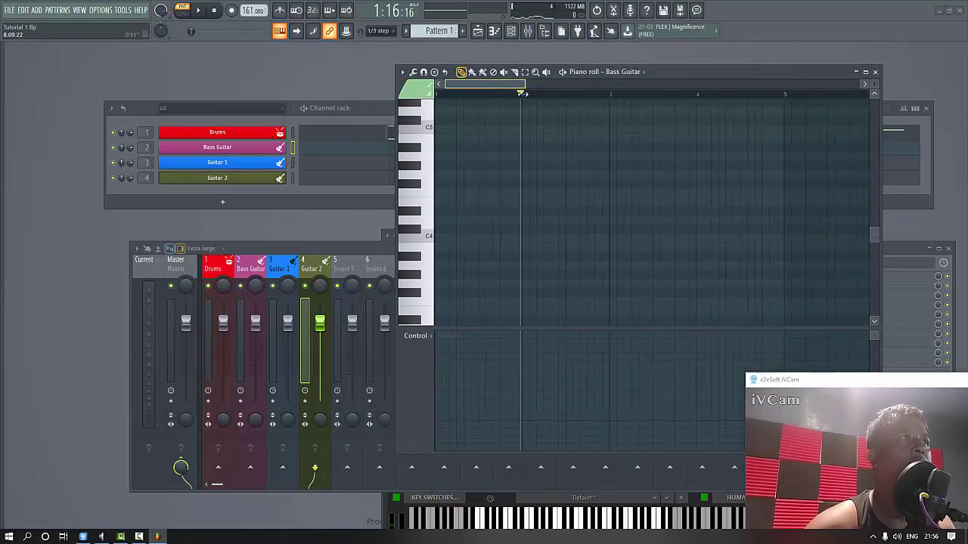
left_click_drag(642, 72, 571, 75)
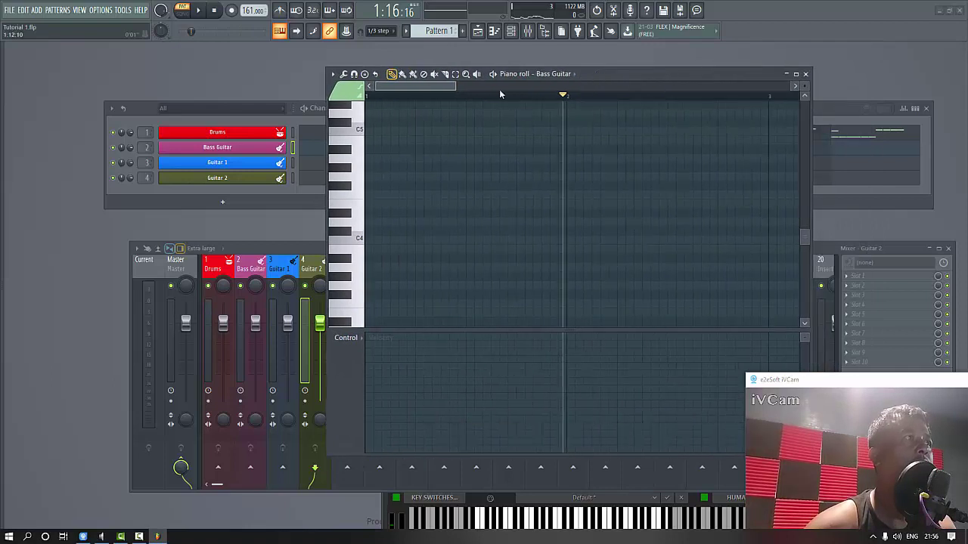
left_click_drag(443, 88, 458, 87)
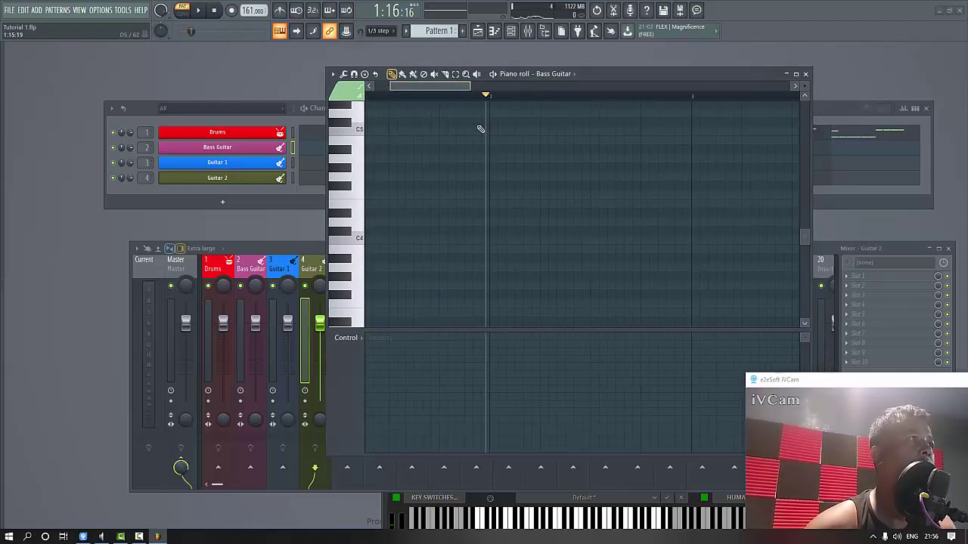
Add a half-beat D4 note at the start of bar 2 in the bass part and quantize it.
left_click(492, 224)
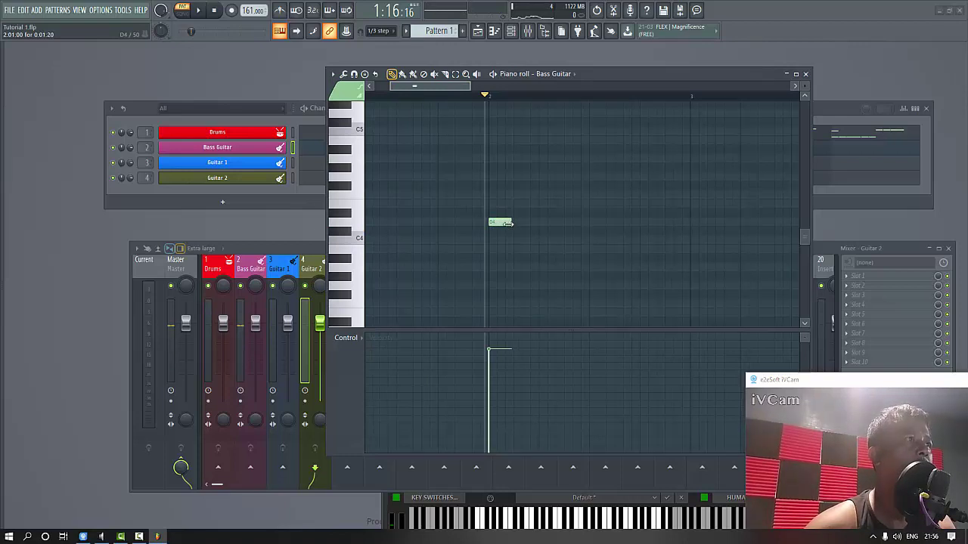
key("alt+q")
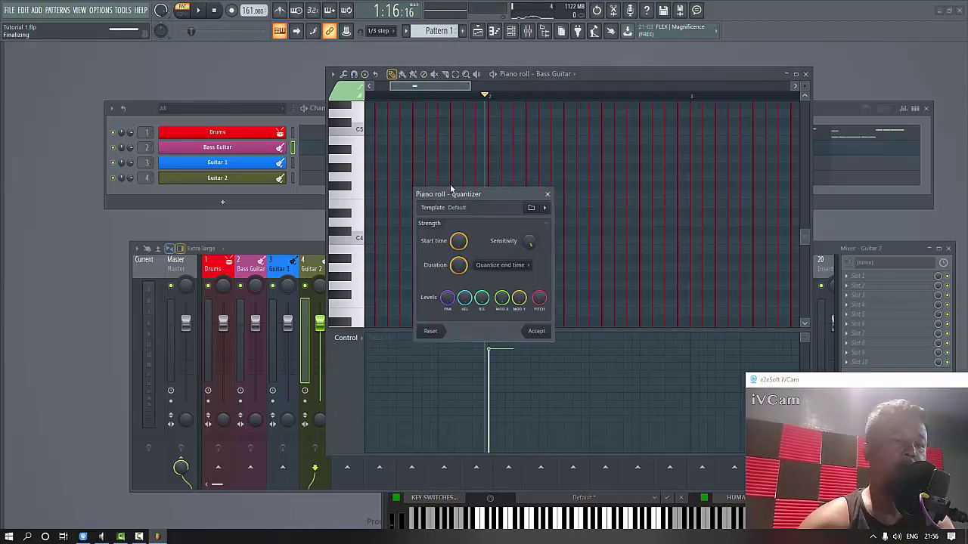
key("Return")
Set the snap to Line, add a one-beat D4 note on beat 2 of bar 2 and quantize it.
left_click(383, 30)
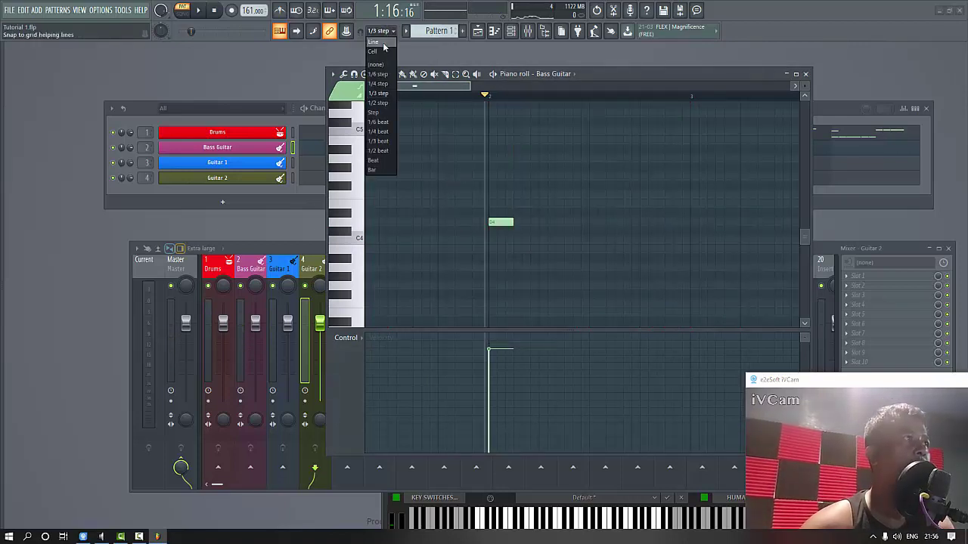
left_click(375, 42)
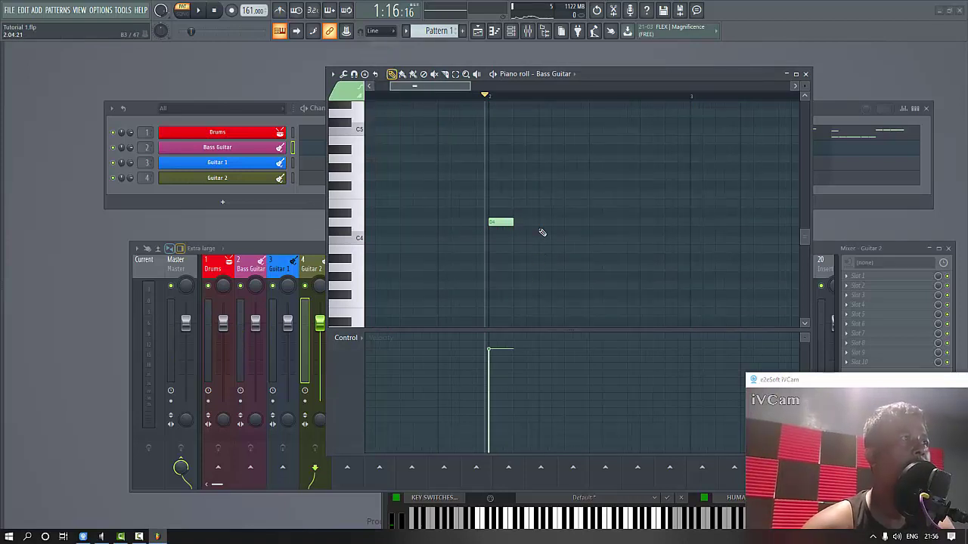
left_click(547, 222)
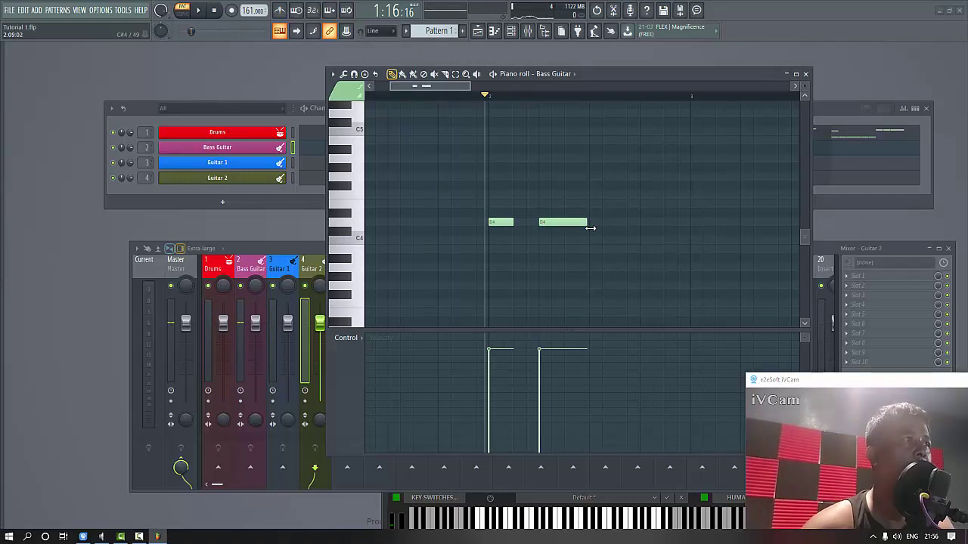
key("alt+q")
key("Return")
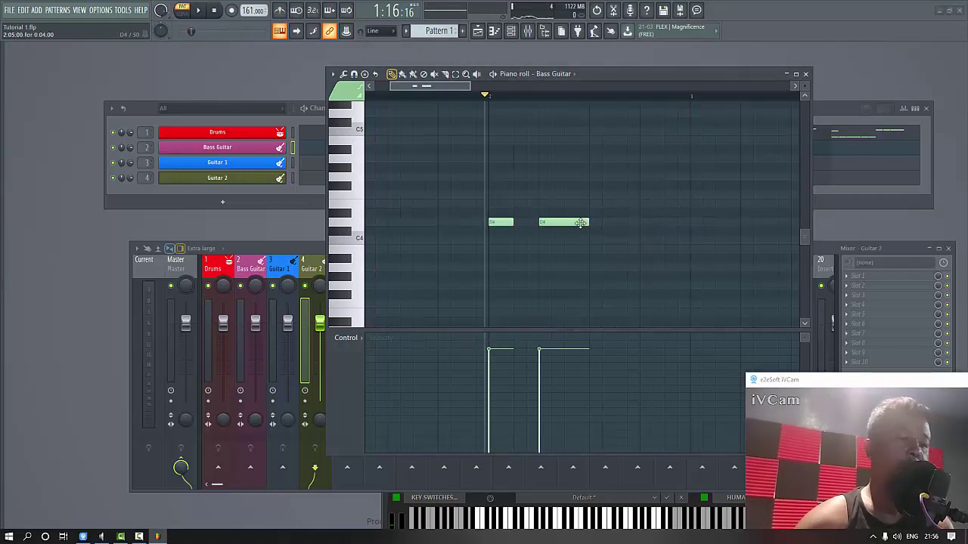
Move both D4 bass notes up an octave to D5 and audition them with the drums.
left_click_drag(479, 193, 605, 264)
key("Delete")
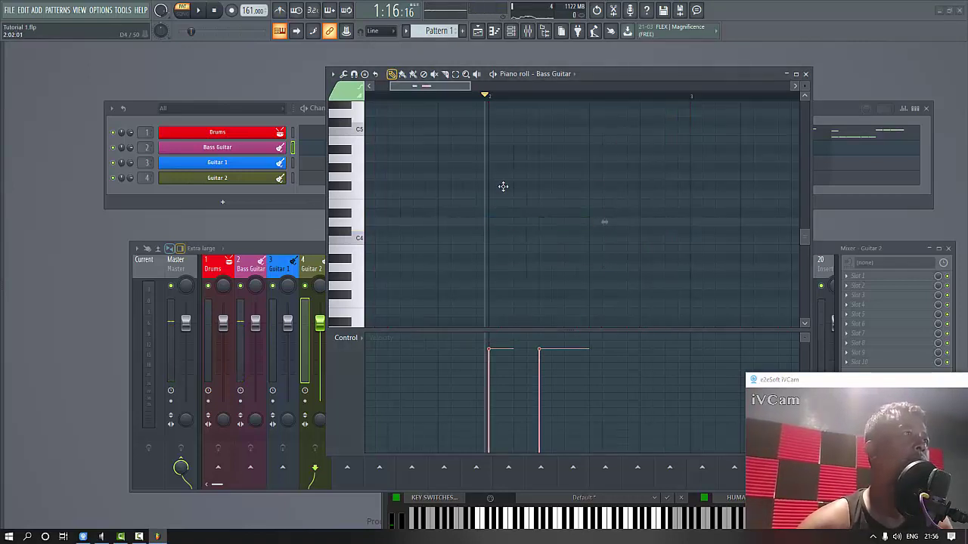
left_click_drag(503, 187, 500, 112)
key("space")
key("space")
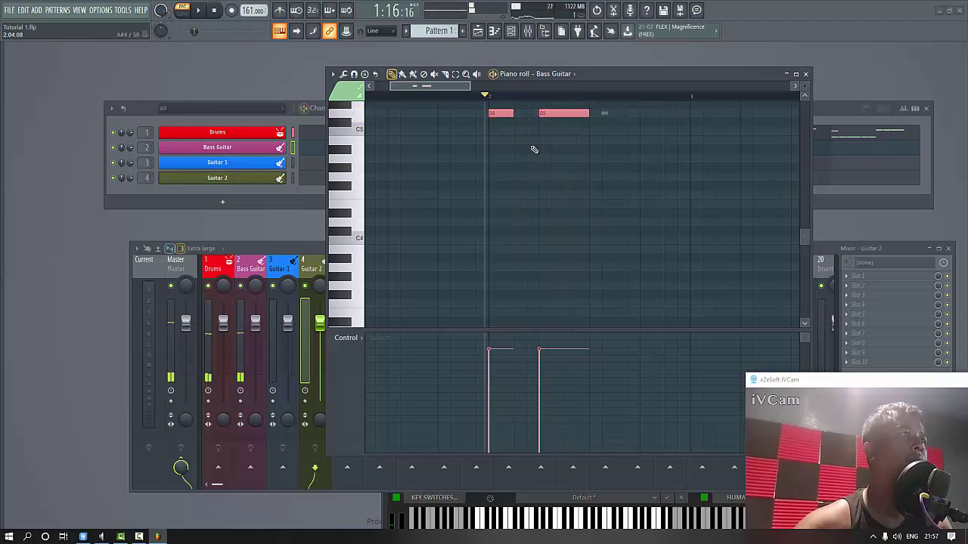
Add a one-beat G#4 on beat 3 and a three-beat F5 from beat 4 of bar 2, and play the bass line.
scroll(534, 149, "up", 3)
left_click_drag(469, 86, 646, 72)
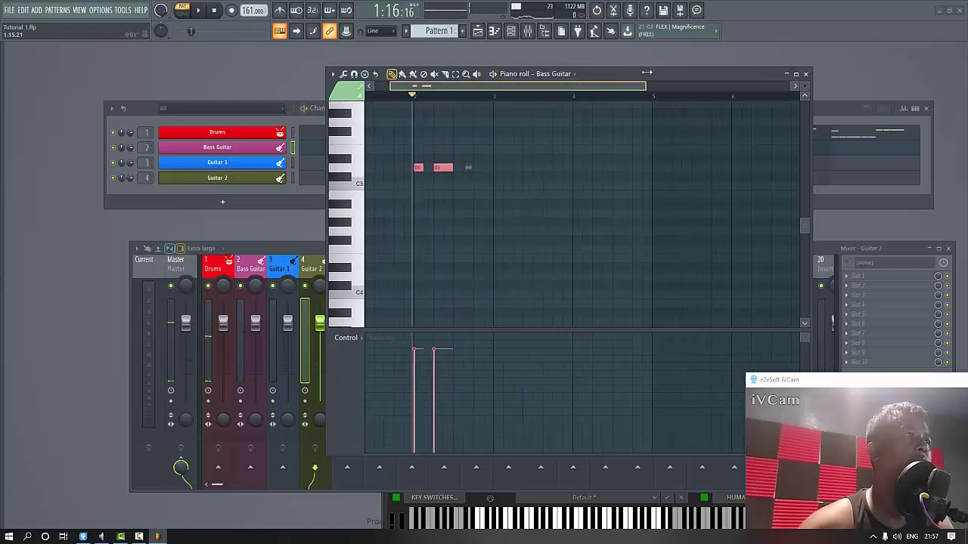
left_click(441, 222)
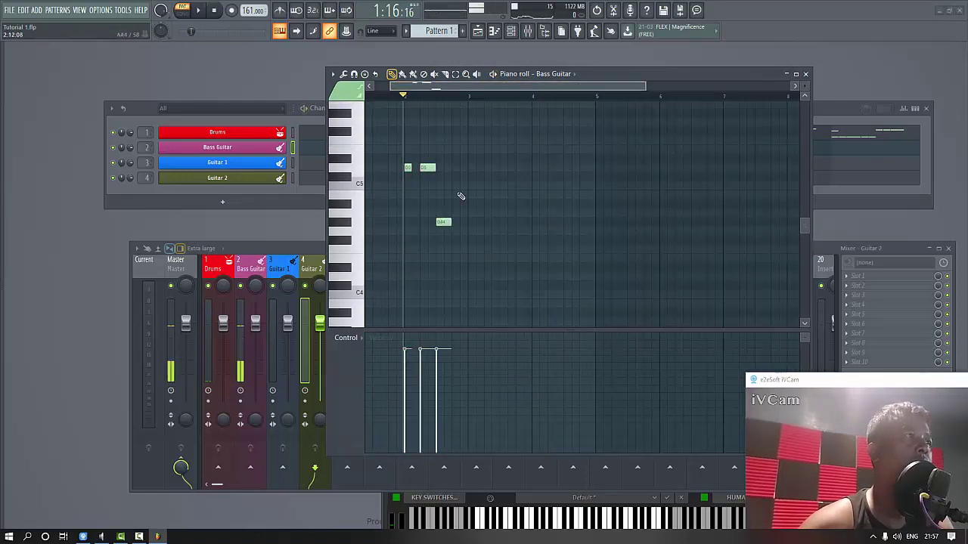
left_click(458, 139)
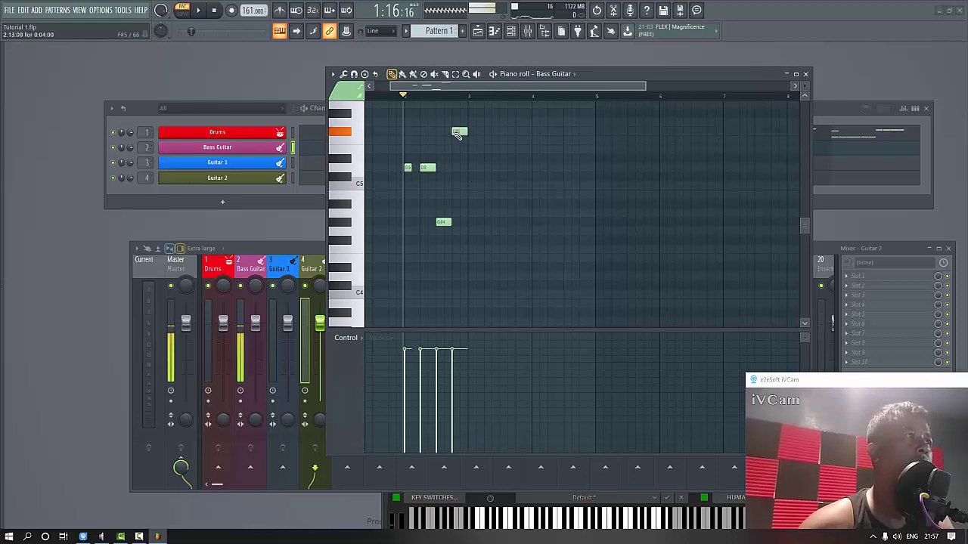
left_click_drag(466, 140, 503, 141)
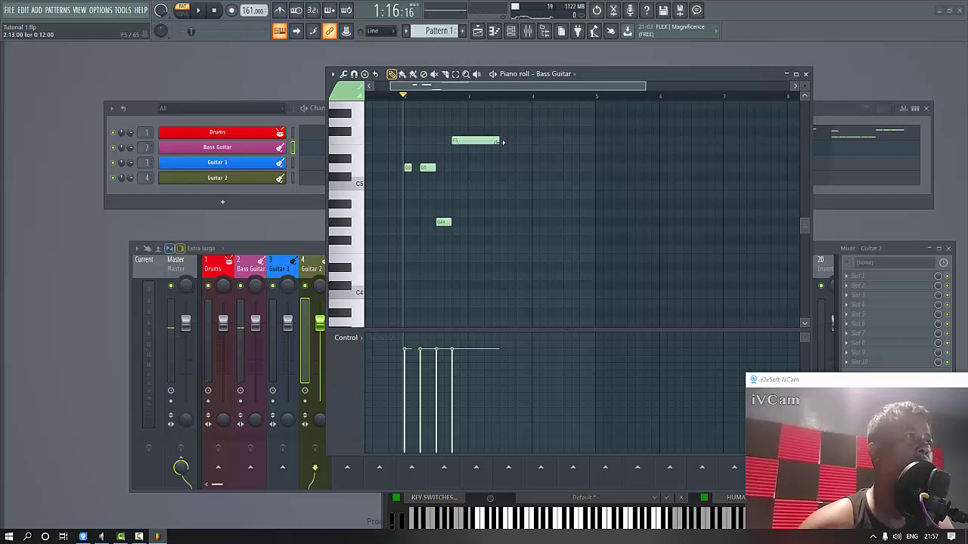
key("space")
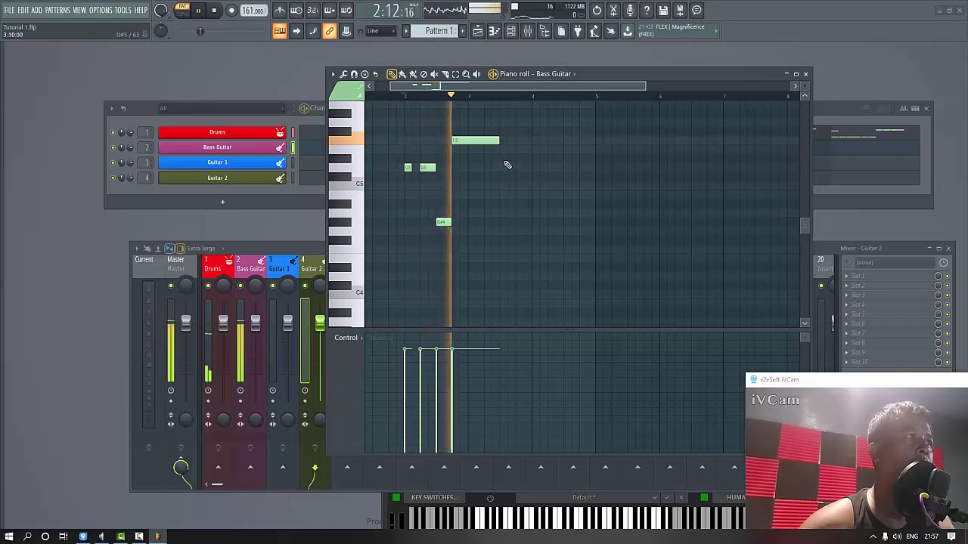
key("space")
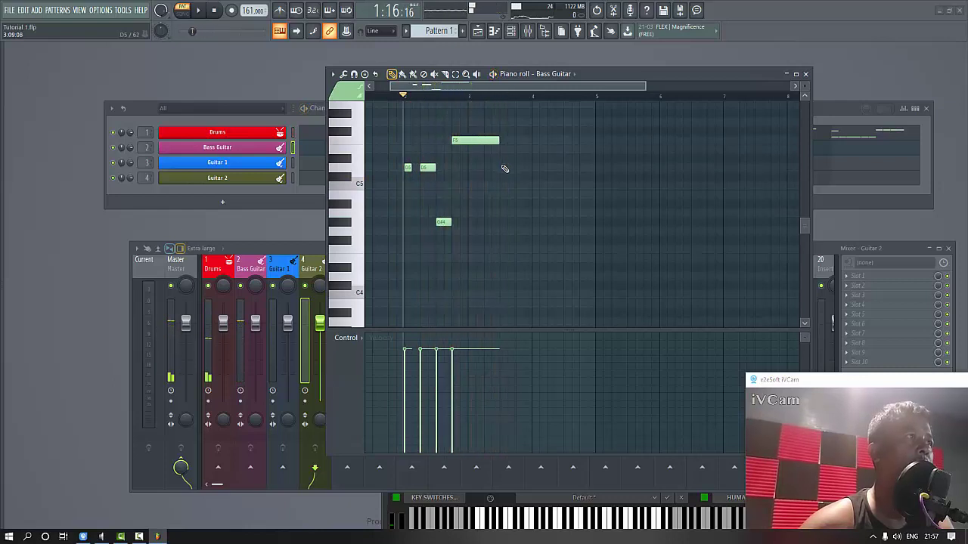
Add a two-beat D5 note from beat 3 of bar 3 and briefly play the pattern.
left_click(503, 167)
left_click_drag(509, 167, 547, 167)
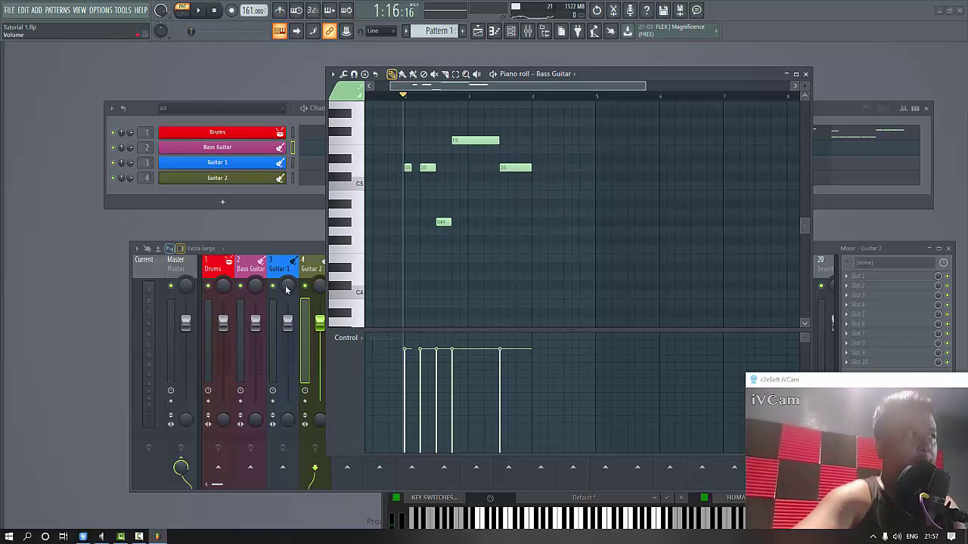
key("space")
key("space")
Lower the Bass Guitar mixer track's volume to about 60% (-9.9 dB) while listening to the pattern.
left_click_drag(258, 325, 257, 353)
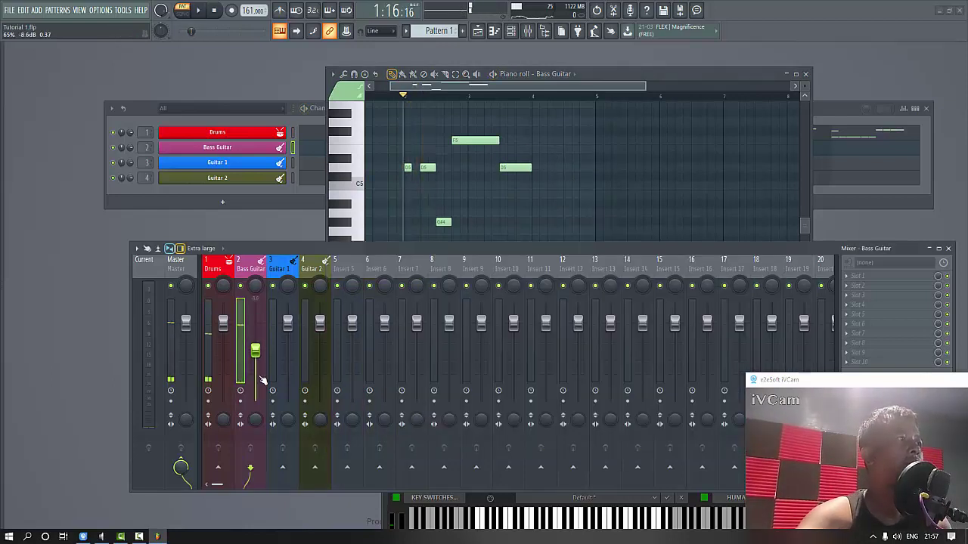
key("space")
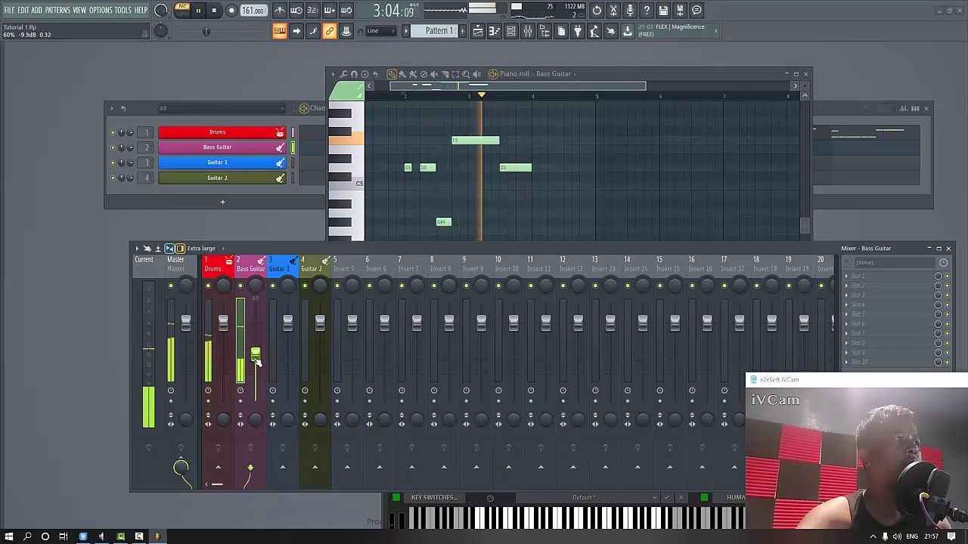
left_click(582, 89)
key("space")
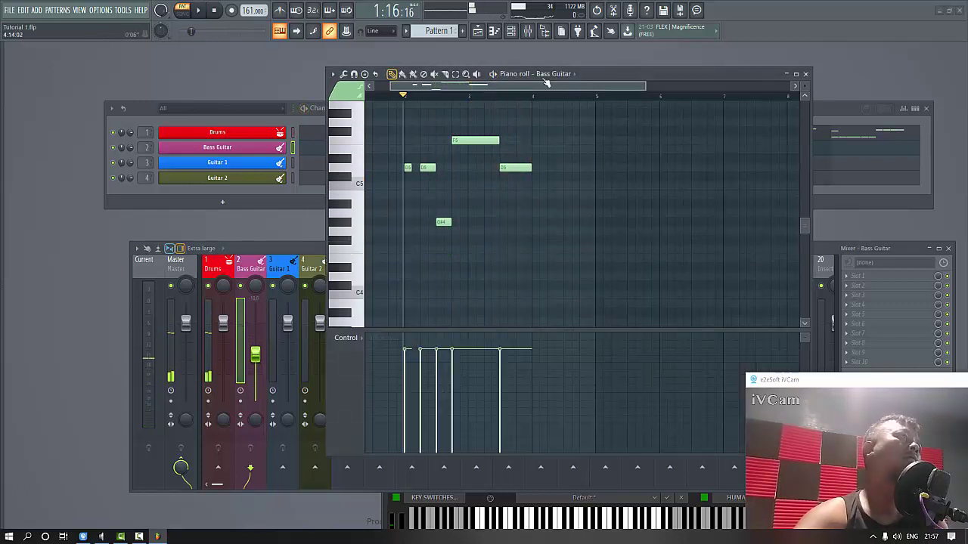
Check the buffer length in the audio settings and play the pattern again.
left_click(102, 12)
left_click(120, 42)
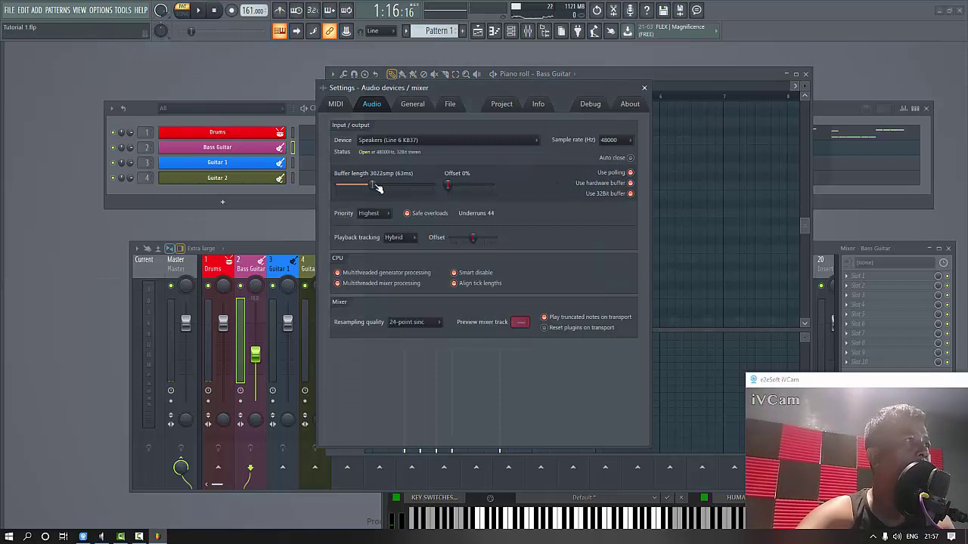
left_click(644, 89)
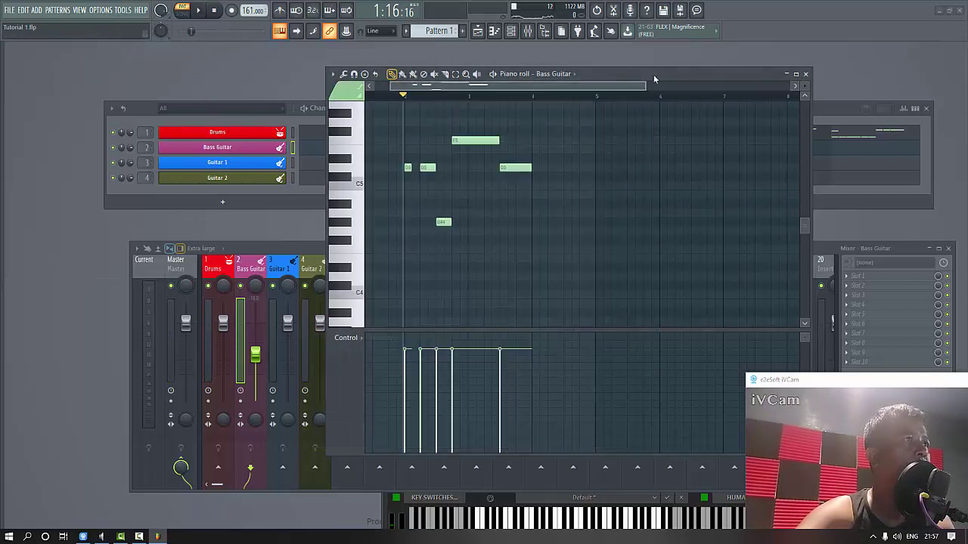
key("space")
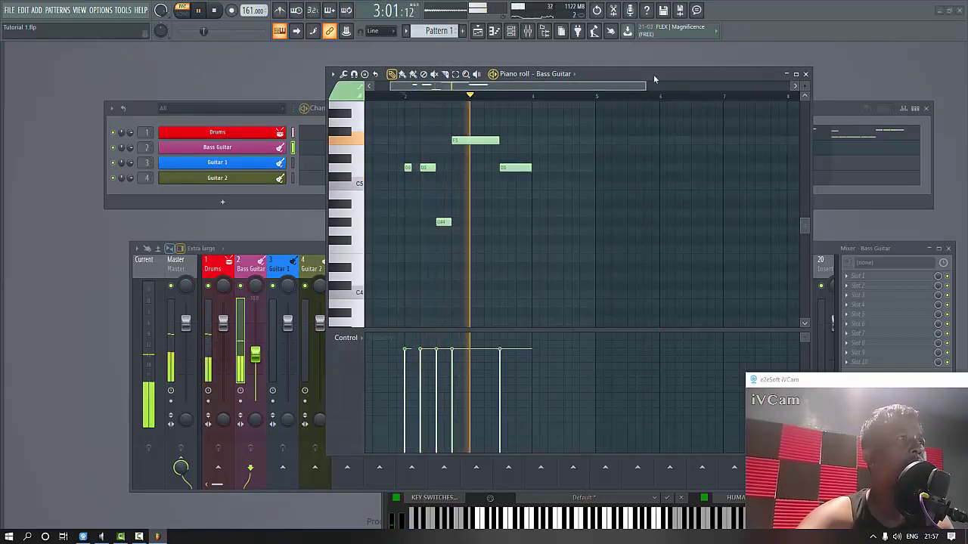
Add a half-beat A4 note from the middle of beat 3 in bar 2 and play the bass line.
key("space")
left_click_drag(648, 84, 461, 85)
left_click_drag(640, 205, 641, 214)
key("space")
left_click_drag(717, 216, 650, 214)
key("space")
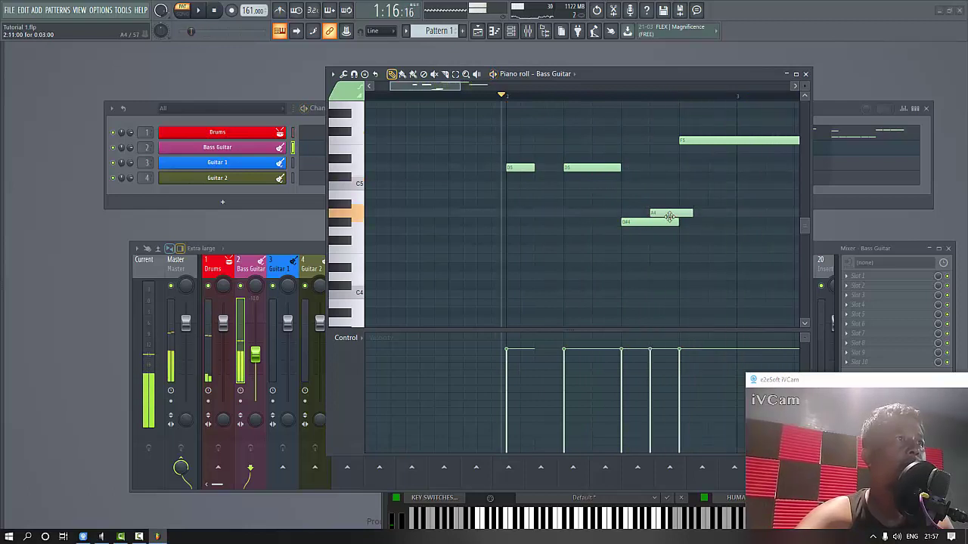
key("space")
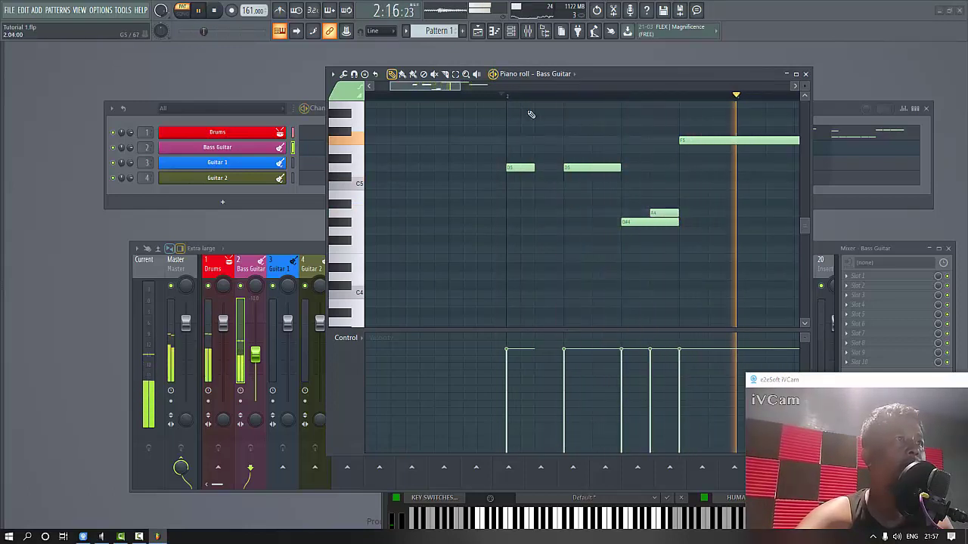
key("space")
left_click_drag(459, 86, 556, 86)
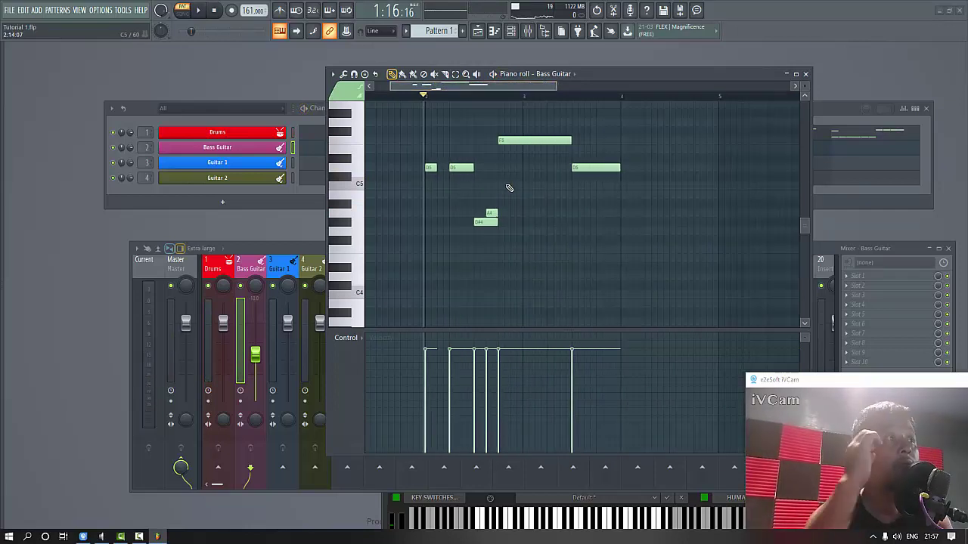
left_click_drag(556, 85, 589, 86)
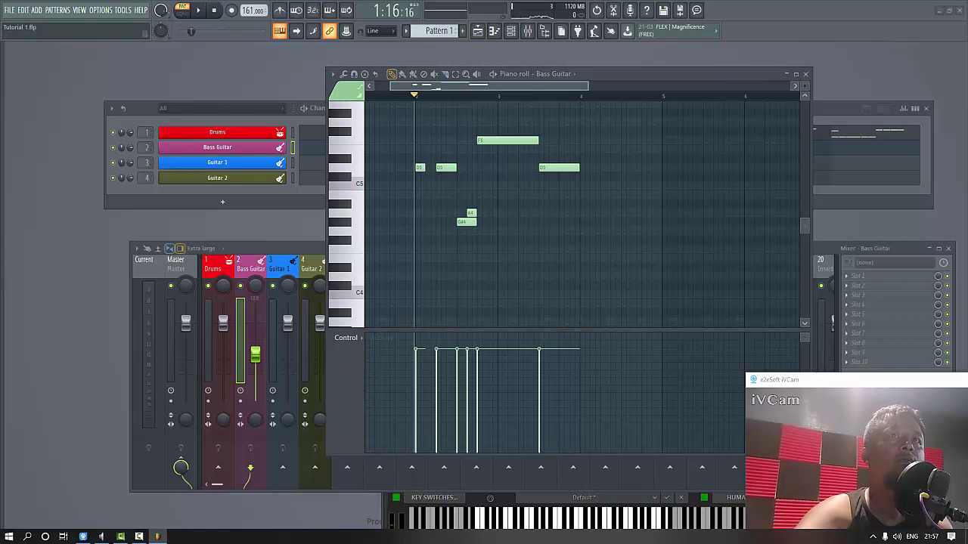
Bring up the playlist, move the piano roll aside, and place a Pattern 1 clip on Track 1 at bar 1.
left_click_drag(663, 236, 429, 214)
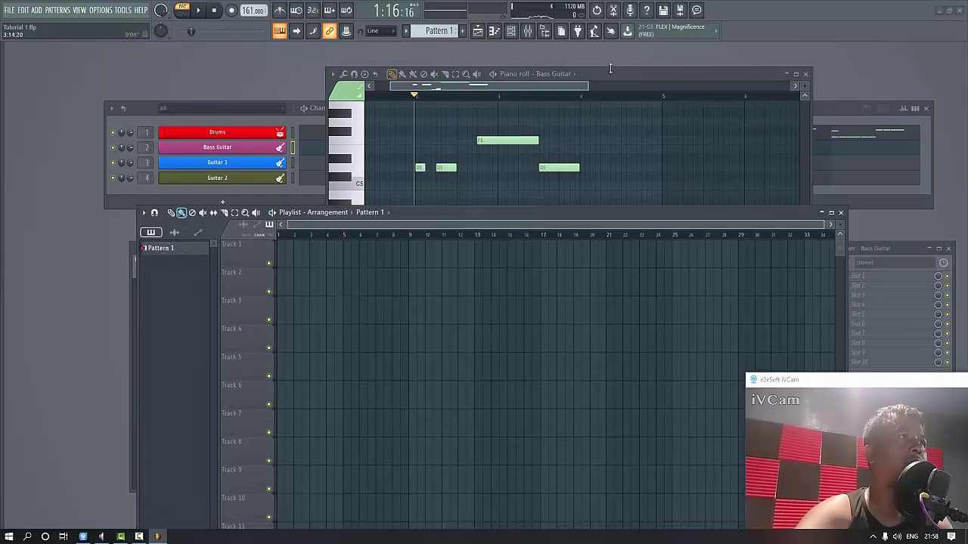
left_click_drag(619, 73, 859, 84)
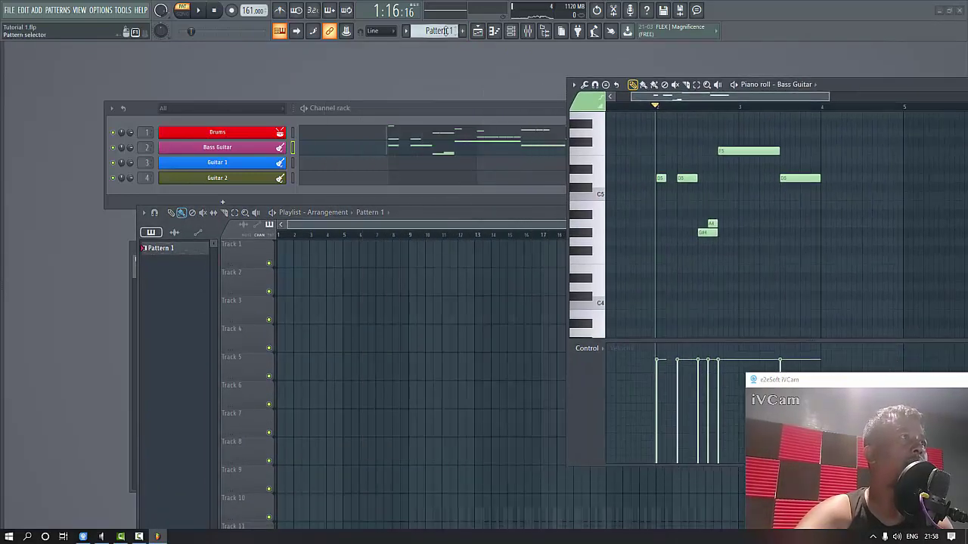
left_click(300, 260)
left_click_drag(330, 252, 298, 252)
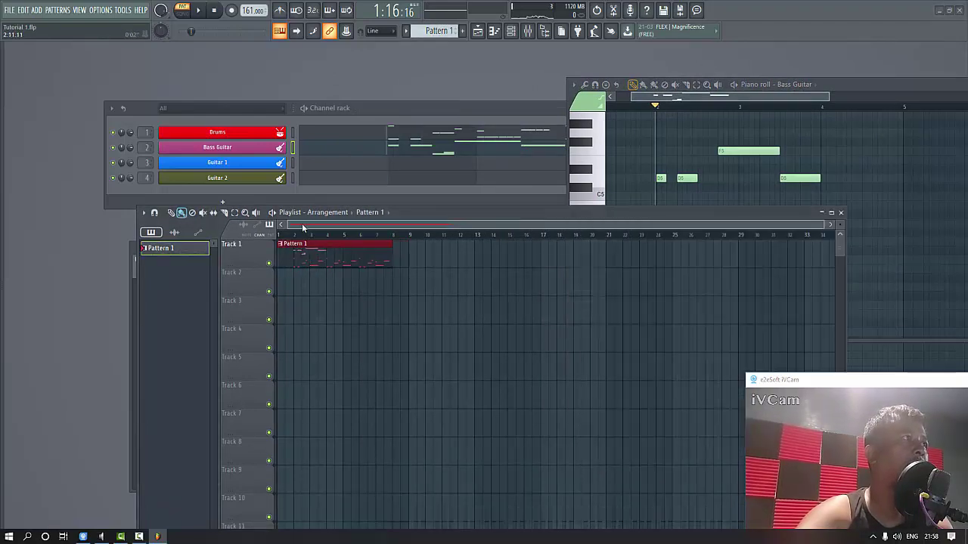
Switch playback to song mode and play the arrangement briefly.
key("l")
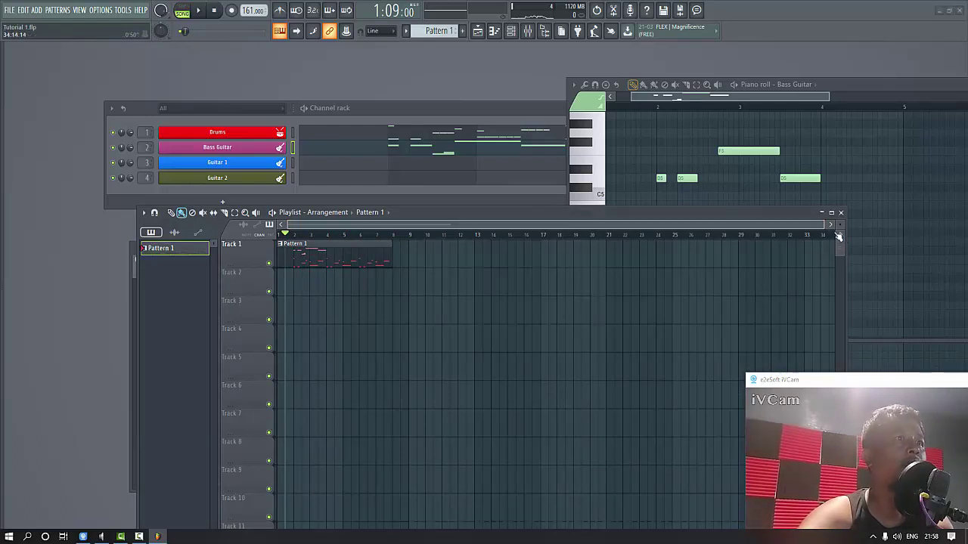
key("space")
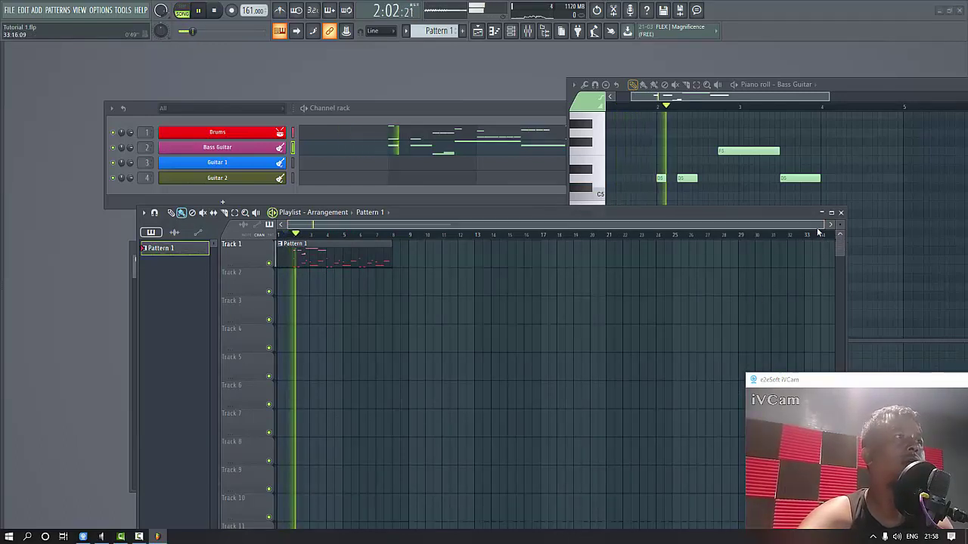
left_click(735, 83)
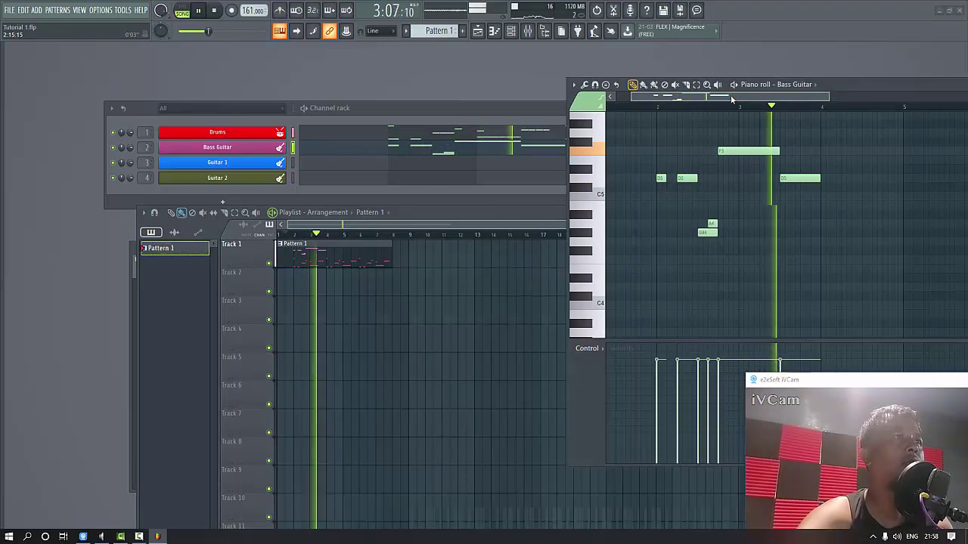
key("space")
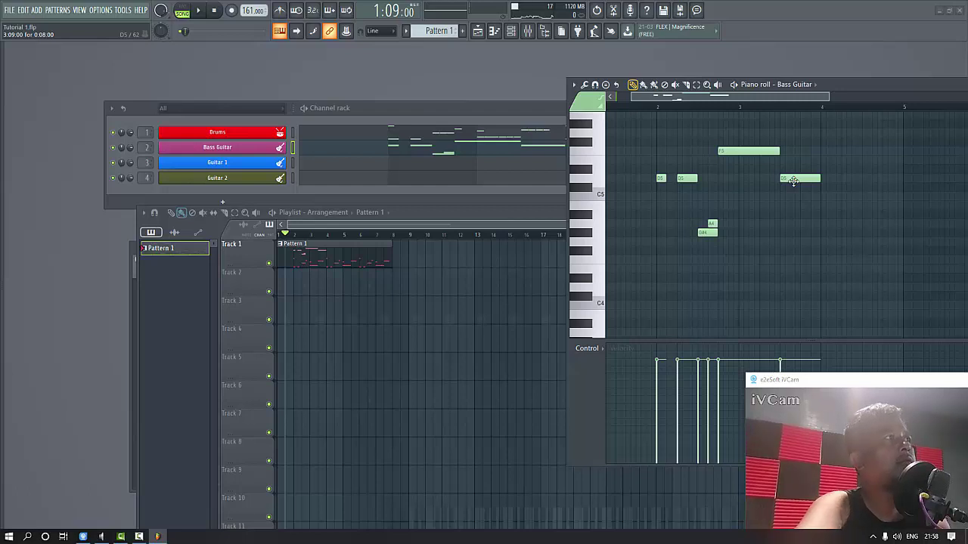
Open the Bass Guitar instrument and browse its parameters.
left_click_drag(386, 103, 418, 77)
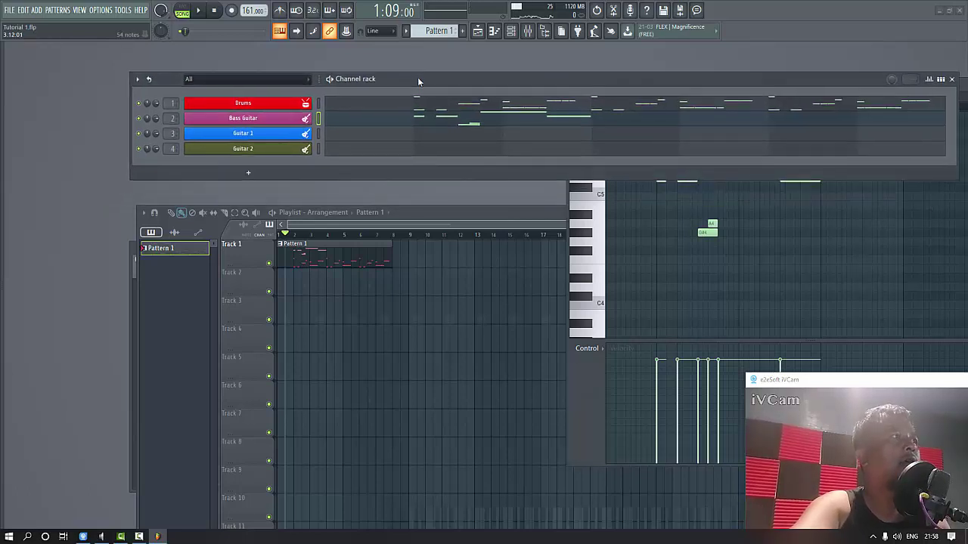
left_click(280, 122)
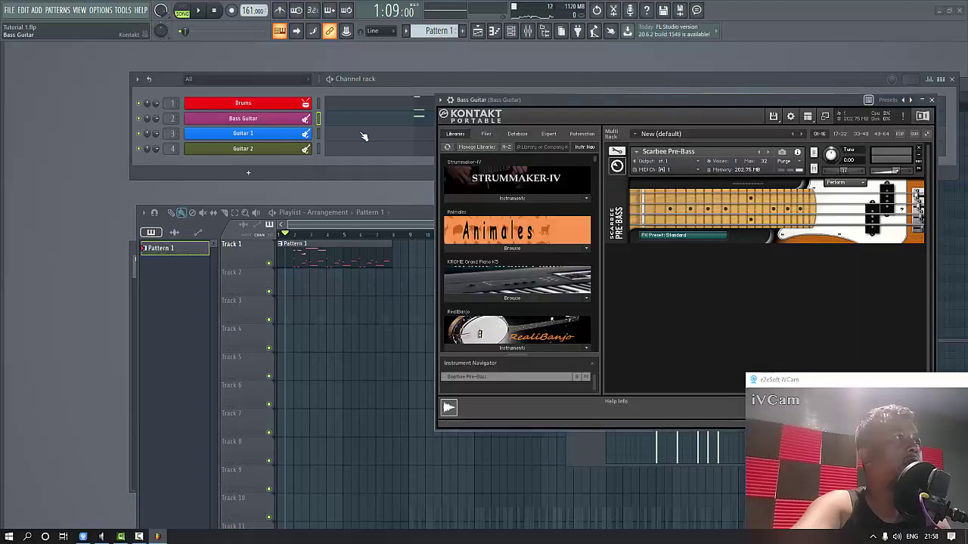
left_click(441, 100)
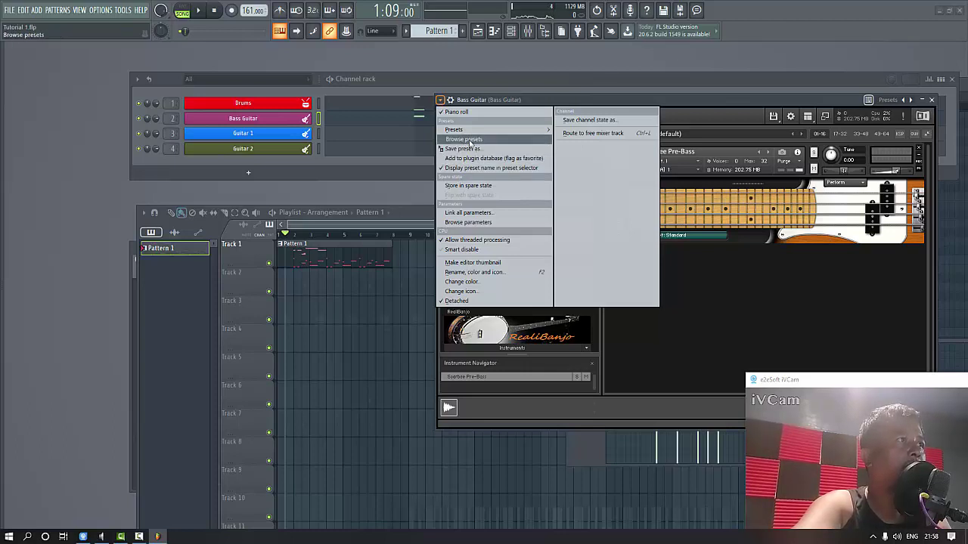
left_click(479, 224)
mouse_move(1, 123)
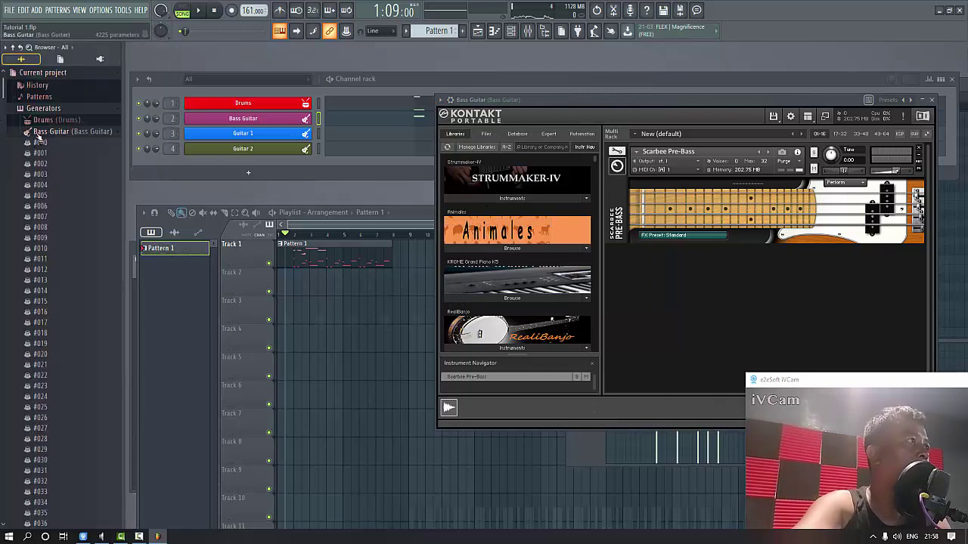
scroll(33, 408, "down", 10)
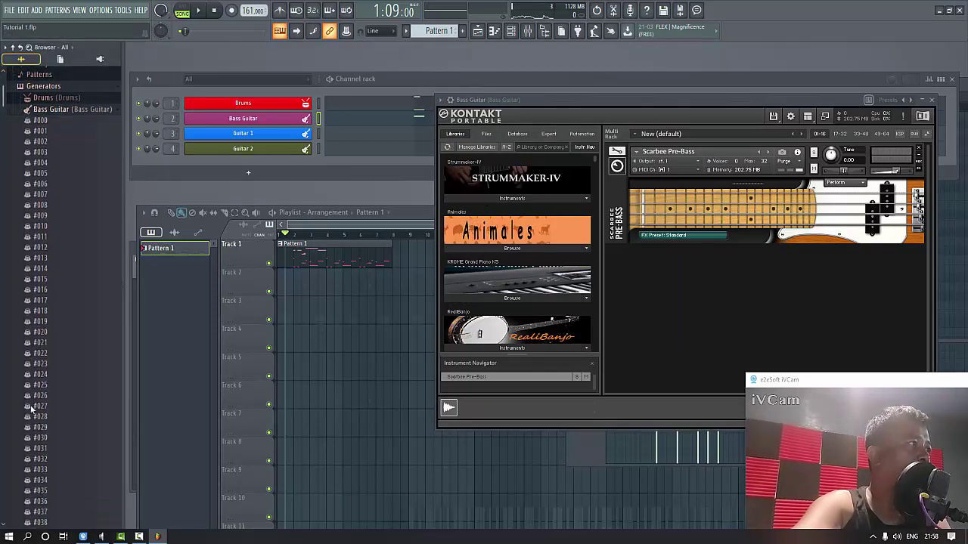
scroll(32, 408, "down", 20)
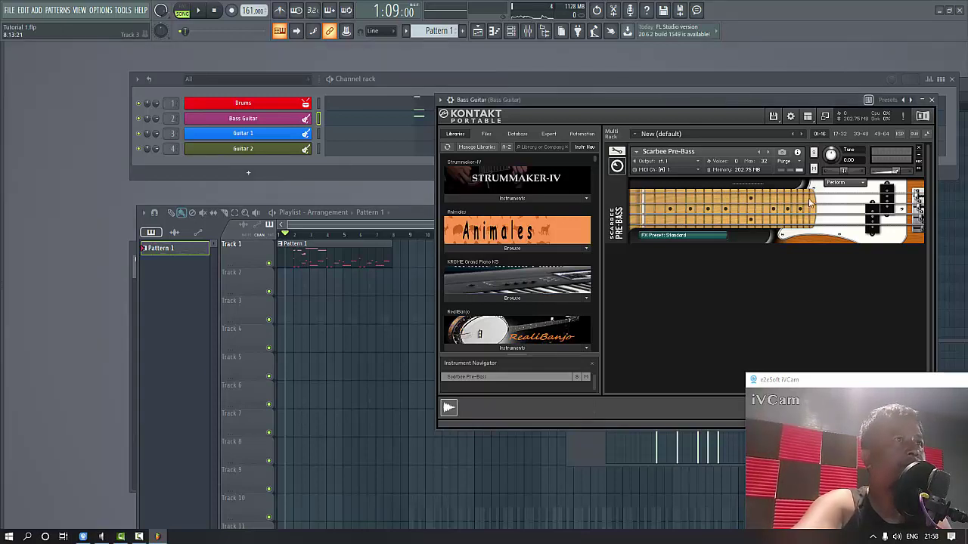
Show the Controllers page of Scarbee Pre-Bass and look for the Slide Mode controller among the Bass Guitar's MIDI CC parameters.
left_click(835, 183)
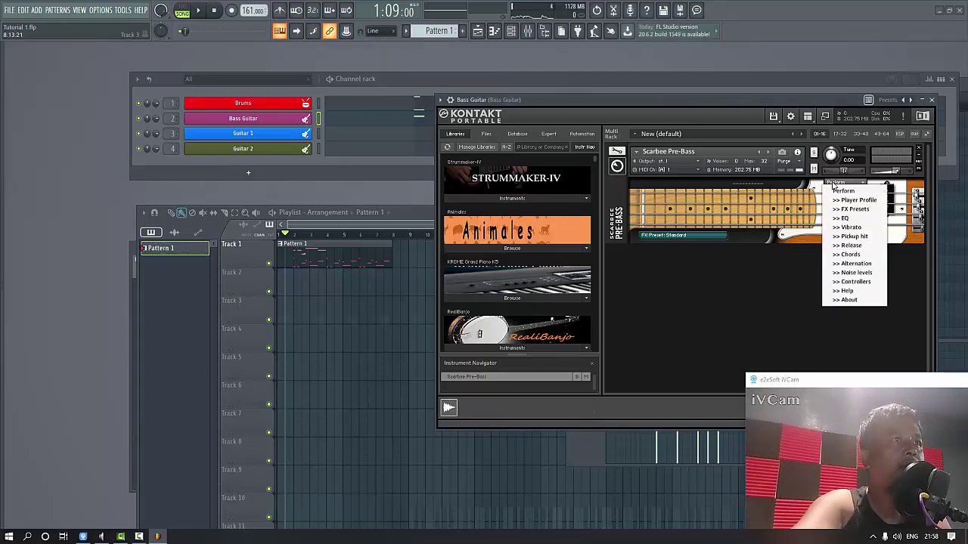
left_click(854, 282)
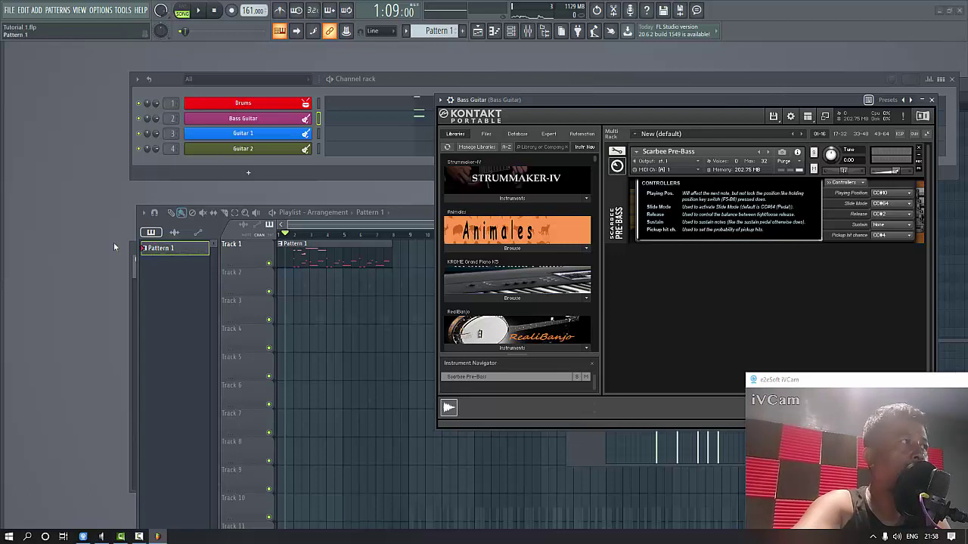
mouse_move(34, 194)
scroll(31, 287, "down", 15)
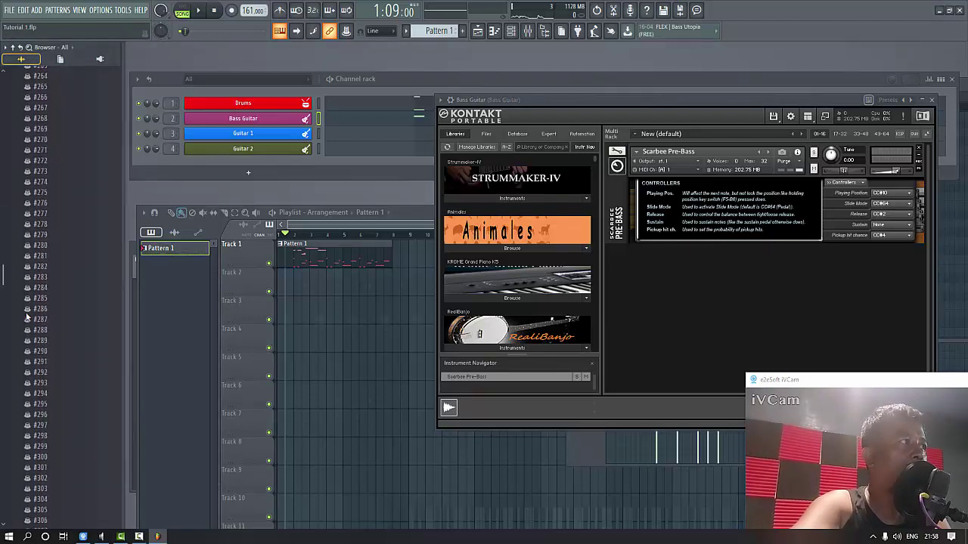
scroll(35, 306, "down", 20)
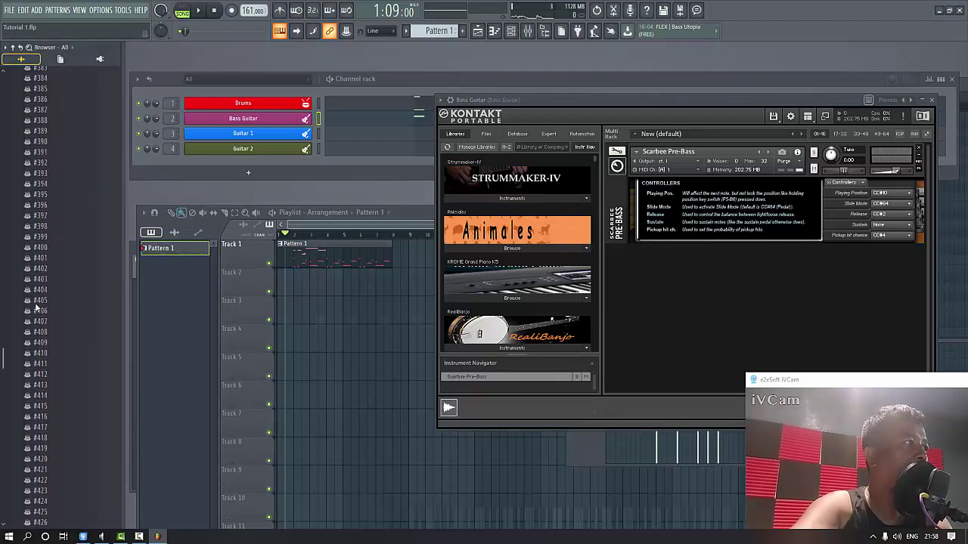
scroll(36, 306, "down", 10)
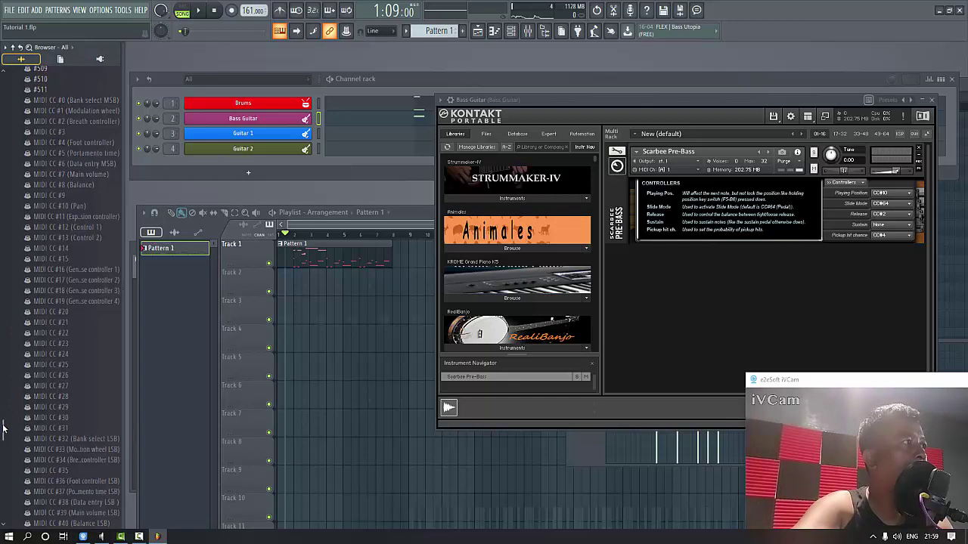
scroll(3, 428, "down", 10)
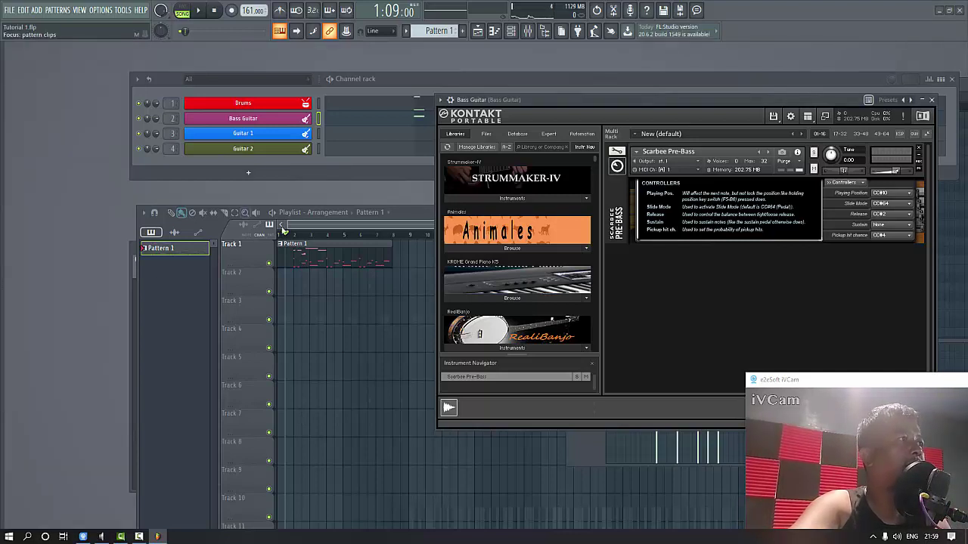
Create an automation clip for the Bass Guitar's MIDI CC #64 (Damper pedal) over the first half of bar 1, and clear the time selection.
left_click_drag(287, 234, 264, 233)
mouse_move(32, 295)
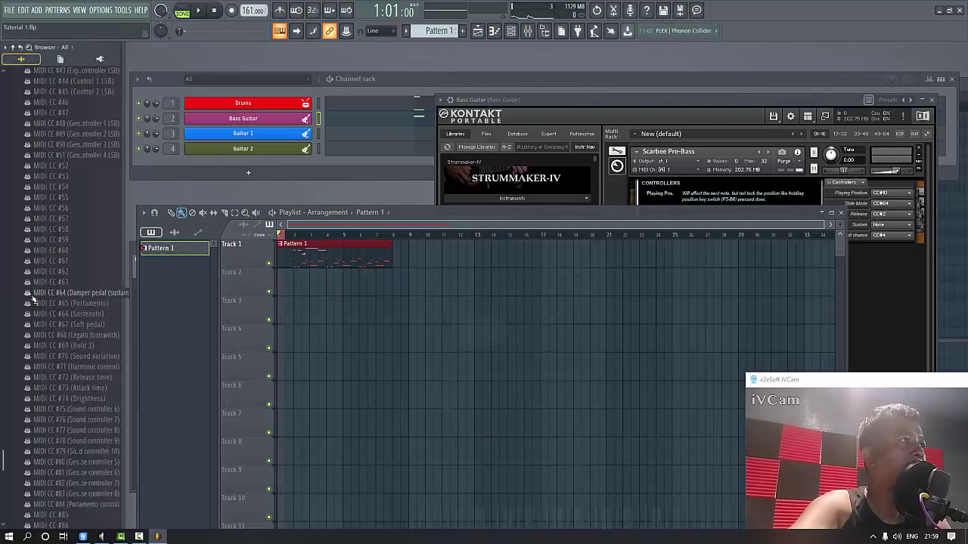
right_click(76, 295)
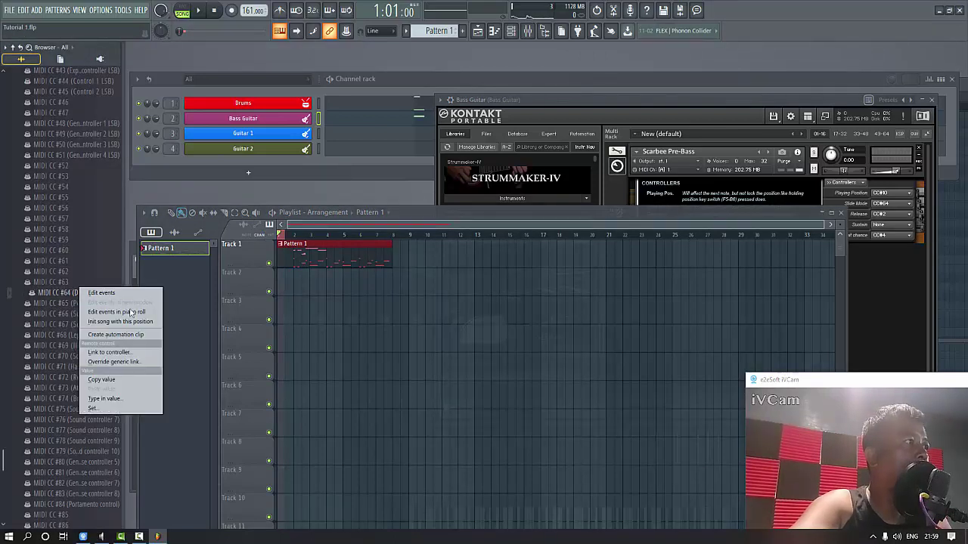
left_click(139, 336)
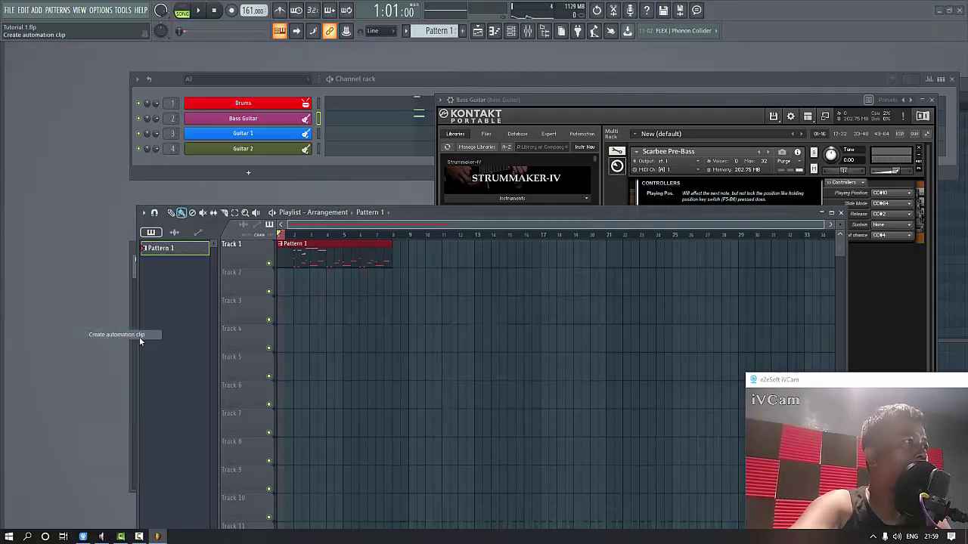
double_click(288, 236)
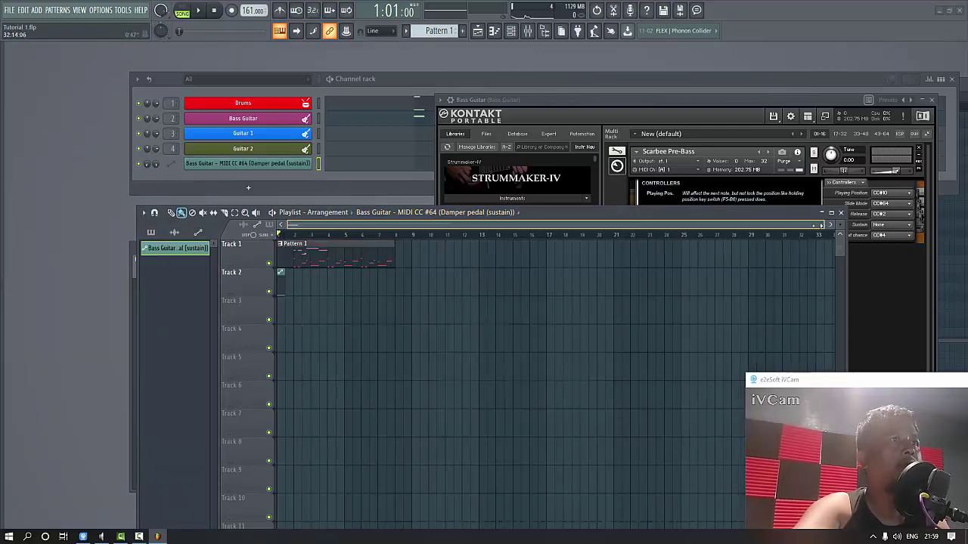
Add a second damper pedal automation clip directly after the first on Track 2 and make it unique.
left_click_drag(826, 224, 429, 225)
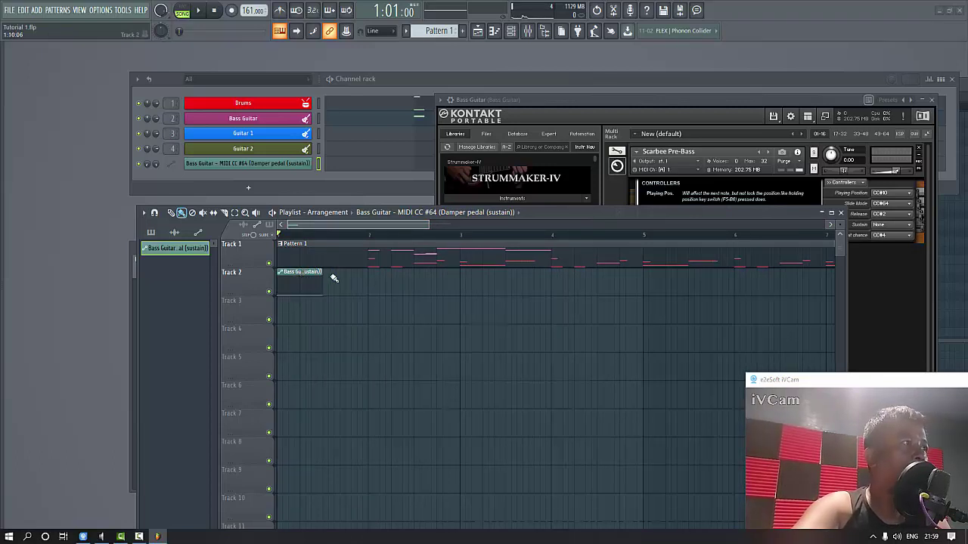
left_click(330, 273)
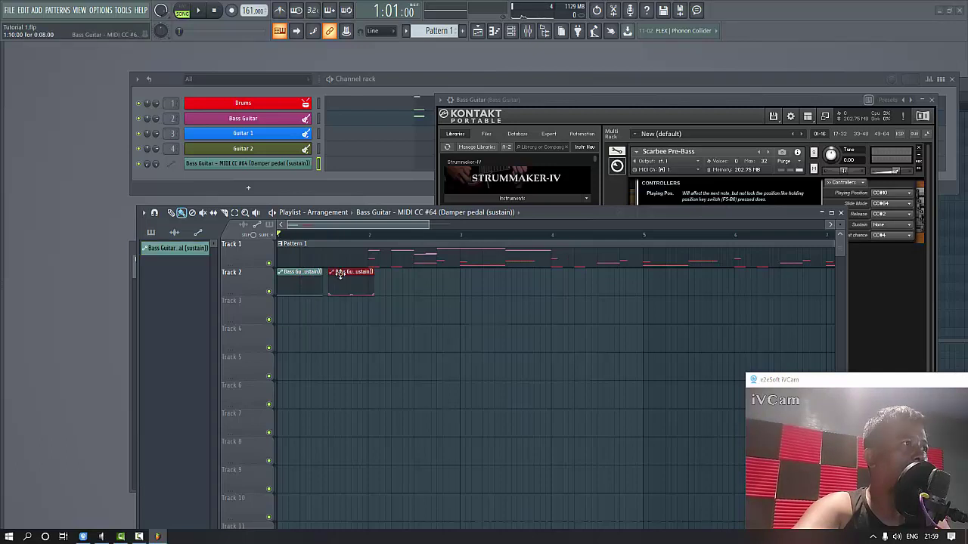
left_click(327, 273)
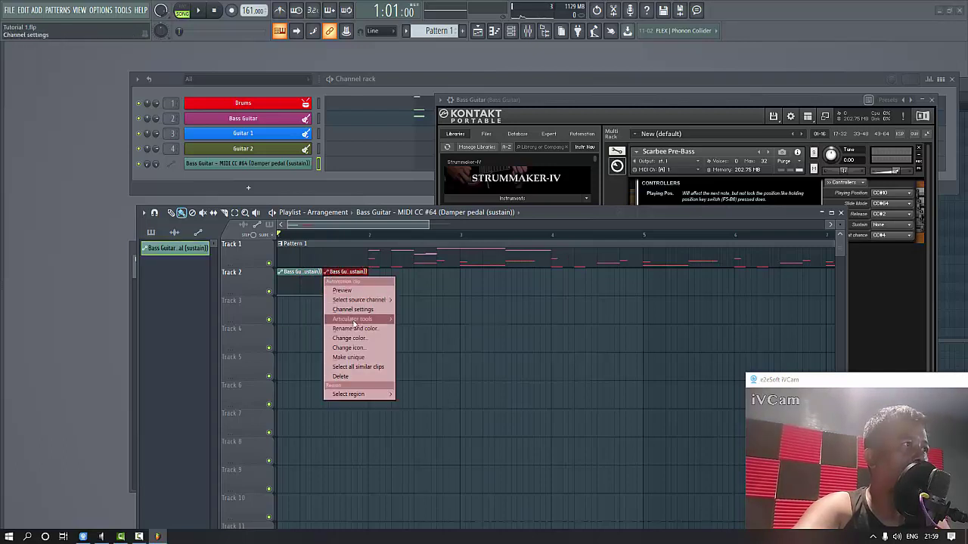
left_click(340, 356)
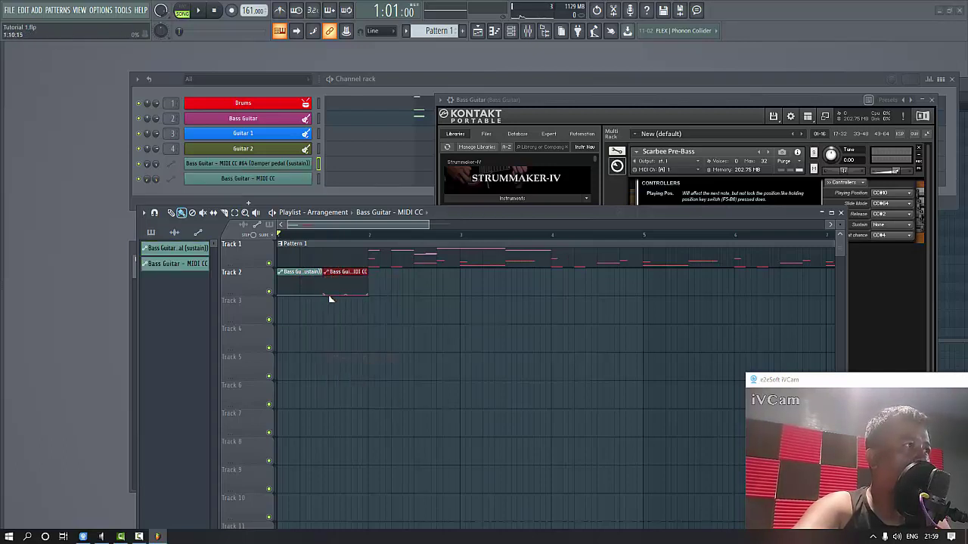
Raise both points of the unique automation clip to maximum, move it to 3:08:00 on Track 2, and play the song.
left_click_drag(326, 295, 331, 269)
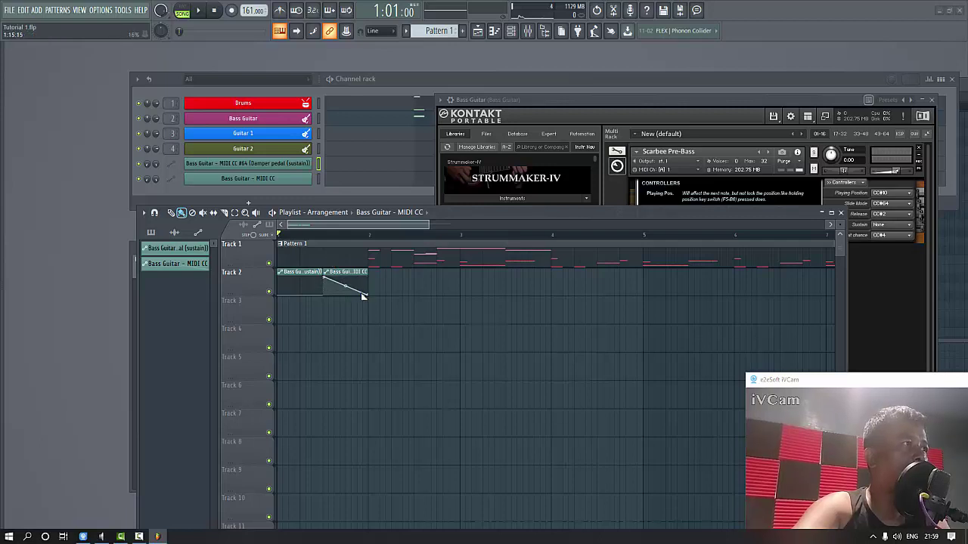
left_click_drag(371, 294, 366, 264)
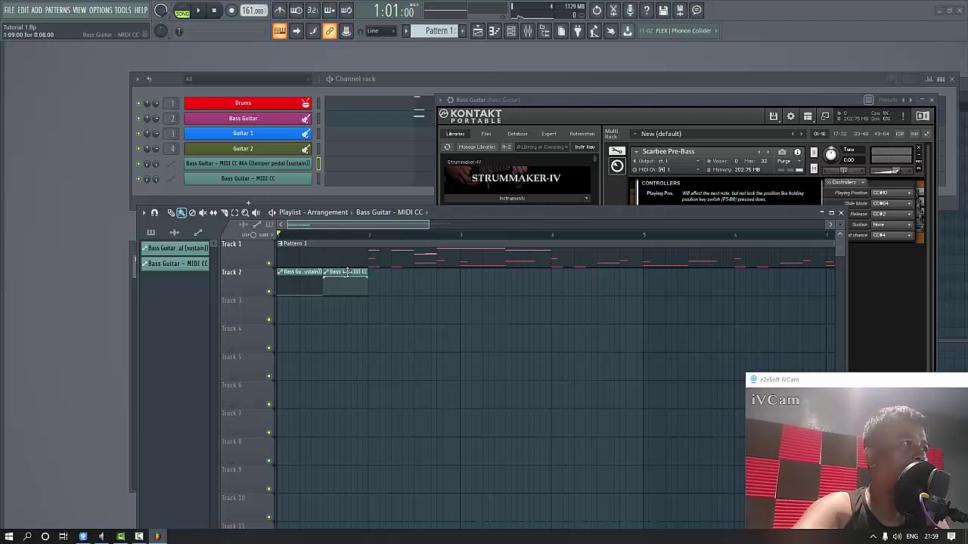
left_click_drag(345, 272, 511, 267)
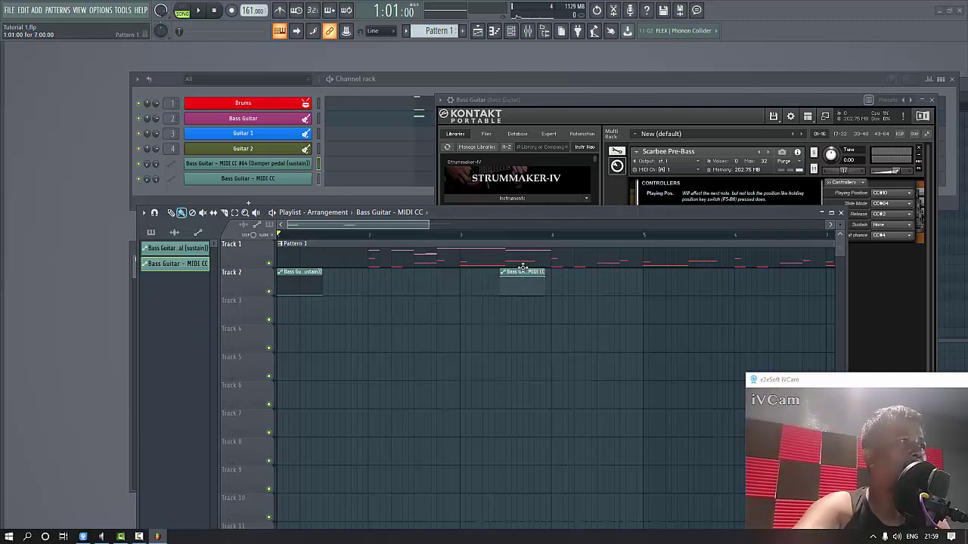
key("space")
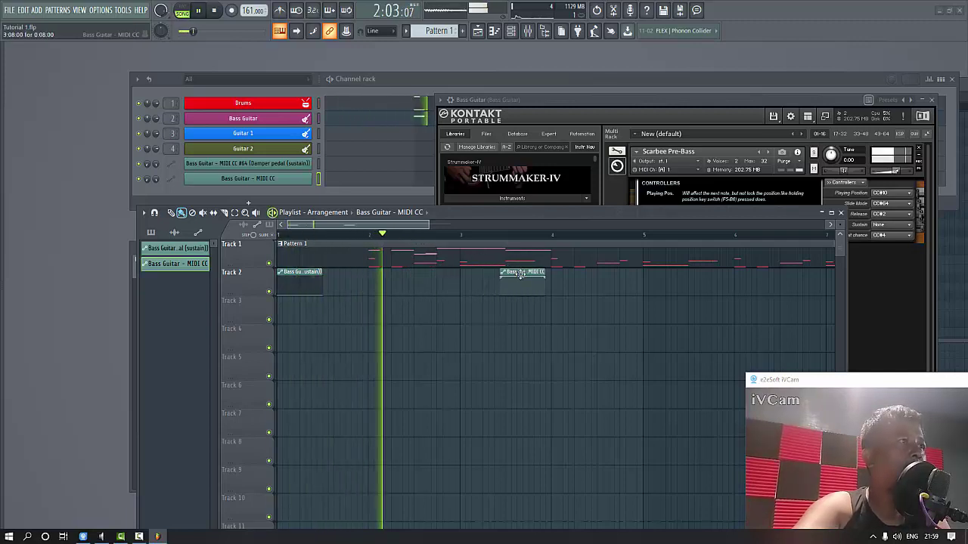
Move the unique automation clip on Track 2 to 3:09:00 and stop playback.
left_click_drag(521, 277, 527, 274)
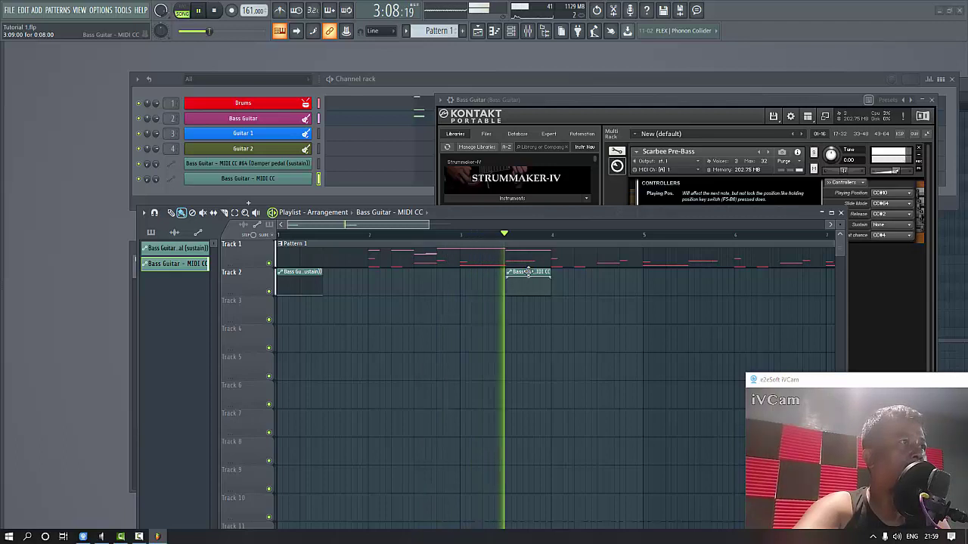
key("space")
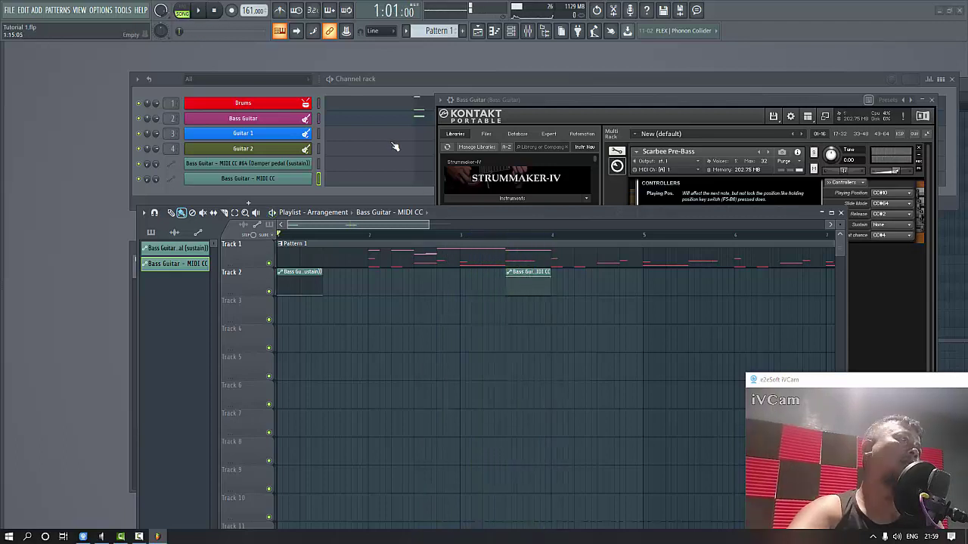
Add a two-step A4 note at 3:15:00 in the Bass Guitar piano roll and play the song.
left_click(420, 81)
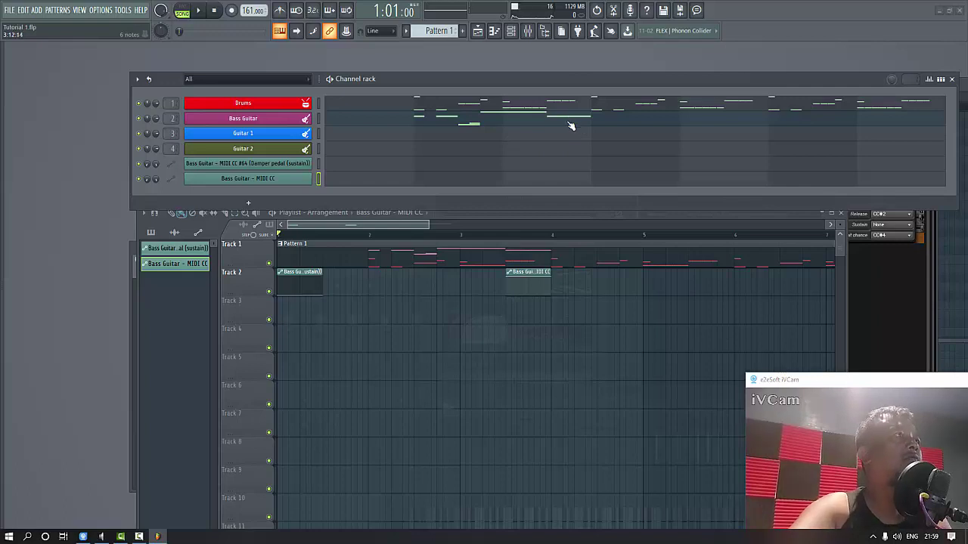
left_click(543, 124)
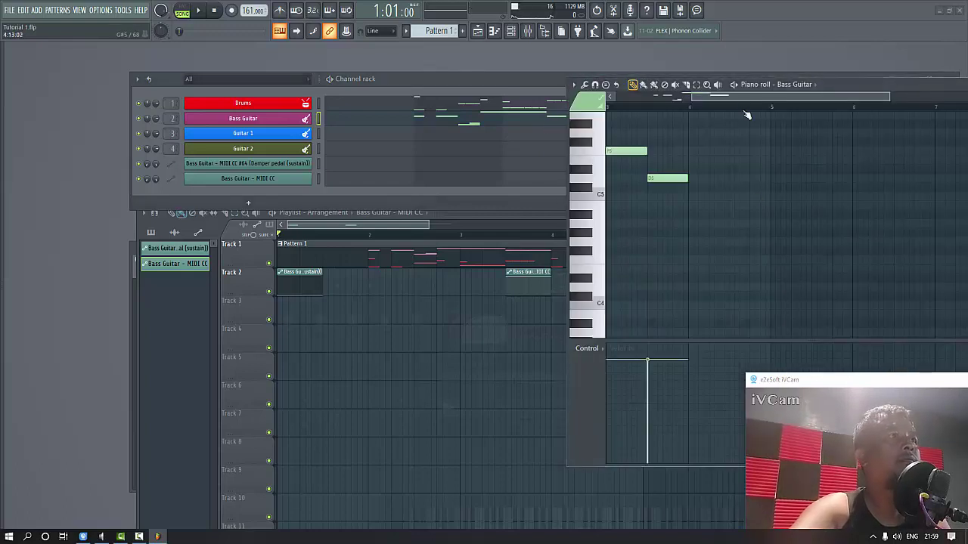
scroll(691, 102, "left", 3)
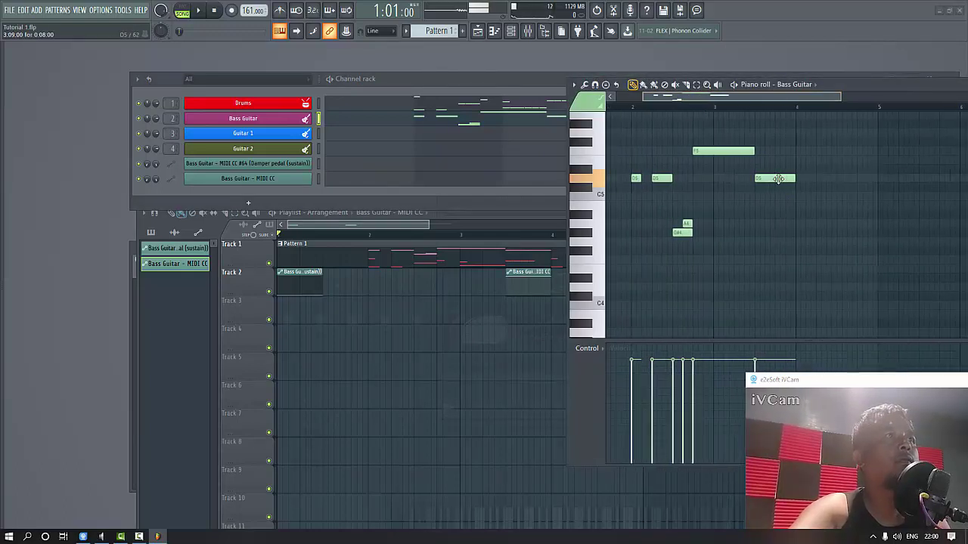
left_click(789, 233)
left_click_drag(796, 228, 796, 220)
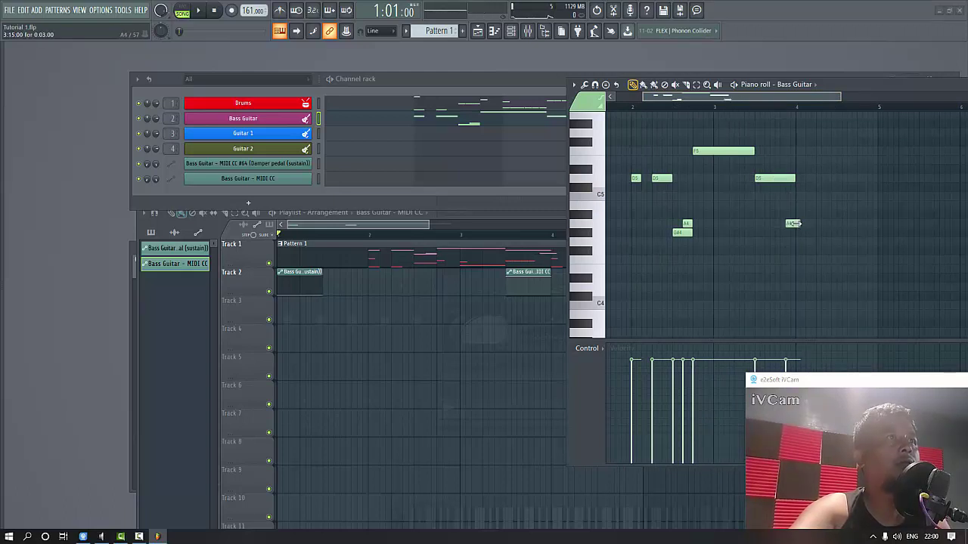
key("space")
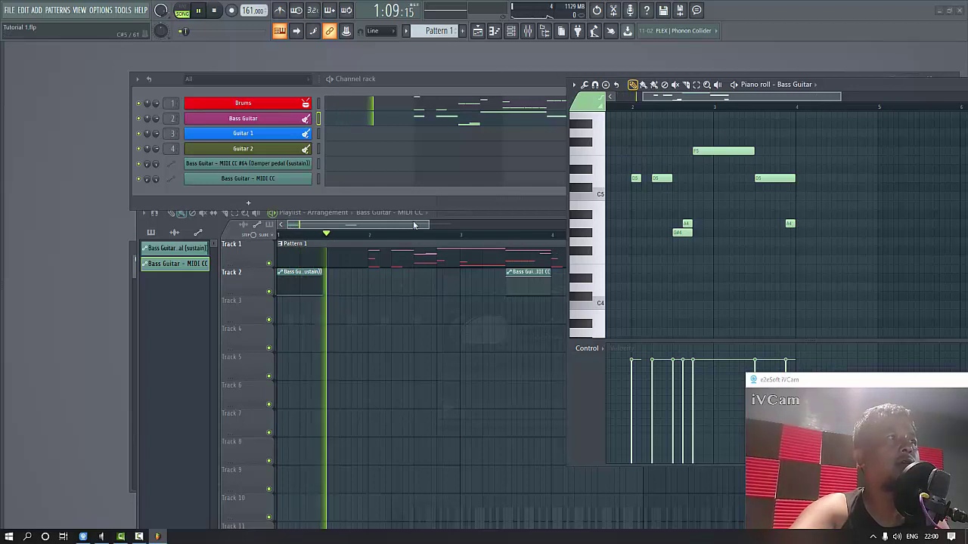
left_click_drag(420, 222, 469, 225)
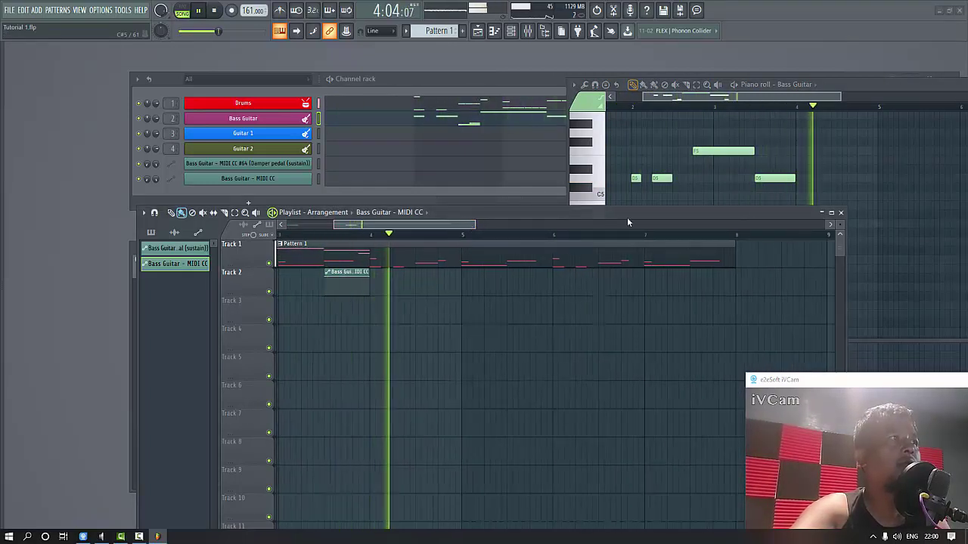
key("space")
Try the added A4 note at 3:13:00, one step long with lower velocity, and shorten the D5 note above to six steps.
left_click(780, 96)
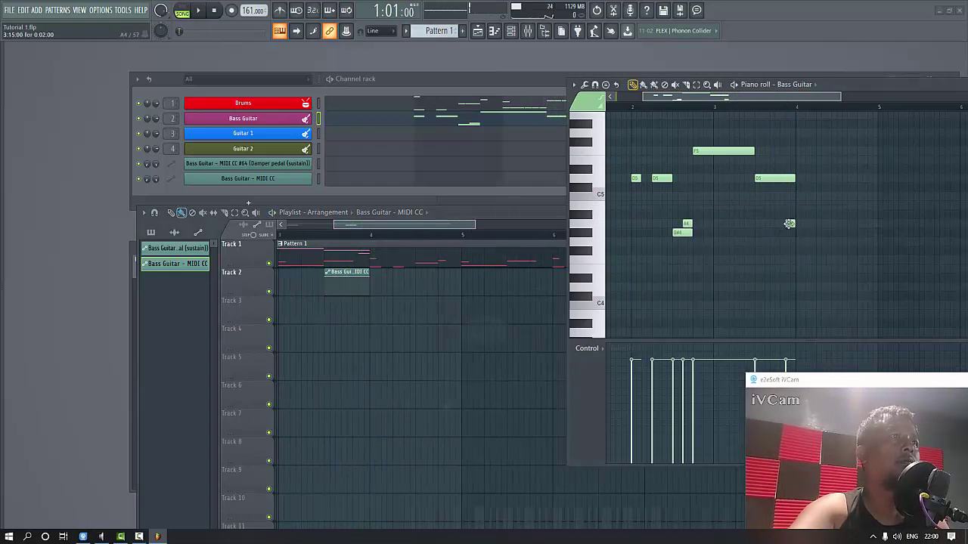
left_click_drag(789, 224, 779, 224)
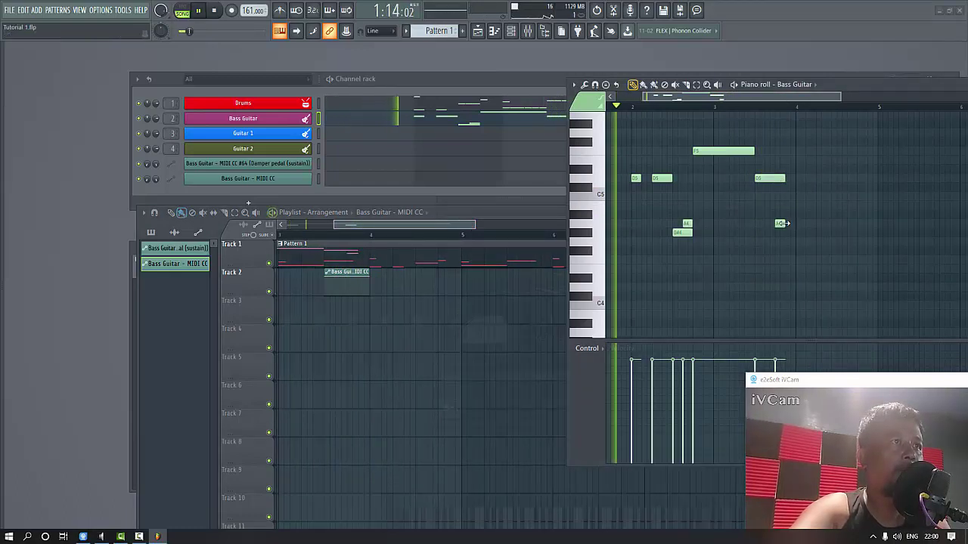
left_click_drag(784, 224, 781, 224)
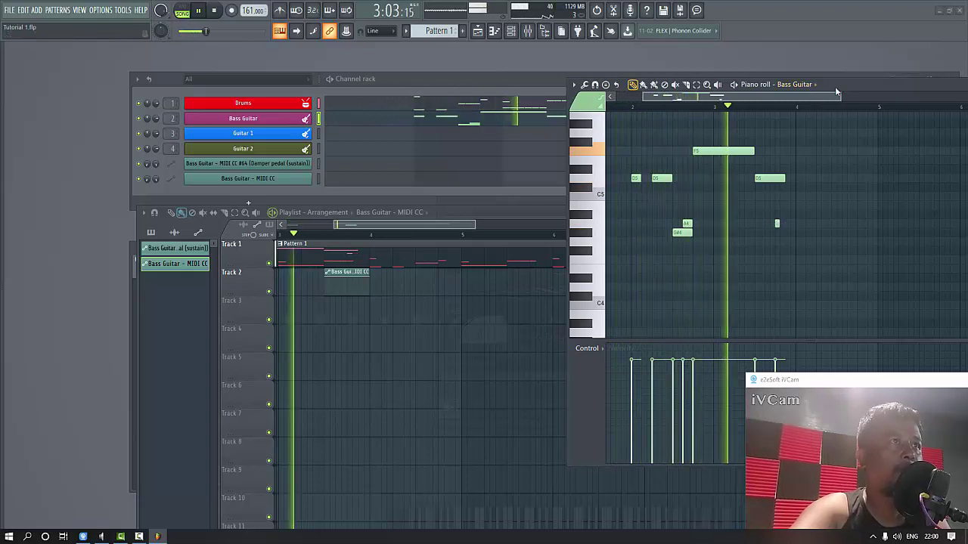
left_click_drag(838, 89, 688, 91)
key("space")
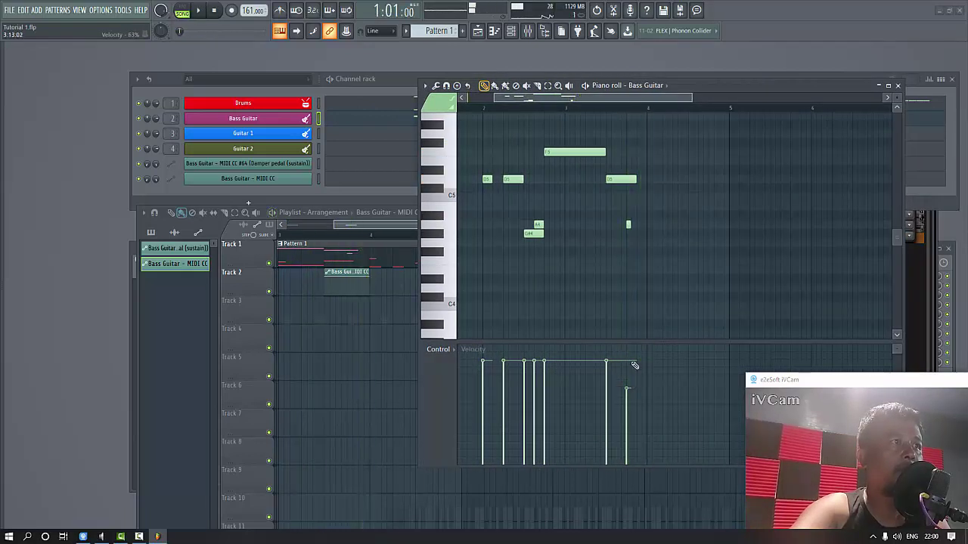
Lengthen the A4 note at 3:13:00 to two steps, lower its velocity slightly more, and play the song to compare.
key("space")
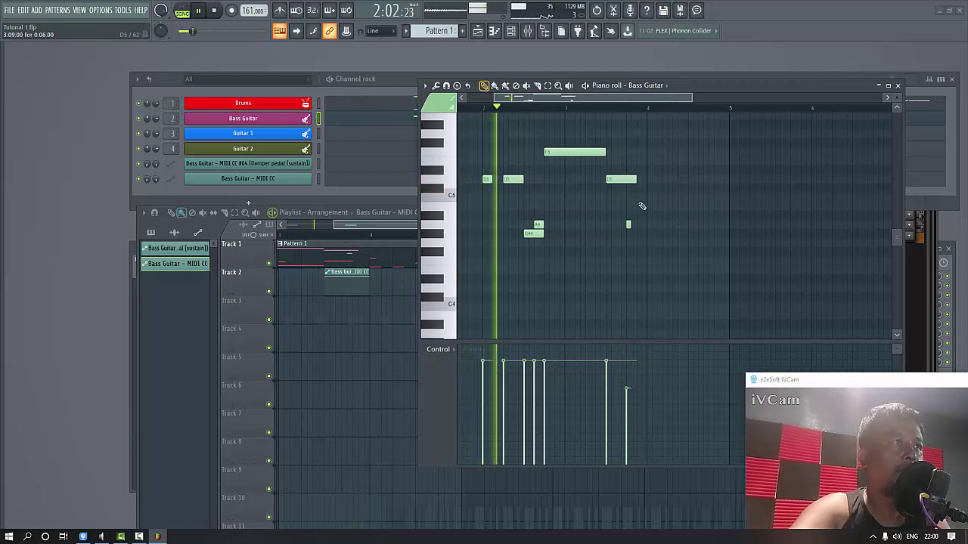
left_click_drag(630, 225, 636, 225)
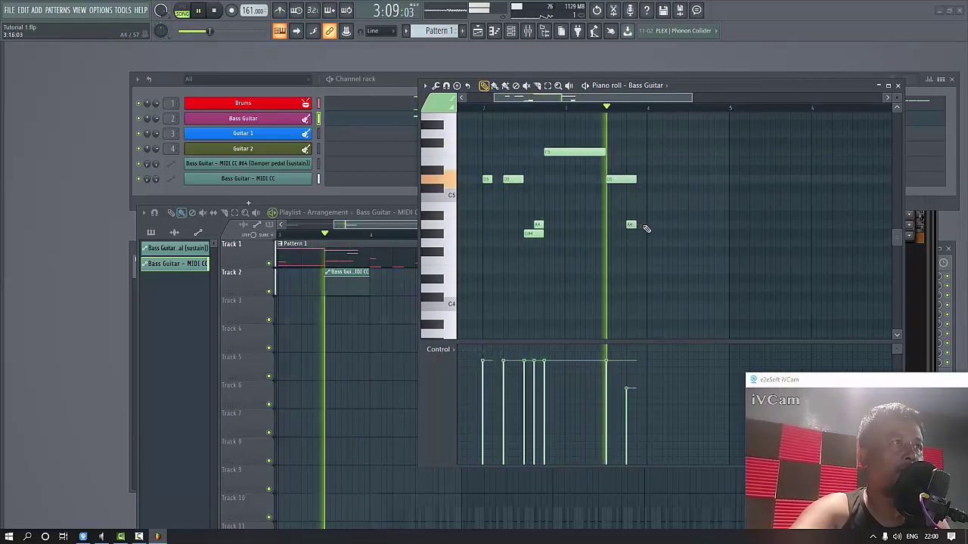
key("space")
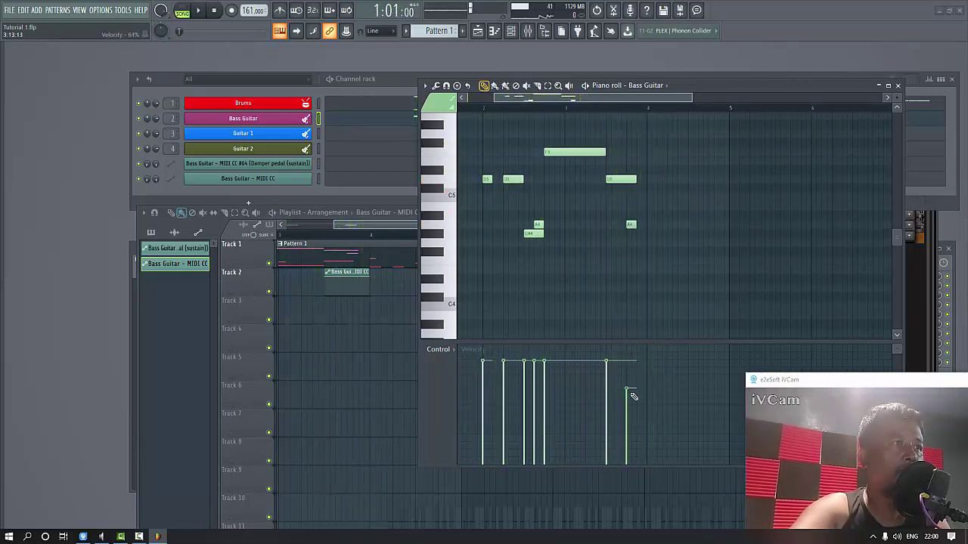
key("space")
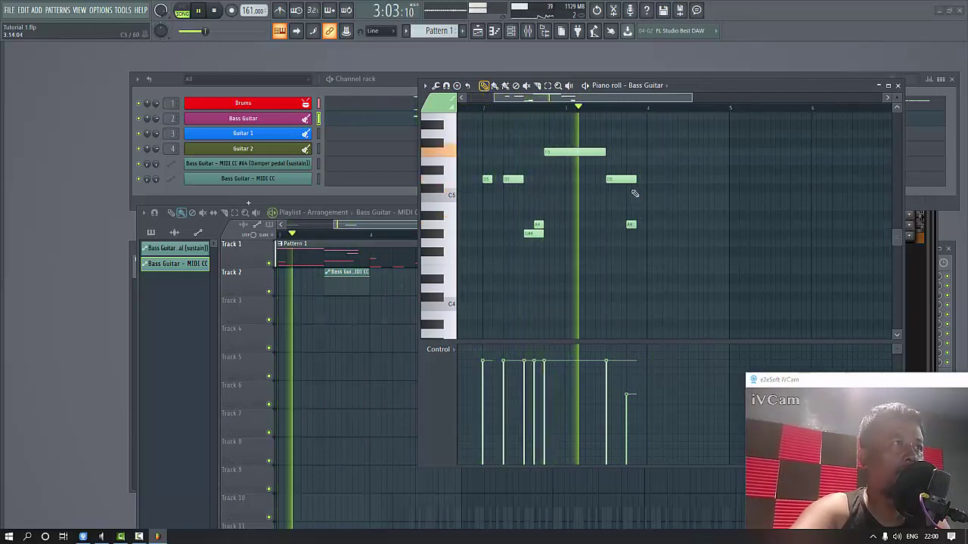
key("space")
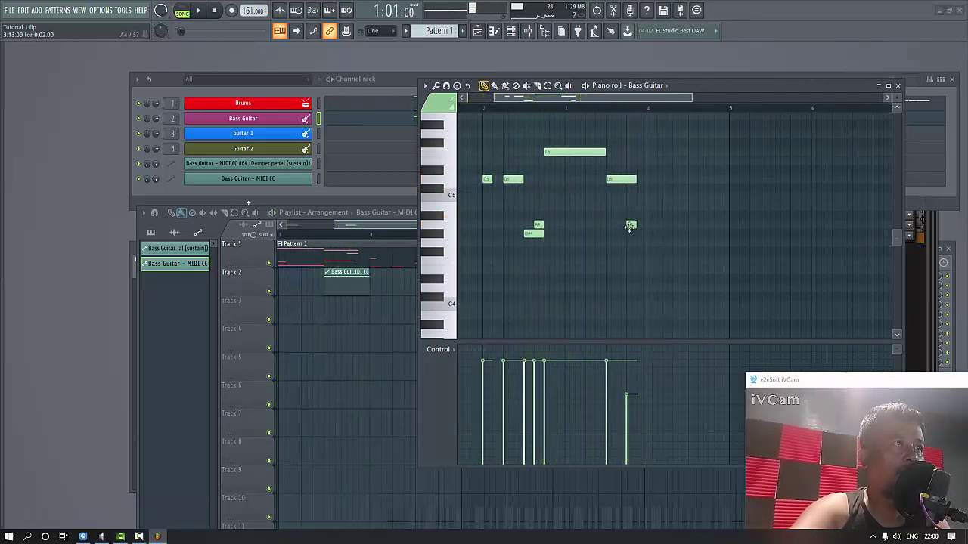
Move the A4 note back to 3:15:00, extend the D5 note above to bar 4, and lower the A4 velocity to about 46%.
left_click_drag(631, 225, 641, 225)
key("space")
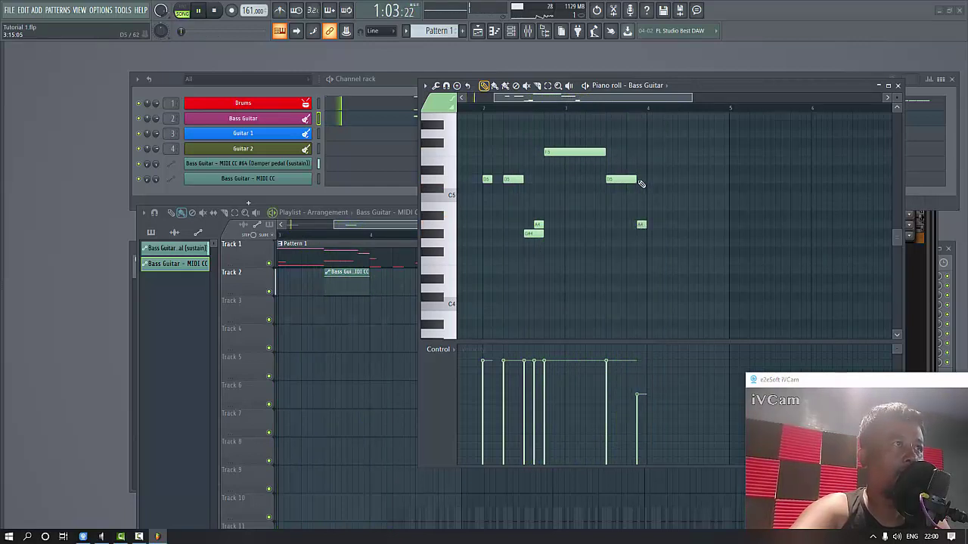
left_click_drag(637, 179, 647, 179)
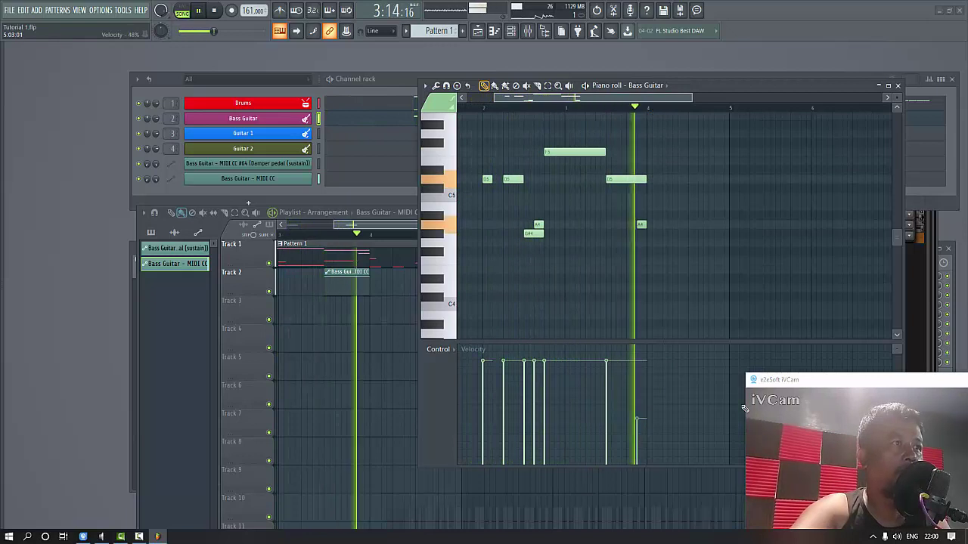
key("space")
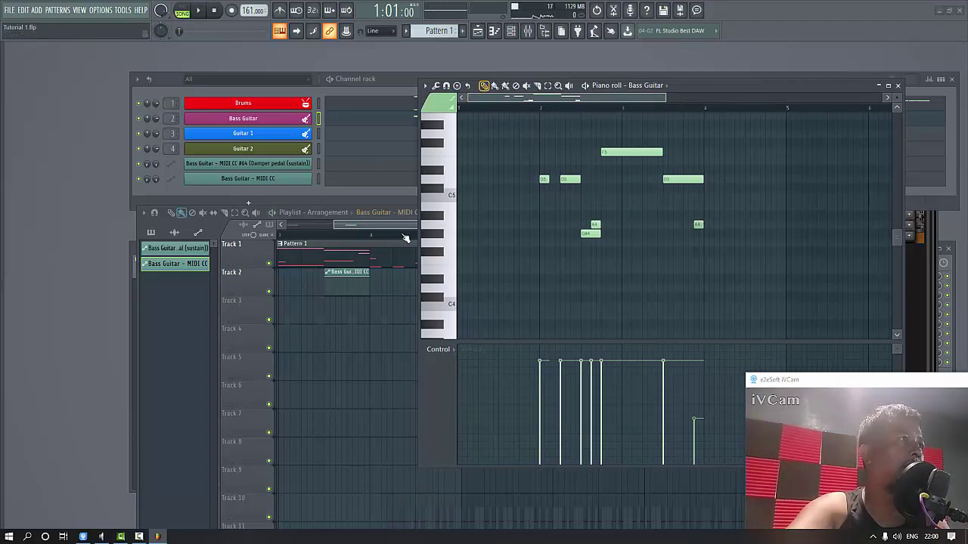
Place a copy of the damper pedal (sustain) automation clip from bar 1 at 4:01:00 on Track 2.
left_click(396, 227)
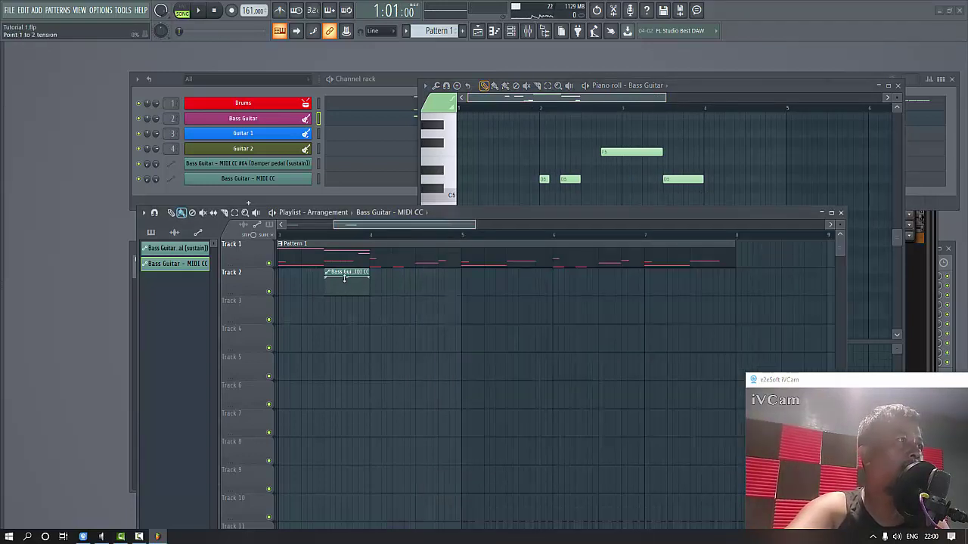
left_click_drag(387, 229, 340, 229)
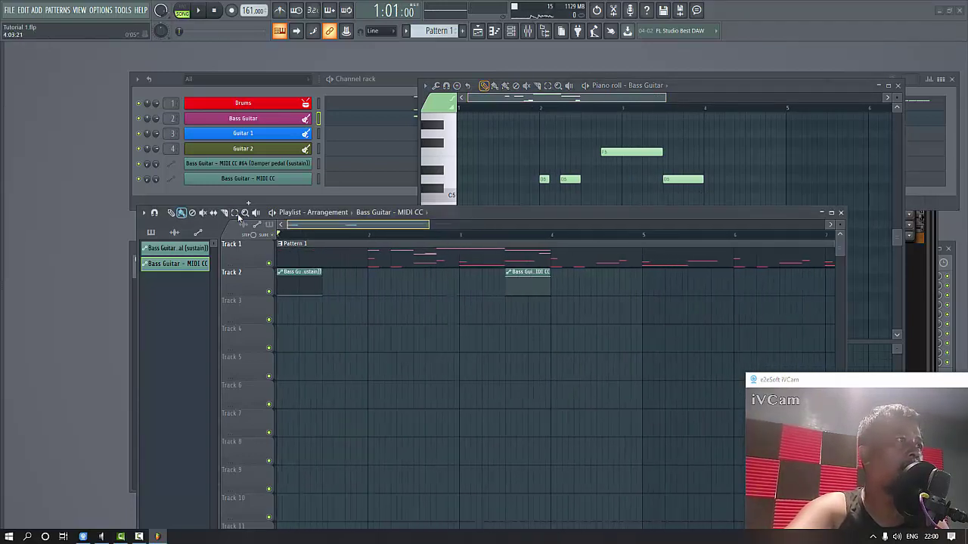
left_click(307, 274)
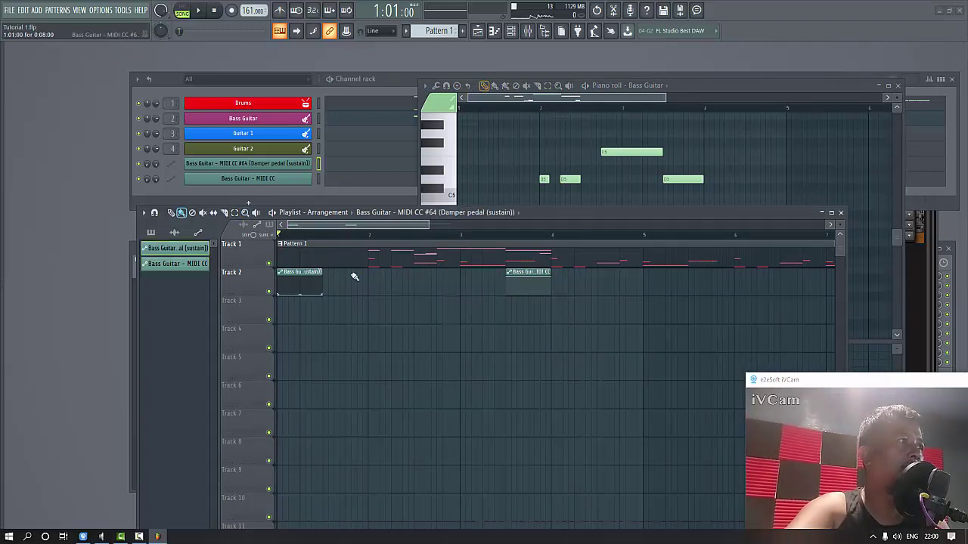
left_click(558, 285)
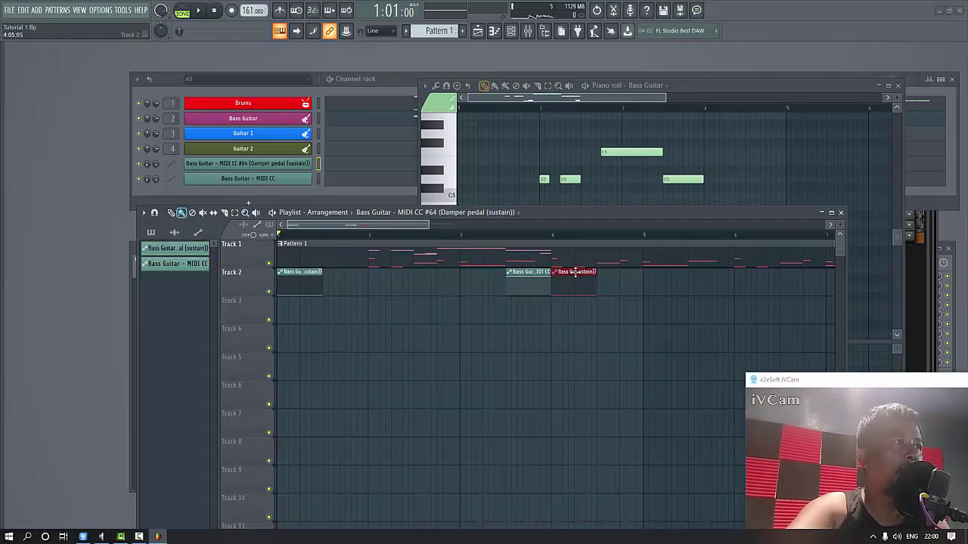
Select the whole two-bar phrase in the Bass Guitar piano roll and repeat it four times, through bar 11.
left_click(546, 99)
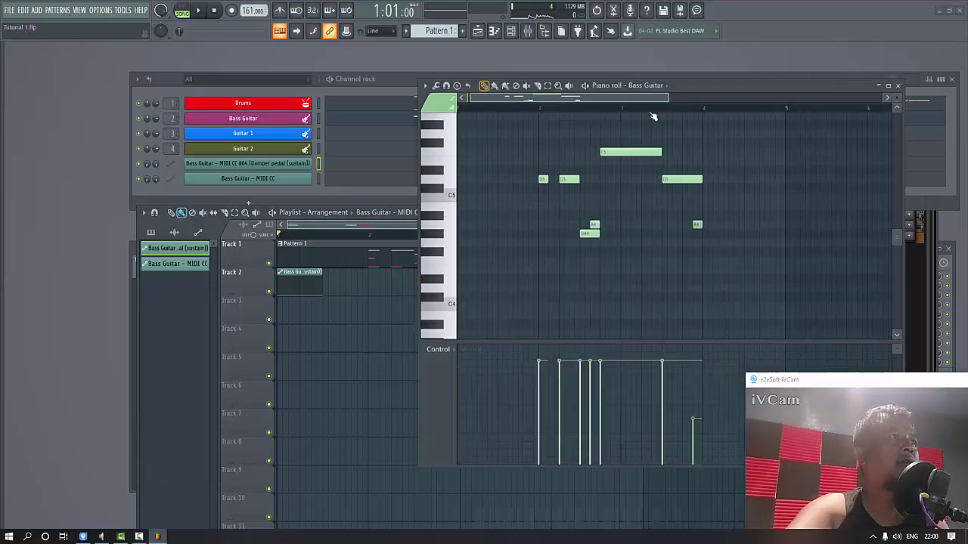
left_click_drag(667, 99, 881, 98)
scroll(597, 261, "up", 3)
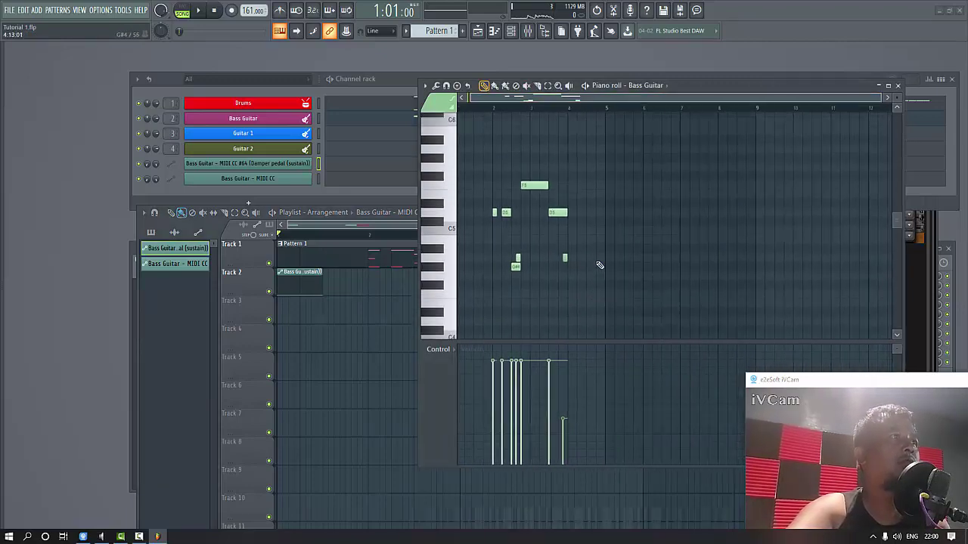
left_click_drag(473, 195, 638, 345)
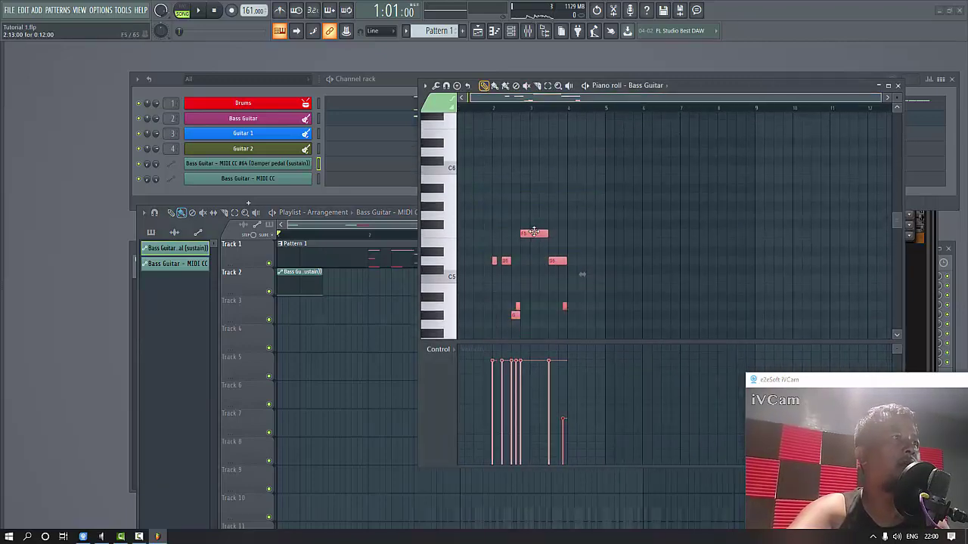
left_click_drag(534, 232, 832, 245)
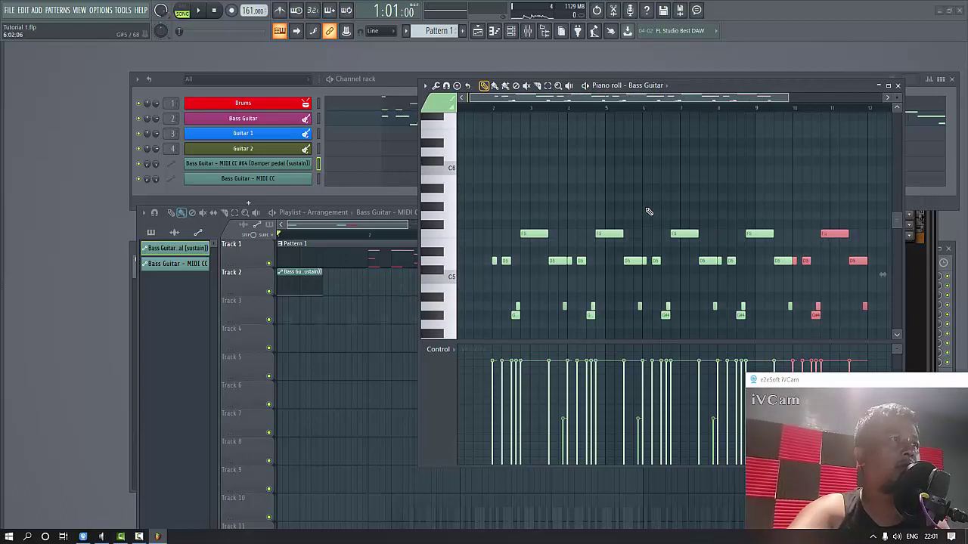
Play the song from bar 2 to check the repeated bass phrases against the automation clips in the playlist.
left_click_drag(648, 211, 714, 341)
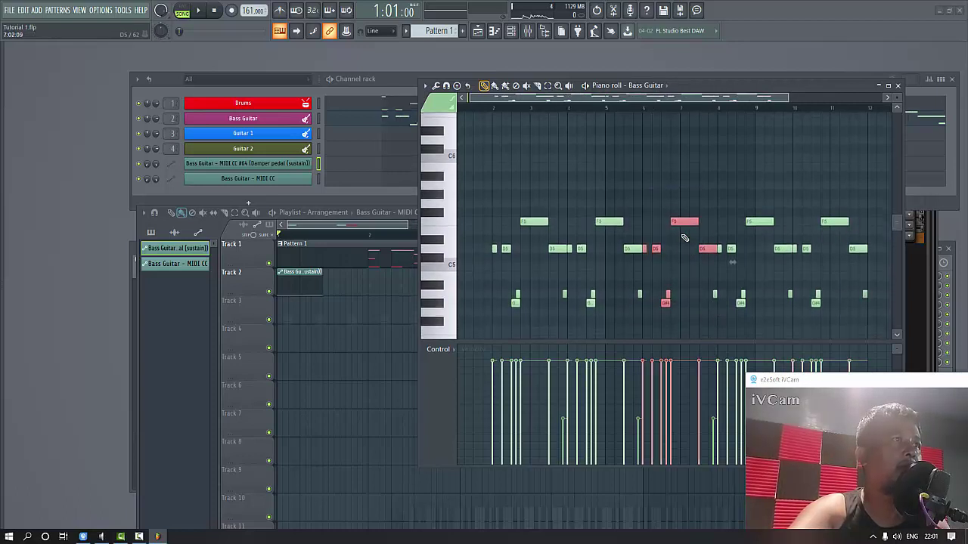
left_click(496, 111)
key("space")
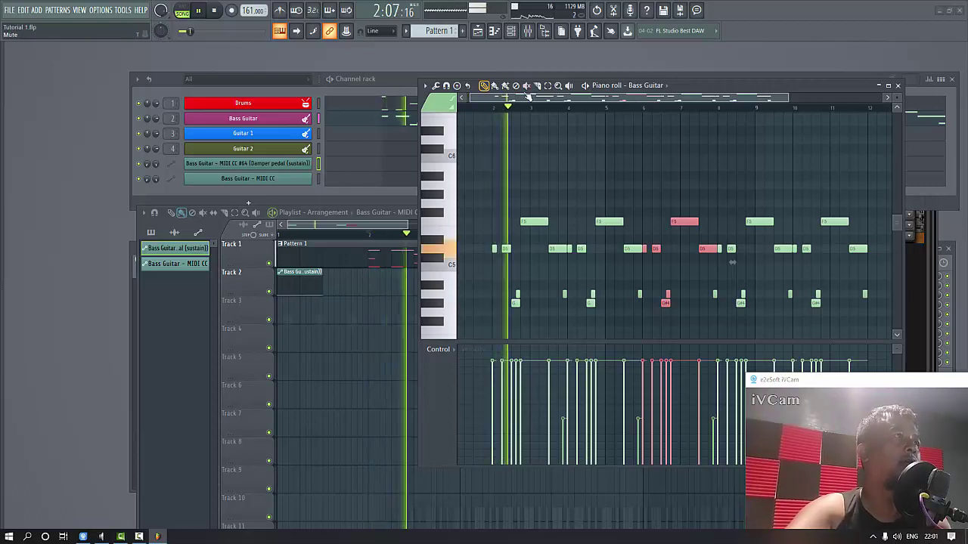
left_click(399, 232)
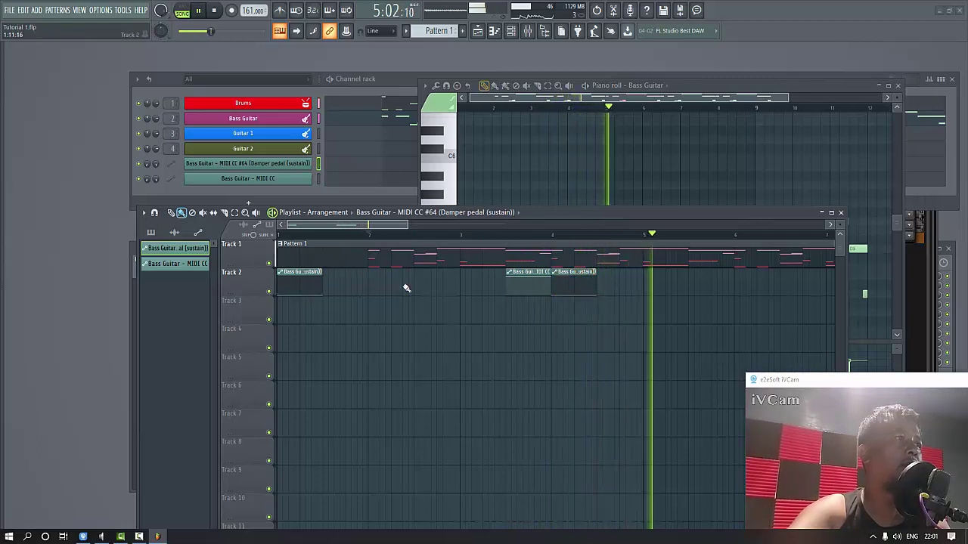
key("space")
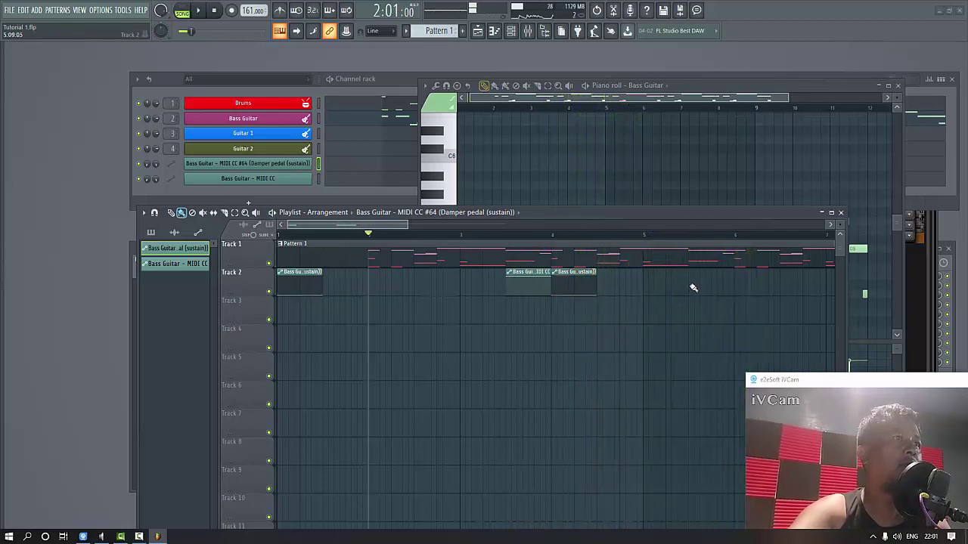
Place a copy of the unique Bass Guitar MIDI CC clip at 5:09:00 on Track 2, replacing the sustain clip put there by mistake.
left_click(709, 283)
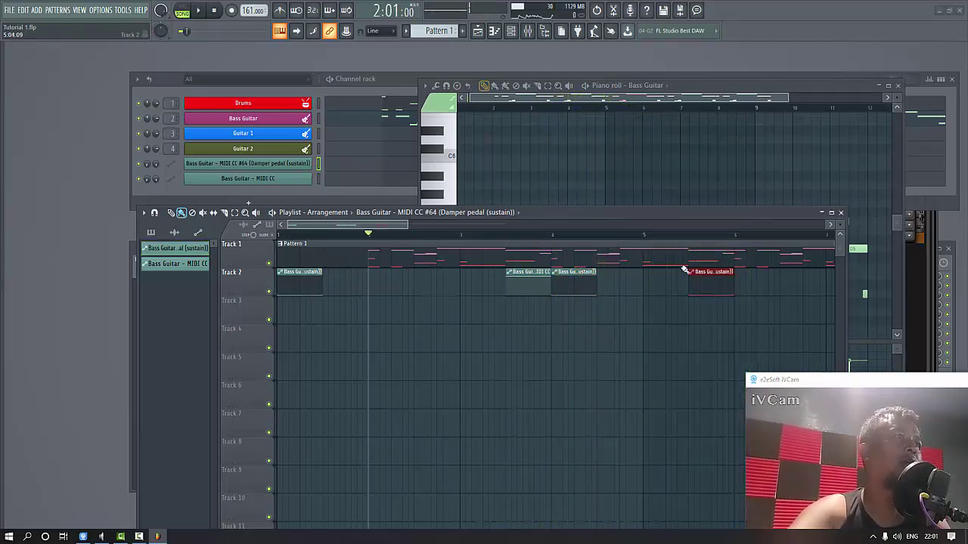
right_click(722, 275)
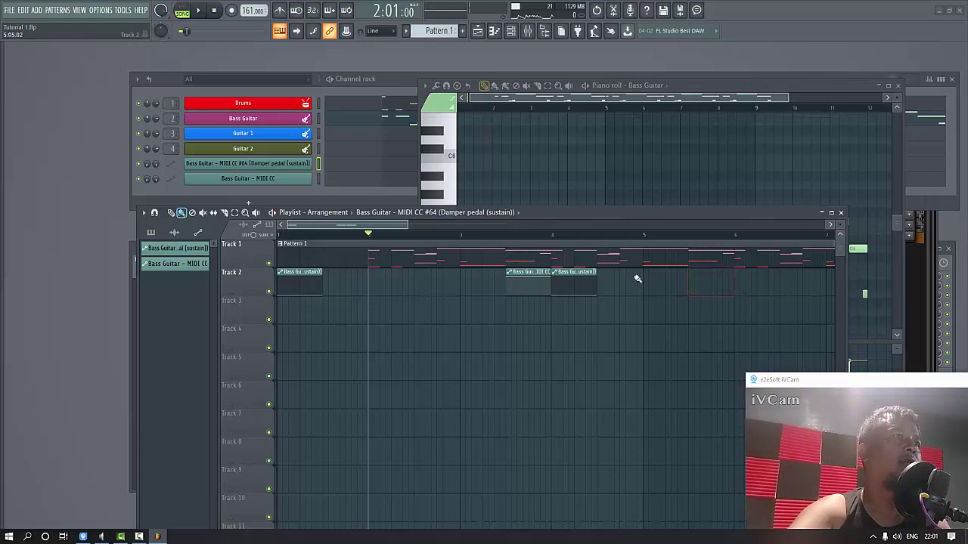
left_click(531, 274)
left_click(693, 280)
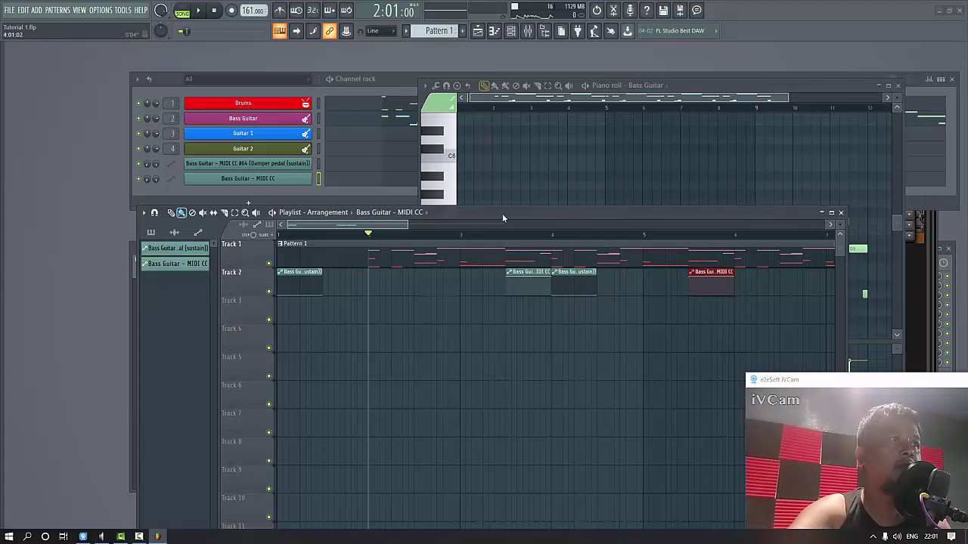
Place copies of the Bass Guitar MIDI CC clip at 7:09:00, 9:09:00 and 11:09:00 on Track 2 while playing the song.
left_click_drag(408, 224, 500, 224)
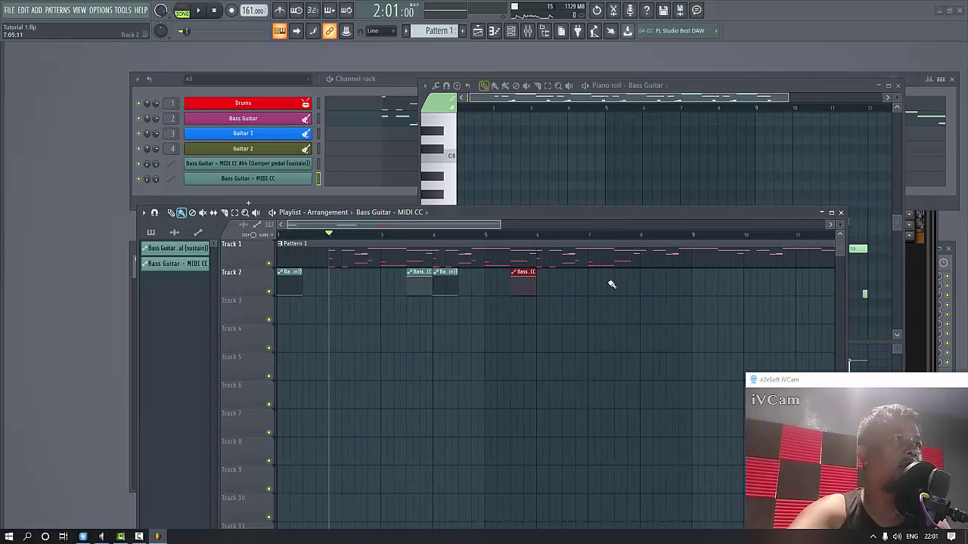
key("space")
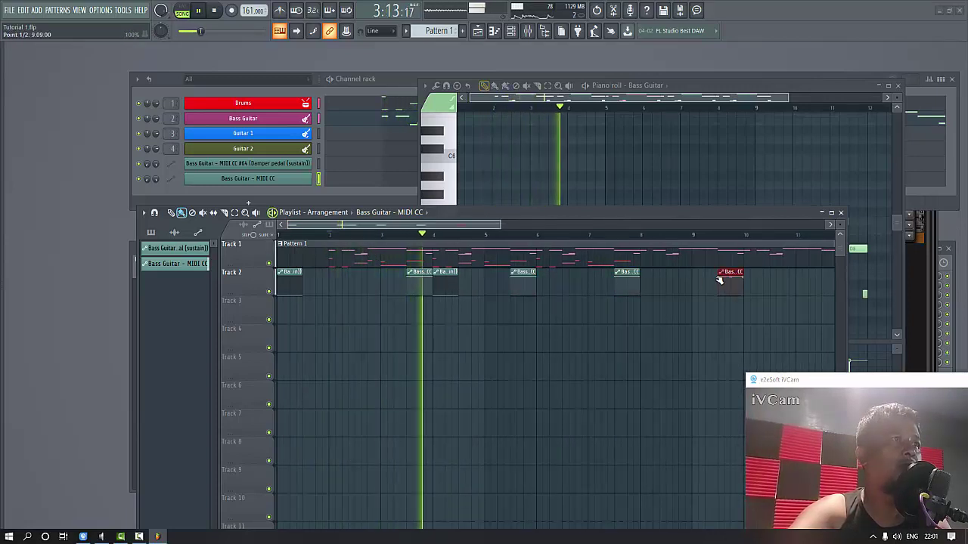
left_click_drag(496, 224, 561, 227)
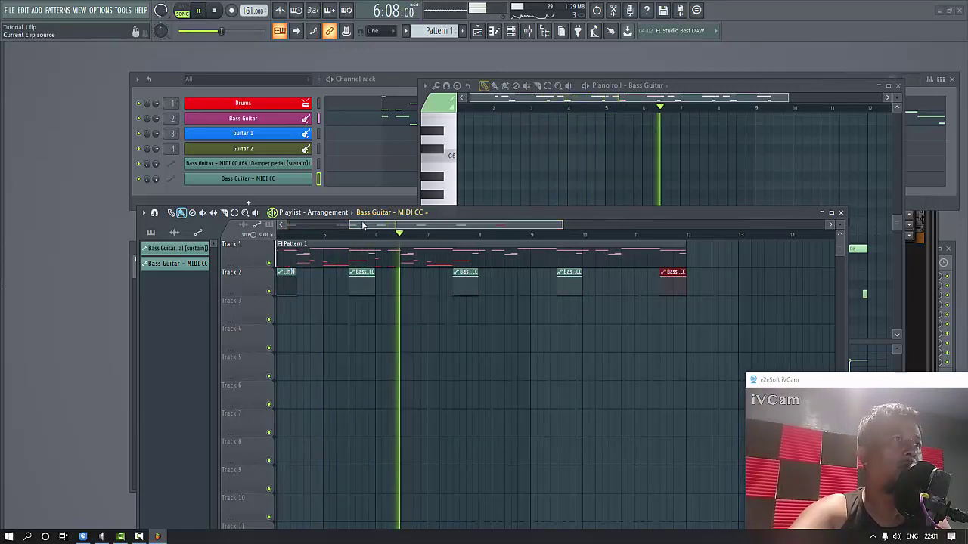
left_click_drag(351, 225, 286, 227)
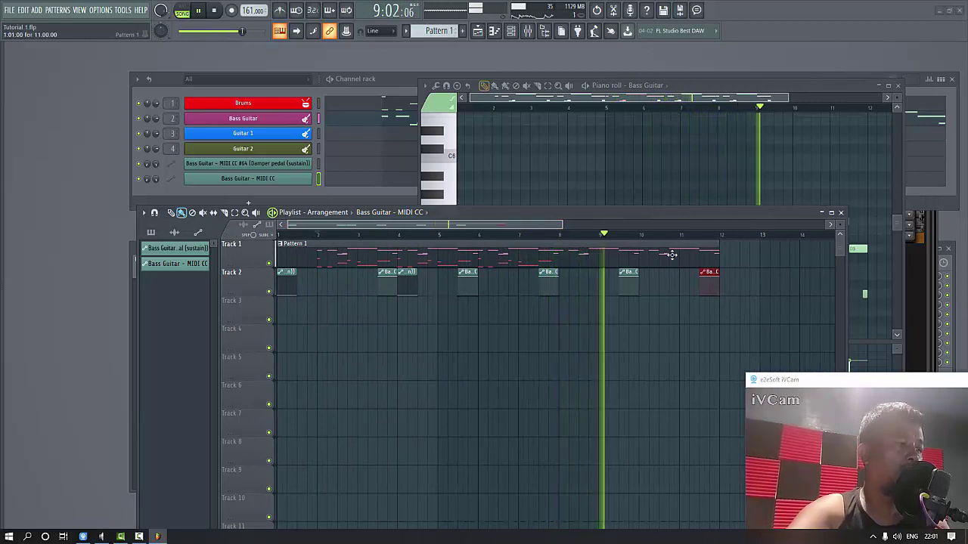
key("space")
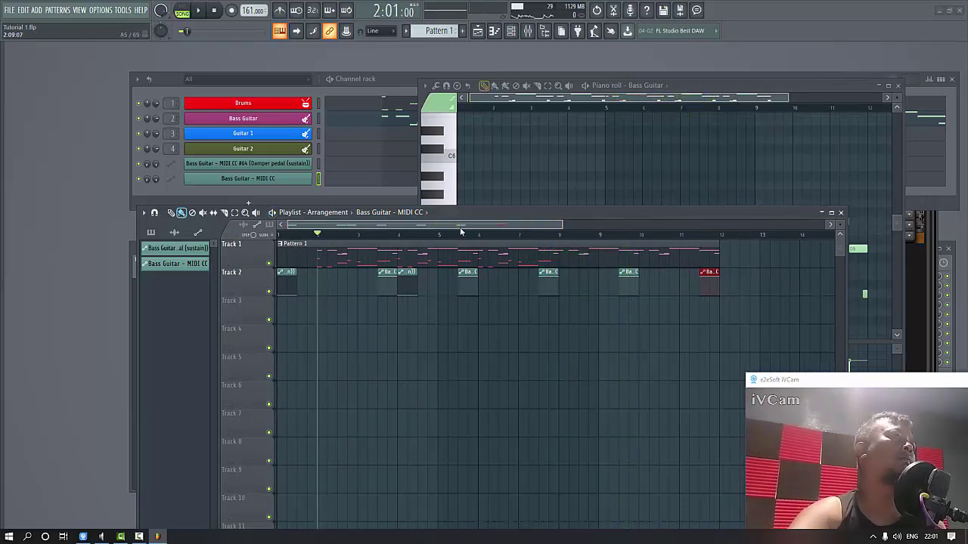
Close the Bass Guitar piano roll and the playlist, leaving the channel rack in front.
left_click_drag(528, 218, 528, 263)
left_click(807, 84)
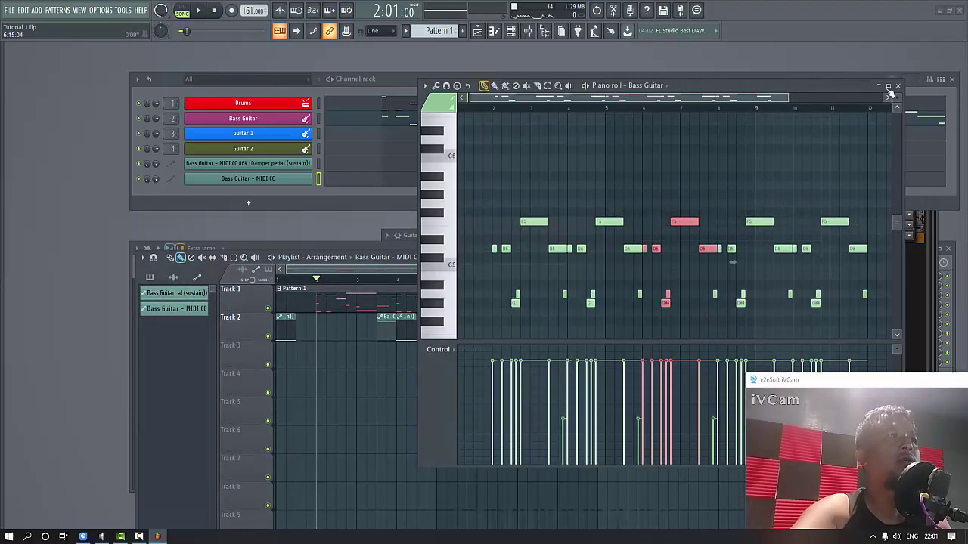
left_click(898, 86)
left_click_drag(661, 260, 690, 195)
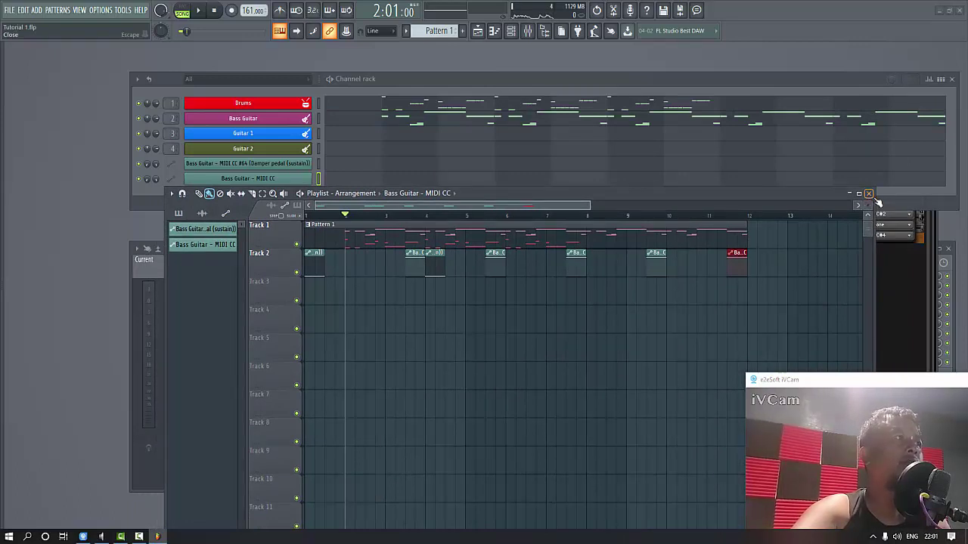
left_click(869, 193)
left_click_drag(541, 78, 539, 78)
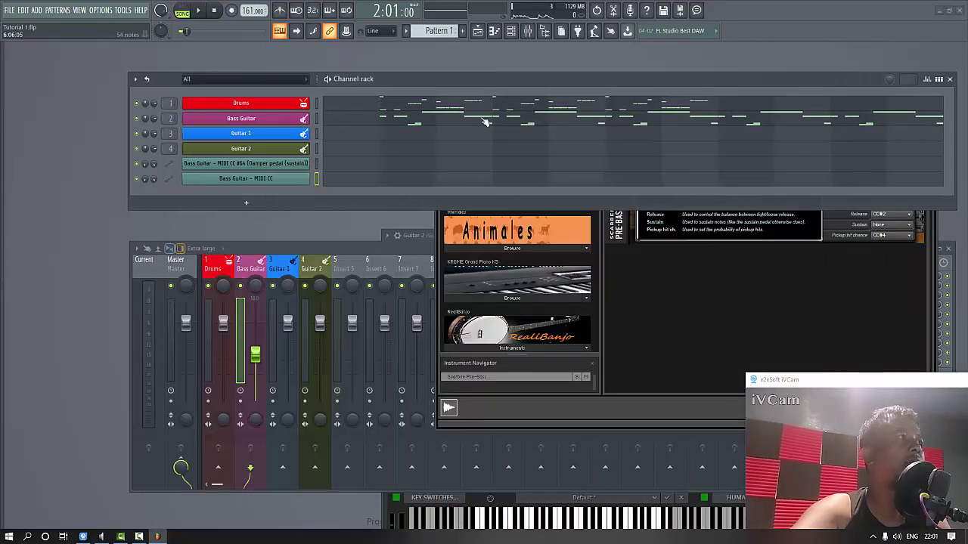
Open the Guitar 1 piano roll, and turn on and display the key switches of the channel's RealLPC instrument.
left_click(381, 137)
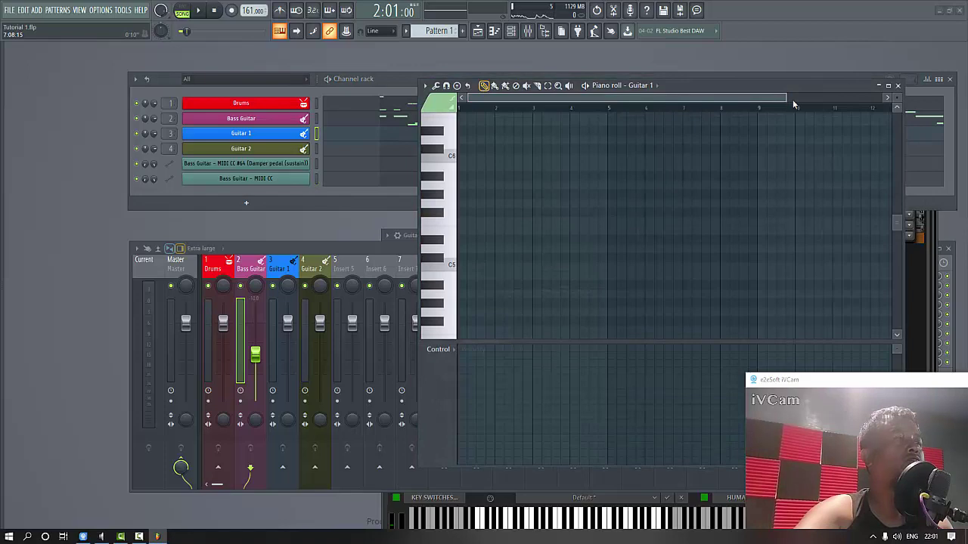
left_click_drag(784, 96, 659, 96)
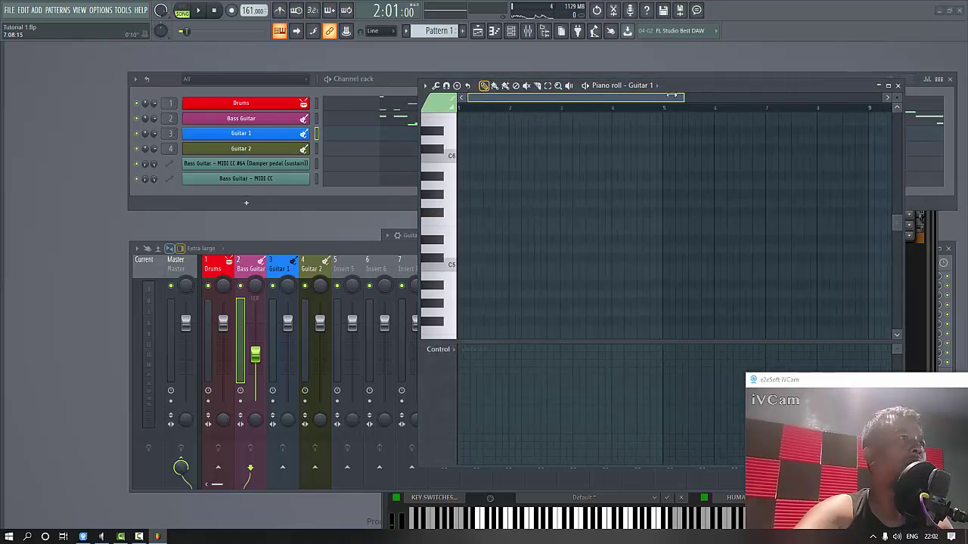
left_click(257, 133)
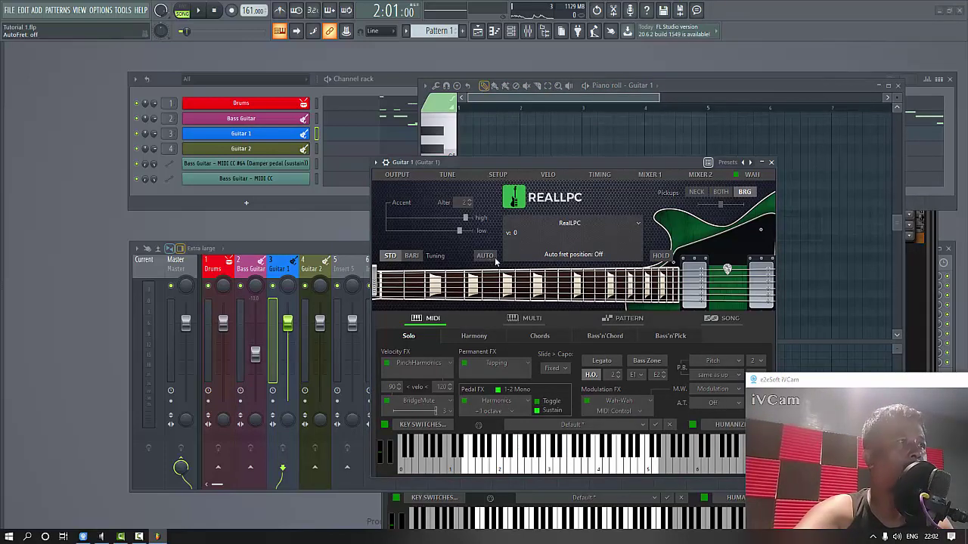
left_click_drag(555, 161, 566, 122)
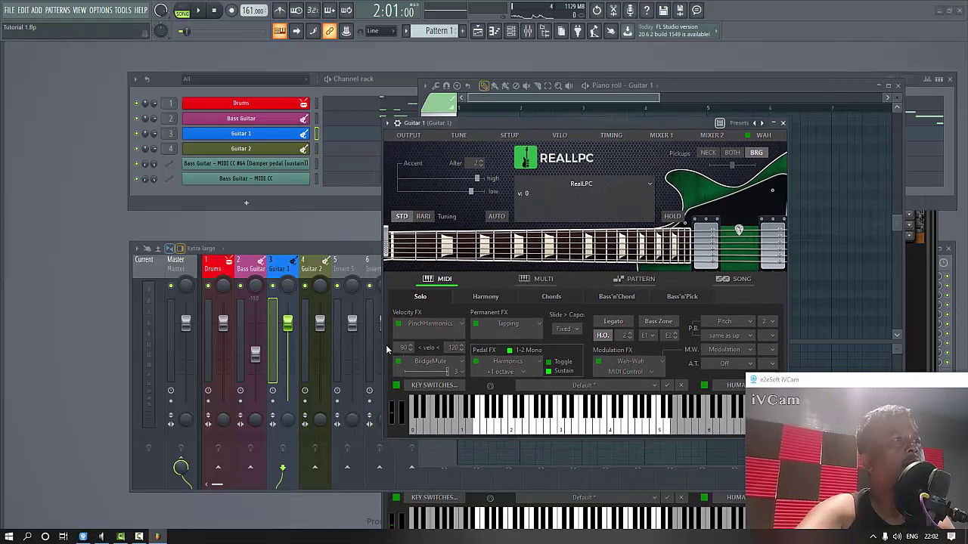
left_click(396, 385)
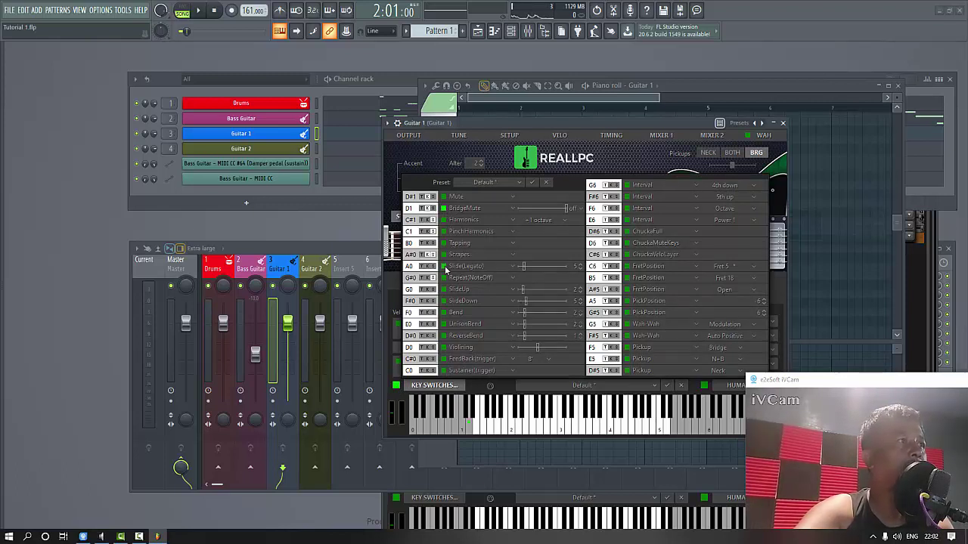
left_click(591, 98)
left_click_drag(677, 85, 677, 95)
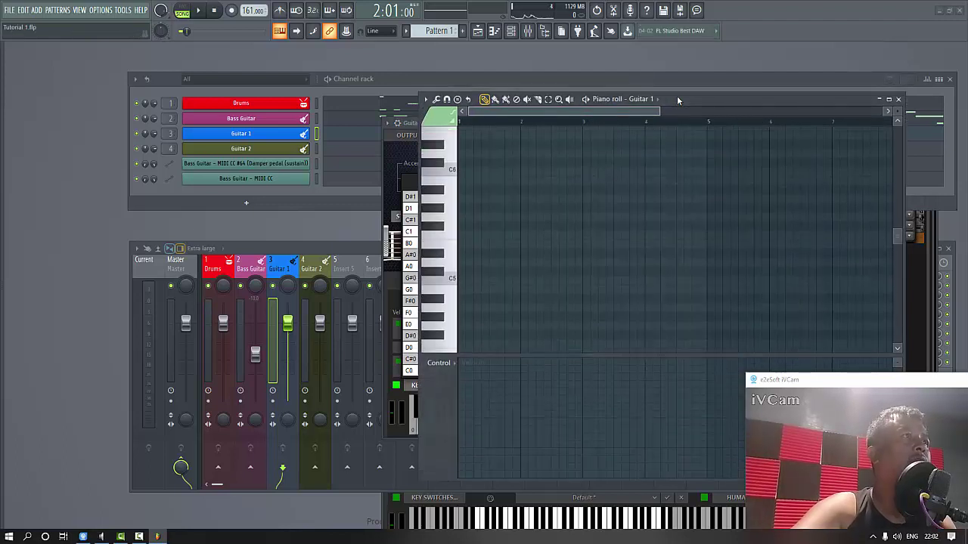
Play the song briefly from bar 2 and open the Guitar 2 piano roll from the channel rack.
left_click(588, 79)
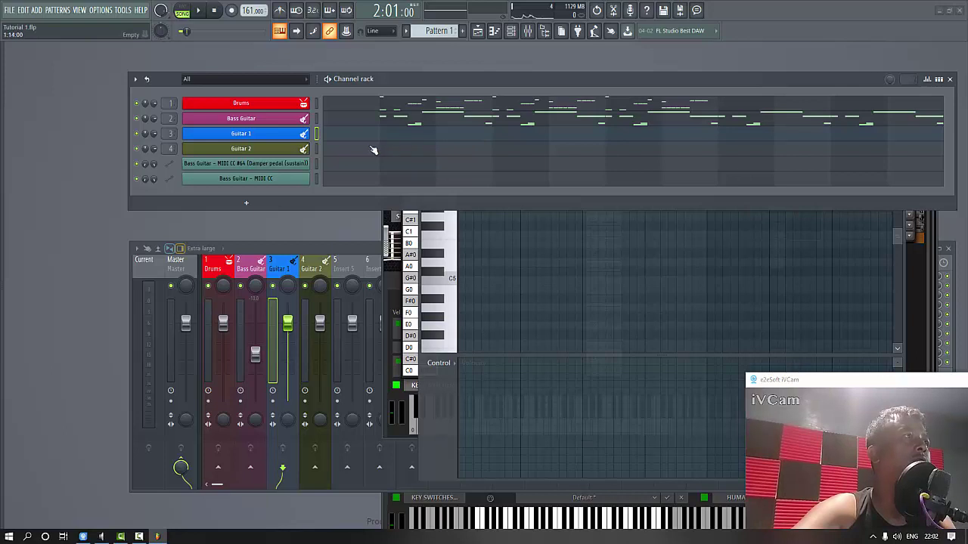
key("space")
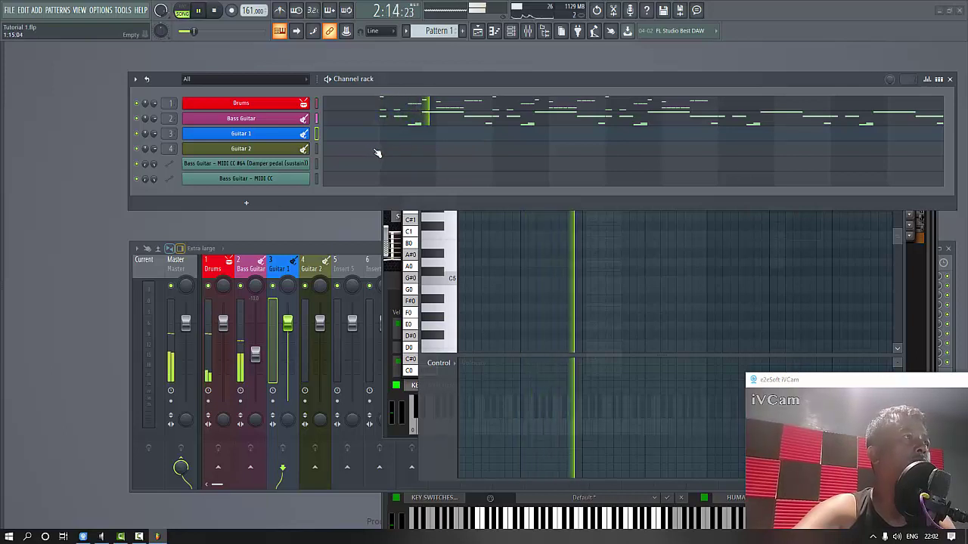
key("space")
left_click(382, 151)
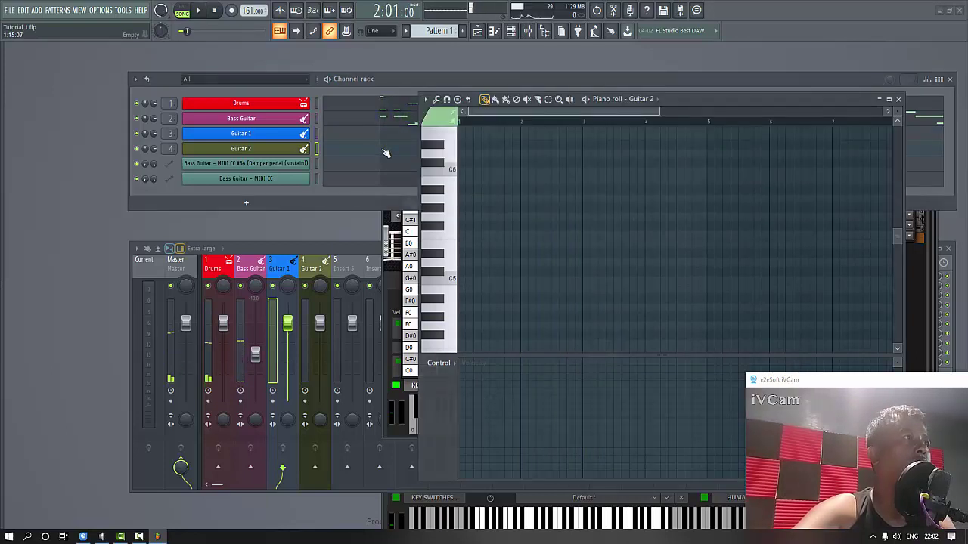
Place D5 and D4 notes at the start of bar 2 in Guitar 2's piano roll and raise their velocity.
left_click_drag(680, 96, 604, 90)
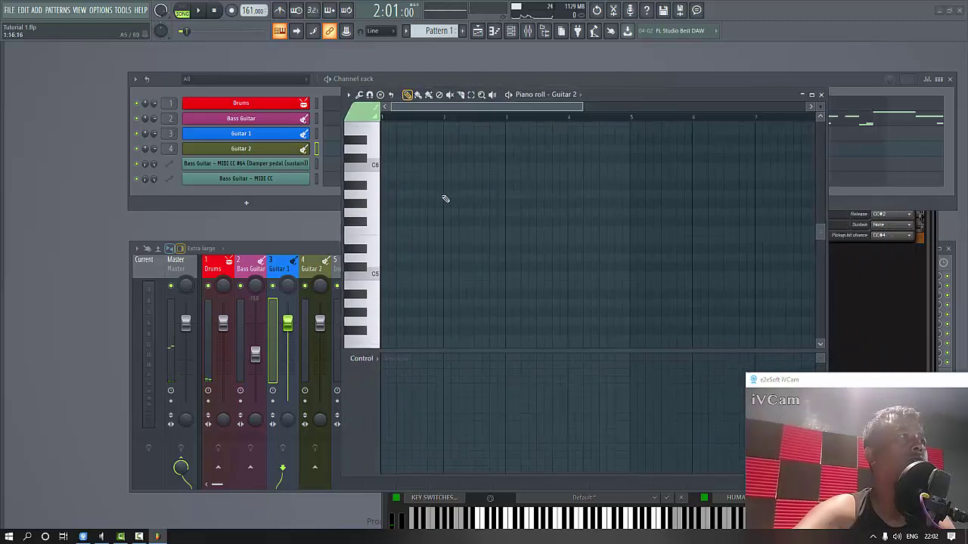
left_click(447, 153)
right_click(458, 151)
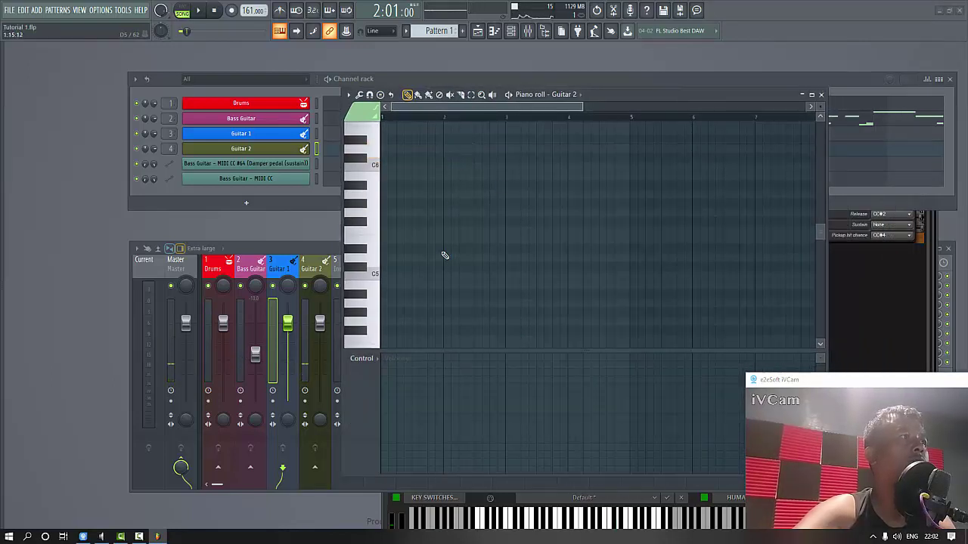
left_click(444, 257)
scroll(449, 262, "down", 4)
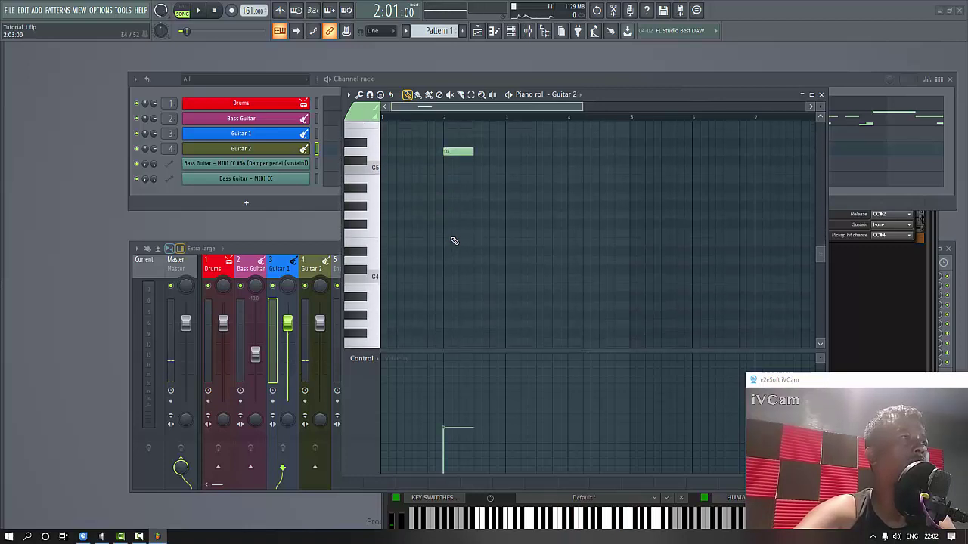
left_click(446, 259)
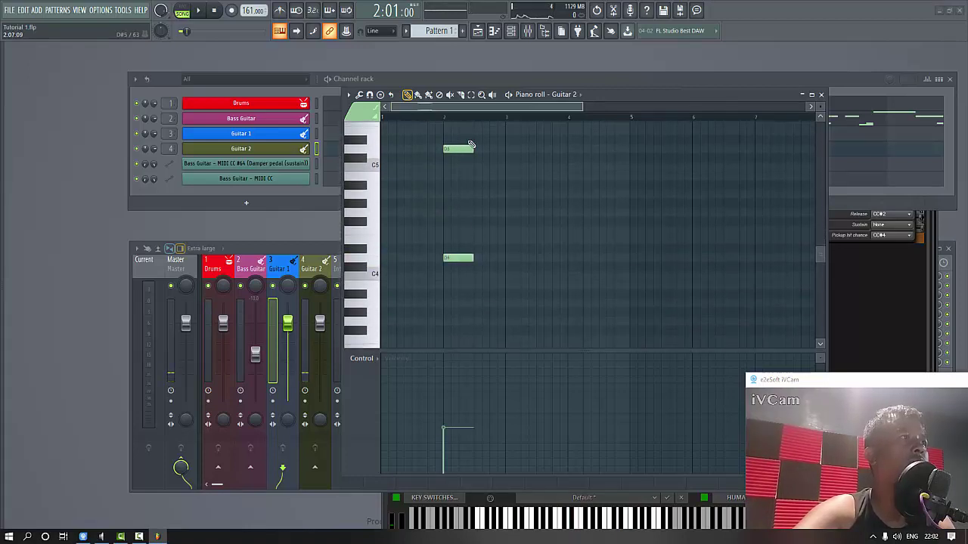
left_click(446, 385)
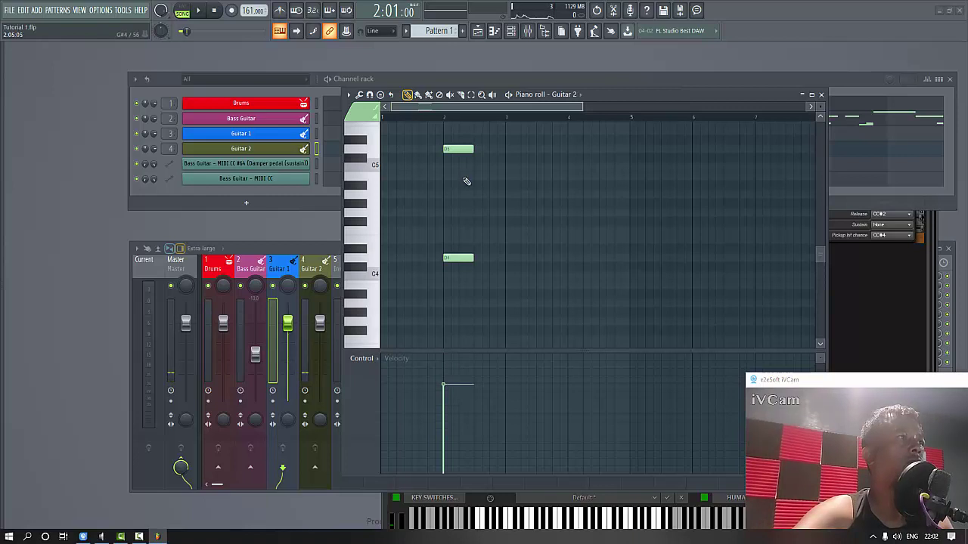
Shorten the D5 and D4 notes at bar 2 to two steps each and play the song briefly.
left_click_drag(462, 138, 447, 268)
key("space")
key("space")
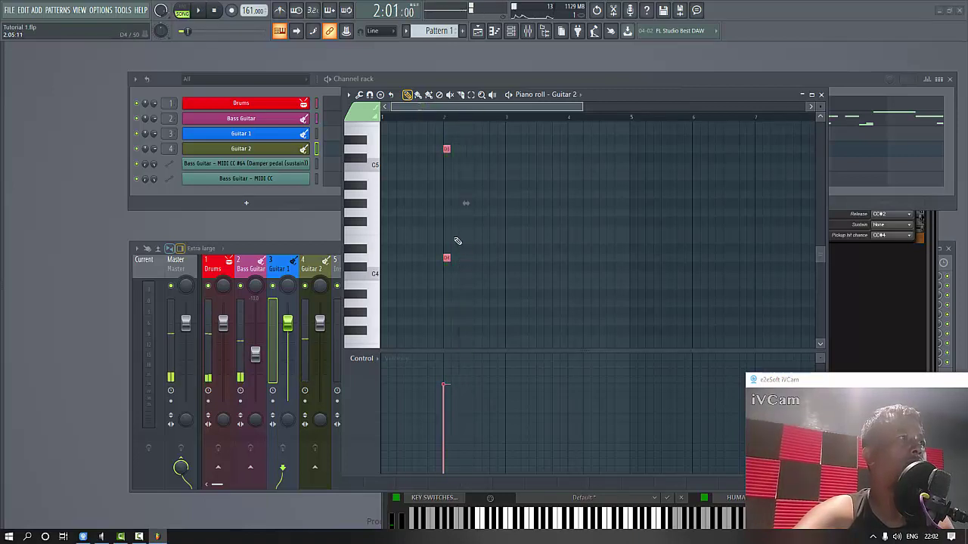
Replace the D5 at the start of bar 2 with a two-step A4 and play the result.
left_click(450, 197)
right_click(446, 150)
key("space")
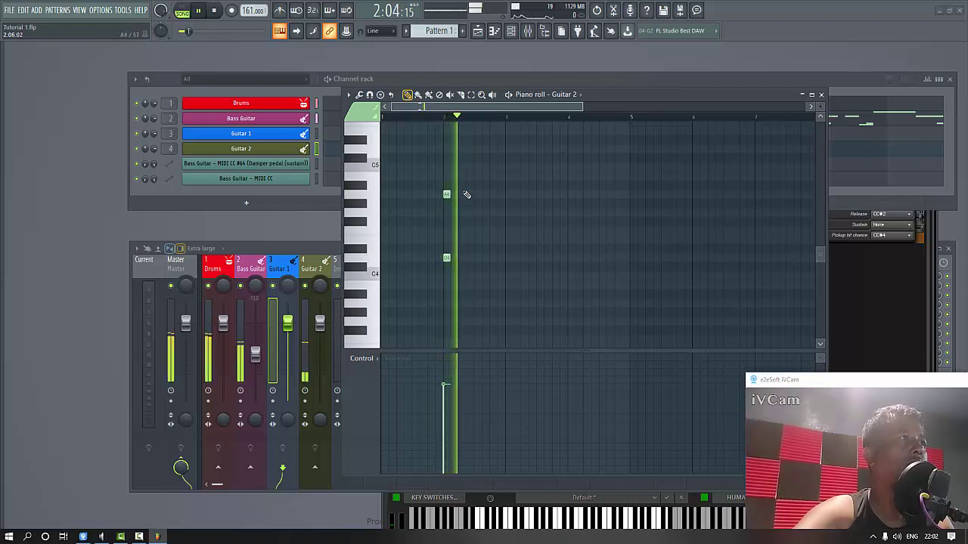
key("space")
Add D4 and A4 notes at 2:05, audition them at eight steps, and set their length to four steps.
left_click(462, 258)
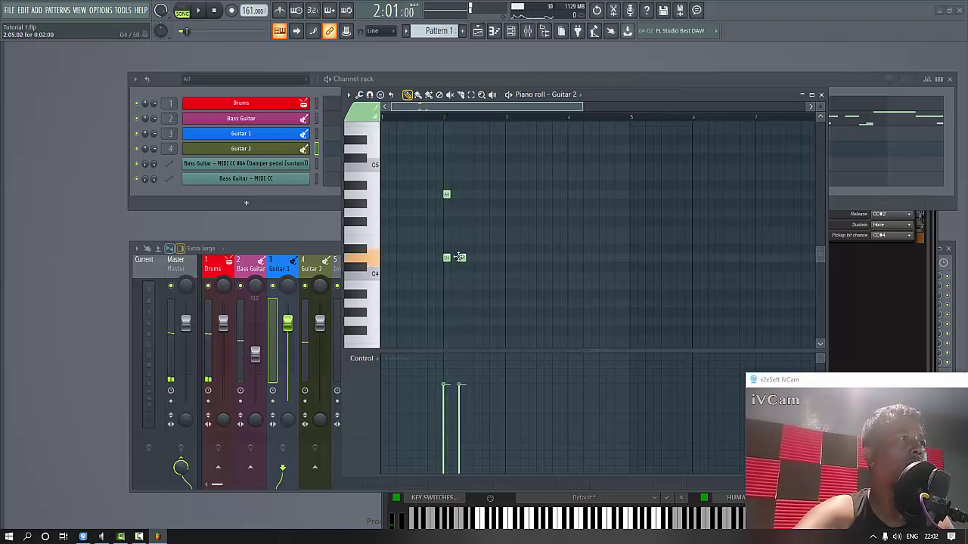
left_click(462, 194)
left_click_drag(457, 184, 472, 261)
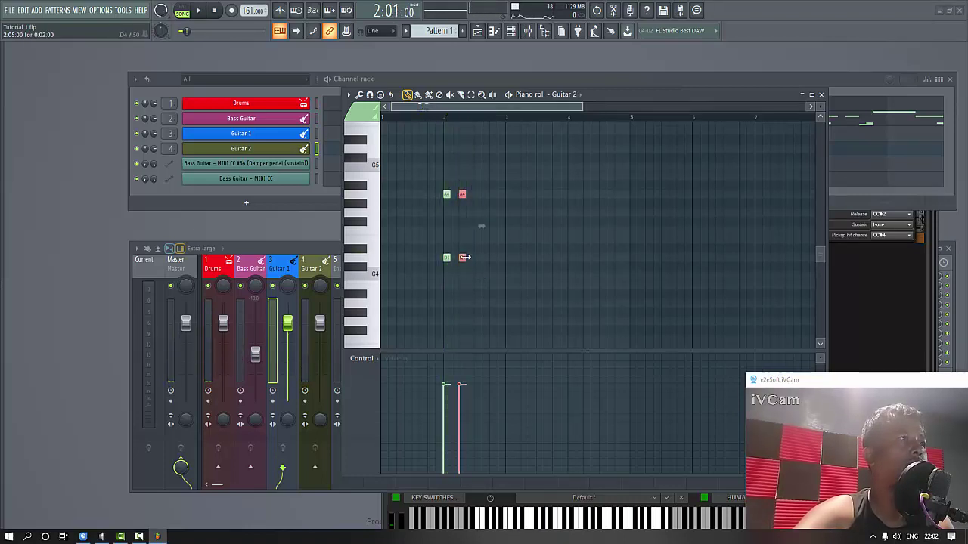
key("space")
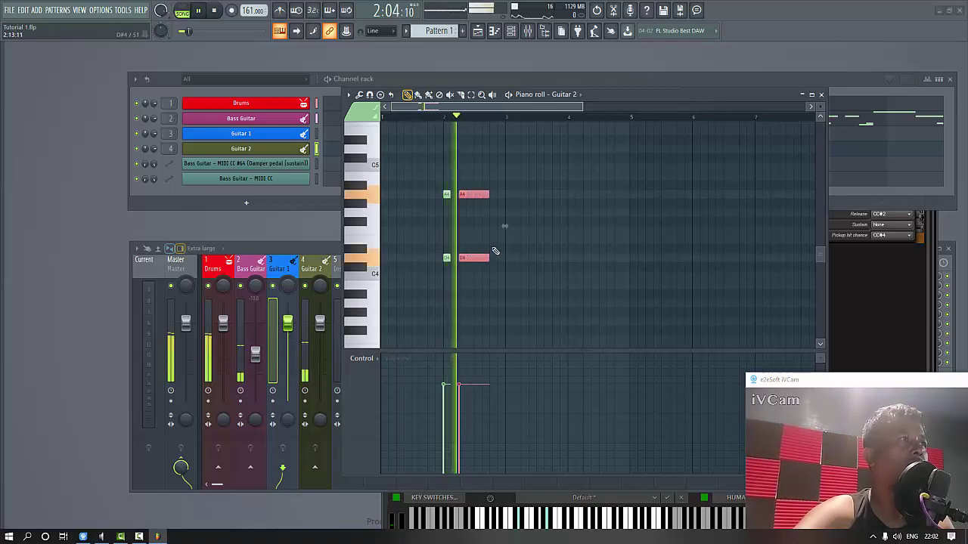
key("space")
key("space")
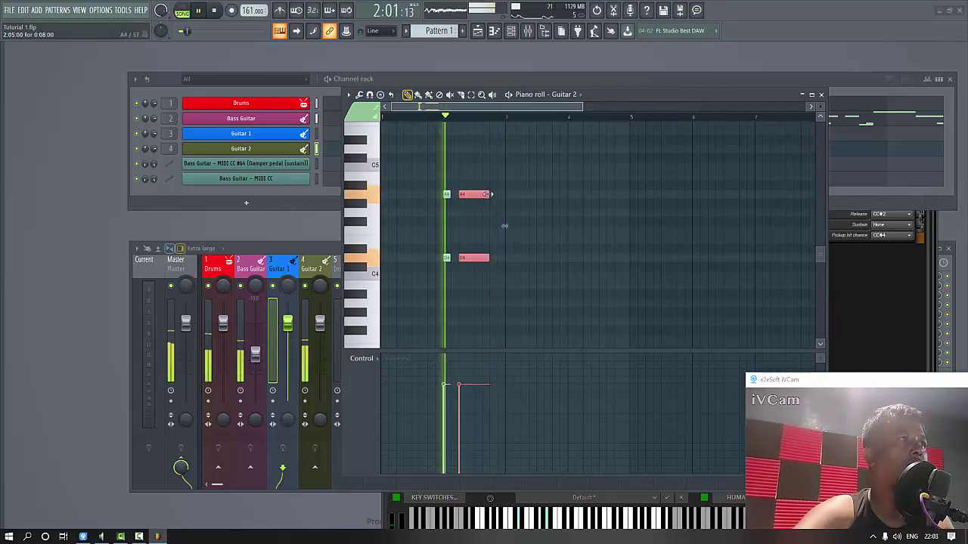
key("space")
left_click_drag(484, 195, 475, 197)
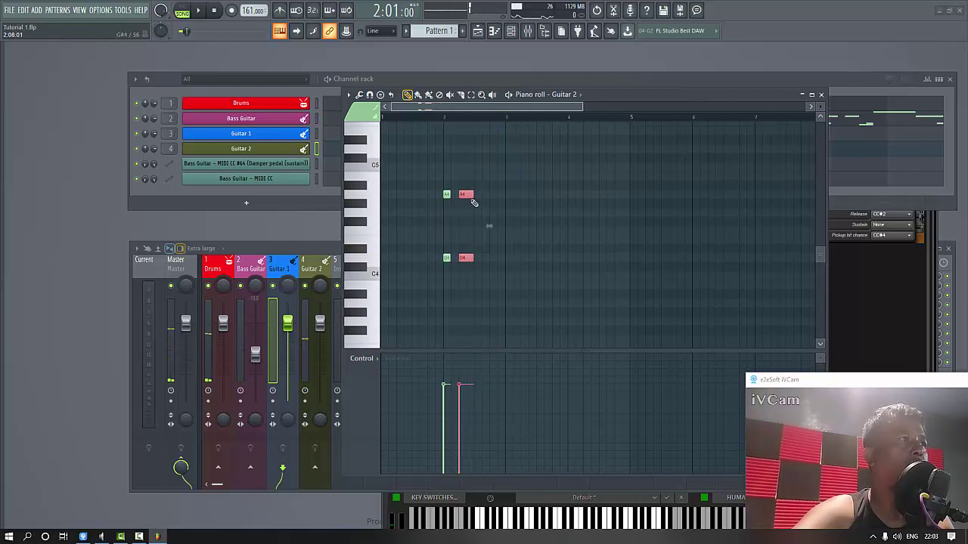
Add a C#3 note at 2:03, shorten it to two steps, and play the riff back.
scroll(465, 296, "down", 4)
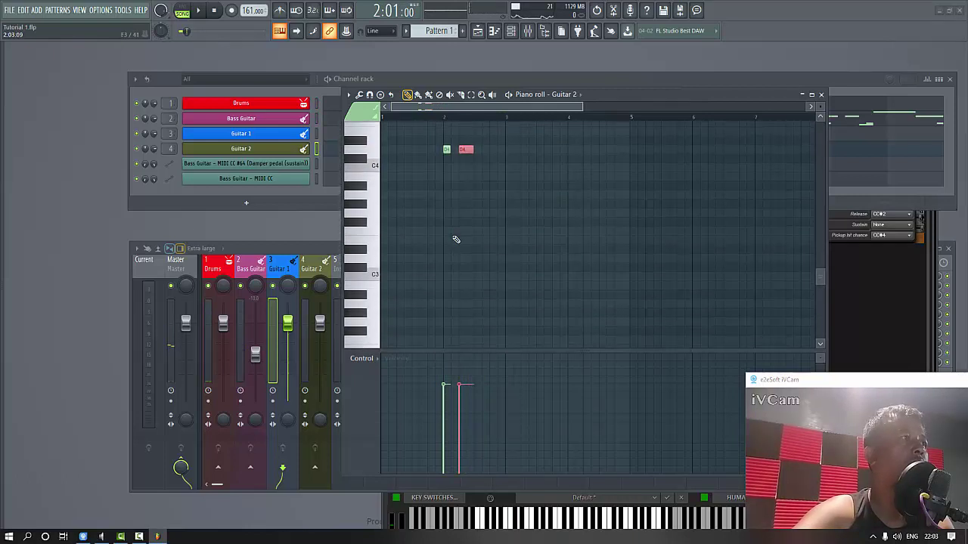
left_click(455, 266)
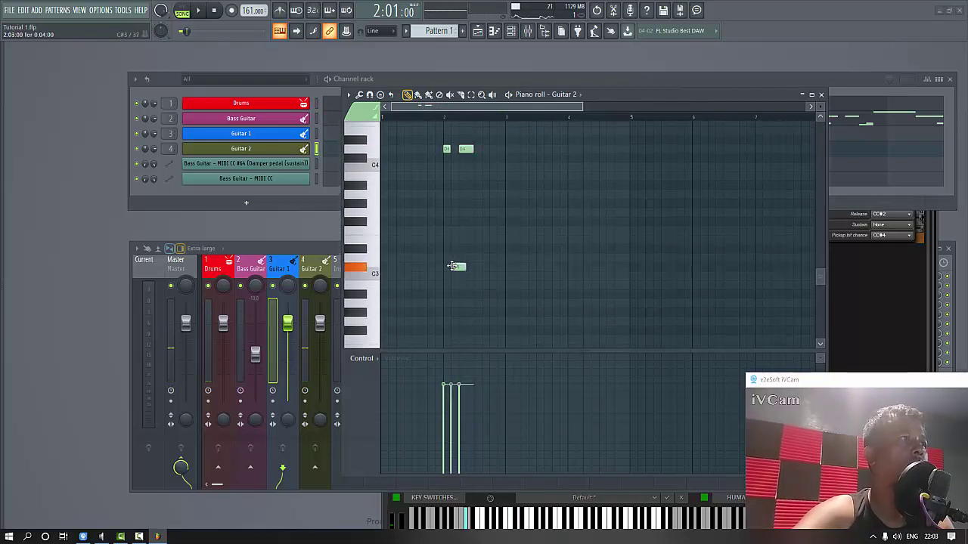
key("space")
left_click_drag(465, 267, 459, 268)
key("space")
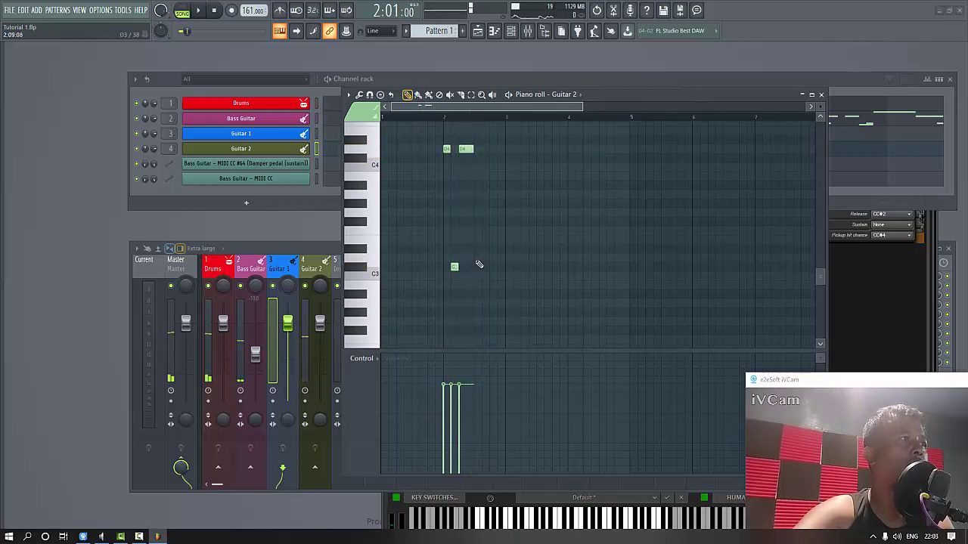
key("space")
scroll(479, 263, "up", 2)
scroll(479, 263, "up", 1)
key("space")
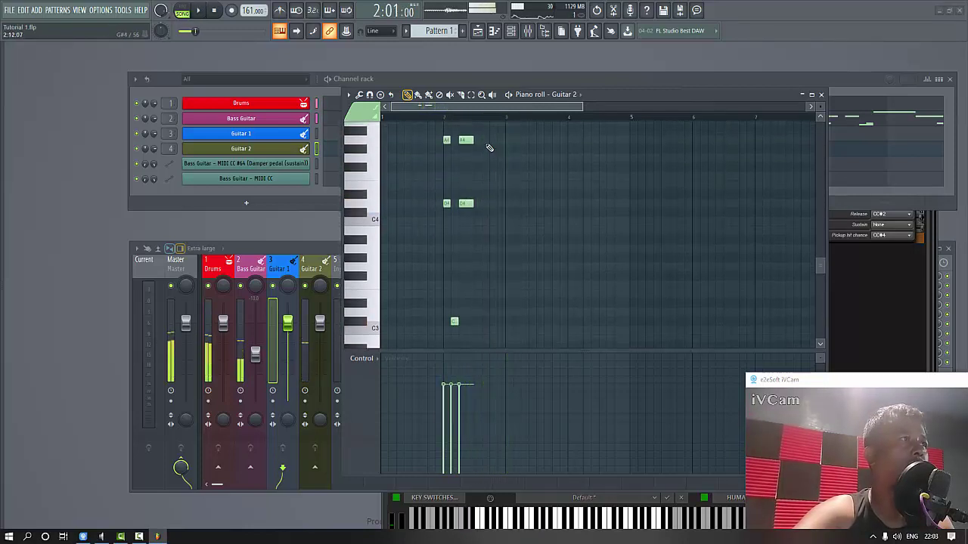
key("space")
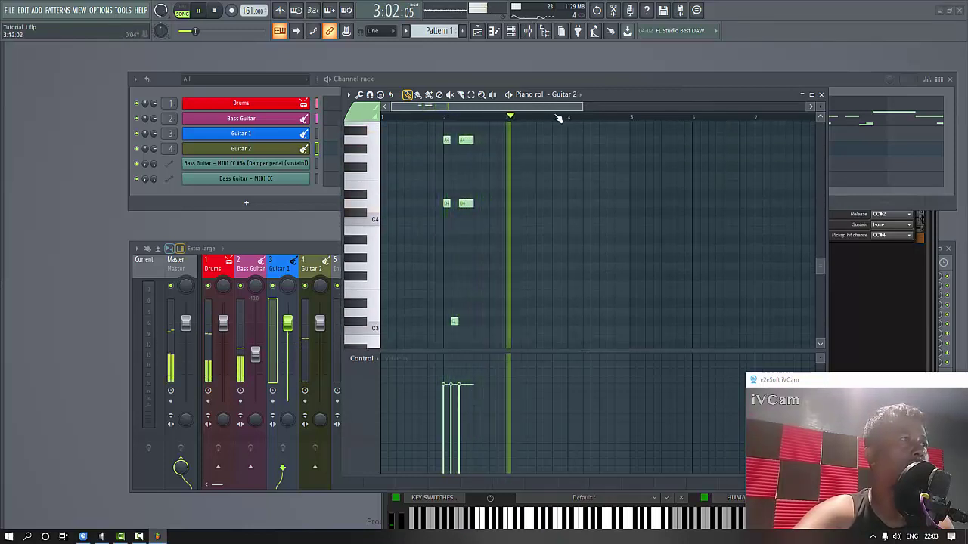
Add a one-step C#3 note at 2:09, directly after the second chord, and check it in playback.
key("space")
left_click_drag(582, 107, 467, 110)
key("space")
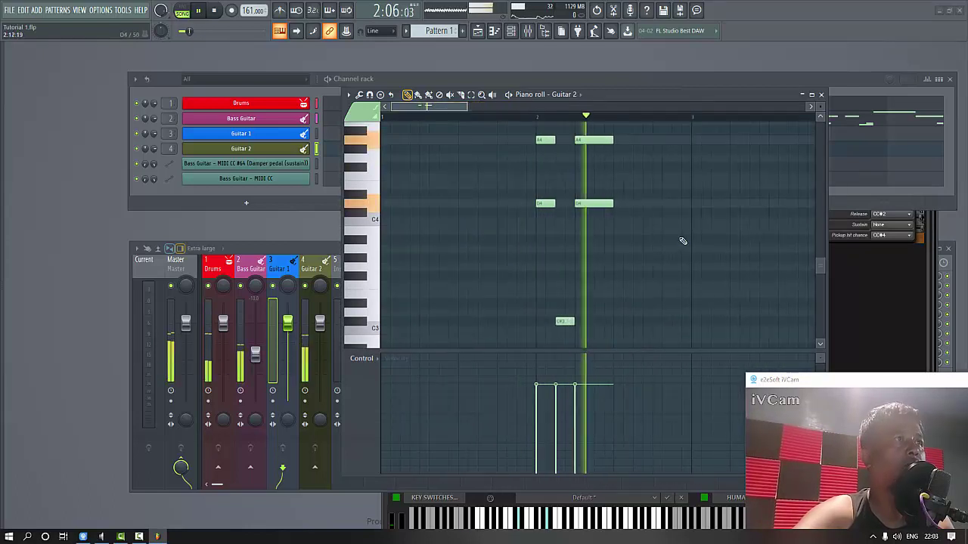
key("space")
left_click(619, 323)
key("space")
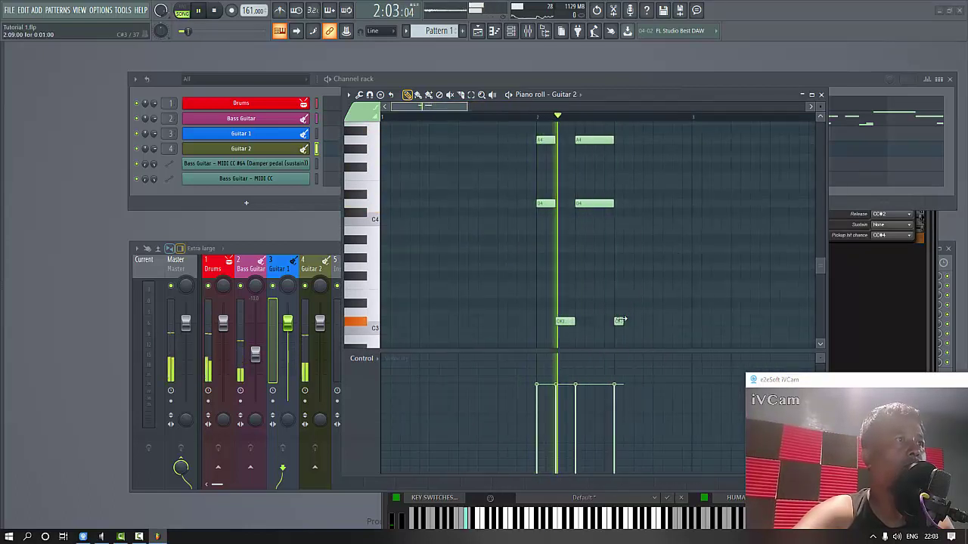
key("space")
Add one-step C#3 notes at 2:10, 2:11 and 2:12, listening to the riff in between.
left_click(627, 321)
key("space")
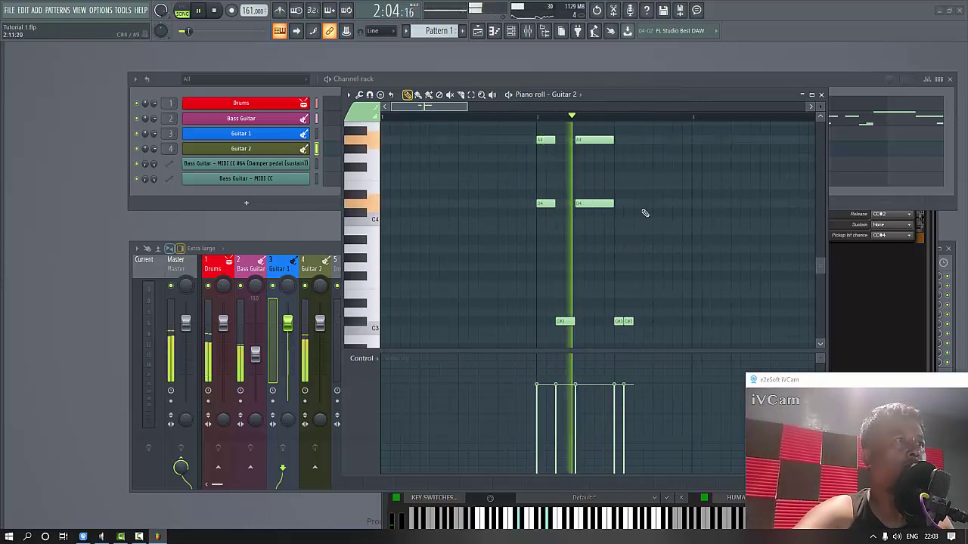
key("space")
left_click(636, 321)
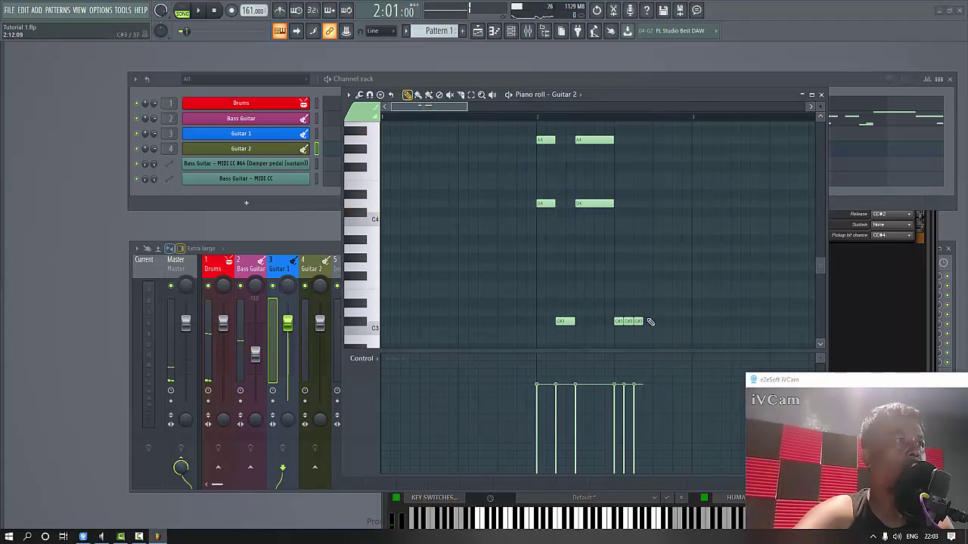
left_click(646, 321)
key("space")
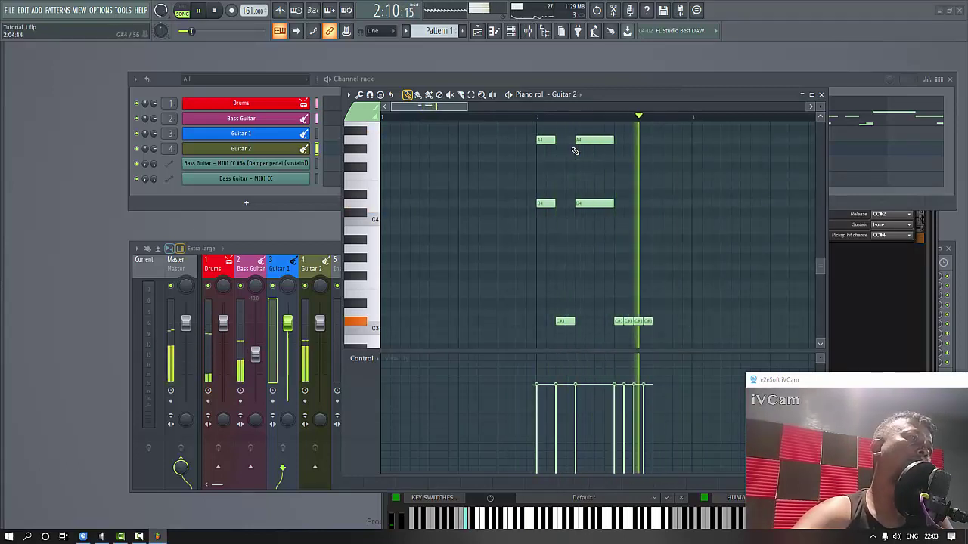
key("space")
Delete the C#3 note at 2:10 while listening to the riff.
key("space")
right_click(627, 321)
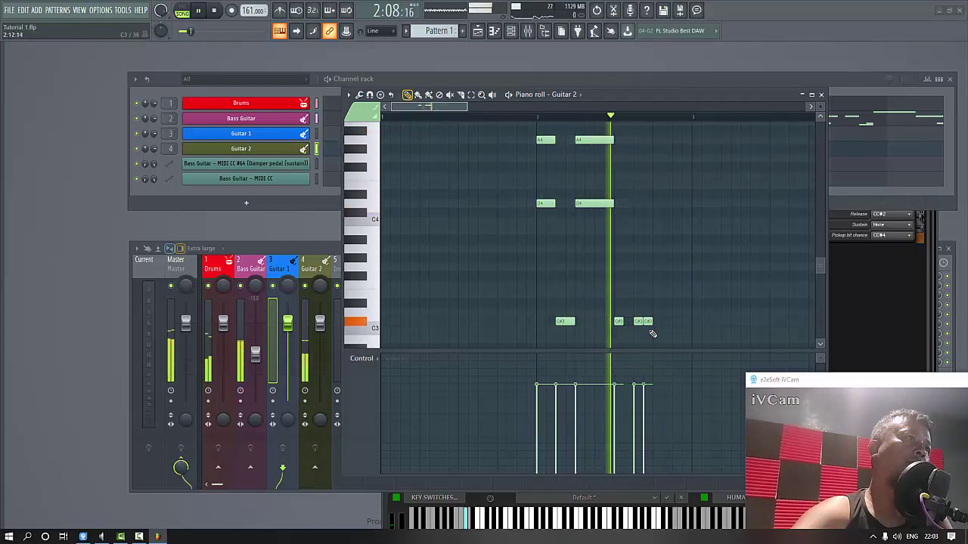
key("space")
Add F5 and D5 notes at 2:13, extend both to twelve steps, and play the riff.
scroll(658, 182, "up", 3)
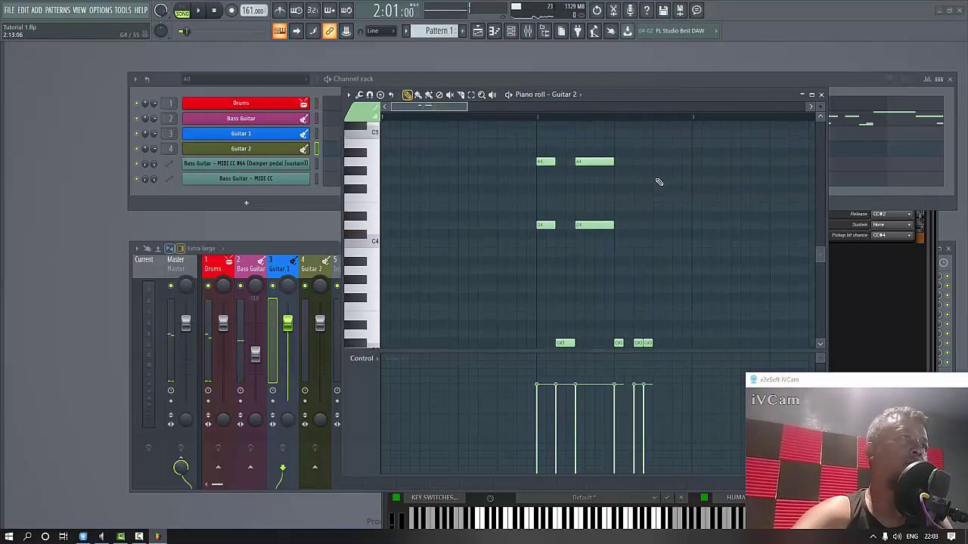
left_click(657, 195)
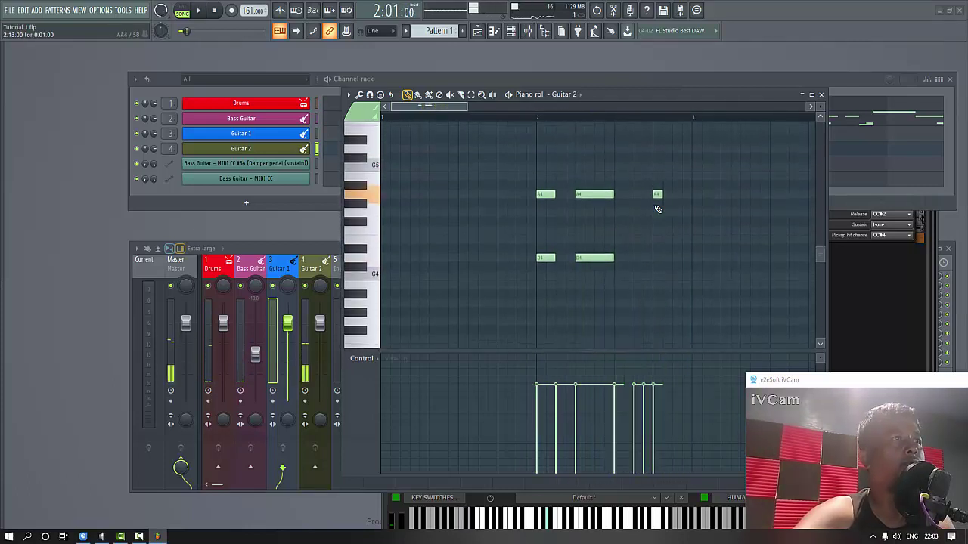
mouse_move(656, 150)
left_mouse_down()
mouse_move(650, 136)
mouse_move(655, 144)
left_mouse_up()
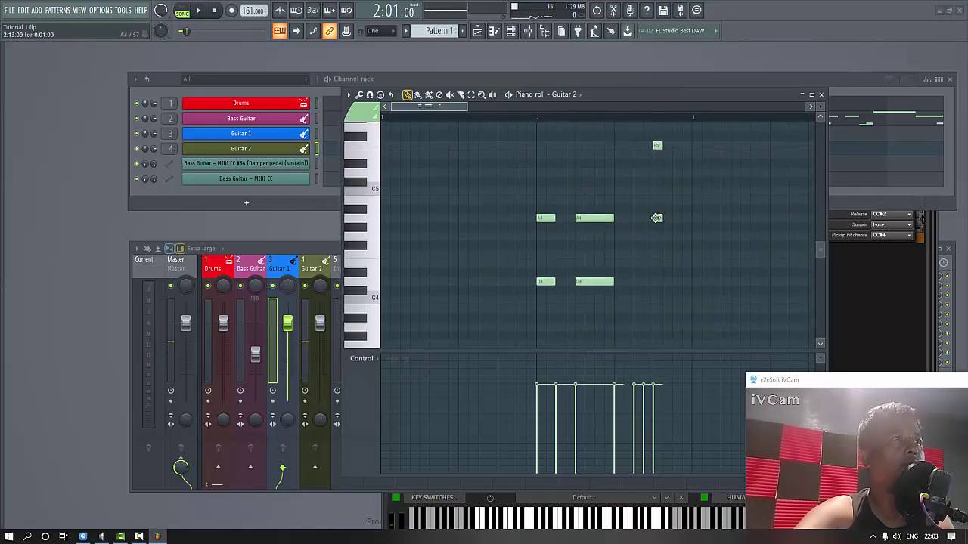
left_click_drag(656, 217, 737, 182)
key("space")
key("space")
key("space")
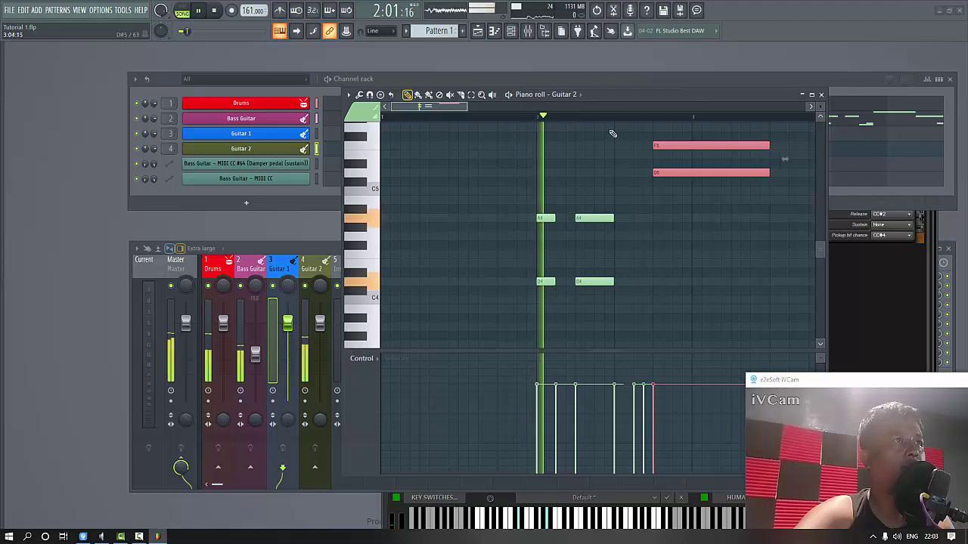
left_click_drag(467, 107, 512, 112)
key("space")
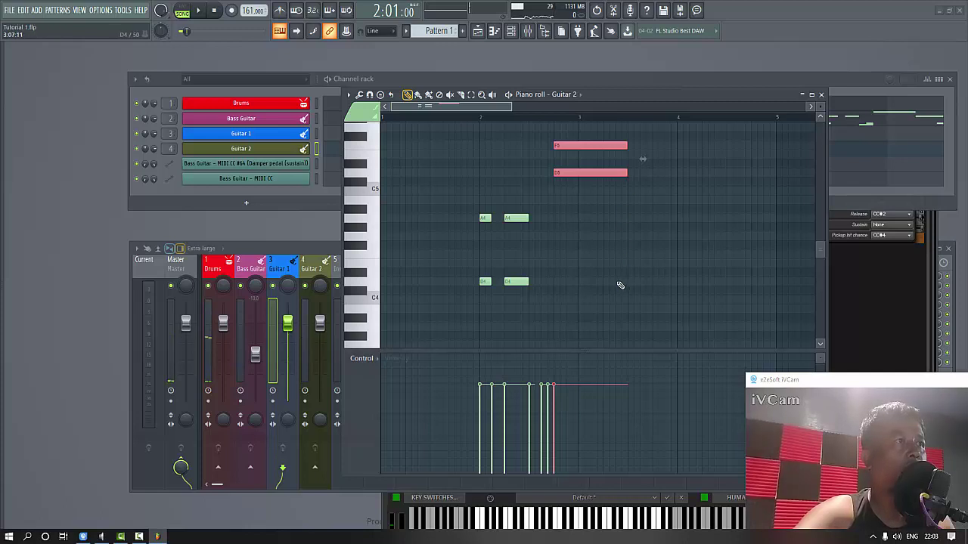
Add one-step C#3 notes at 3:07 and 3:08 and play the riff to check them.
scroll(619, 285, "down", 3)
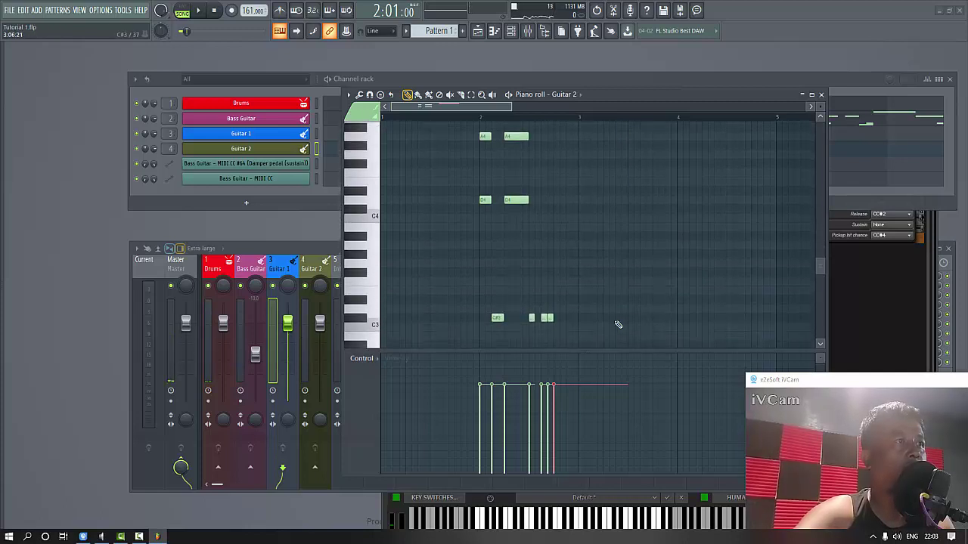
left_click(618, 319)
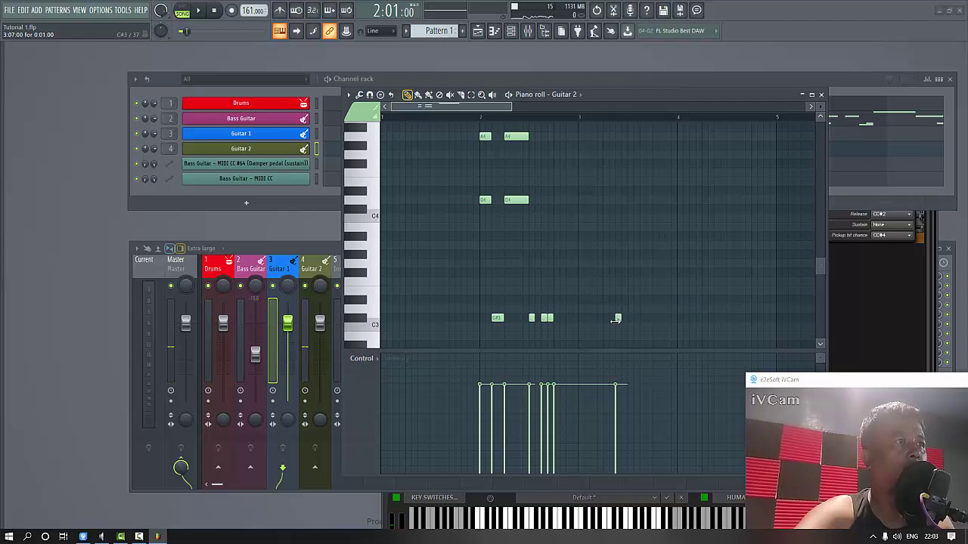
left_click(625, 318)
key("space")
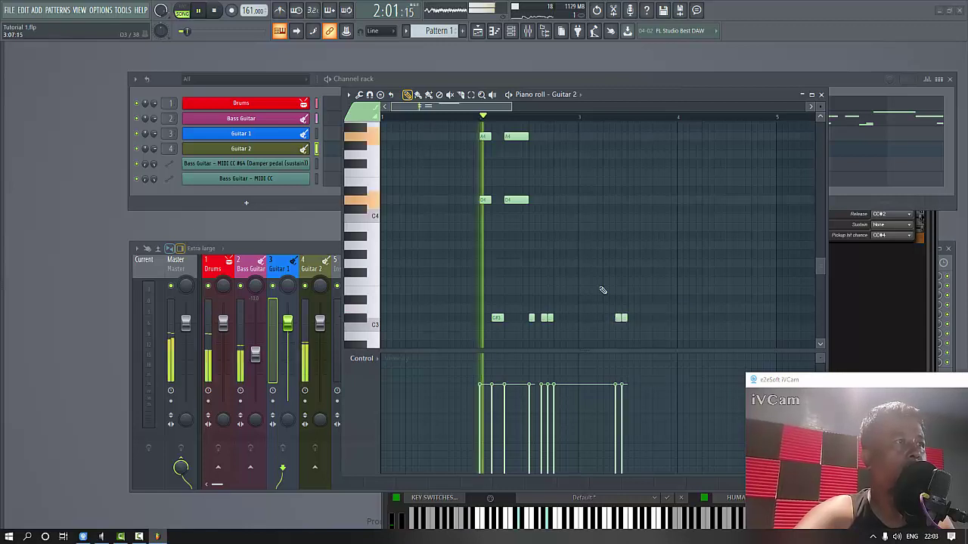
scroll(597, 283, "up", 3)
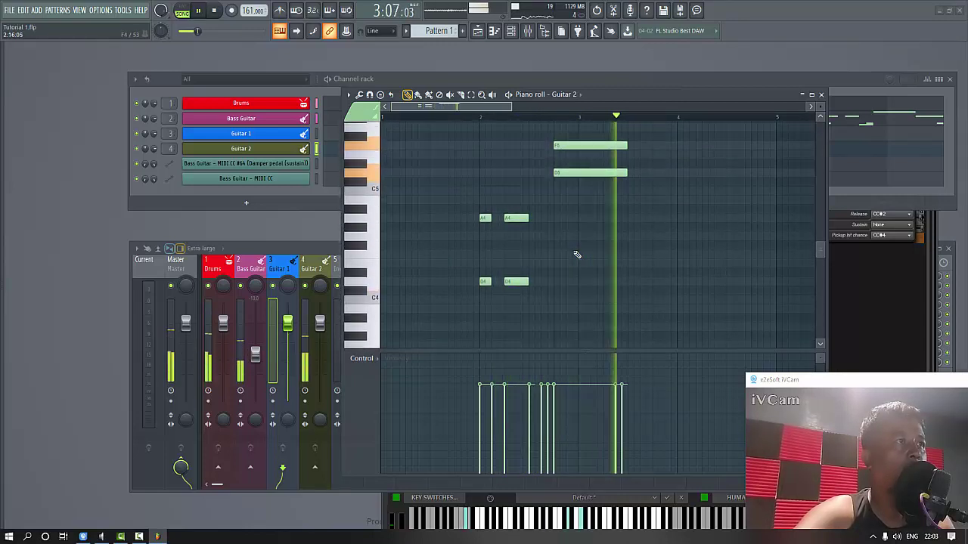
key("space")
Add A4 and D5 notes at 3:09, extend both to the start of bar 4, and play the riff.
left_click(627, 218)
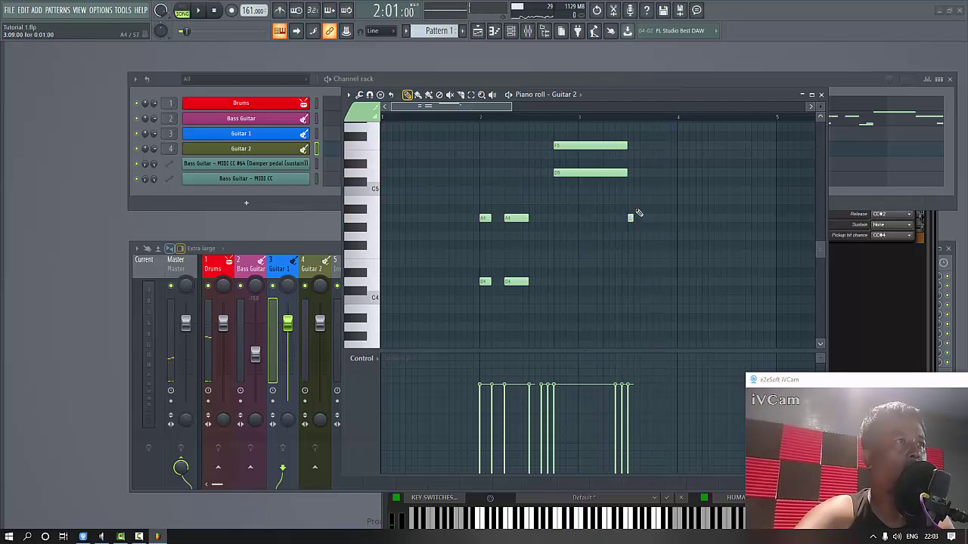
left_click(629, 174)
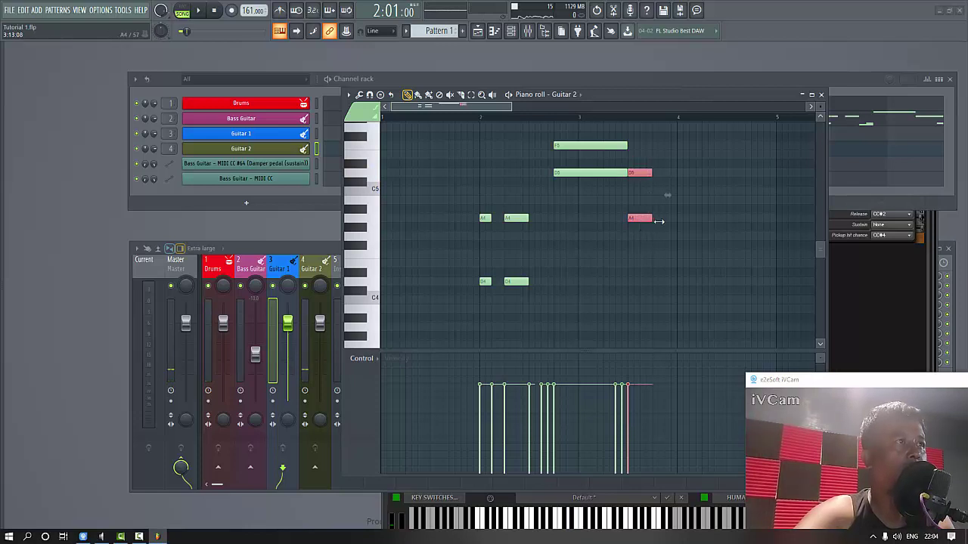
key("space")
scroll(658, 249, "down", 6)
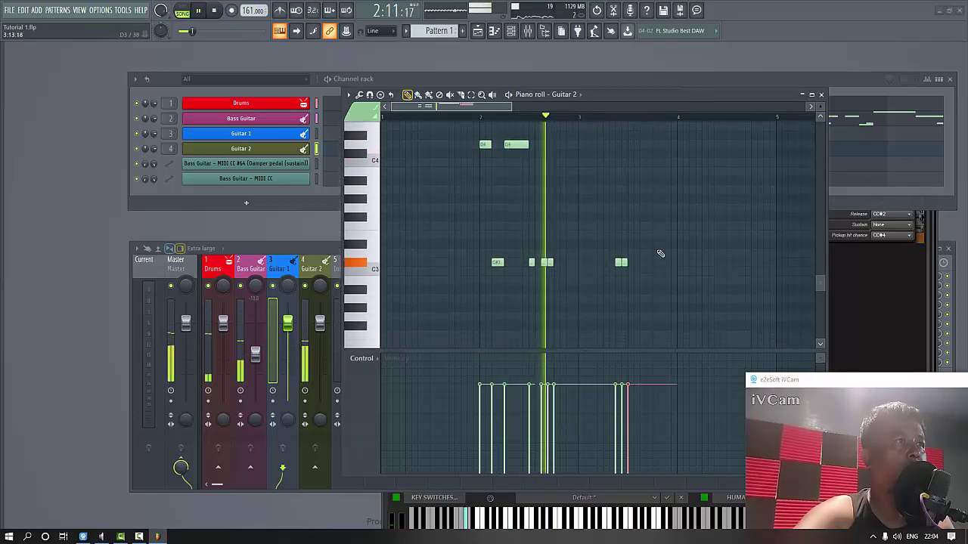
Shorten the last A4 and D5 notes to end at 3:15, add a two-step C#3 note there, and play the riff.
key("space")
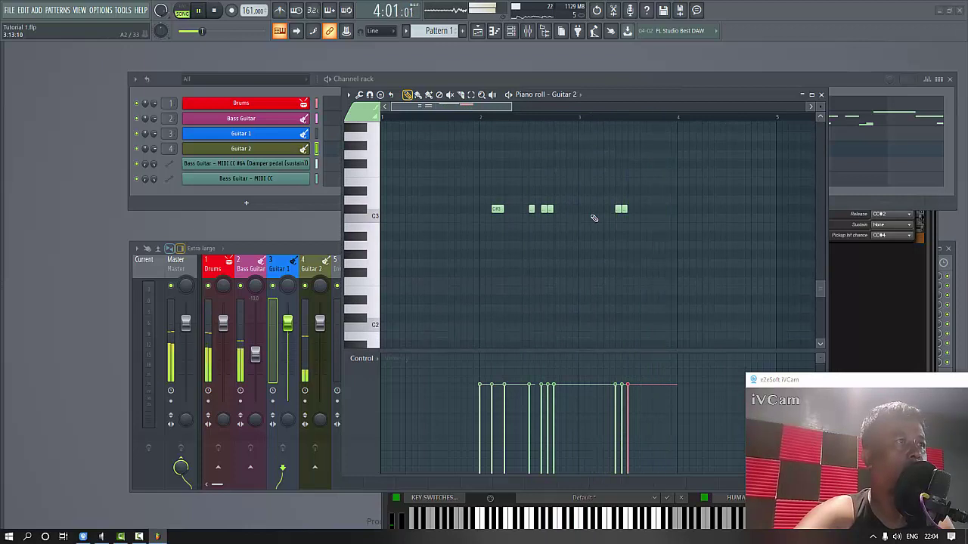
scroll(658, 227, "up", 6)
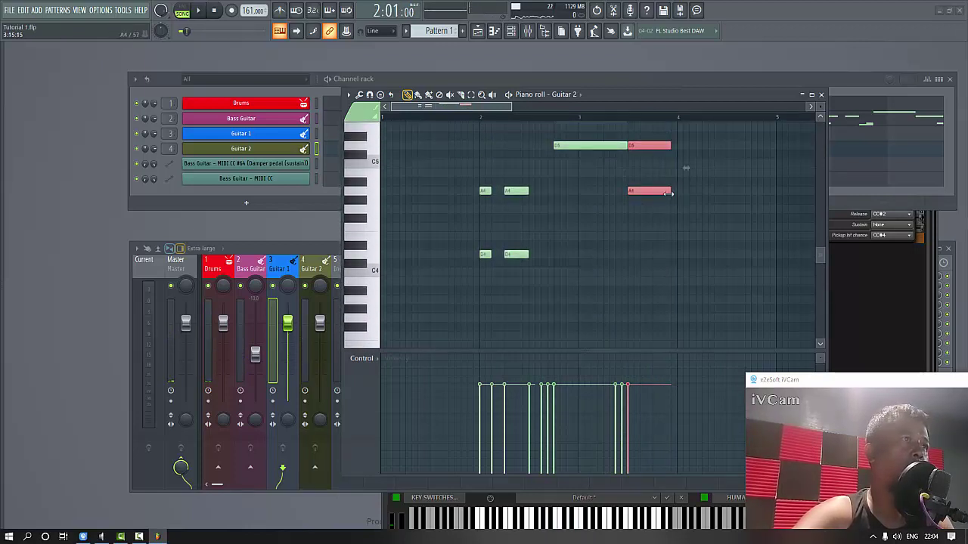
scroll(667, 297, "down", 3)
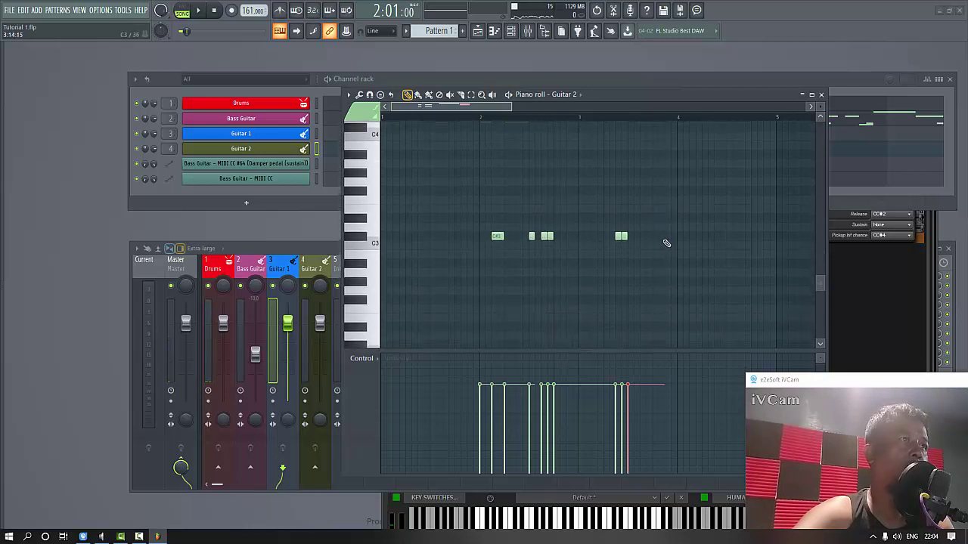
left_click(685, 237)
left_click_drag(702, 236, 675, 237)
key("space")
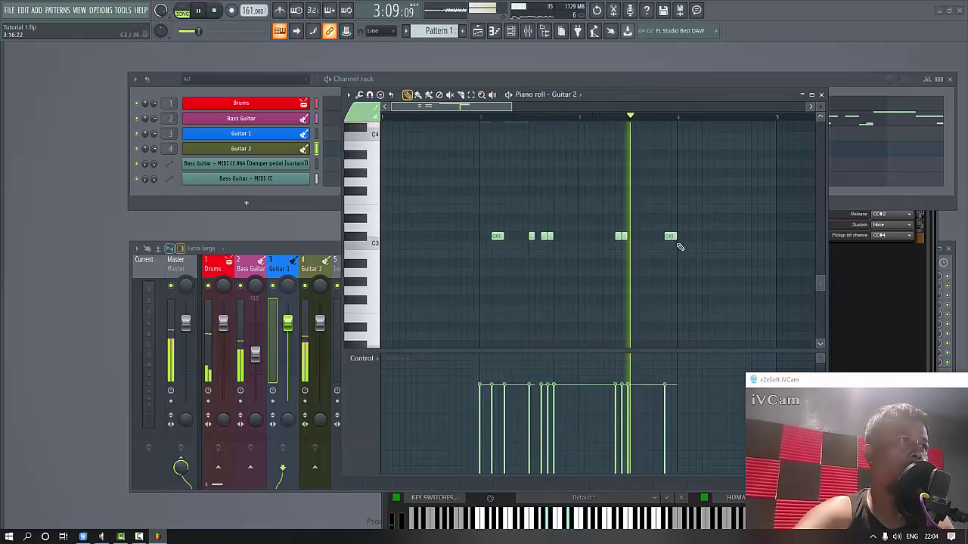
Replay the riff and compare the Guitar 2 notes with the drum and bass patterns in the channel rack.
key("space")
key("space")
scroll(642, 293, "up", 2)
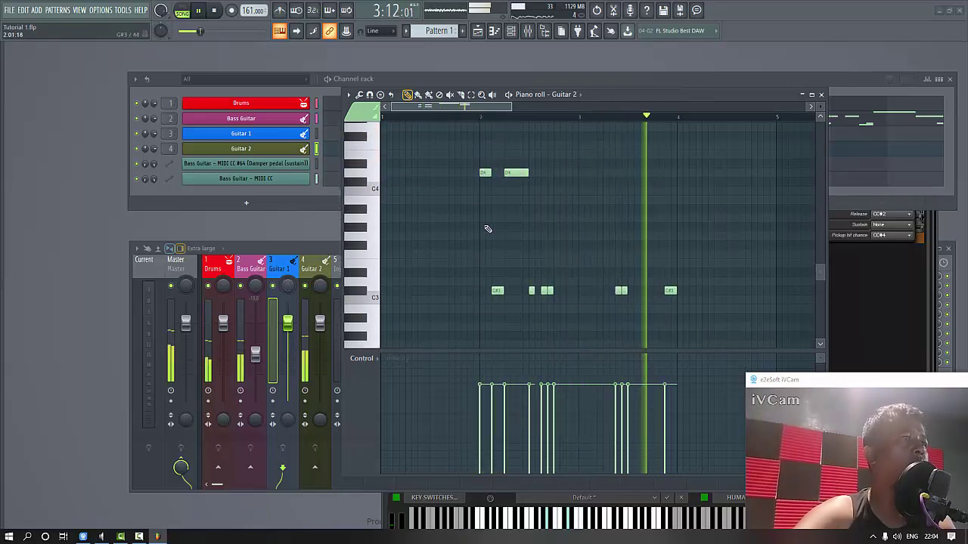
key("space")
key("space")
left_click_drag(511, 110, 537, 110)
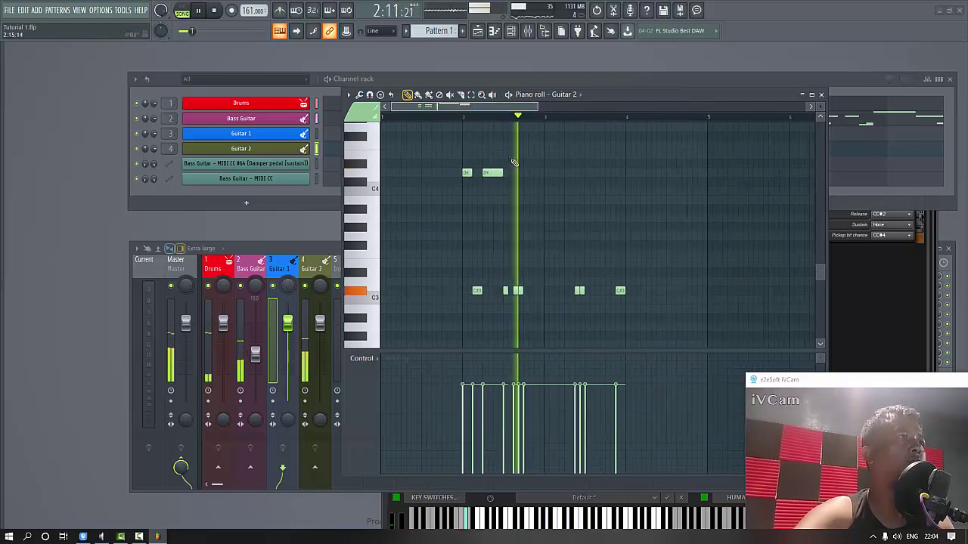
left_click(165, 83)
key("space")
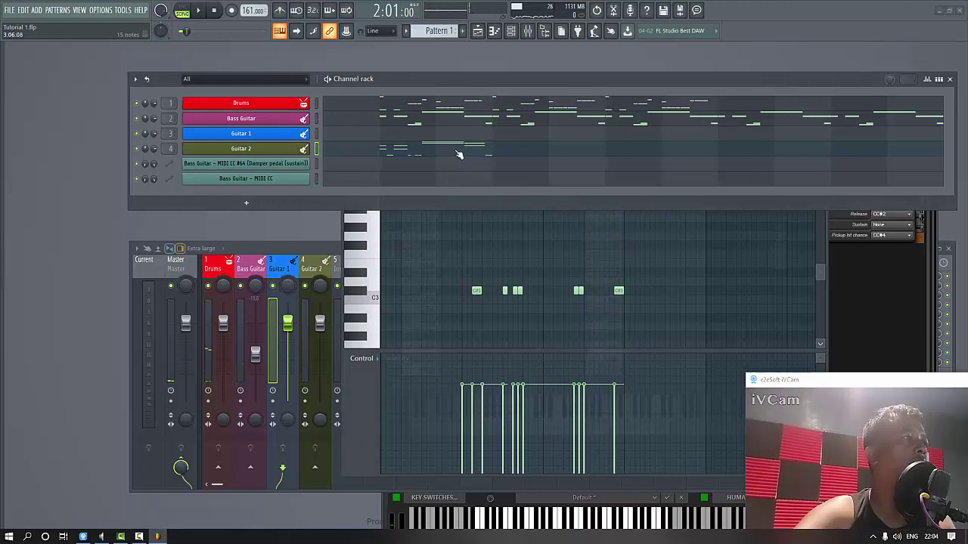
key("space")
key("space")
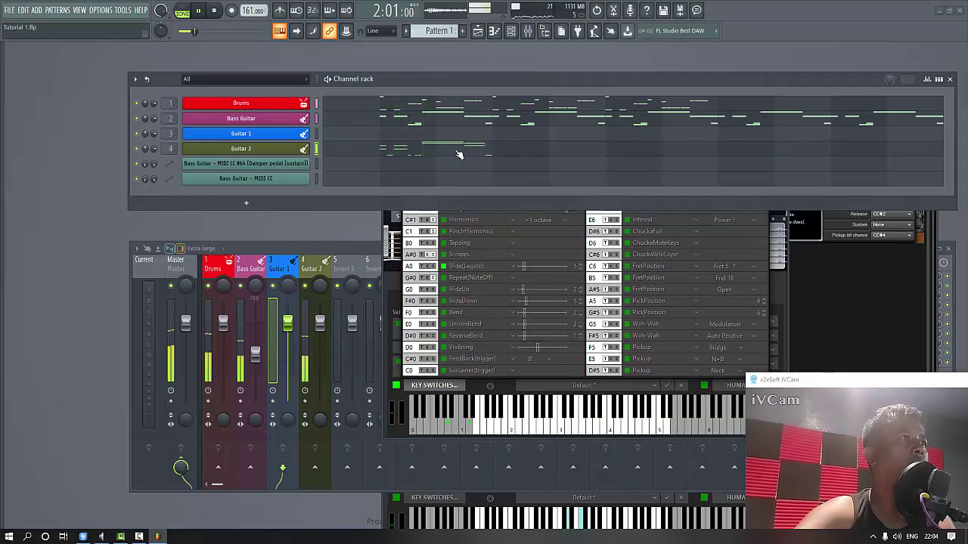
left_click(459, 154)
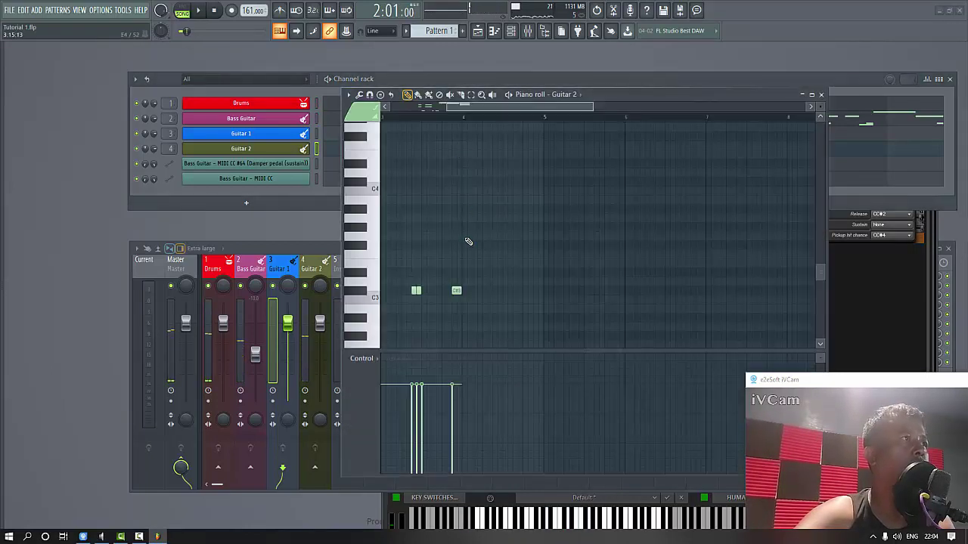
Open the Guitar 2 and Guitar 1 instrument windows and arrange them so the piano roll remains accessible.
left_click(240, 149)
left_click(242, 152)
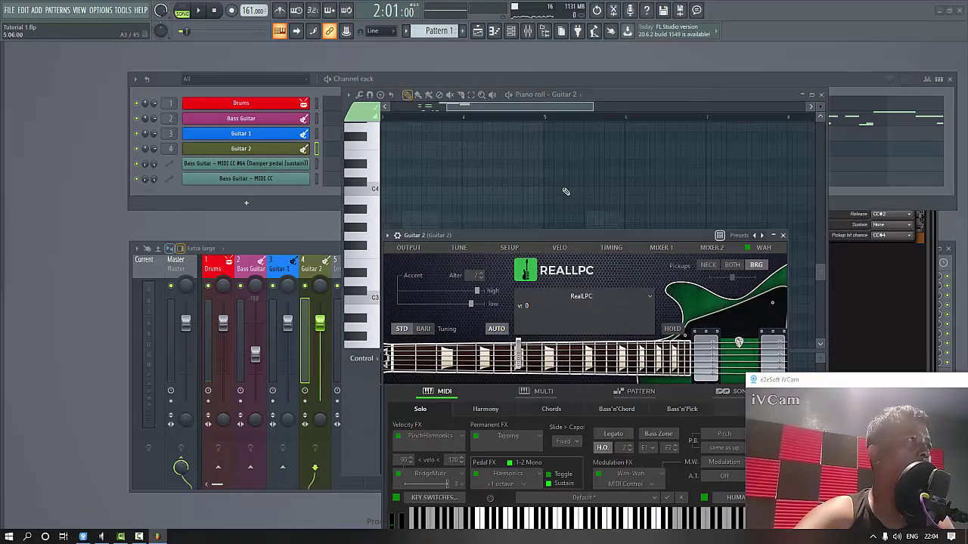
left_click_drag(562, 244, 718, 200)
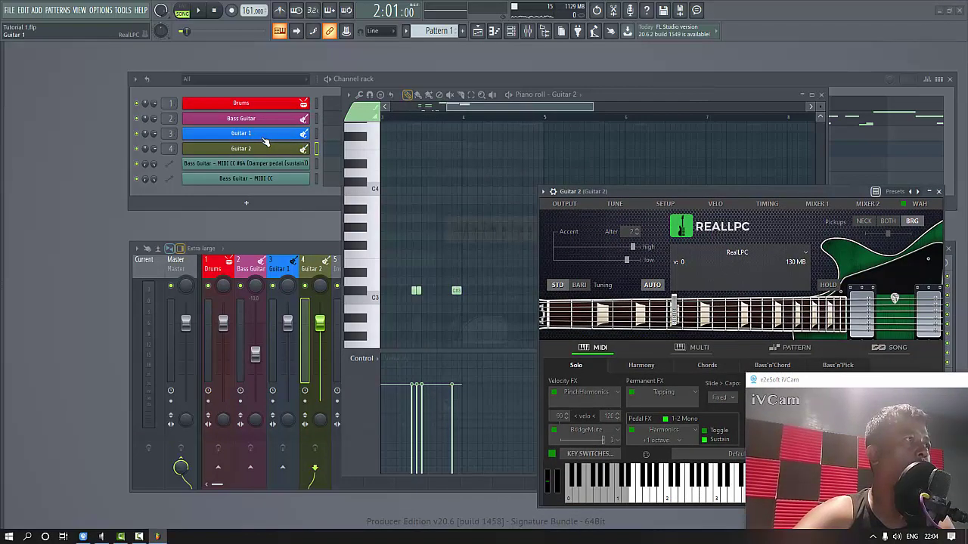
left_click(265, 142)
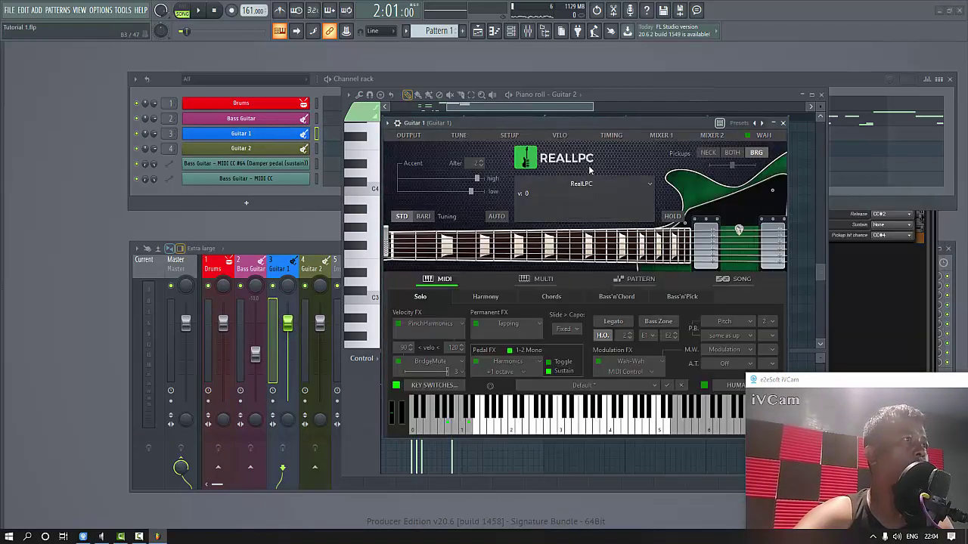
left_click_drag(572, 120, 202, 189)
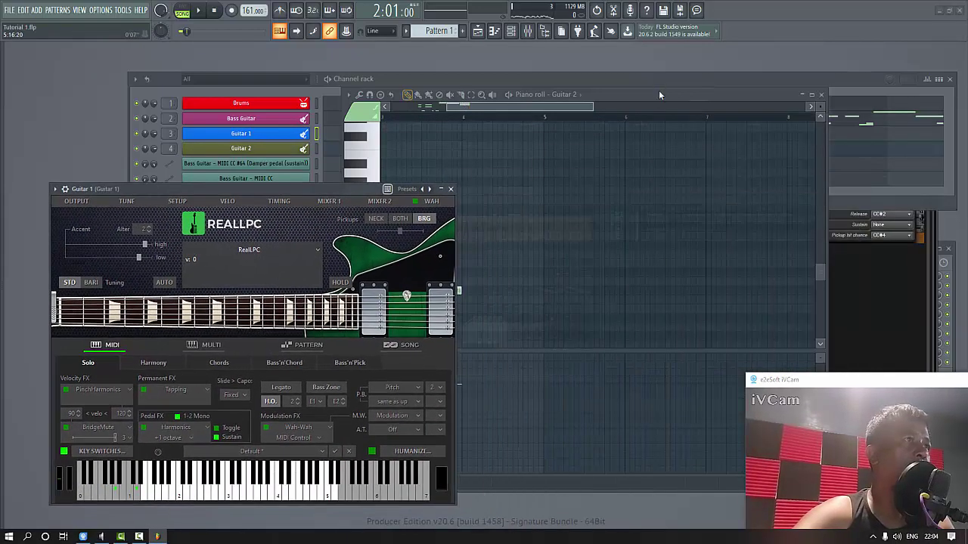
left_click_drag(659, 94, 788, 81)
Play the riff and try a two-step A2 note at 3:15 below the C#3 note.
key("space")
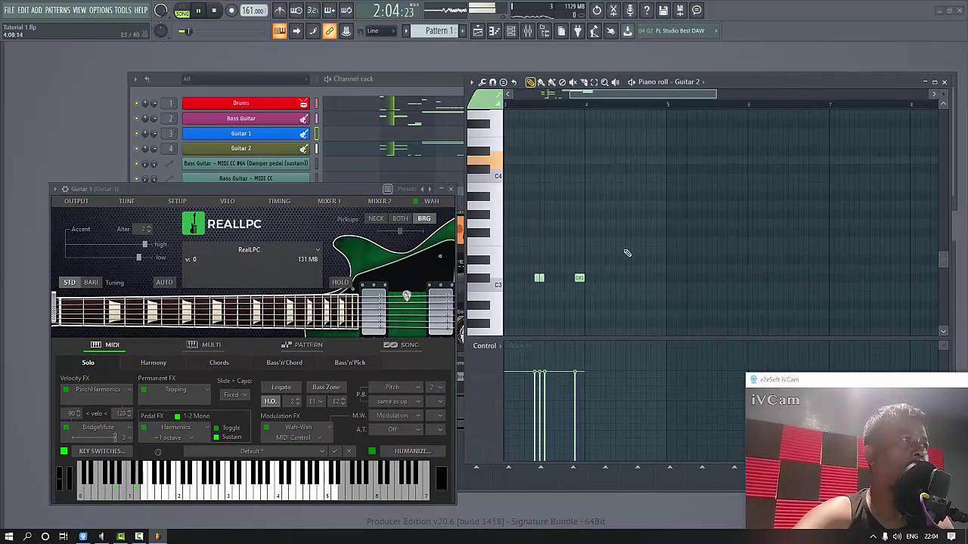
scroll(612, 261, "up", 5)
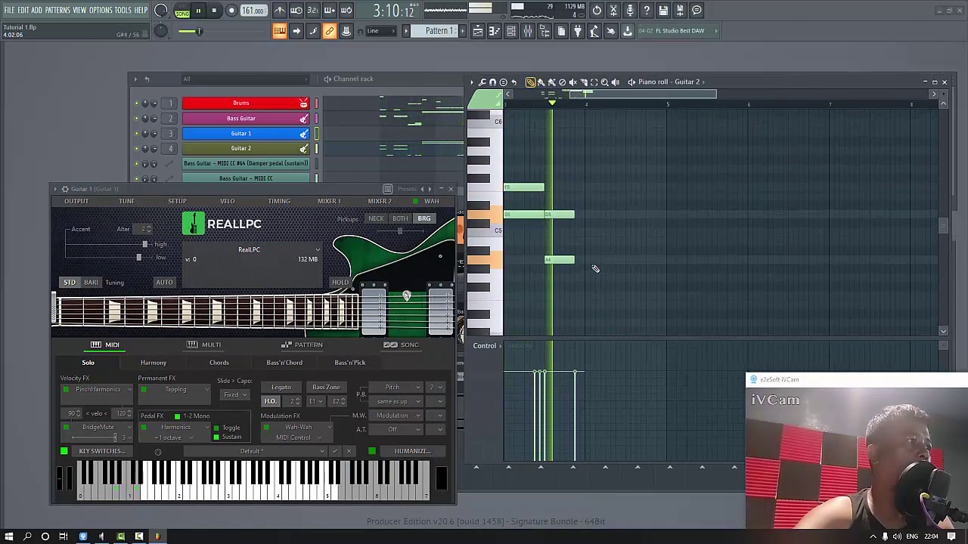
key("space")
scroll(594, 267, "down", 5)
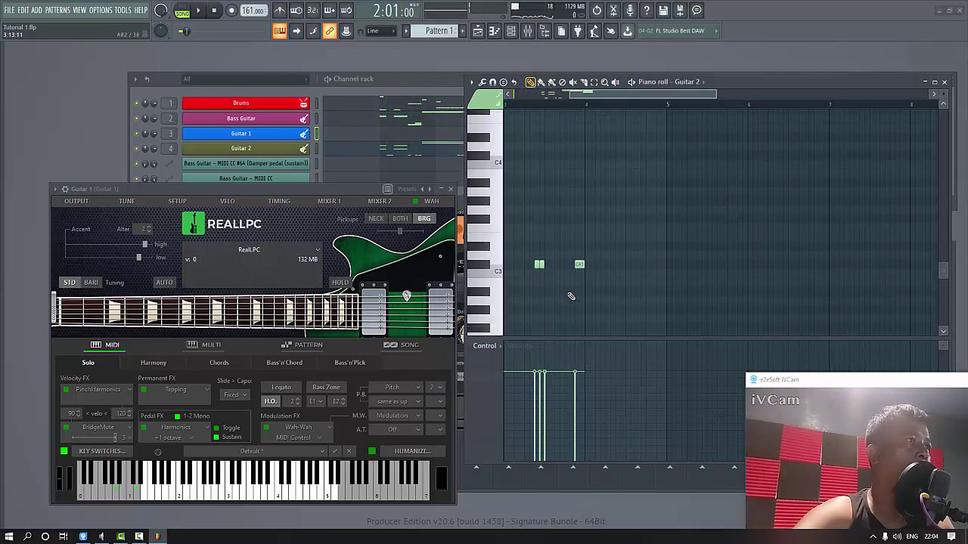
scroll(571, 296, "down", 1)
left_click(572, 270)
mouse_move(569, 270)
left_mouse_down()
mouse_move(554, 324)
mouse_move(576, 258)
left_mouse_up()
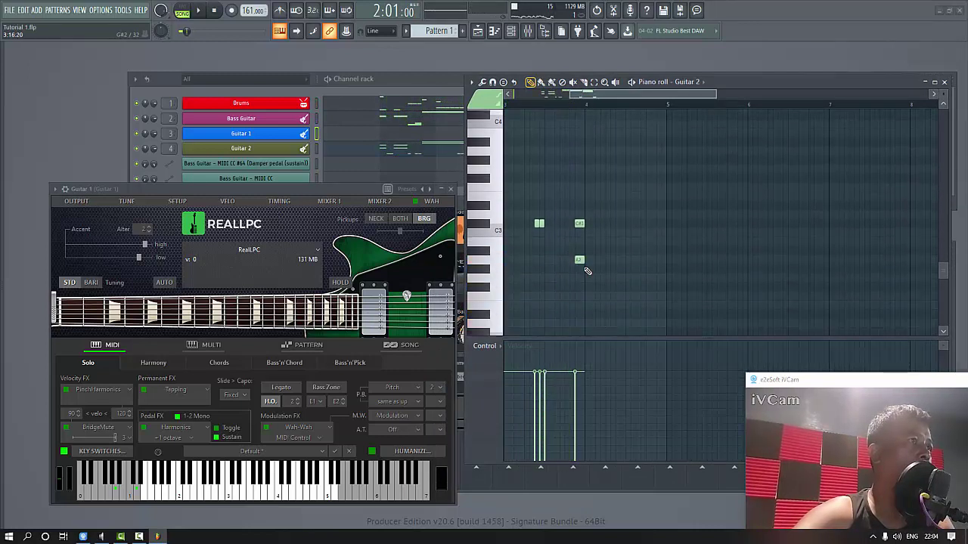
key("space")
Turn on the Slide(Legato) key switch in the Guitar 2 instrument and play the riff to hear it.
left_click(265, 151)
key("space")
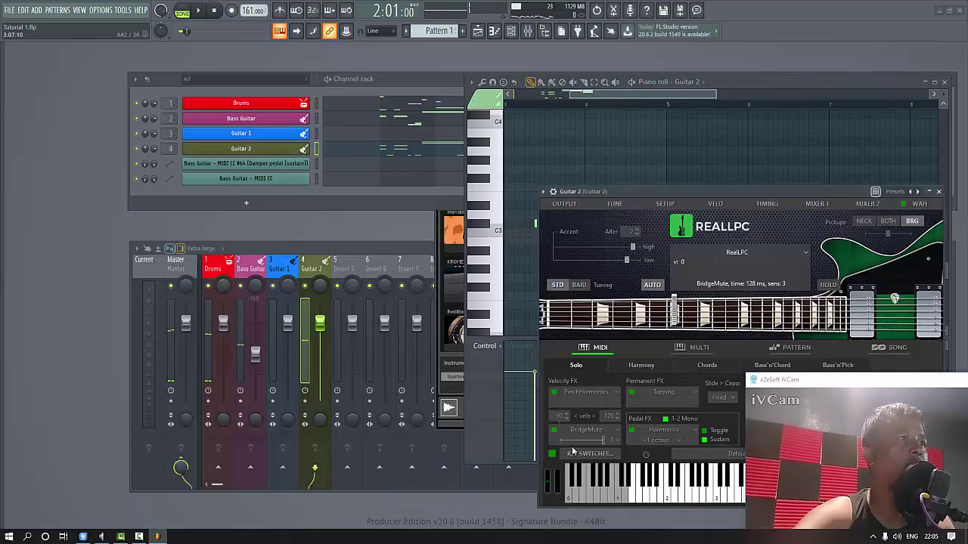
left_click(582, 454)
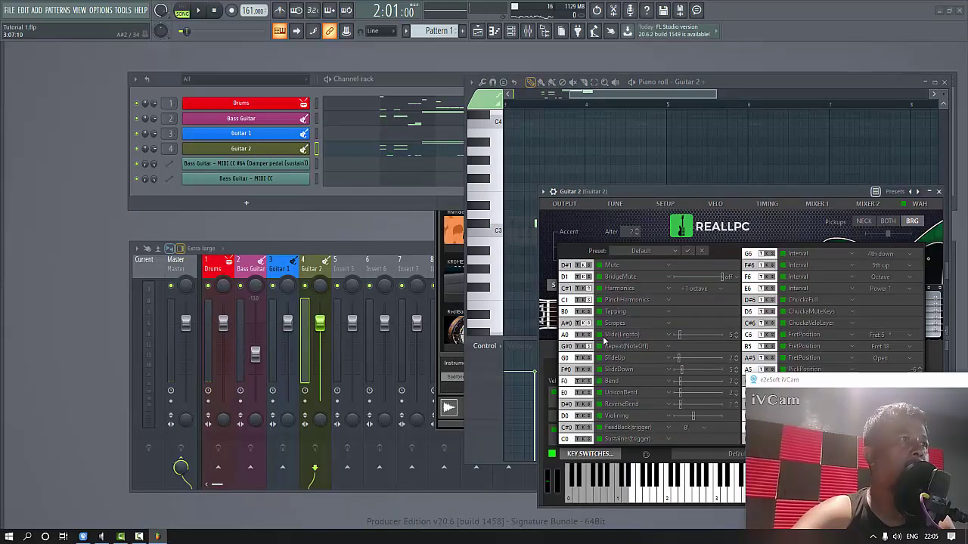
left_click(628, 92)
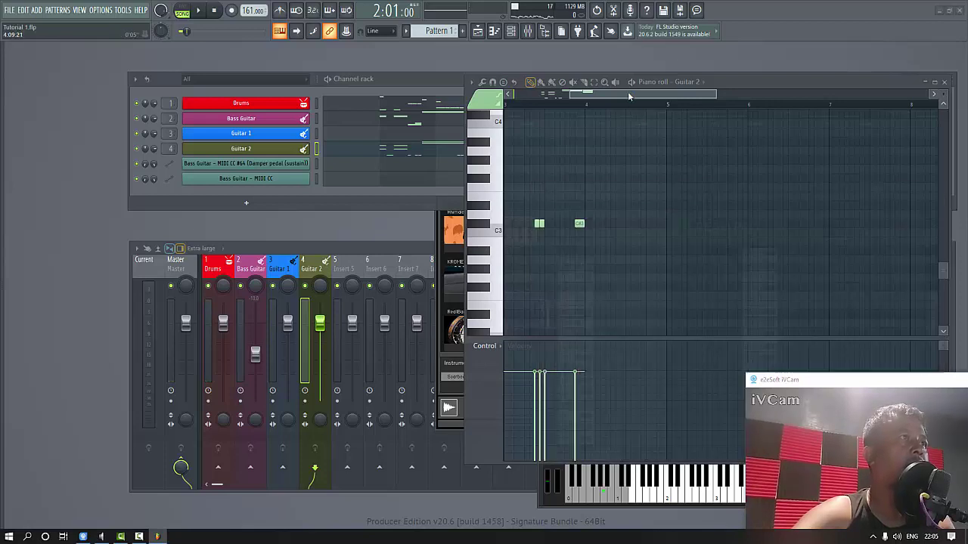
left_click_drag(622, 94, 611, 92)
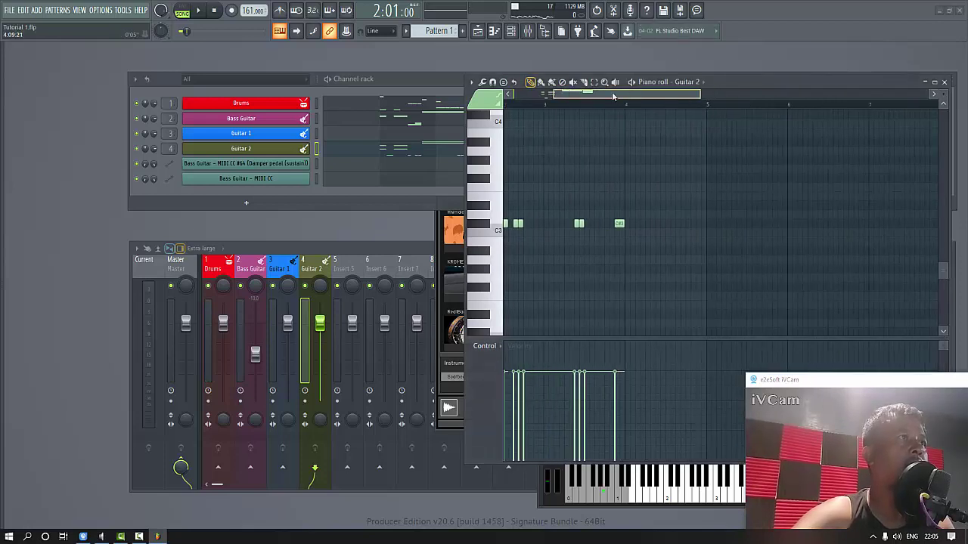
key("space")
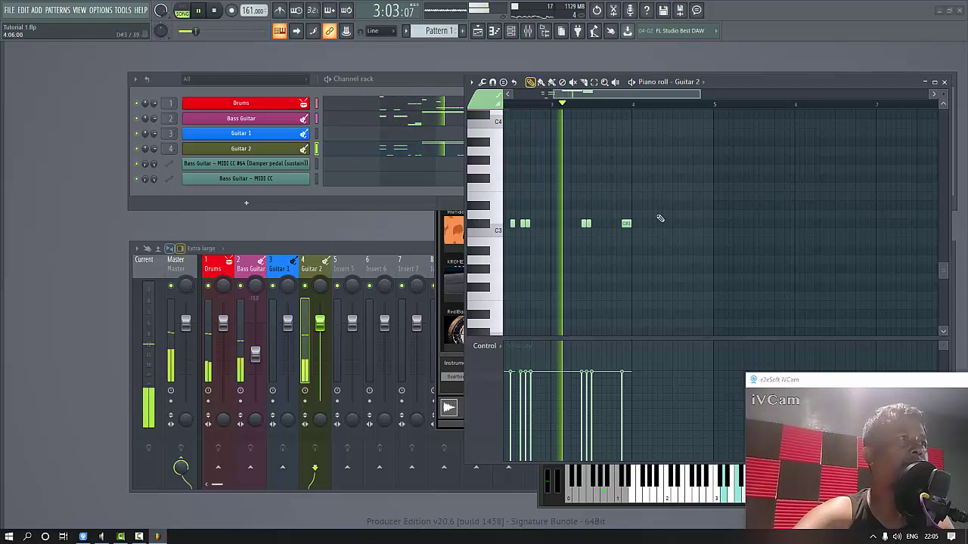
key("space")
Try a two-step D#2 note at 3:09 in the Guitar 2 piano roll.
scroll(616, 197, "down", 3)
scroll(614, 192, "down", 2)
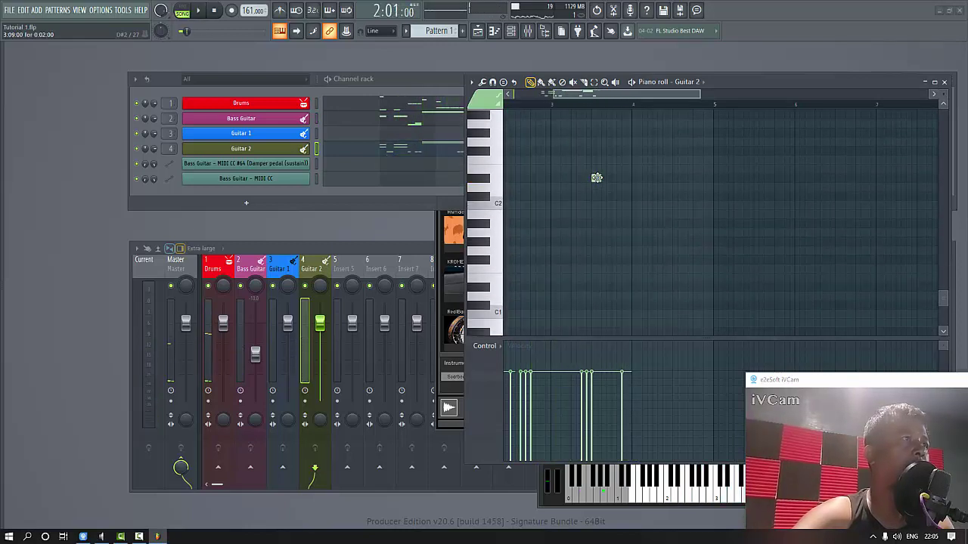
scroll(603, 186, "up", 5)
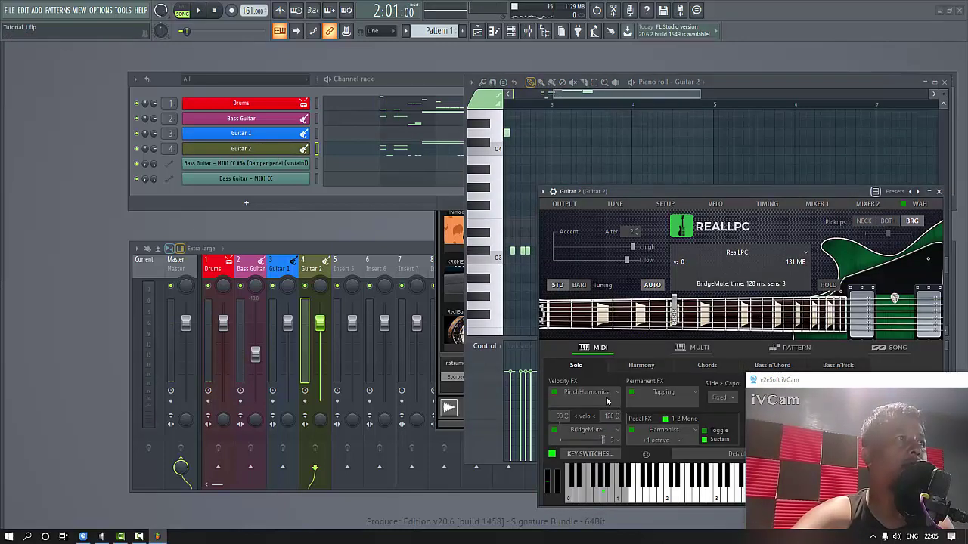
Switch the Guitar 2 key switch to SlideDown and play the riff to check the articulation.
left_click(589, 454)
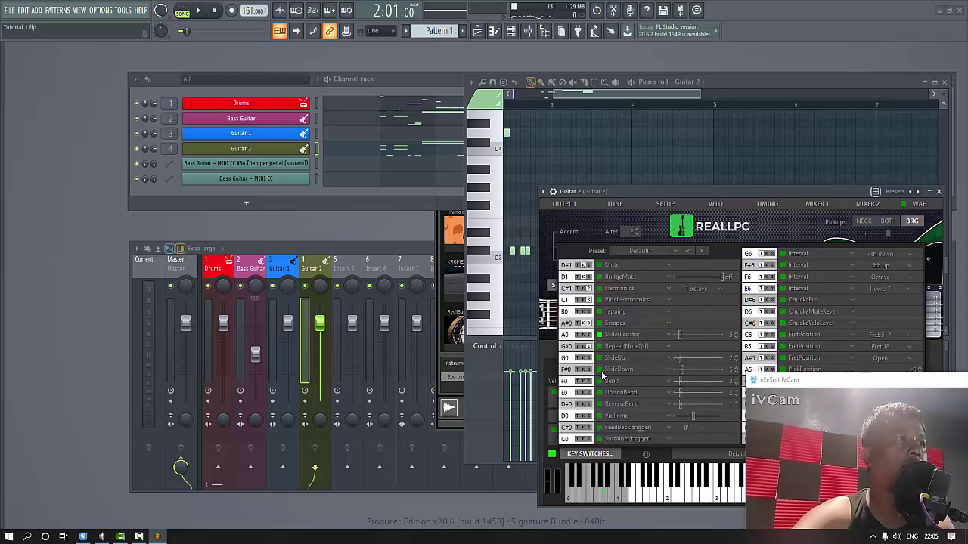
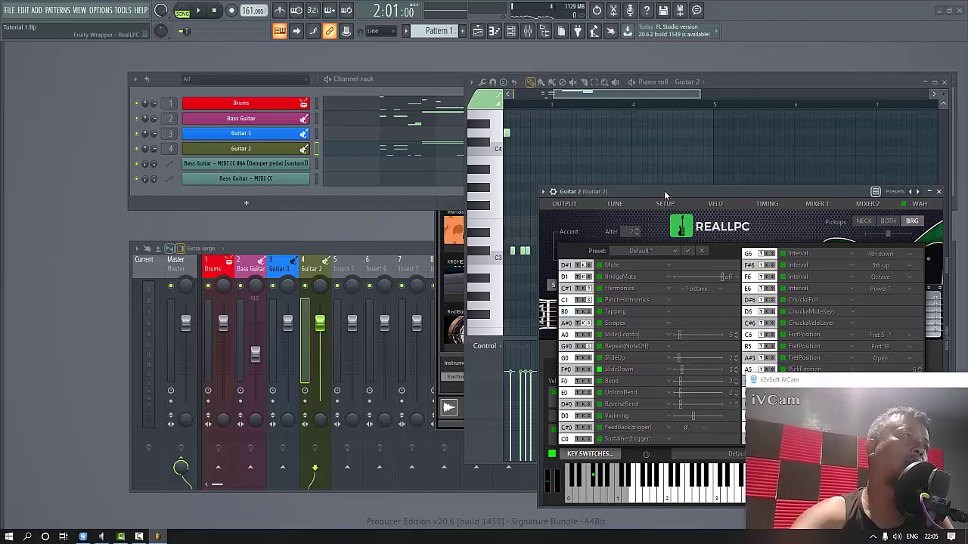
left_click(643, 98)
key("space")
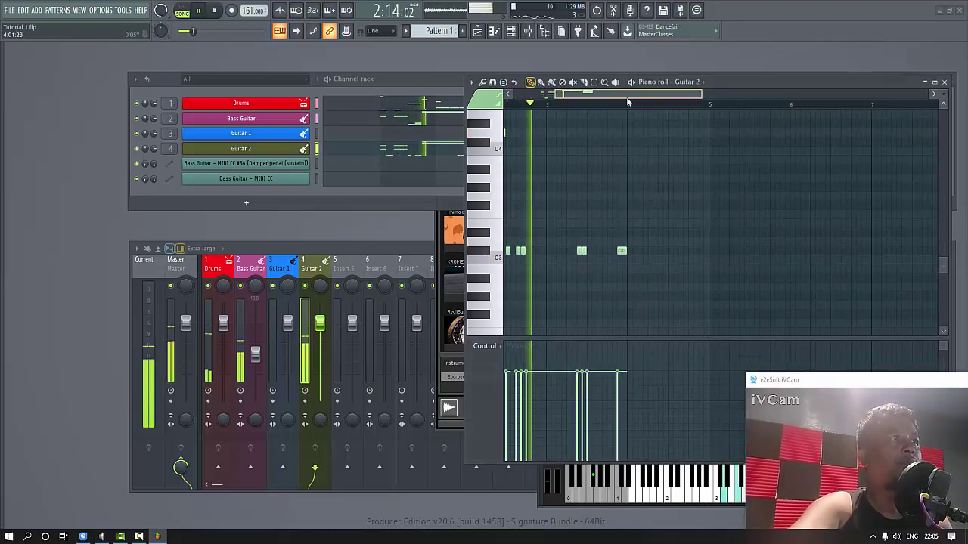
left_click_drag(632, 97, 626, 97)
key("space")
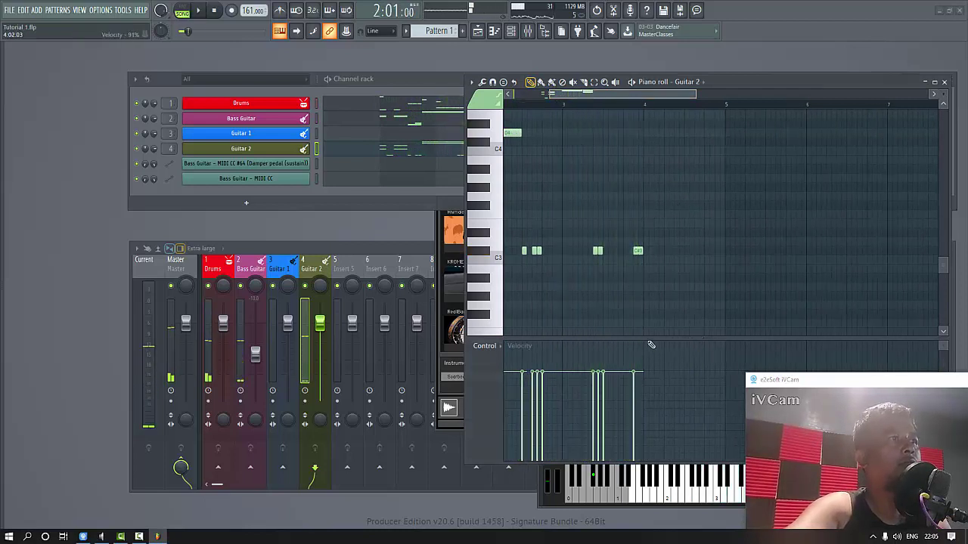
Add an F#2 note at 3:09, extend it to six steps, and play the riff.
left_click_drag(615, 297, 616, 322)
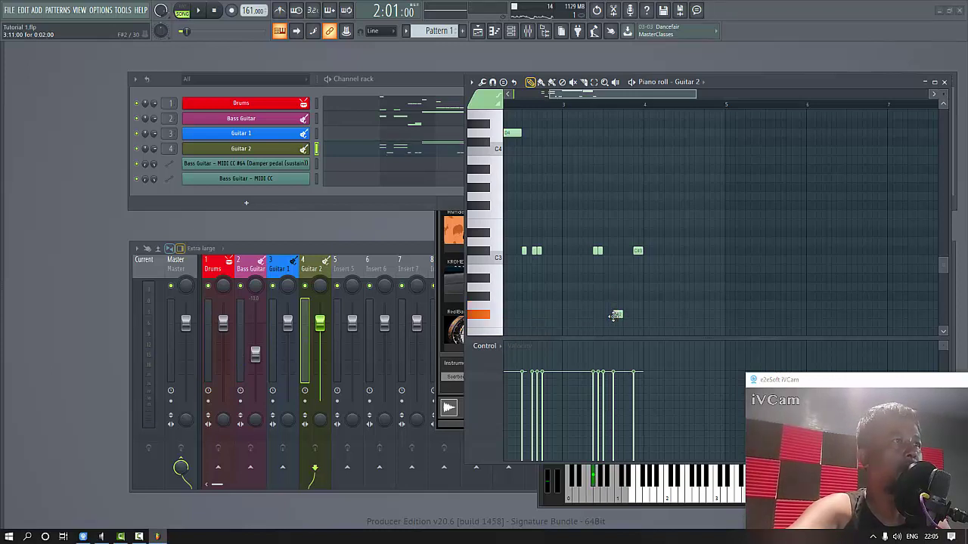
key("space")
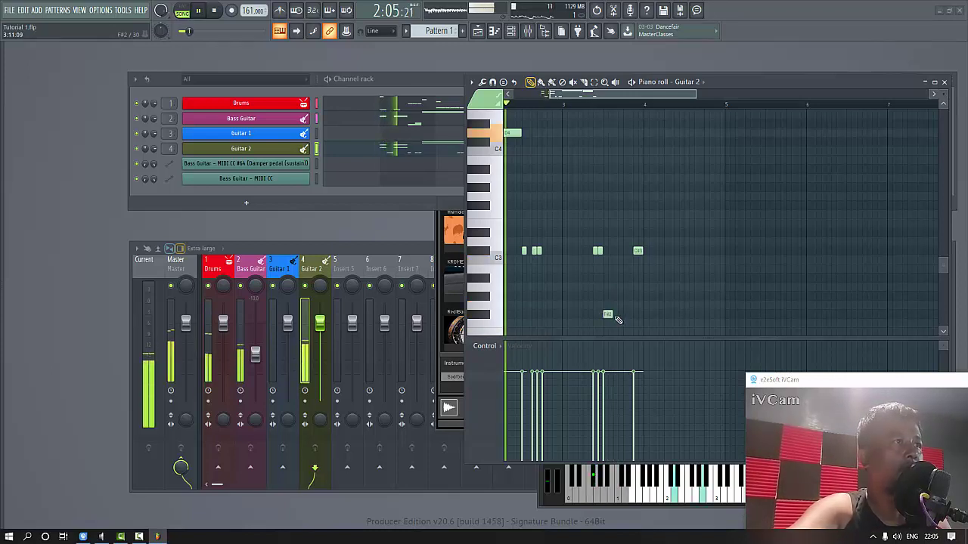
left_click_drag(610, 316, 631, 314)
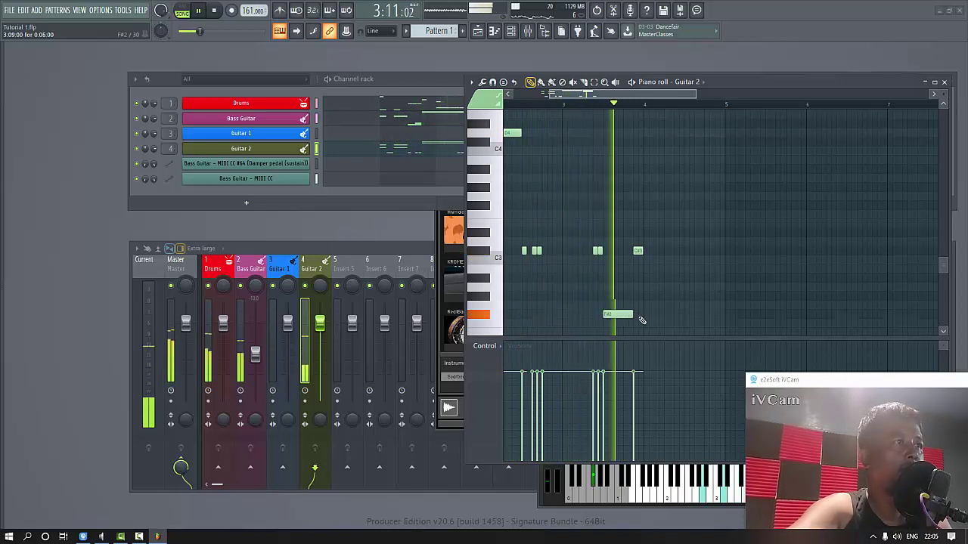
key("space")
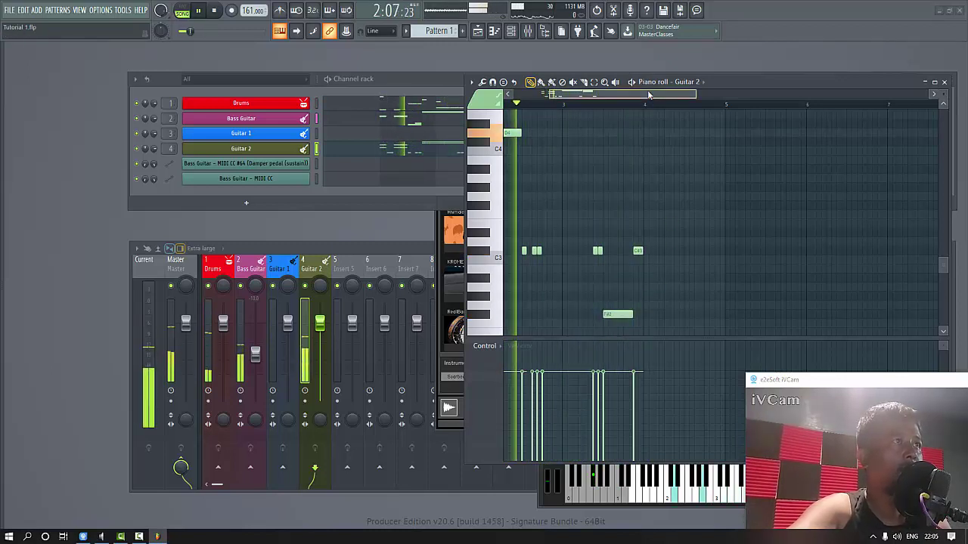
Solo the Guitar 2 mixer track while the riff plays and return to its piano roll.
left_click_drag(737, 84, 712, 82)
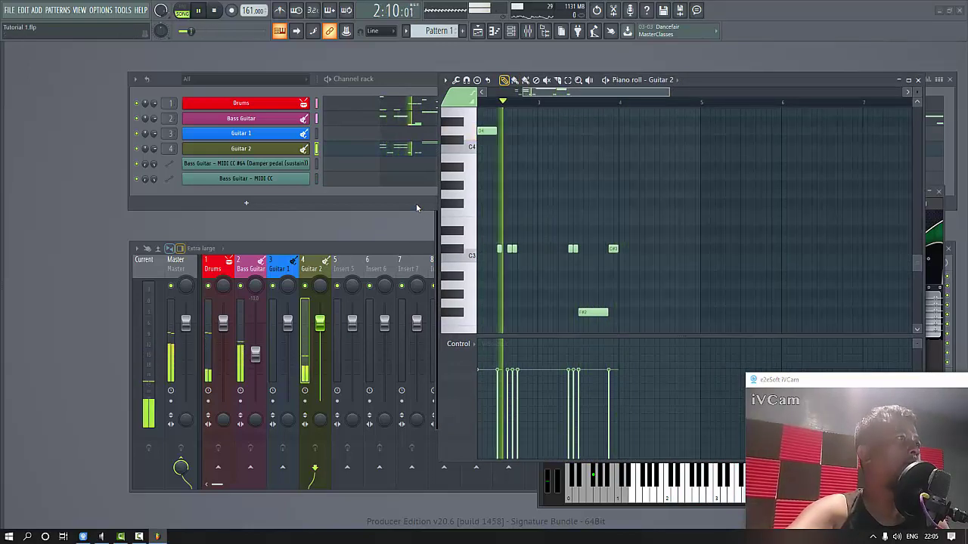
right_click(310, 287)
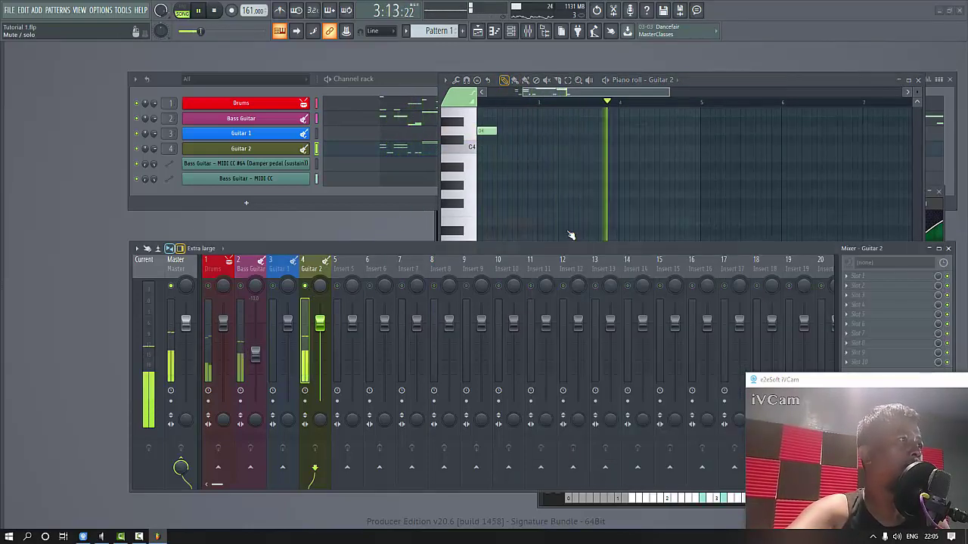
left_click(611, 94)
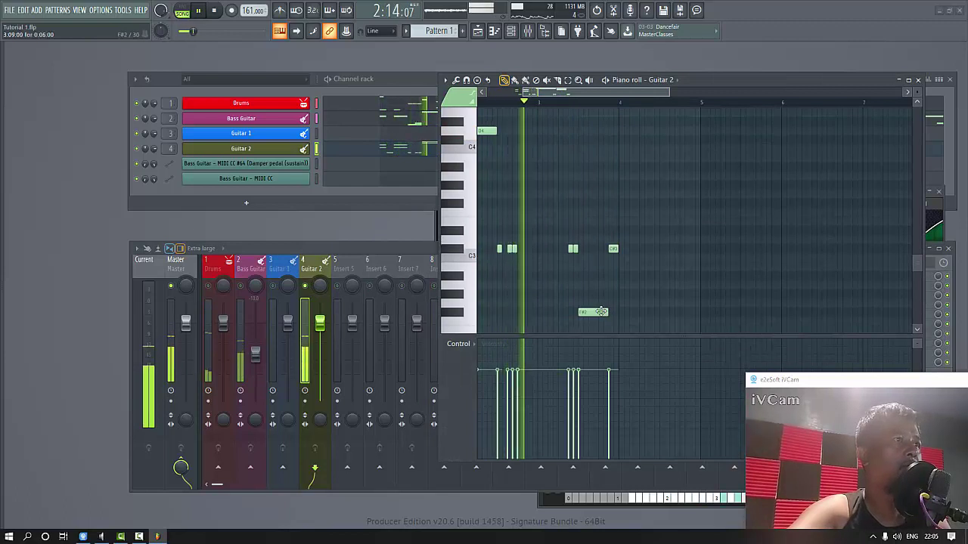
Play the Guitar 2 riff repeatedly to check the six-step F#2 note at 3:09.
mouse_move(603, 311)
left_mouse_down()
mouse_move(614, 311)
mouse_move(592, 313)
left_mouse_up()
key("space")
key("space")
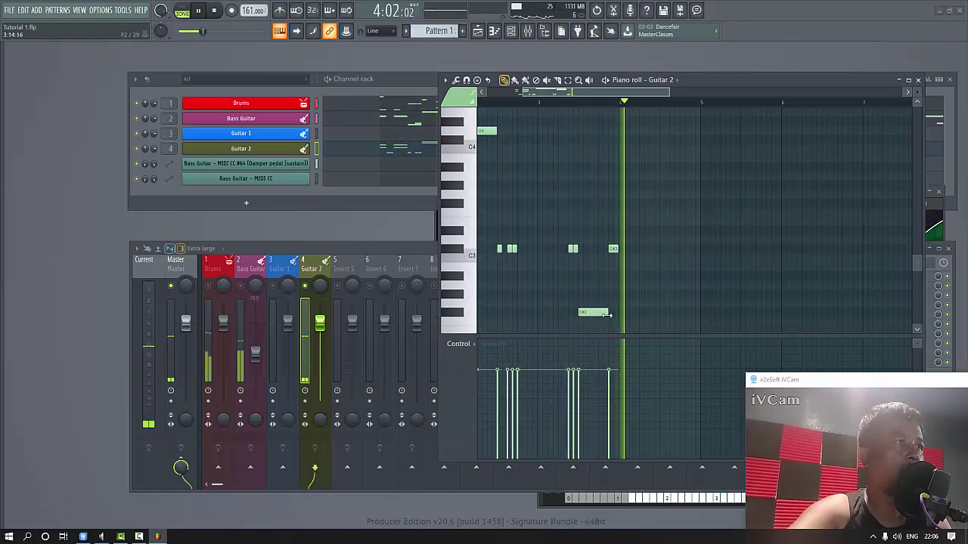
key("space")
key("space")
key("space")
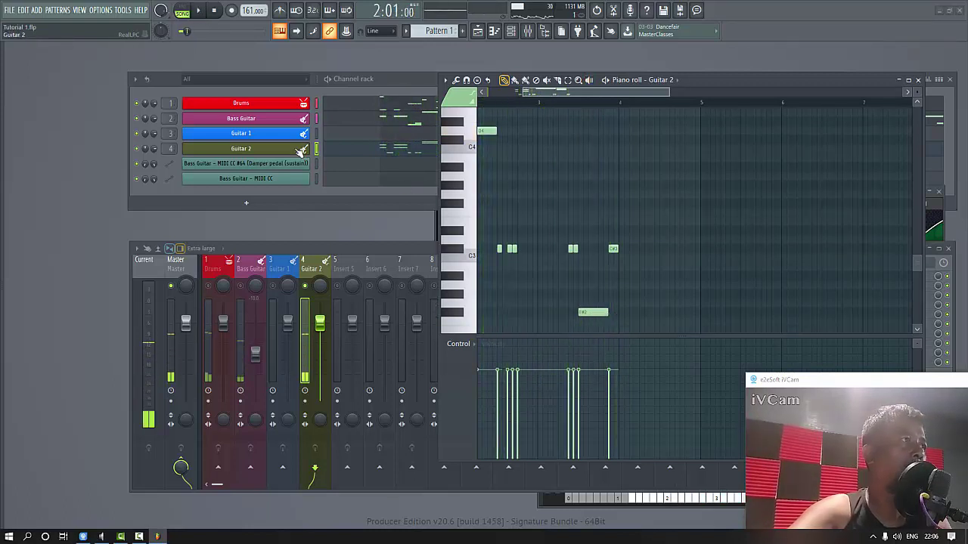
Try a higher SlideDown slider setting in the Guitar 2 instrument's key switches and play the riff.
left_click(300, 150)
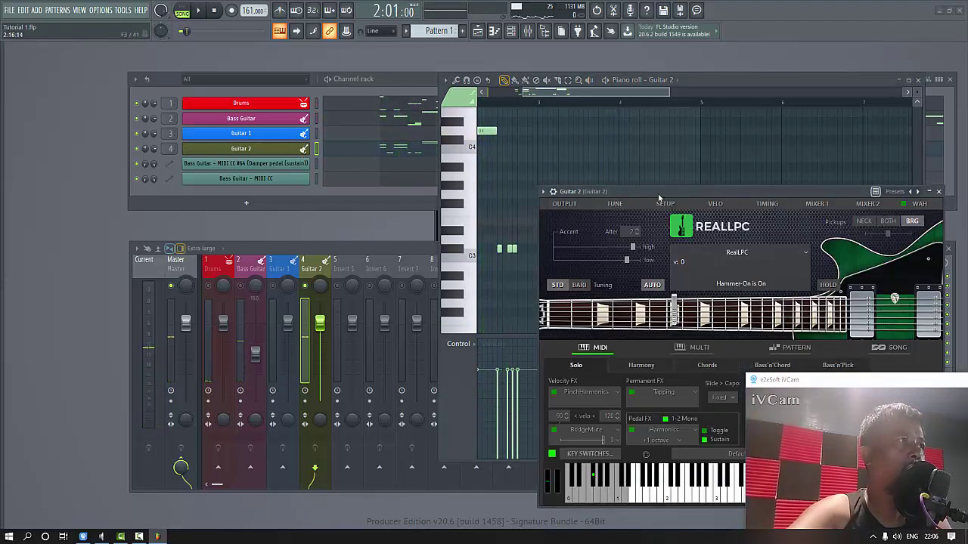
left_click_drag(658, 193, 646, 129)
key("space")
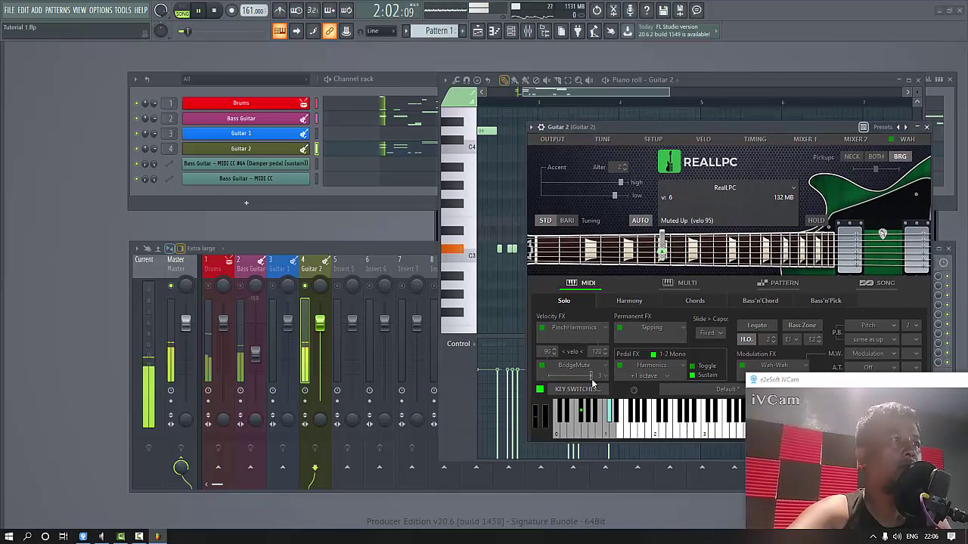
key("space")
left_click(590, 387)
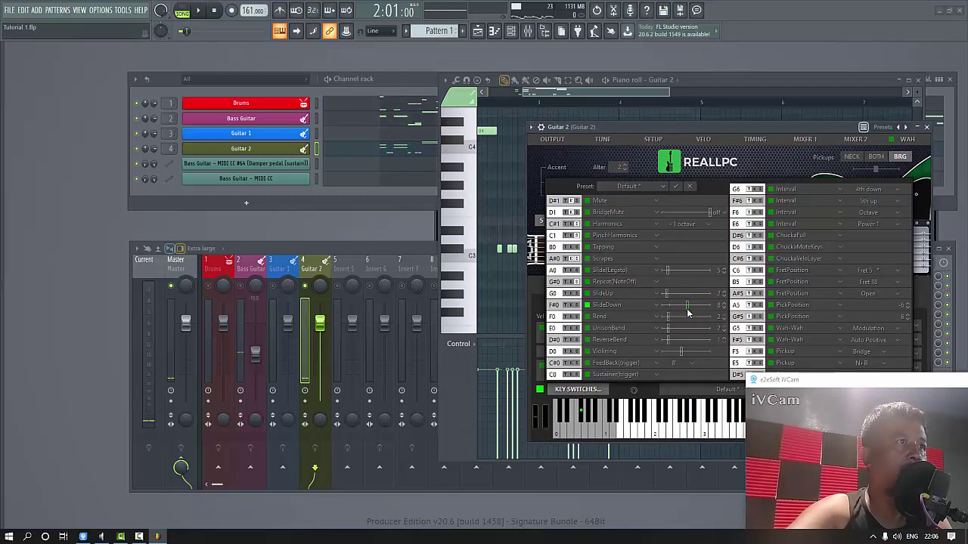
key("space")
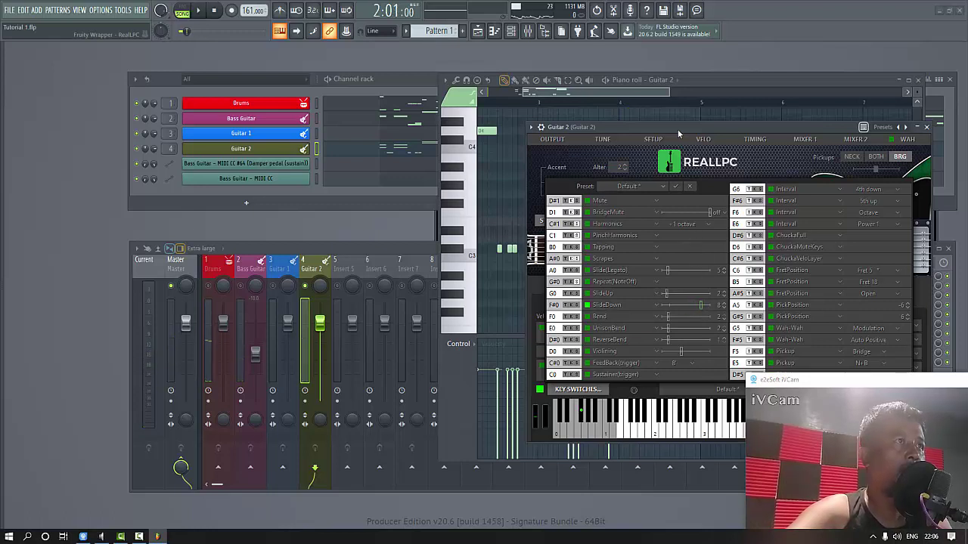
key("space")
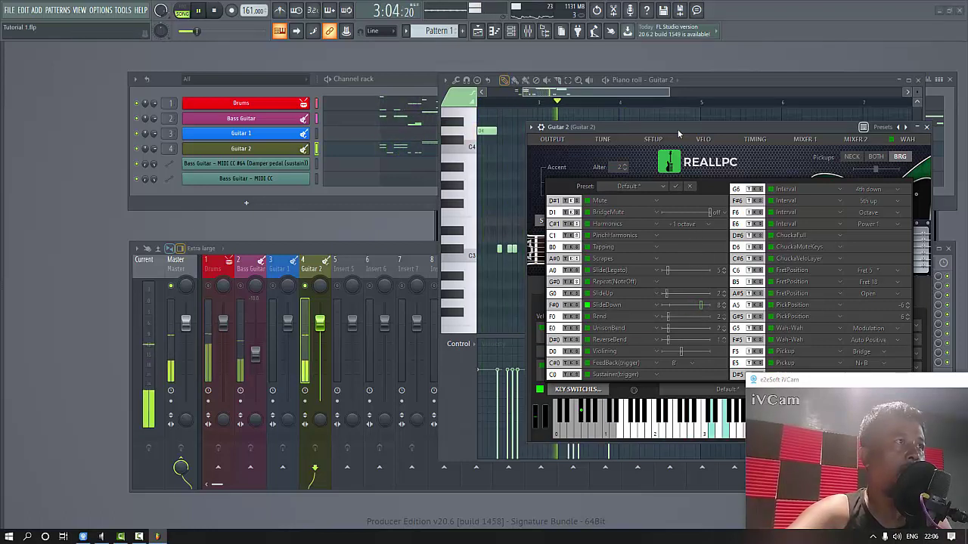
key("space")
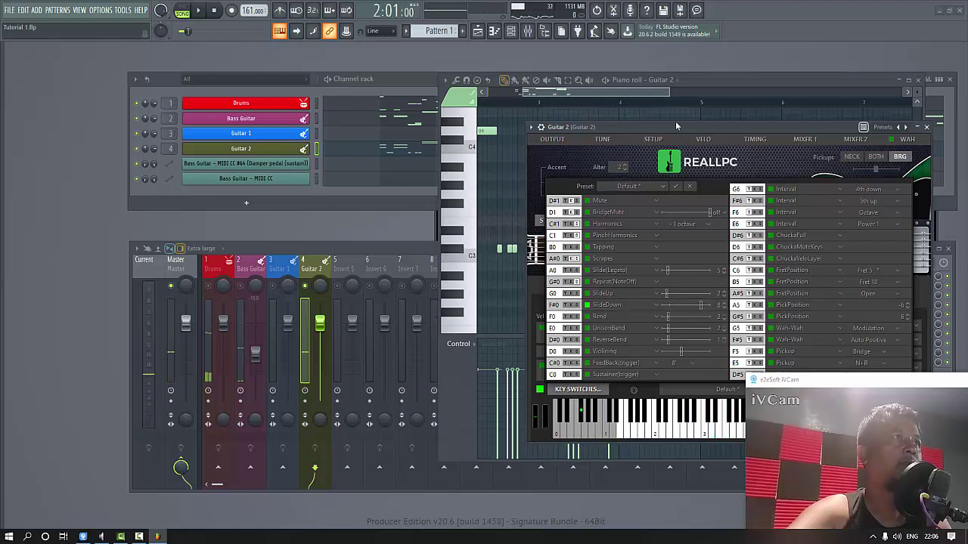
Add a two-step C#3 note at 3:13 in the Guitar 2 piano roll and shorten the F#2 note at 3:09 to four steps, checking by ear.
left_click(654, 92)
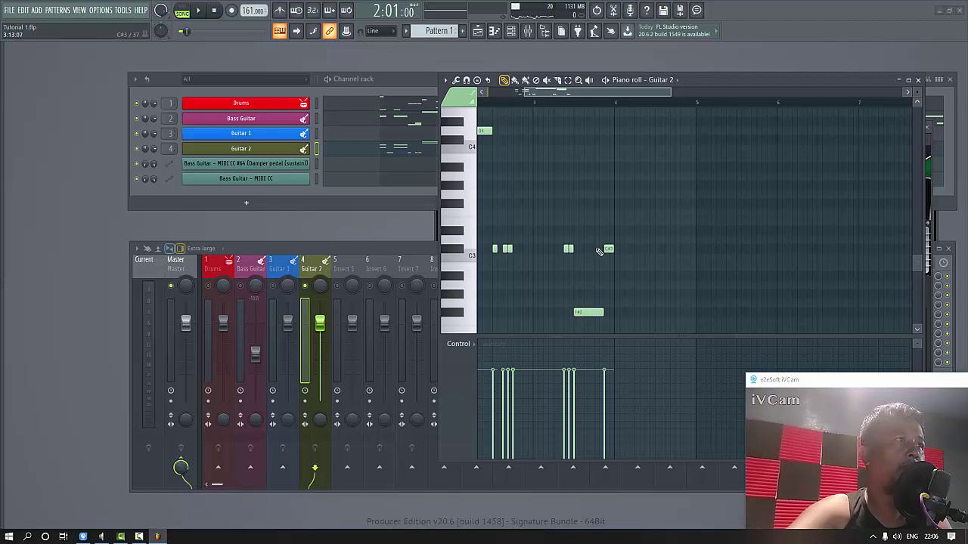
key("space")
scroll(592, 96, "left", 1)
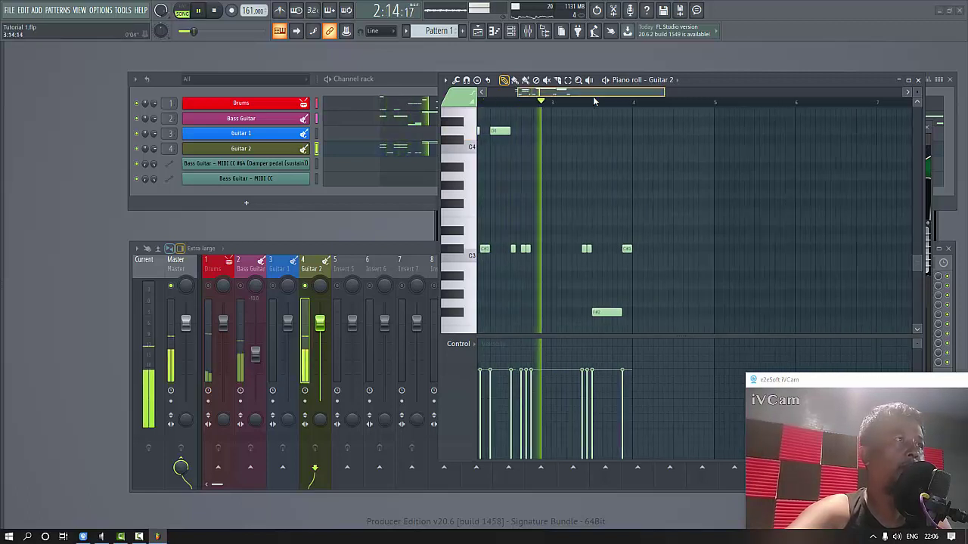
key("space")
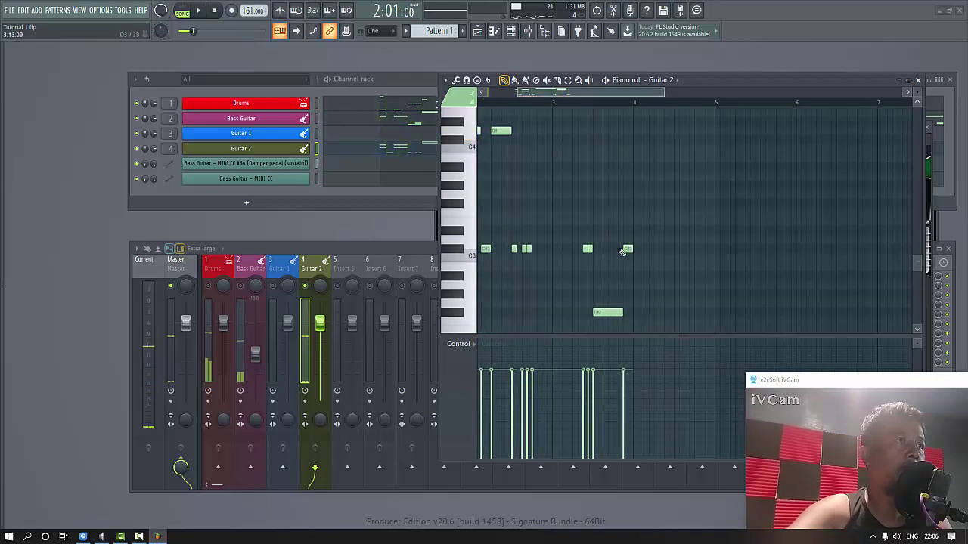
left_click(617, 249)
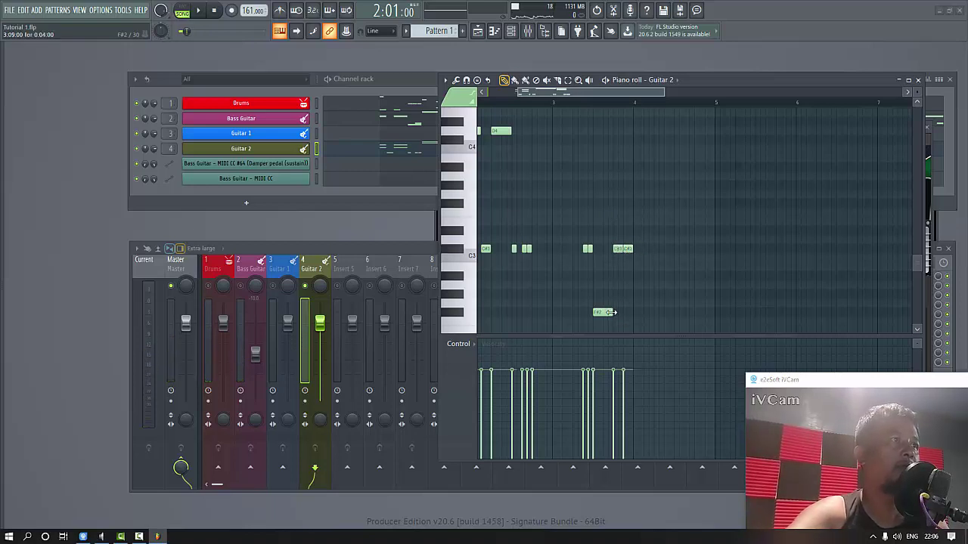
key("space")
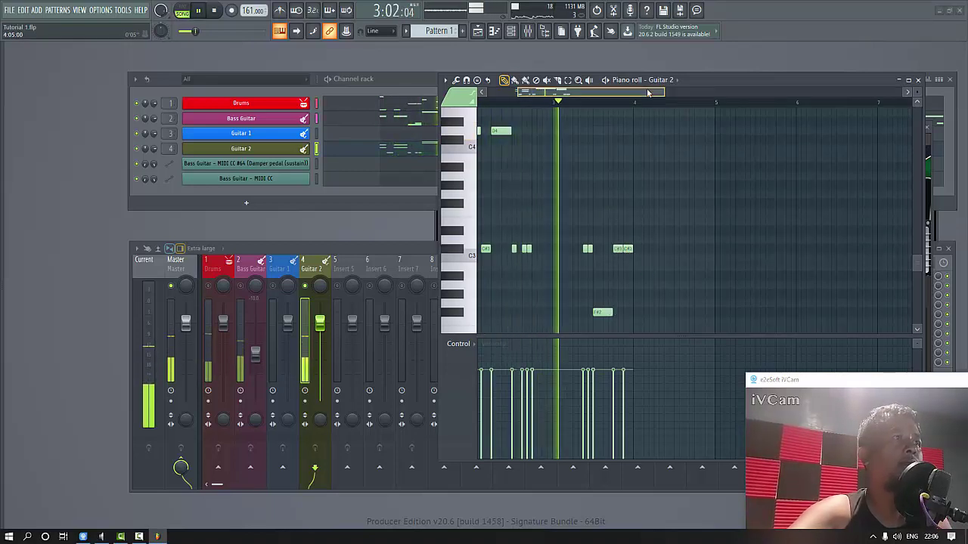
key("space")
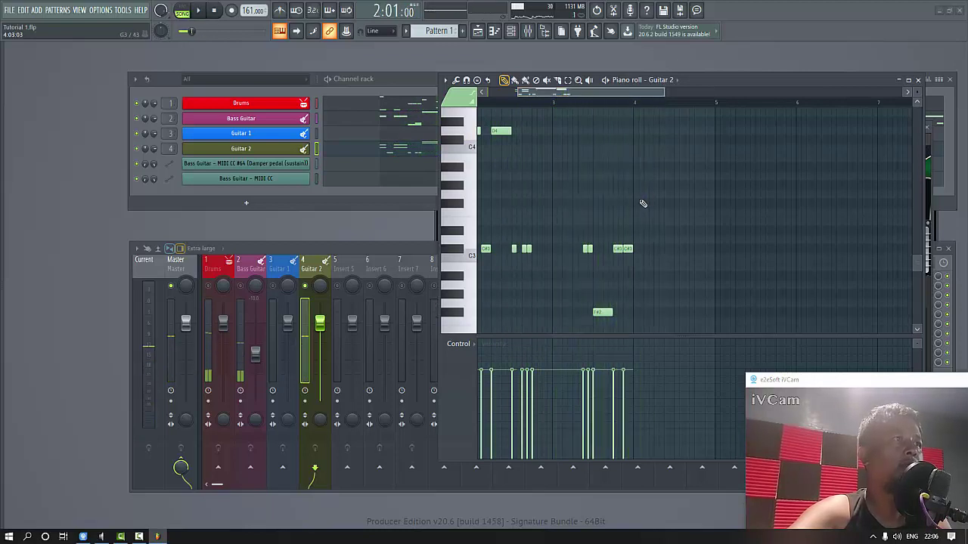
Shorten the D5 and A4 notes at 3:09 to four steps and play the riff.
key("space")
scroll(641, 204, "up", 5)
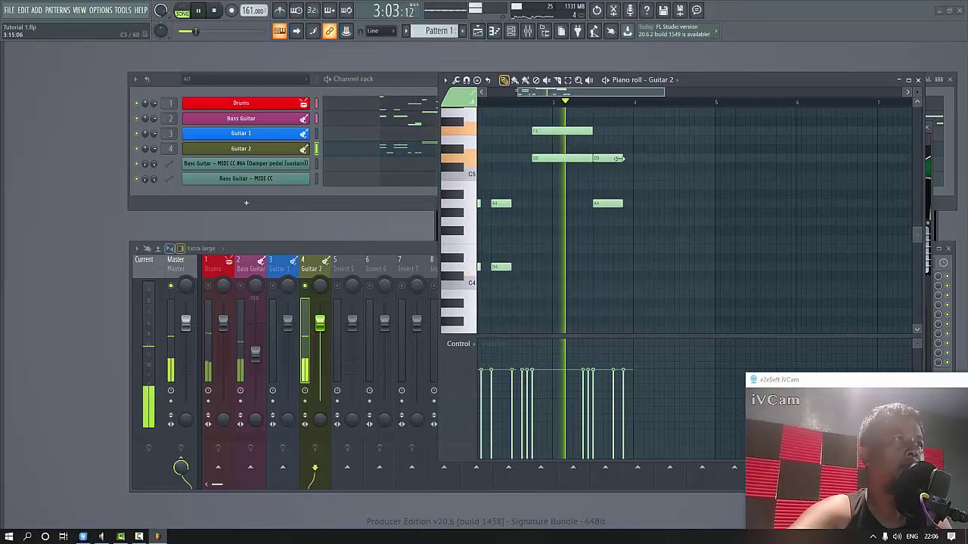
left_click_drag(616, 137, 612, 207)
key("space")
scroll(612, 212, "down", 3)
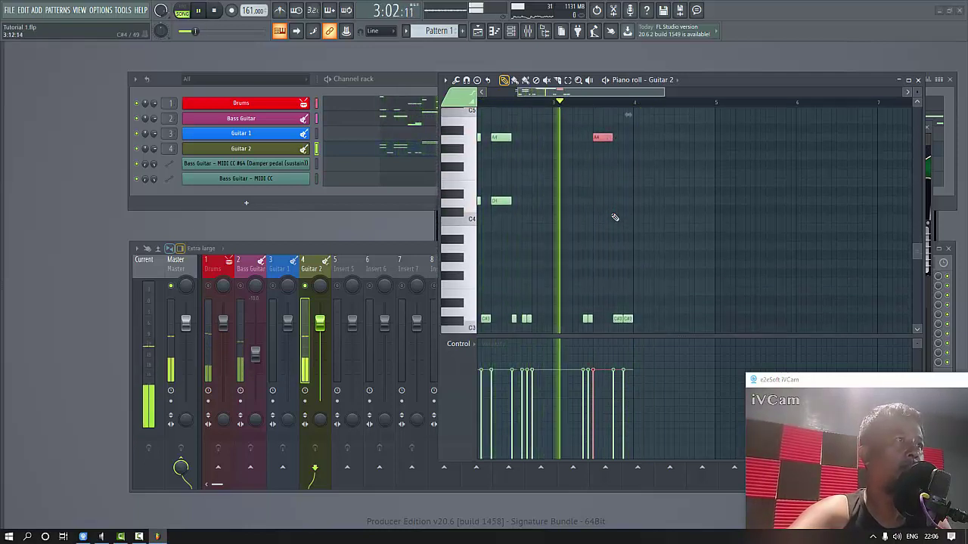
key("space")
Play the riff again to check the low F#2 note against the shortened upper notes.
scroll(615, 217, "down", 3)
left_click(604, 231)
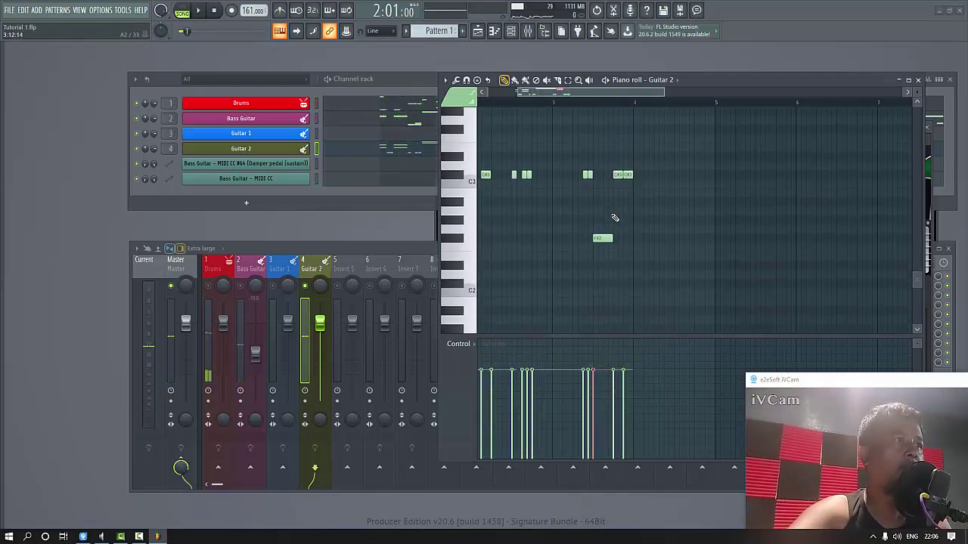
key("space")
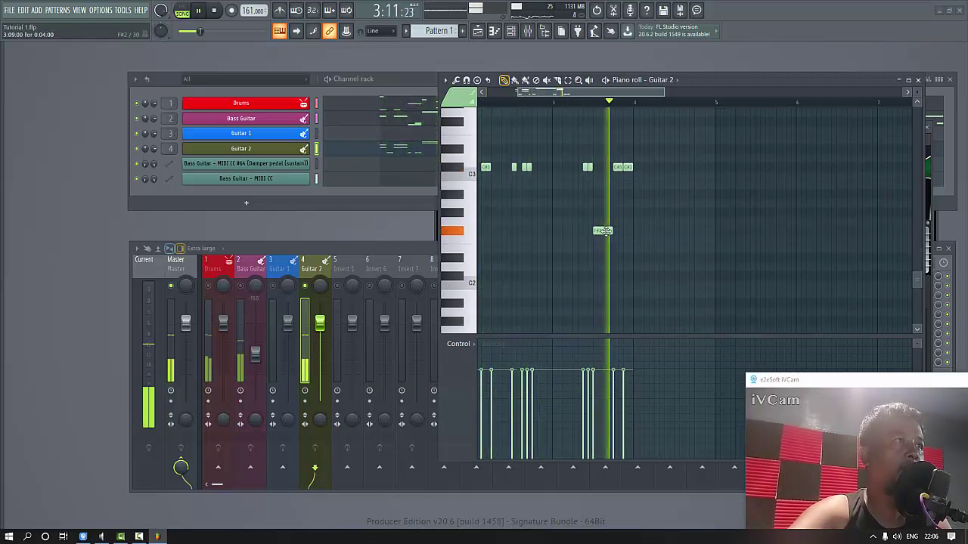
key("space")
key("space")
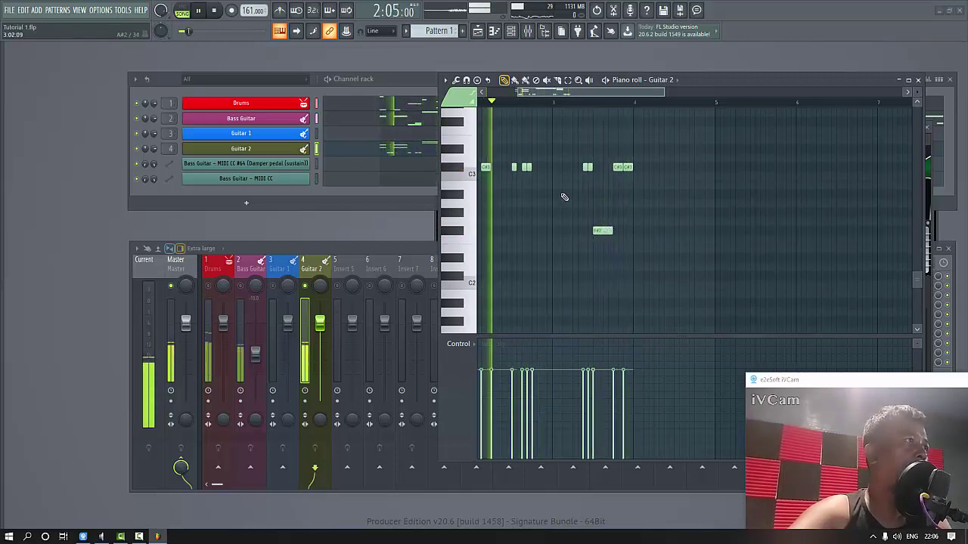
Lower the SlideDown slider in the Guitar 2 instrument's key switches and play the riff.
left_click(281, 151)
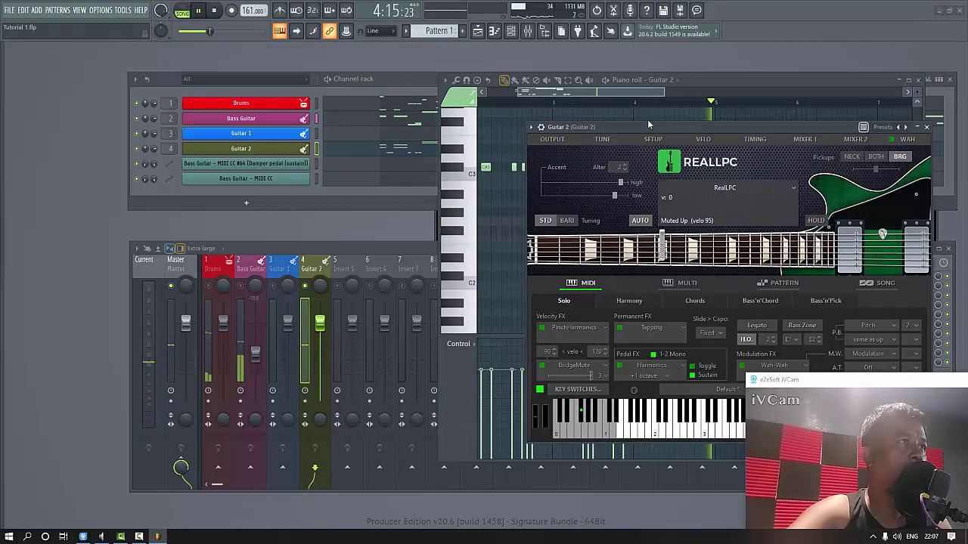
left_click_drag(649, 123, 649, 122)
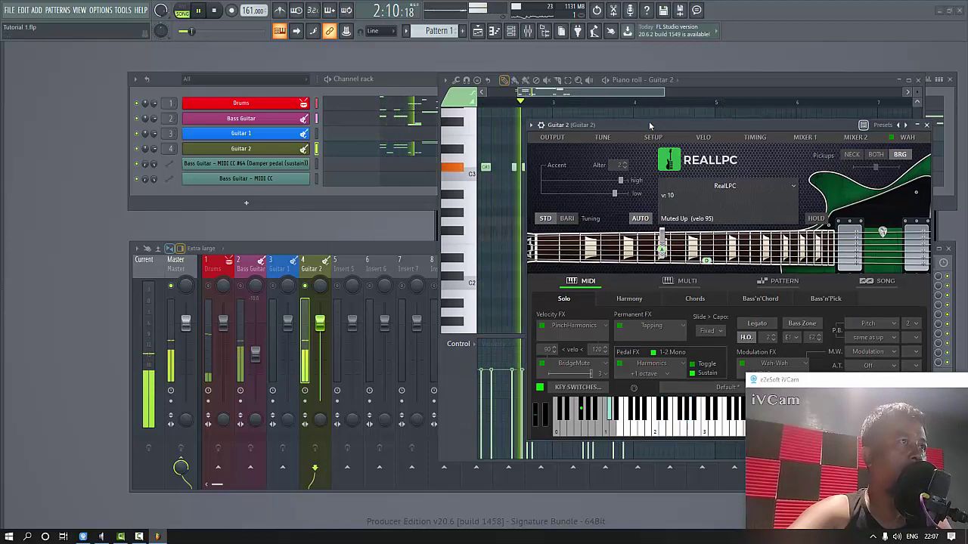
key("space")
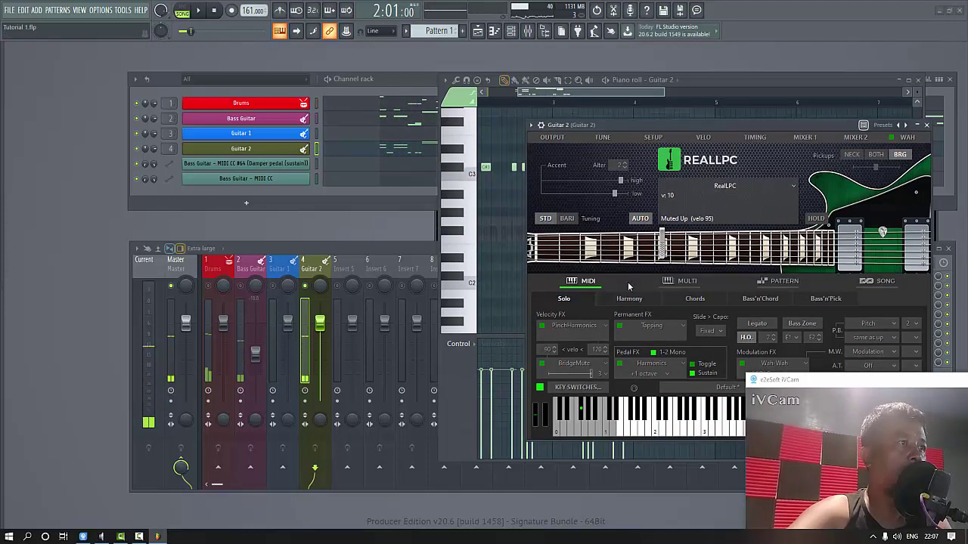
left_click(579, 386)
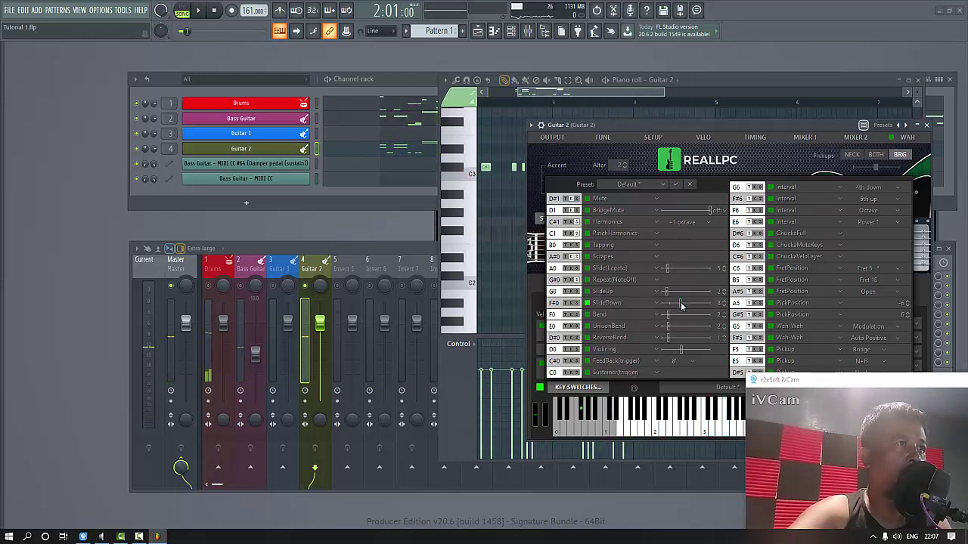
key("space")
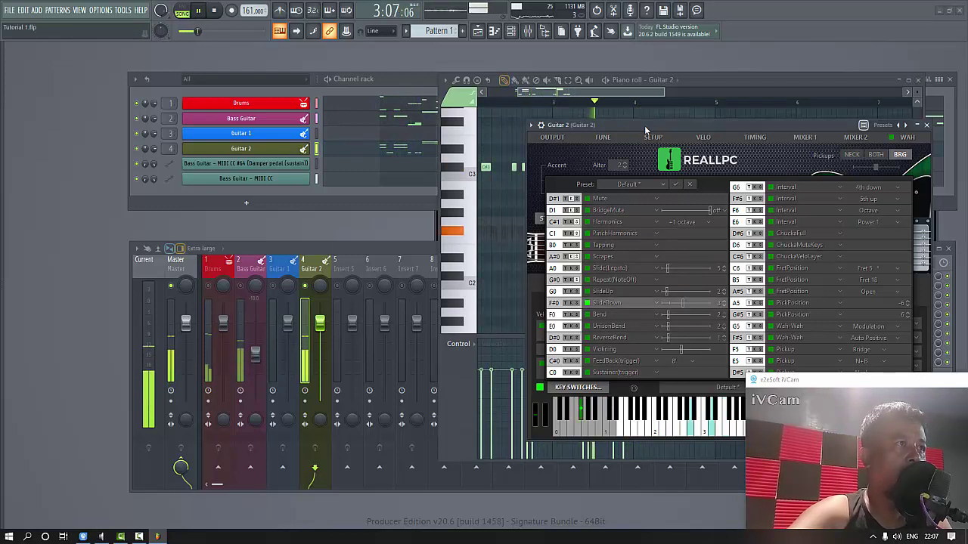
key("space")
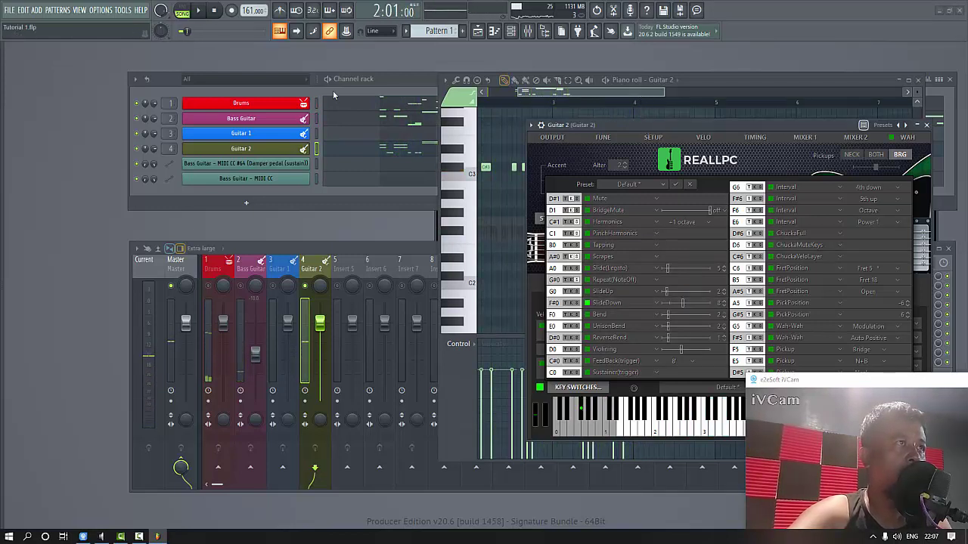
Unsolo the Guitar 2 mixer track and lower the Bass Guitar fader slightly while the song plays.
left_click(310, 287)
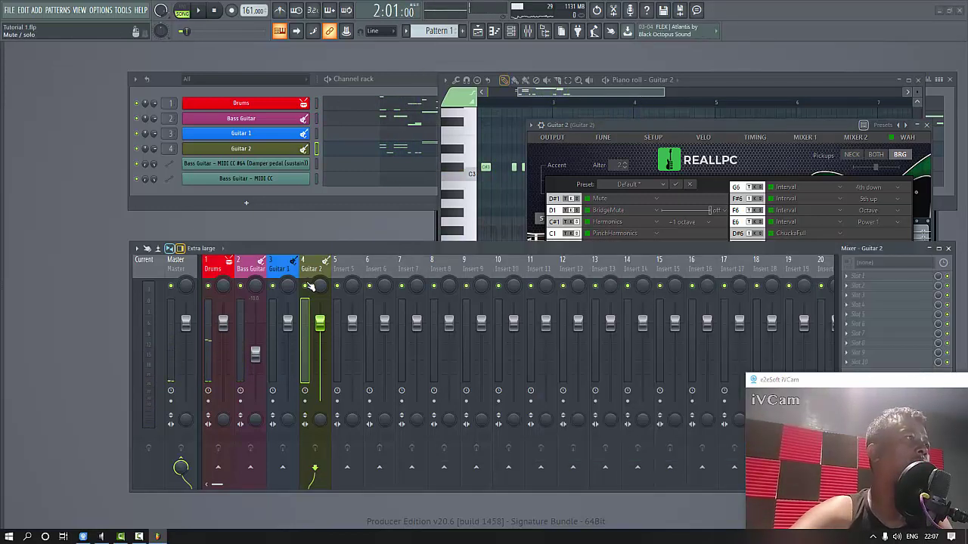
key("space")
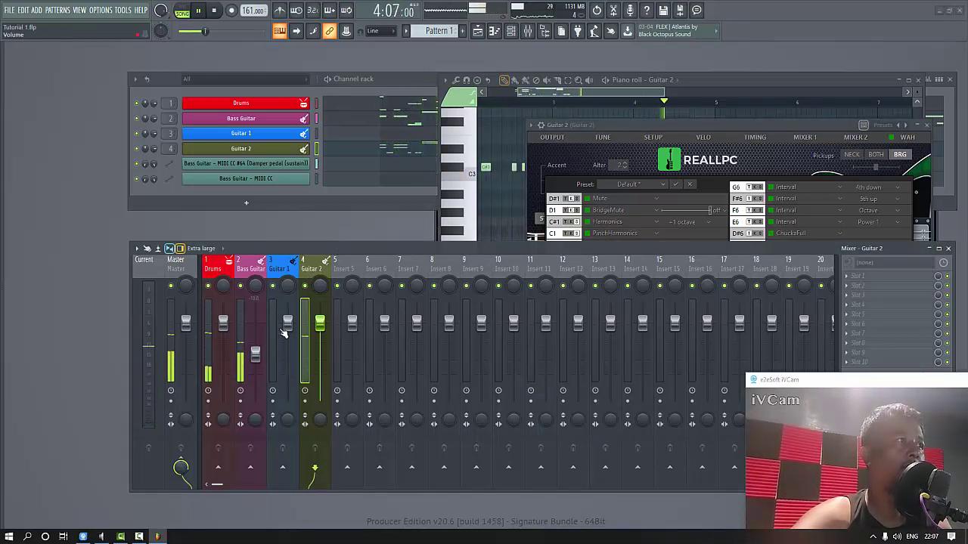
left_click_drag(253, 356, 257, 371)
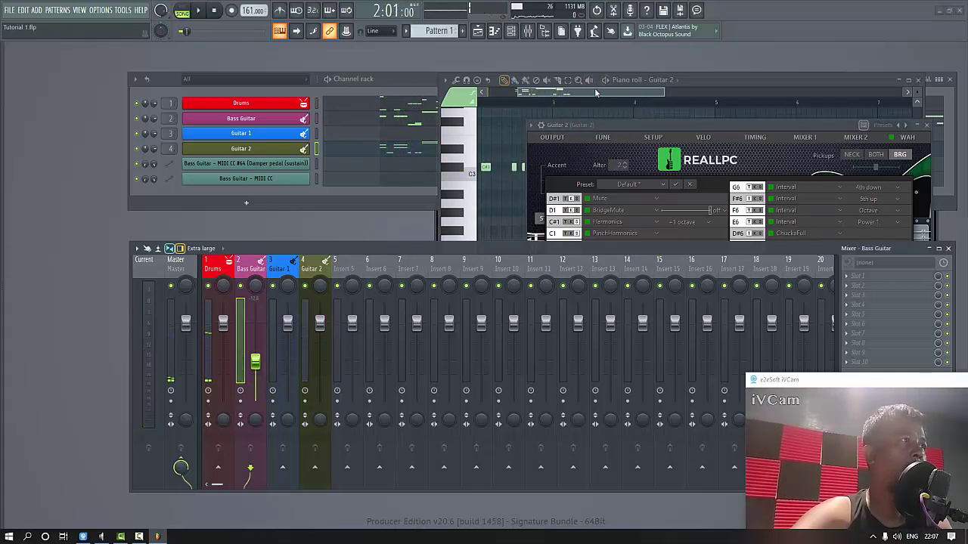
Select the entire two-bar Guitar 2 riff and place three copies of it at bars 4, 6 and 8, playing the song alongside.
left_click(596, 92)
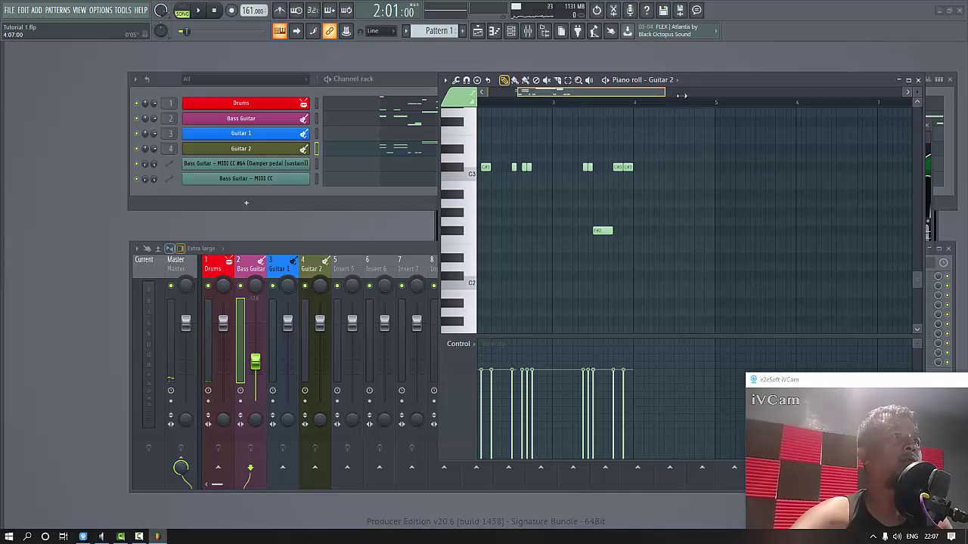
left_click_drag(681, 96, 901, 96)
left_click_drag(597, 96, 540, 97)
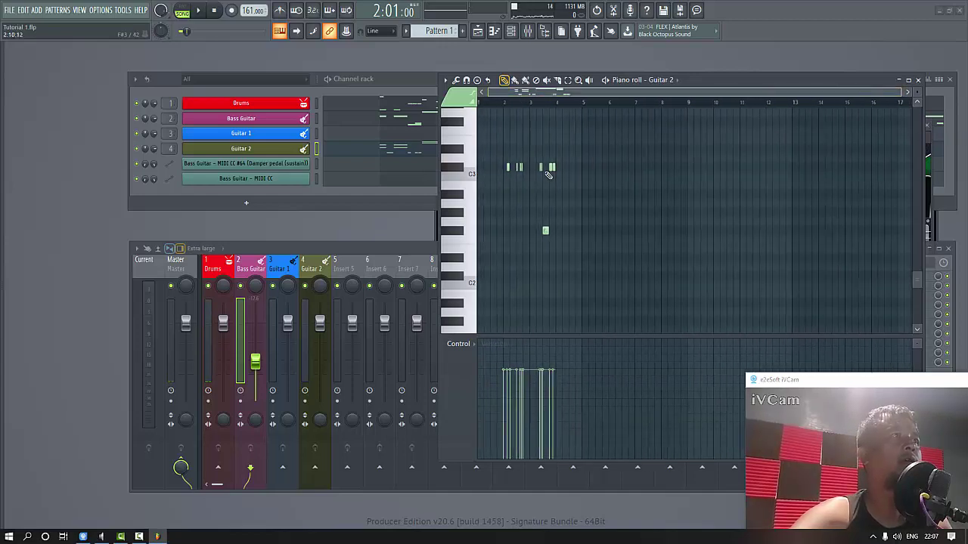
scroll(551, 181, "up", 10)
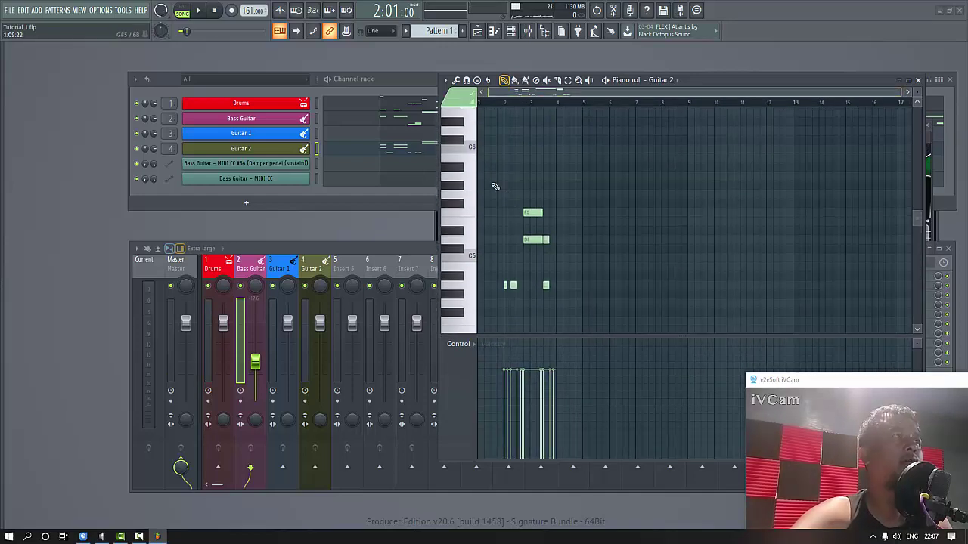
left_click_drag(492, 183, 660, 488)
scroll(618, 308, "up", 1)
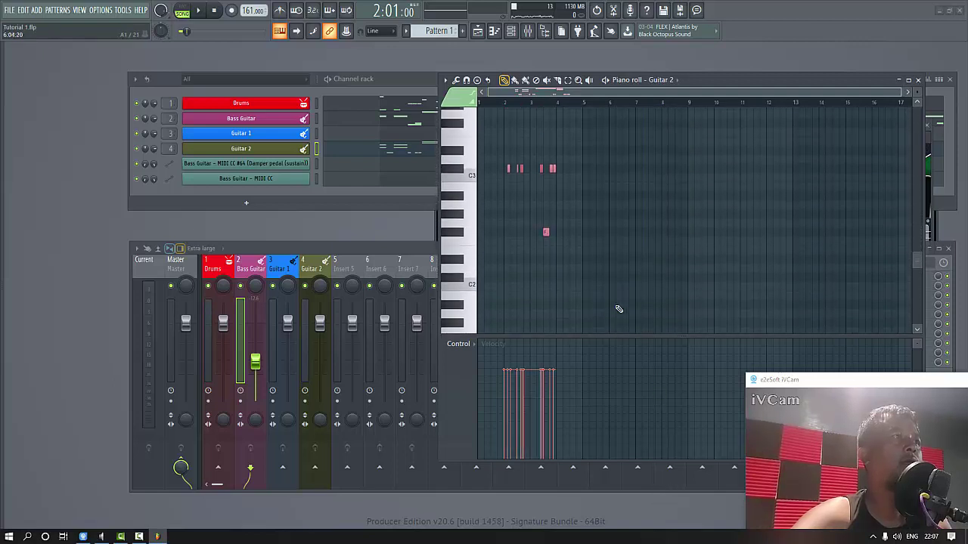
scroll(619, 308, "up", 6)
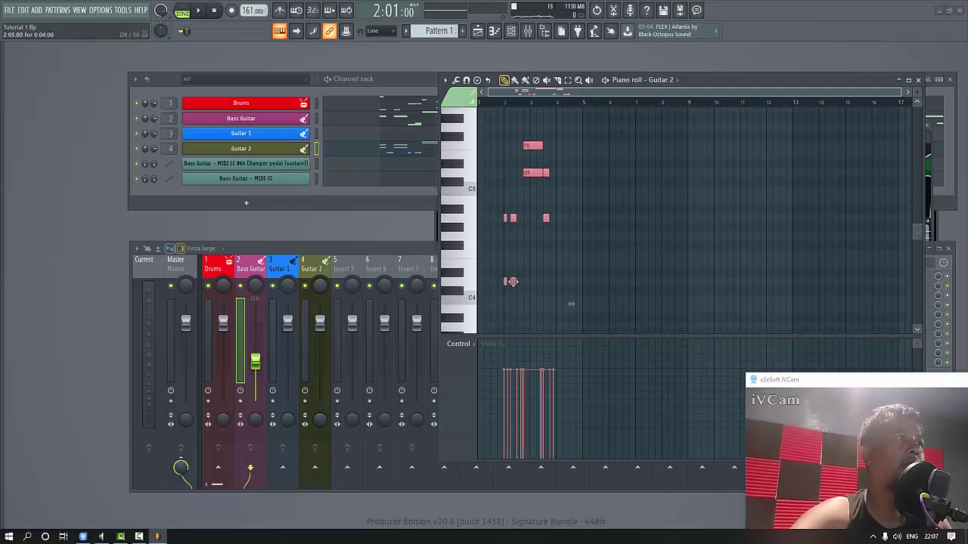
left_click_drag(511, 281, 616, 281)
key("space")
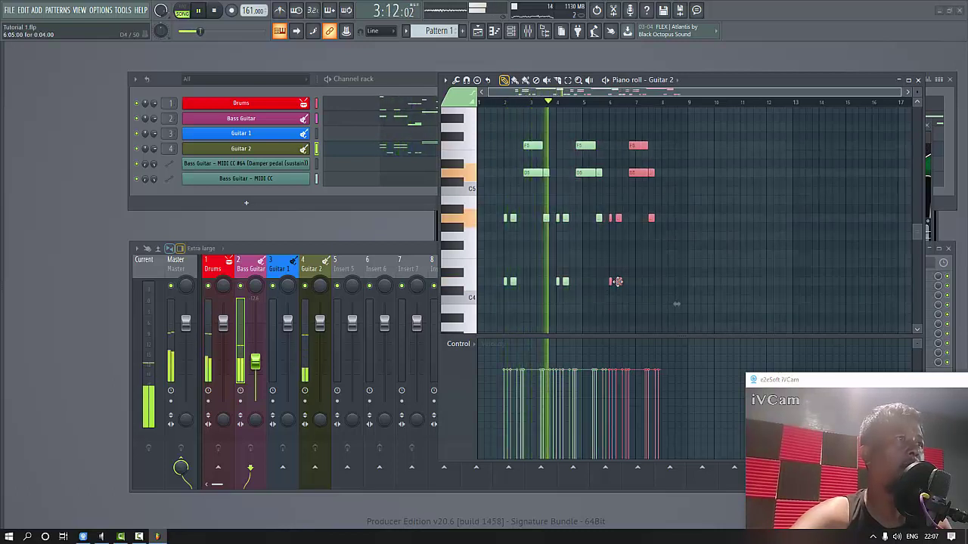
left_click_drag(616, 281, 667, 282)
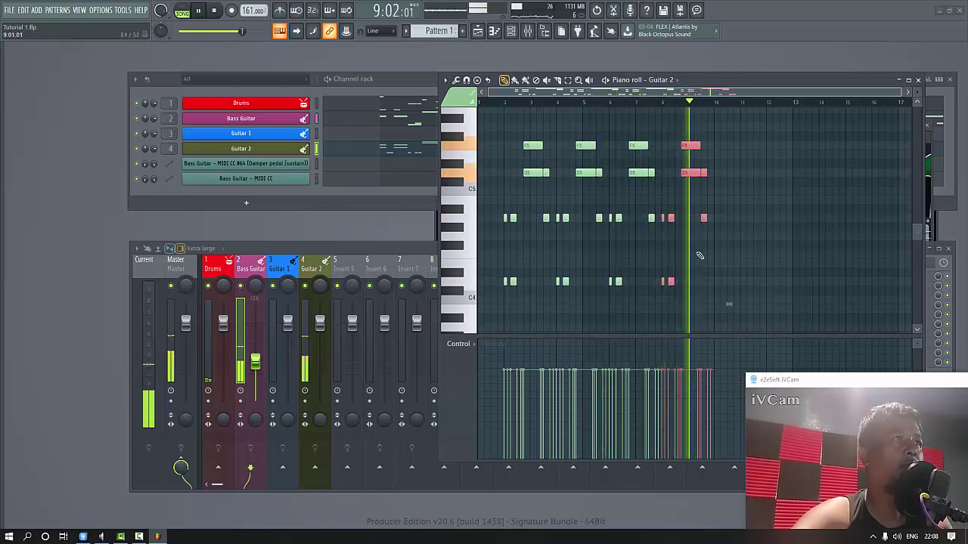
Replay the song from bar 2 and open the Bass Guitar part in the piano roll.
key("space")
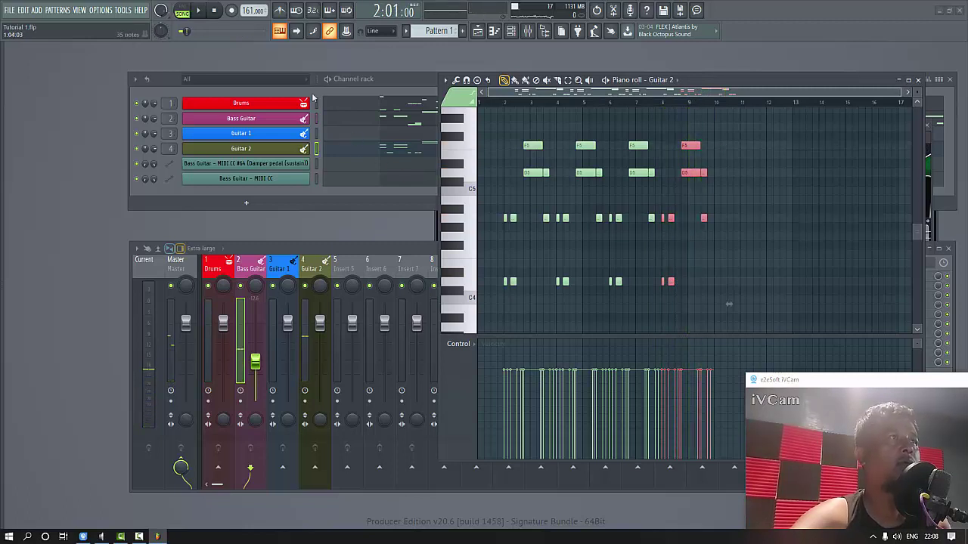
left_click(170, 85)
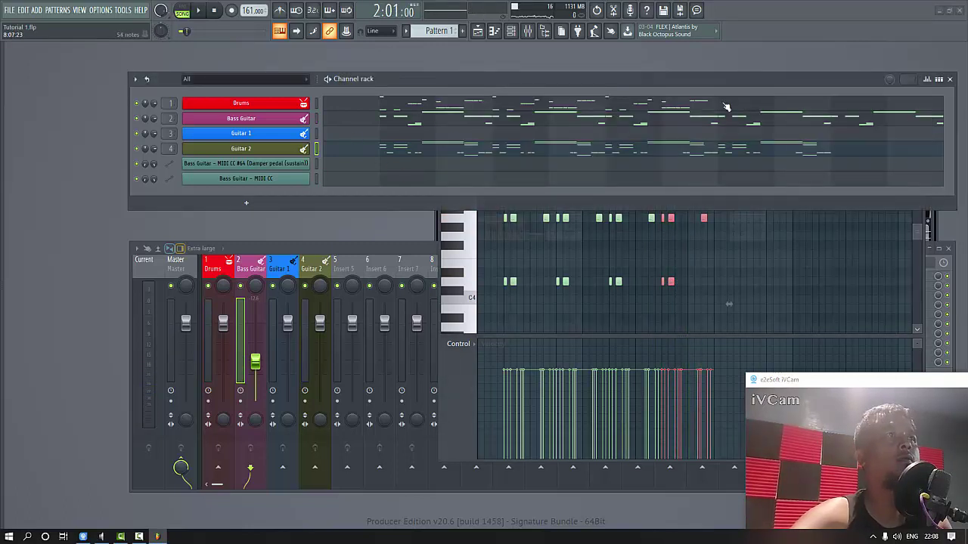
key("space")
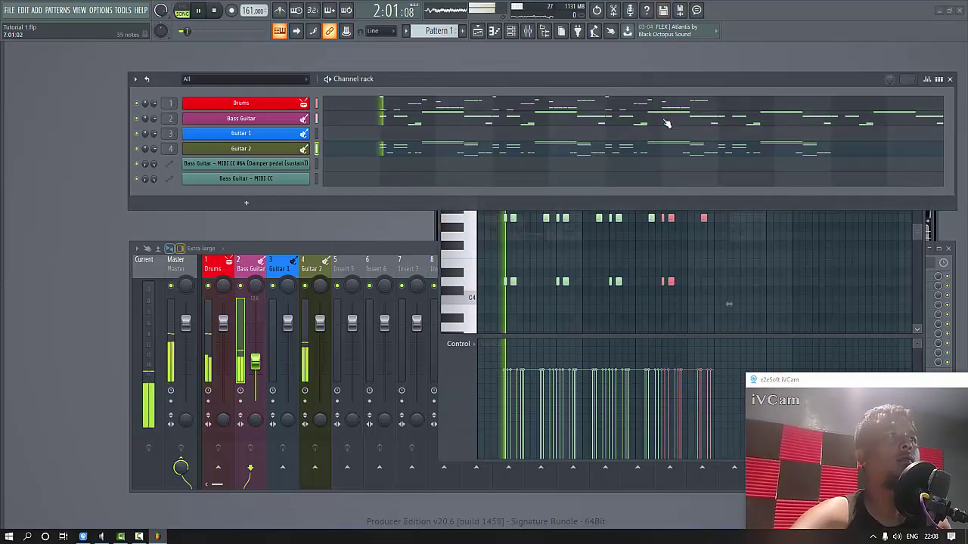
left_click(421, 122)
scroll(810, 203, "up", 1)
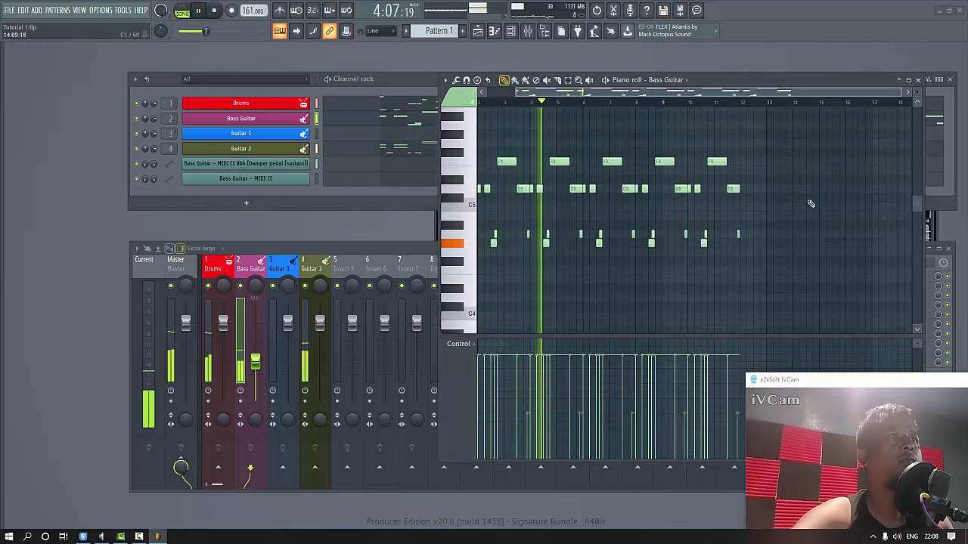
scroll(809, 206, "up", 4)
scroll(855, 151, "down", 1)
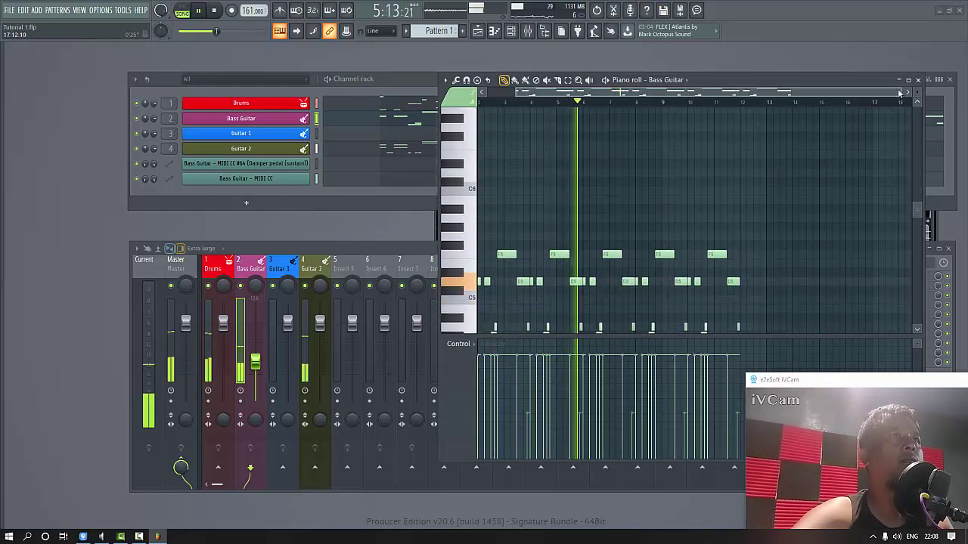
Shorten the Bass Guitar F5 note that crosses into bar 9 so it ends at 9:05, and play from bar 8.
left_click_drag(899, 92, 670, 104)
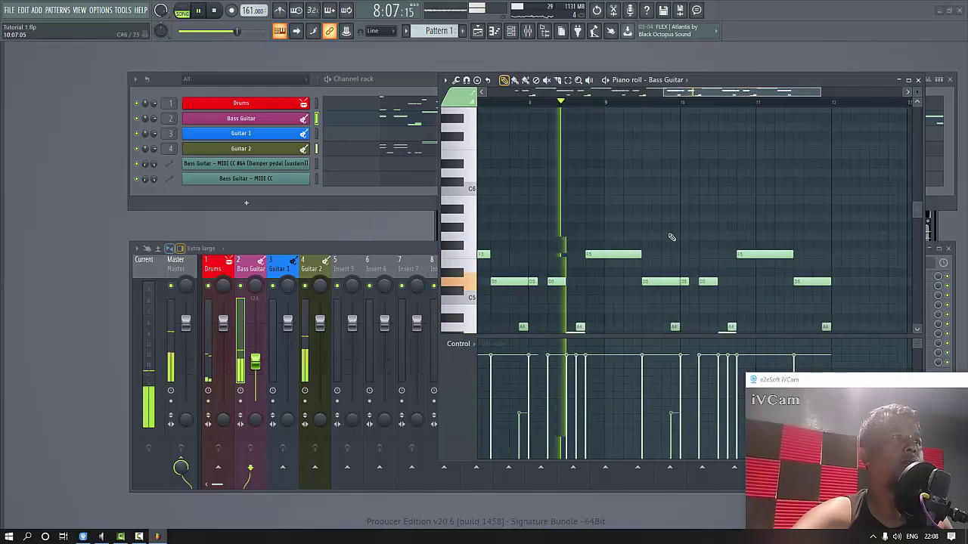
scroll(670, 227, "down", 3)
scroll(658, 199, "up", 2)
key("space")
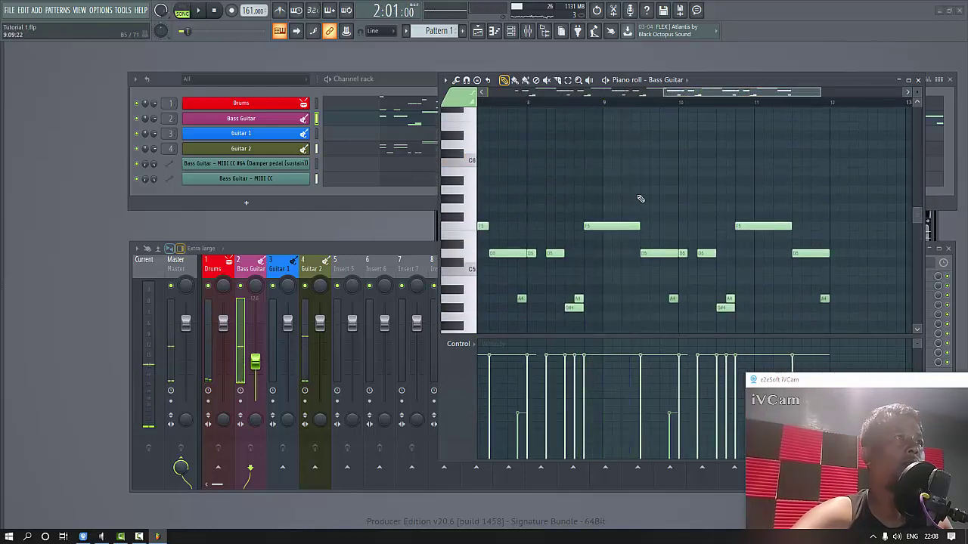
left_click(567, 105)
key("space")
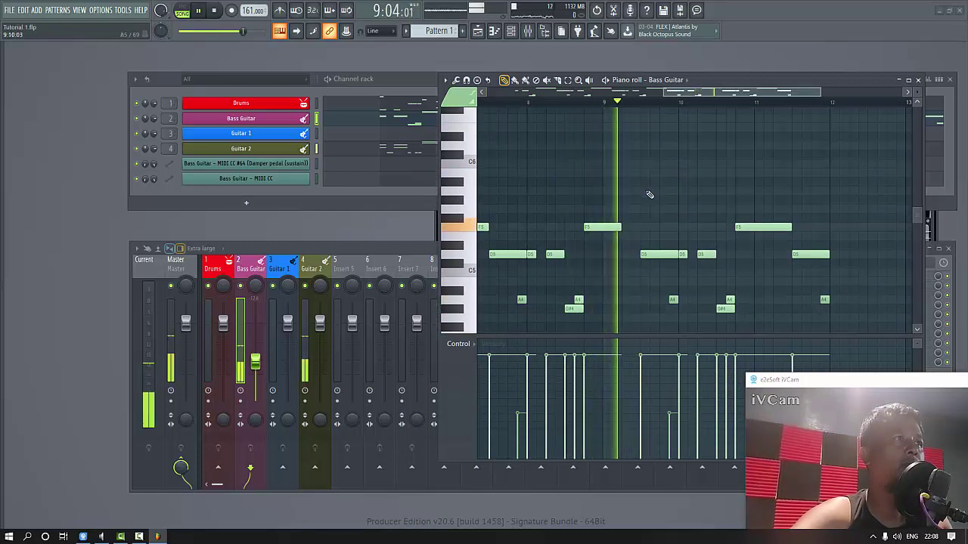
key("space")
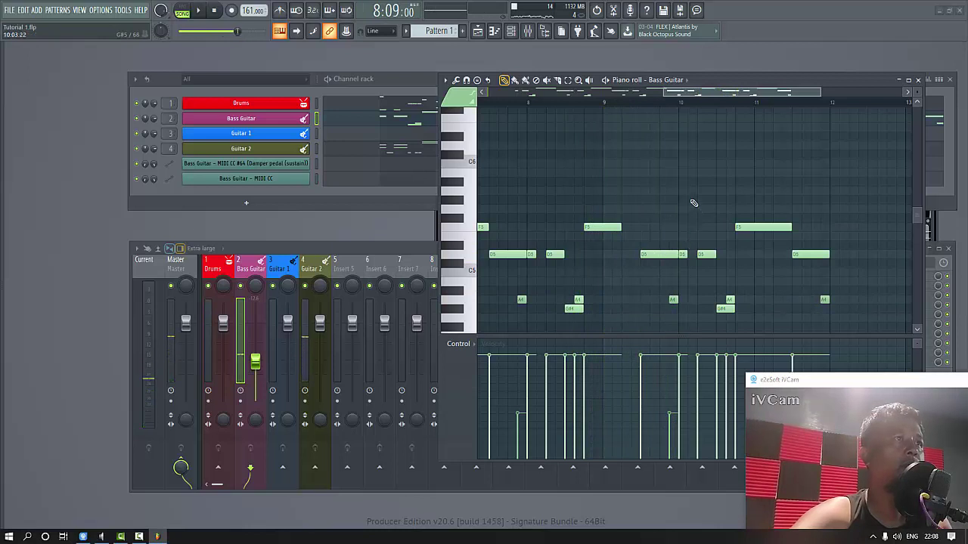
Delete all Bass Guitar notes from bar 10 onward.
left_click_drag(684, 188, 900, 363)
key("Delete")
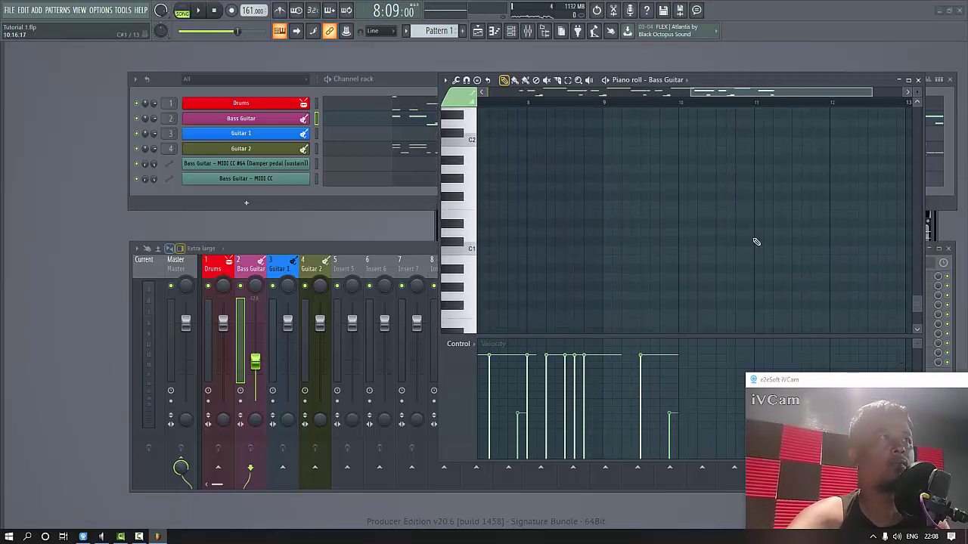
scroll(756, 242, "up", 4)
scroll(754, 242, "up", 6)
Move the long D5 note in bar 9 up to F5 at 9:05, directly after the shortened note, and play it.
key("space")
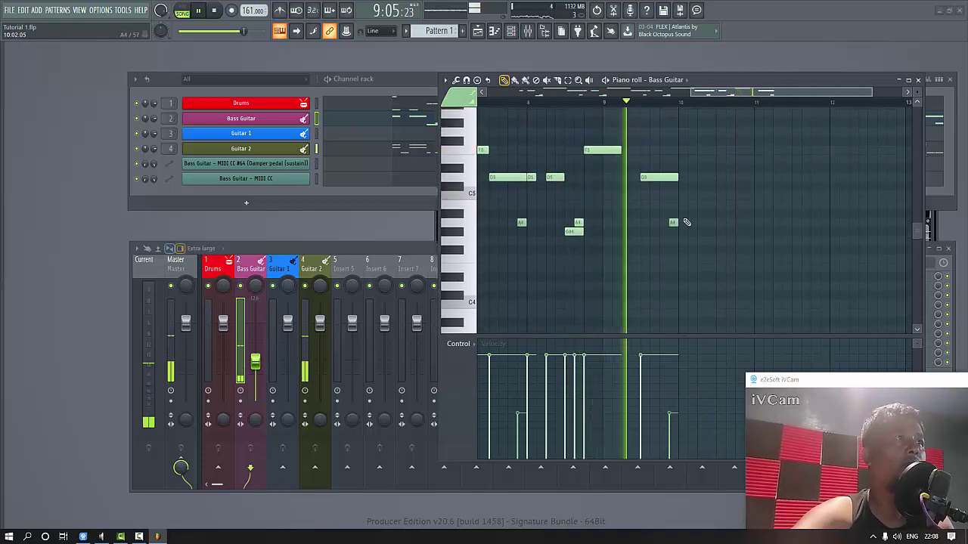
key("space")
left_click_drag(664, 179, 656, 149)
key("space")
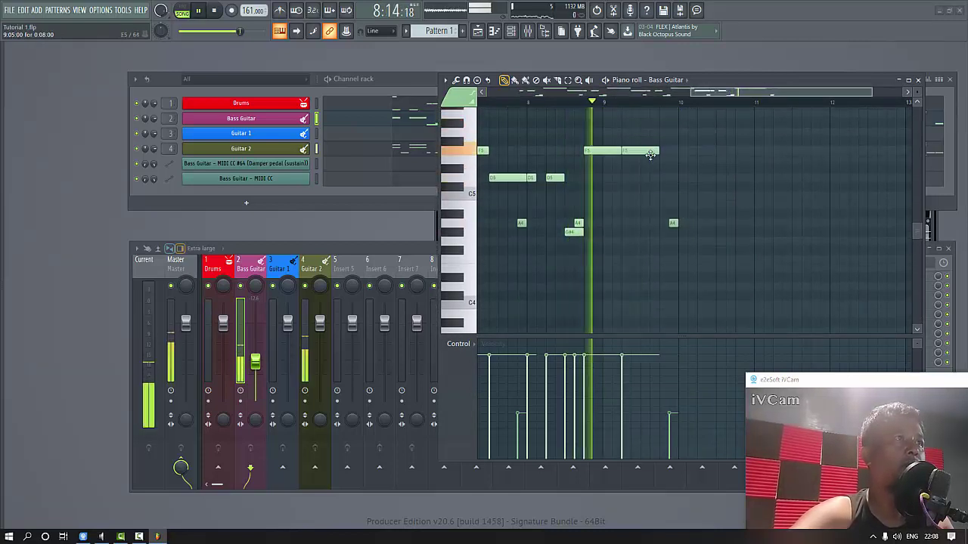
key("space")
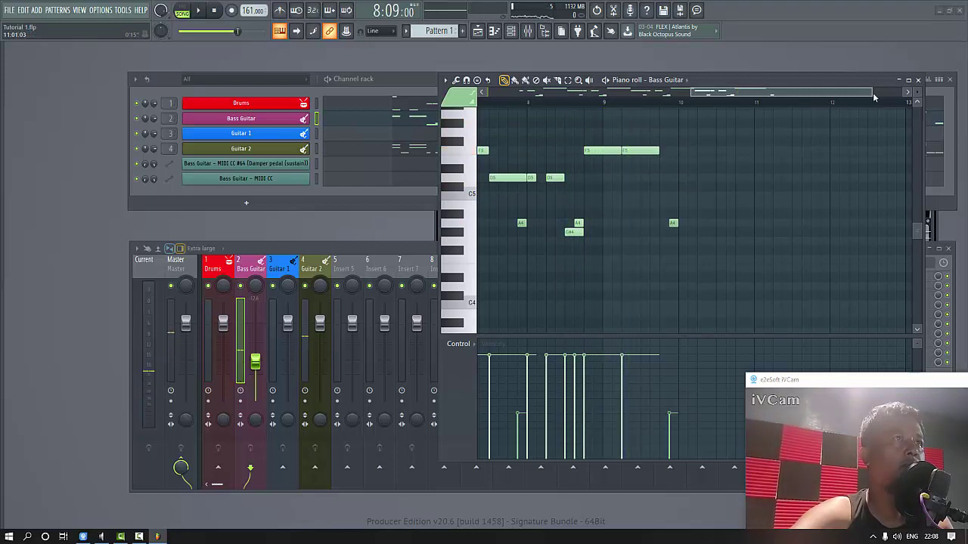
Shorten the F5 note at 9:05 to four steps and add a three-step G5 note at 9:06, playing the result.
left_click_drag(873, 96, 795, 95)
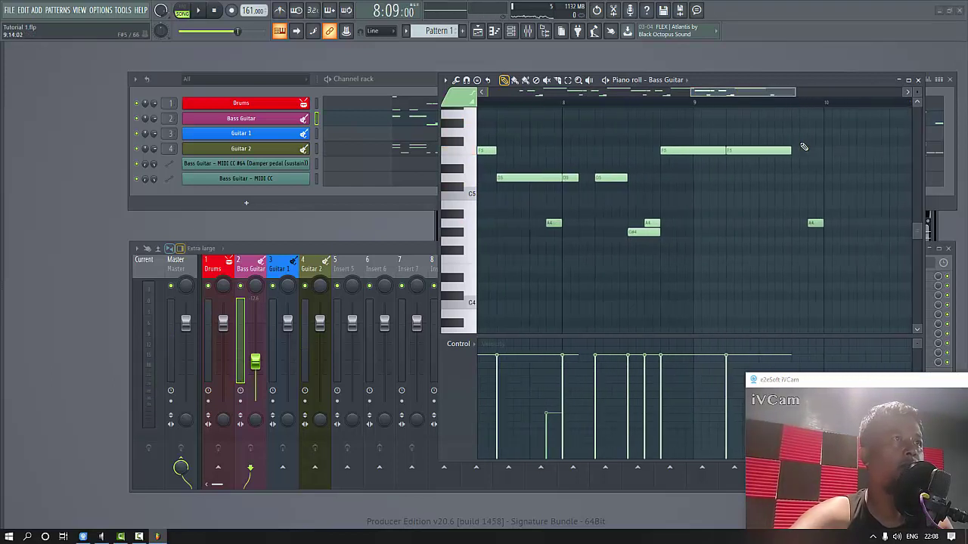
left_click(740, 136)
key("space")
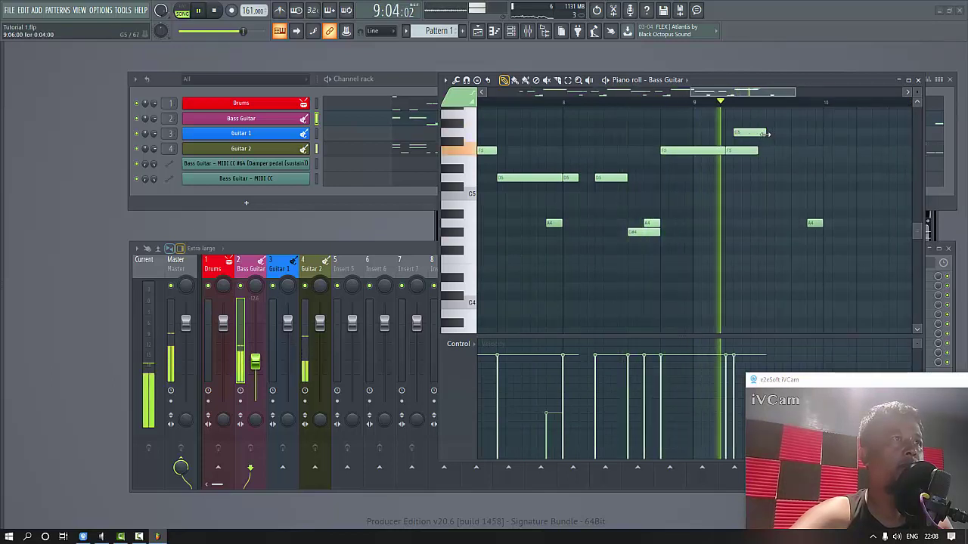
left_click_drag(766, 134, 758, 134)
key("space")
left_click(729, 104)
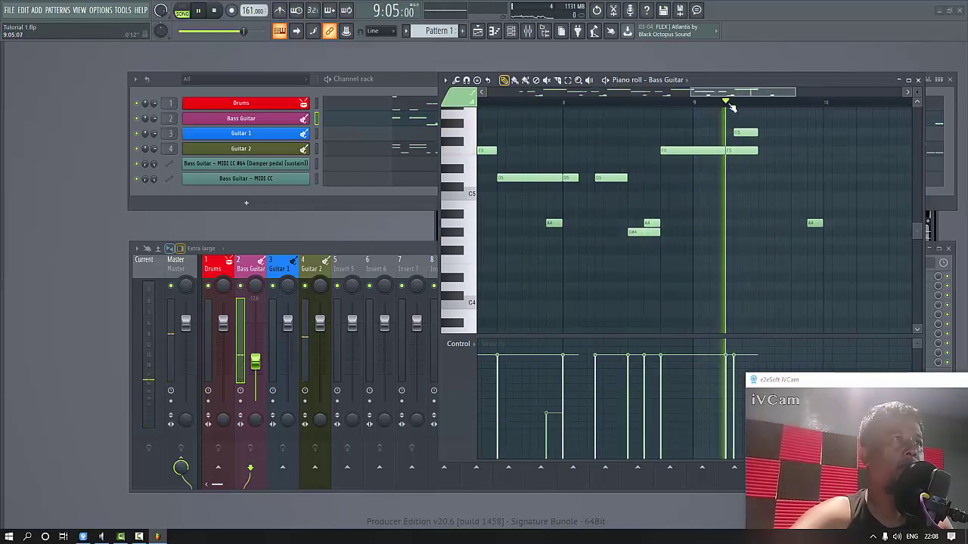
key("space")
Add a two-step G5 note after the first G5 and a six-step F5 note at 9:11, playing the bass ending.
key("space")
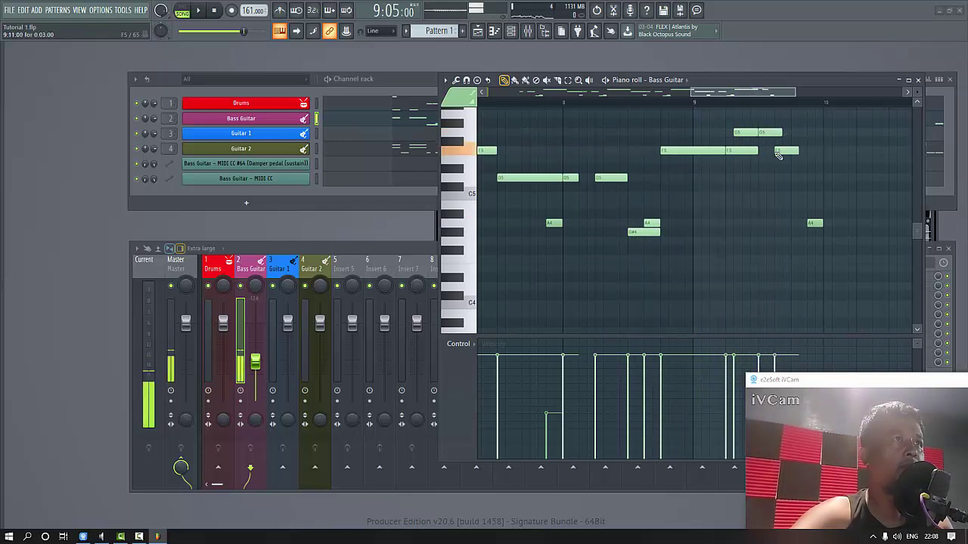
key("space")
left_click_drag(796, 149, 821, 158)
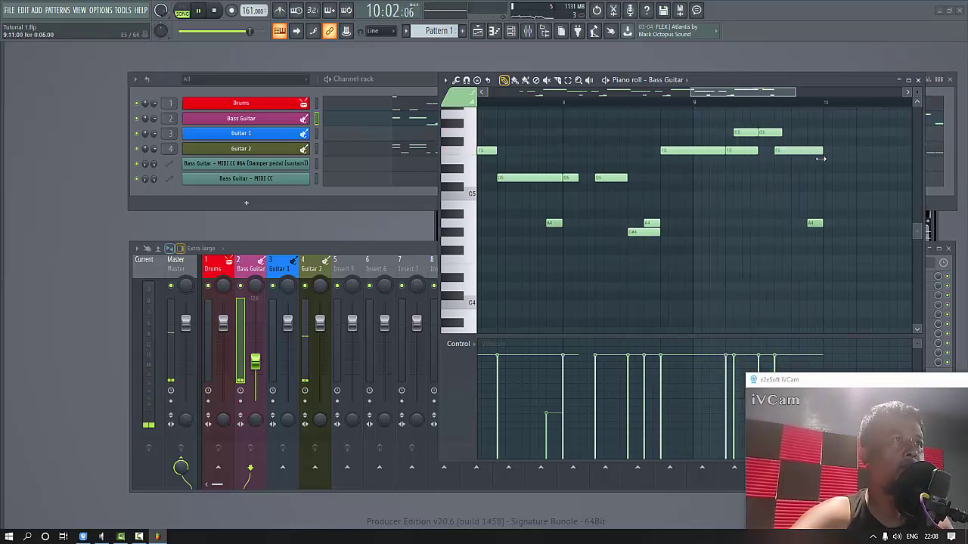
key("space")
left_click_drag(781, 132, 773, 133)
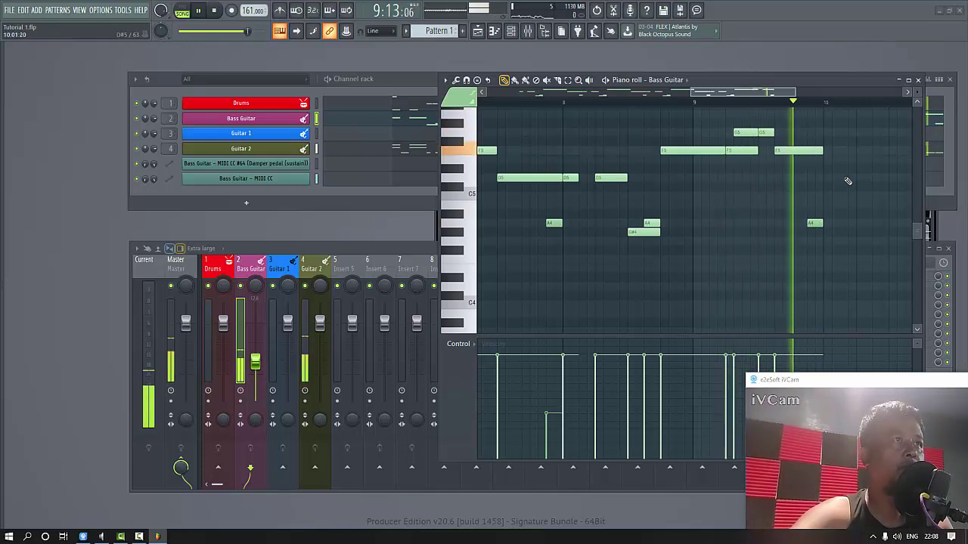
key("space")
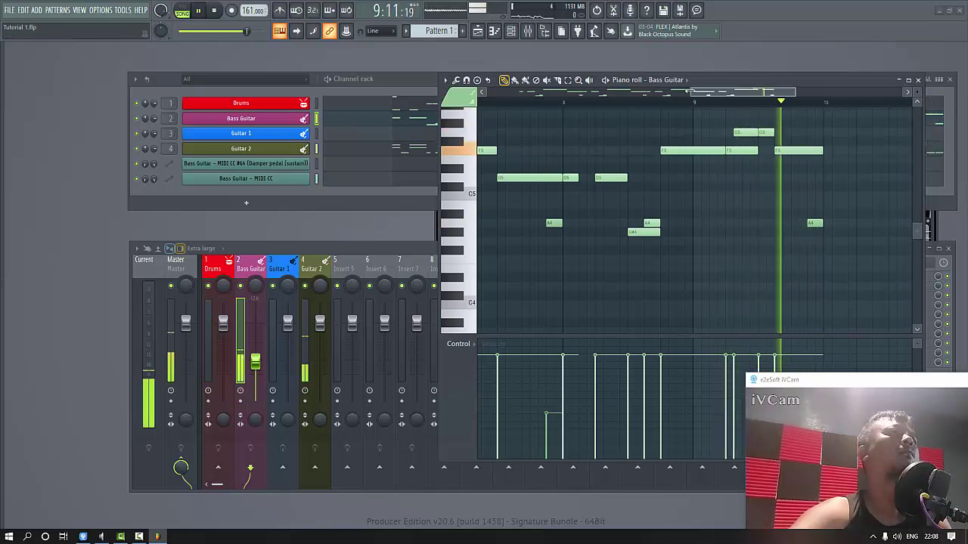
Play the song from bar 2 and open the Drums part in the piano roll, moving its window clear for editing.
left_click_drag(697, 98, 471, 100)
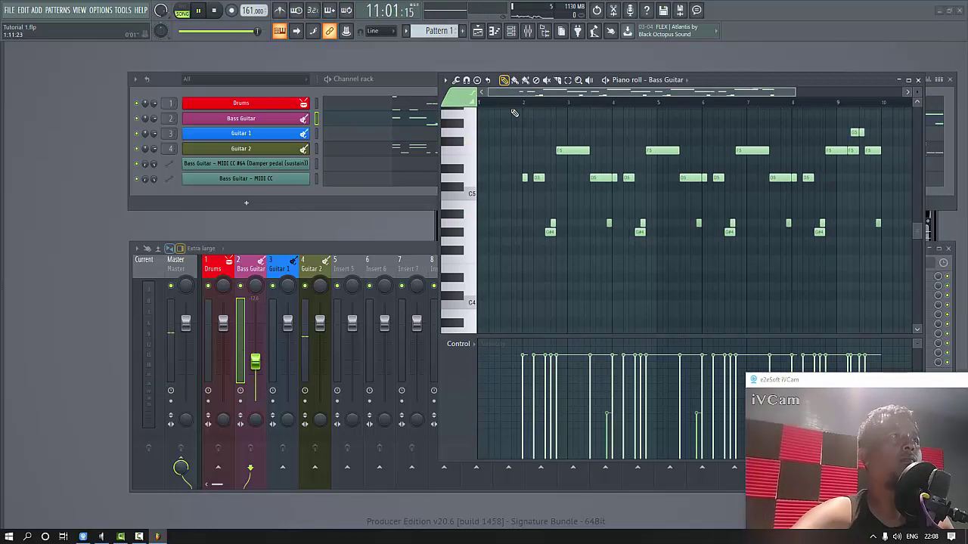
left_click(387, 79)
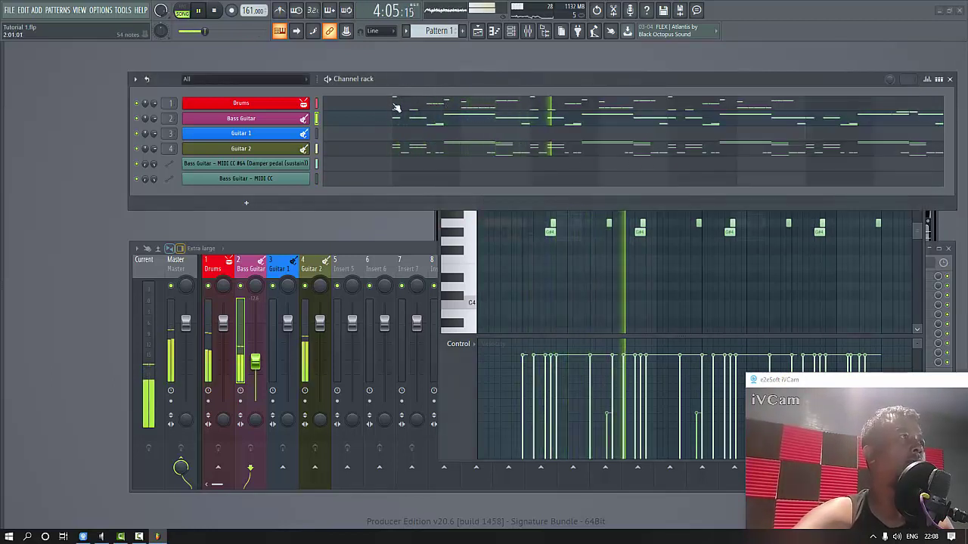
left_click(383, 103)
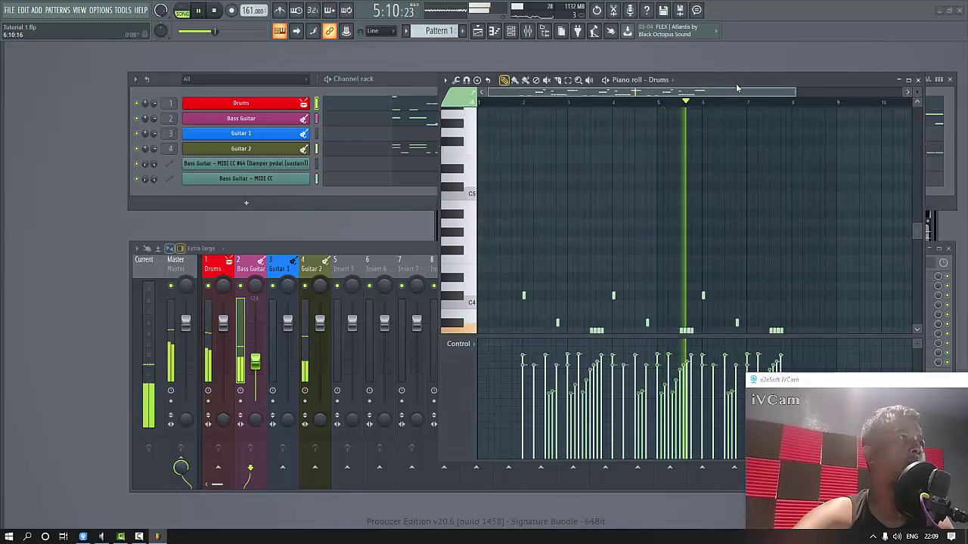
left_click_drag(735, 82, 613, 75)
left_click_drag(684, 82, 766, 95)
scroll(638, 207, "down", 6)
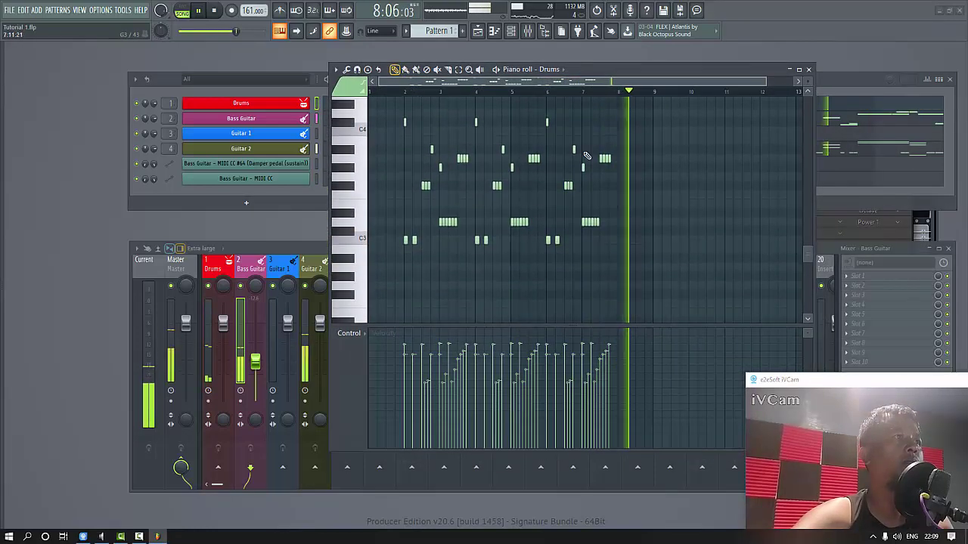
Copy the two-bar drum groove from bar 6 to bar 8 and play it from there.
left_click_drag(545, 107, 665, 284)
left_click_drag(548, 240, 620, 240)
key("space")
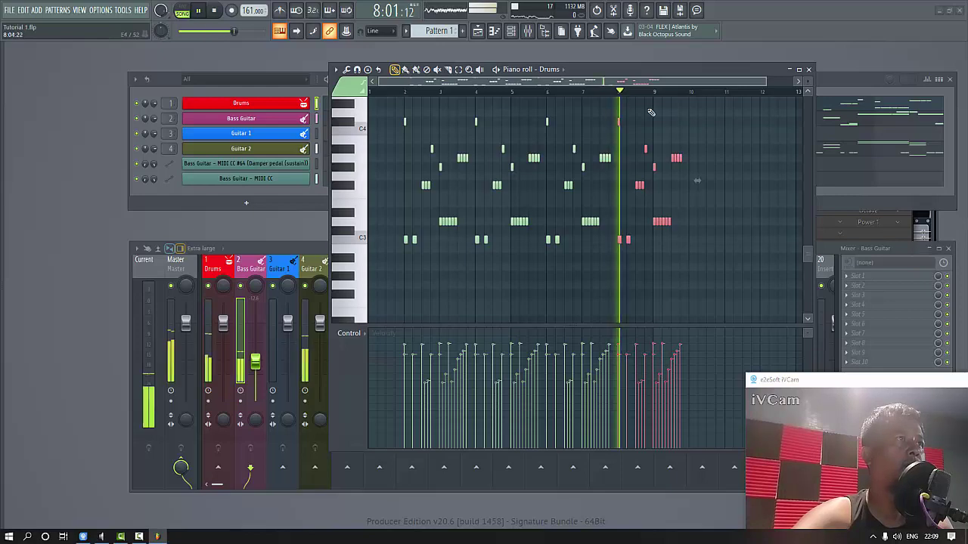
left_click_drag(762, 82, 694, 91)
key("space")
key("space")
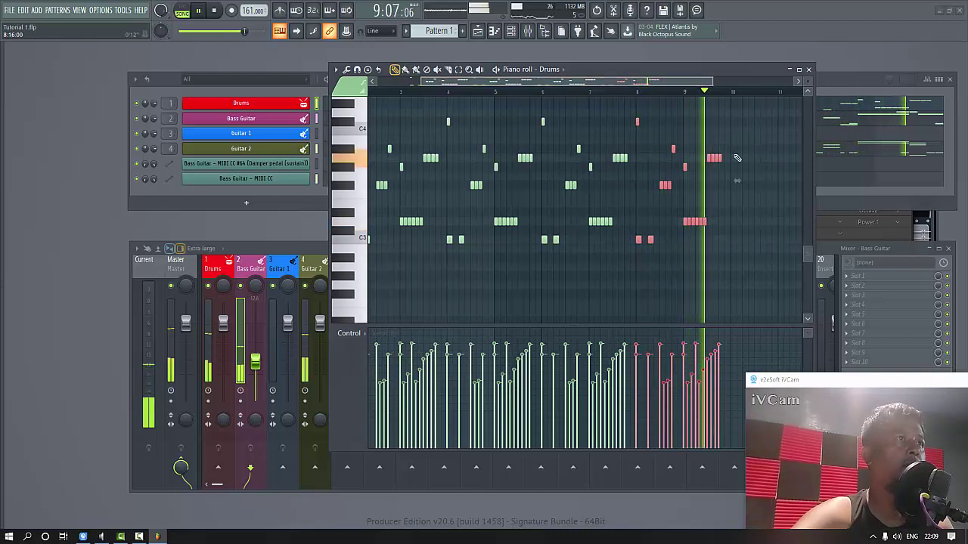
Delete the copied A3 drum hits at the end of bar 9 while playing the section.
key("space")
key("space")
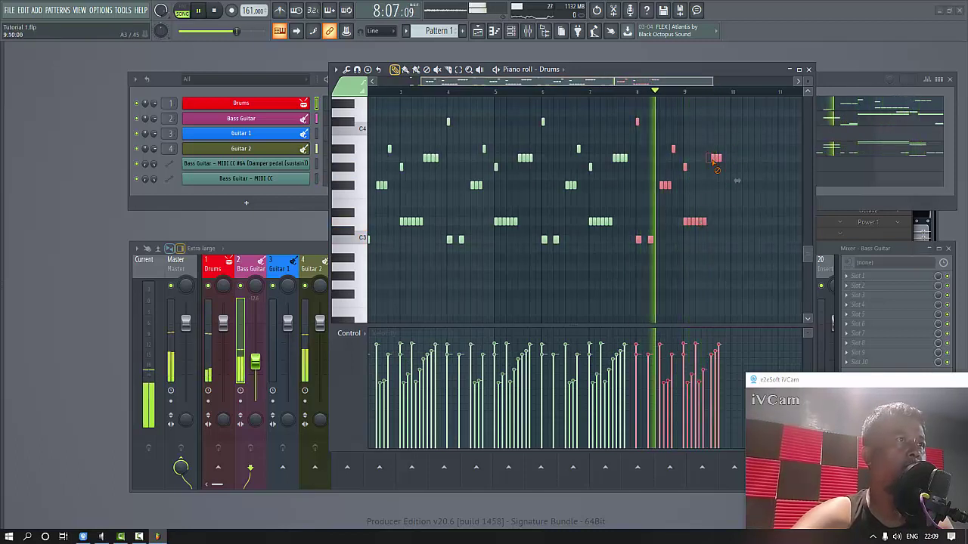
right_click(715, 159)
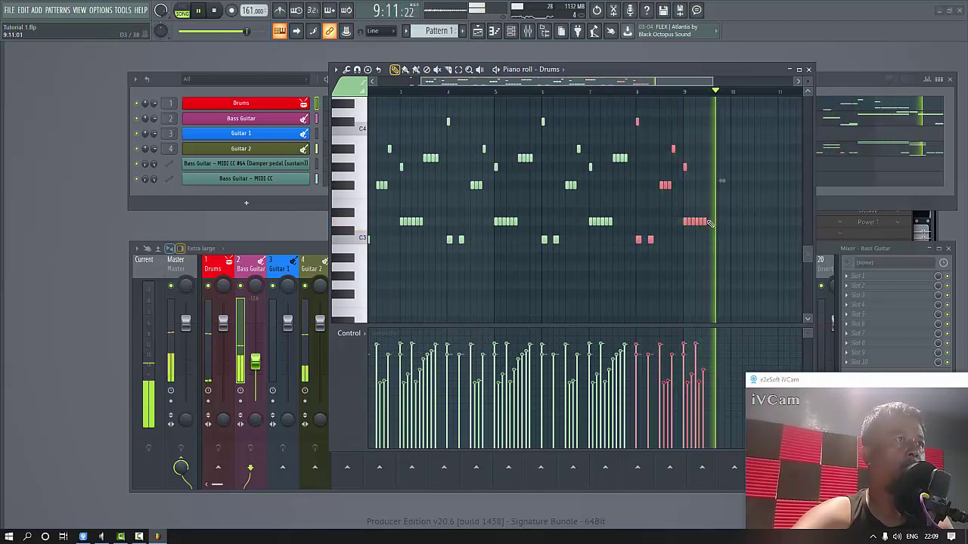
key("space")
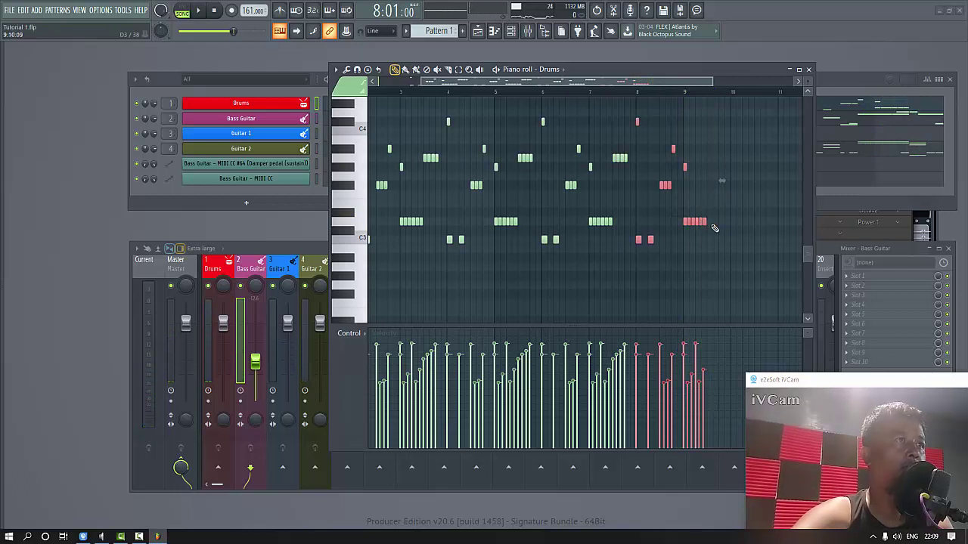
Add one more D3 hit and two G#3 hits at the end of bar 9, lowering the first G#3 hit's velocity.
left_click(711, 224)
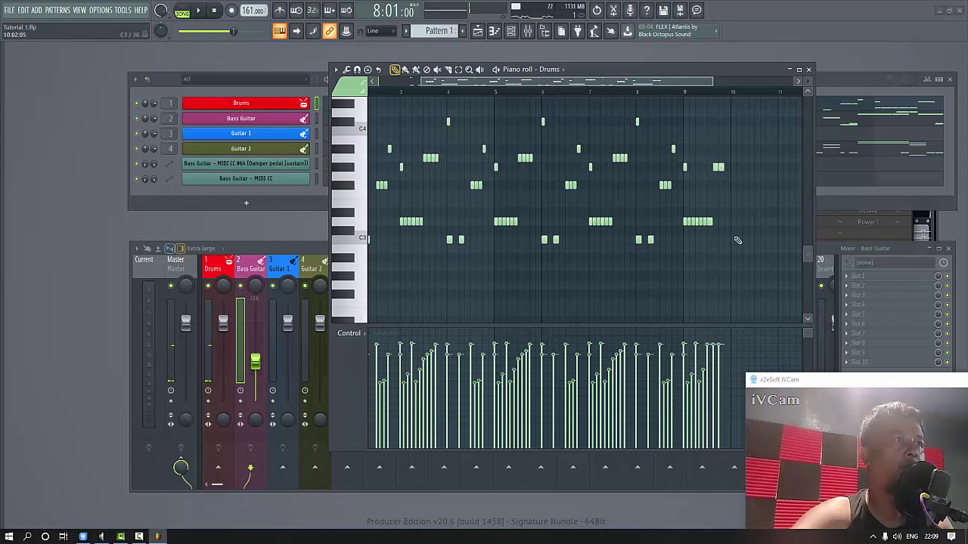
key("space")
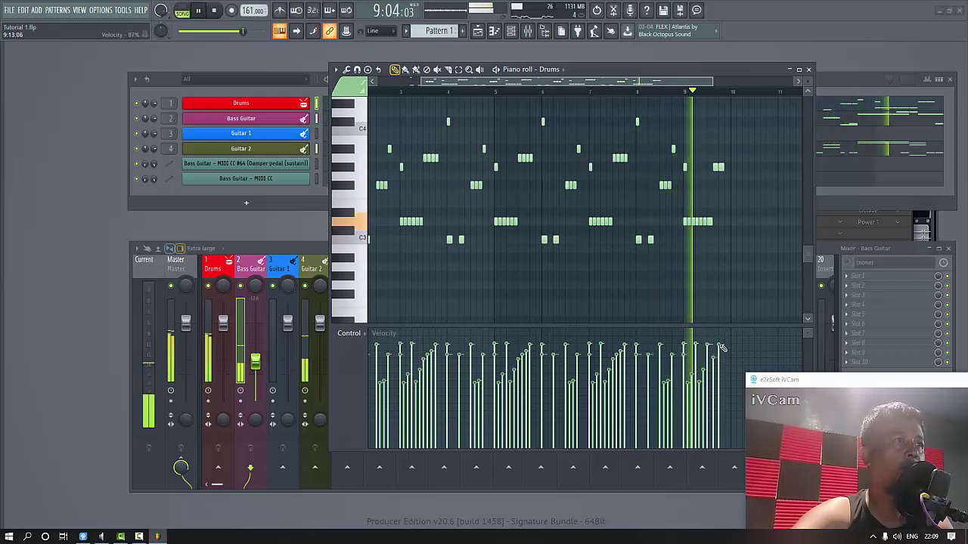
key("space")
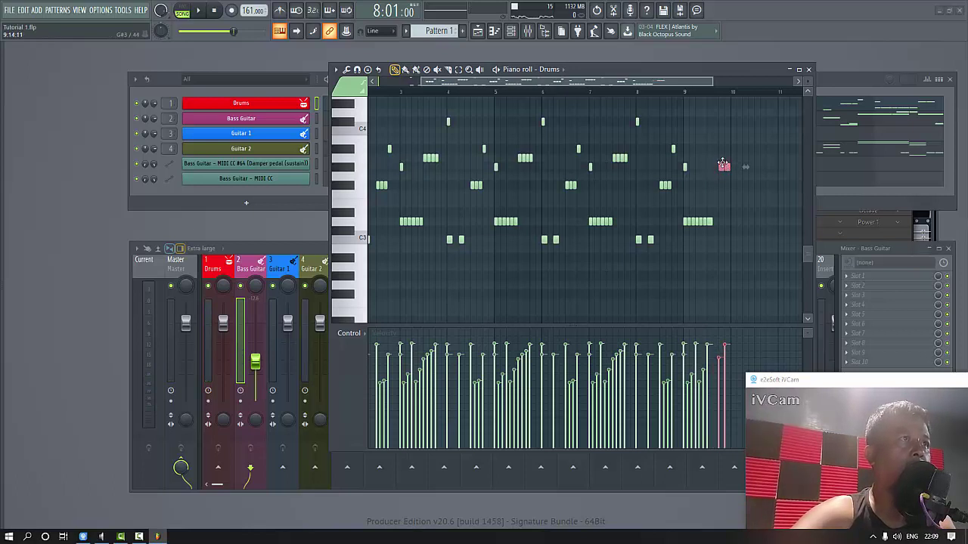
Move the two G#3 hits at the end of bar 9 up to A3 and replay the fill from bar 8.
key("space")
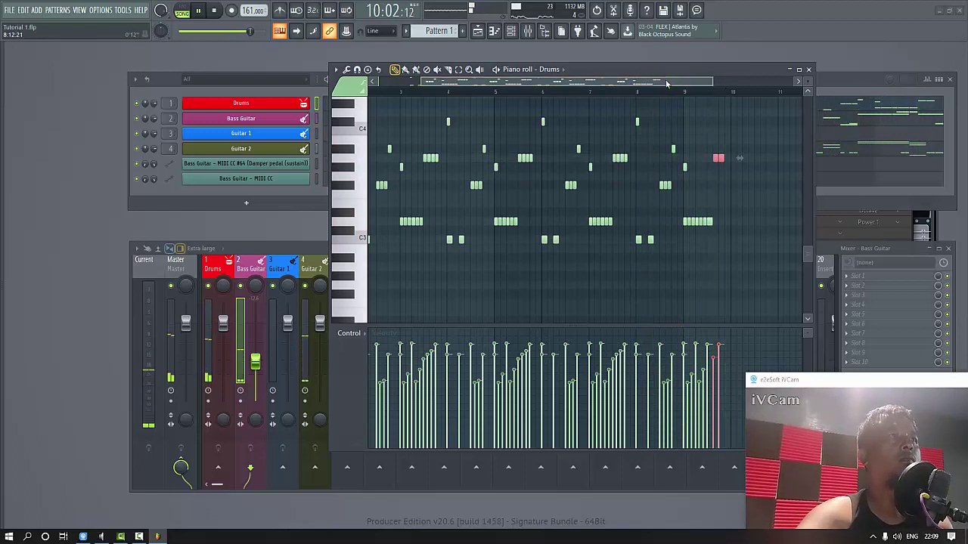
key("space")
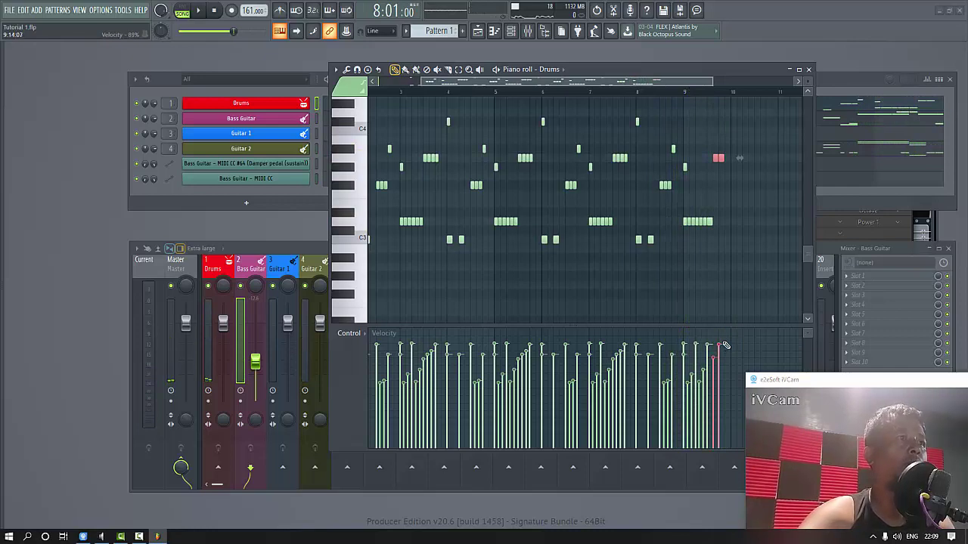
key("space")
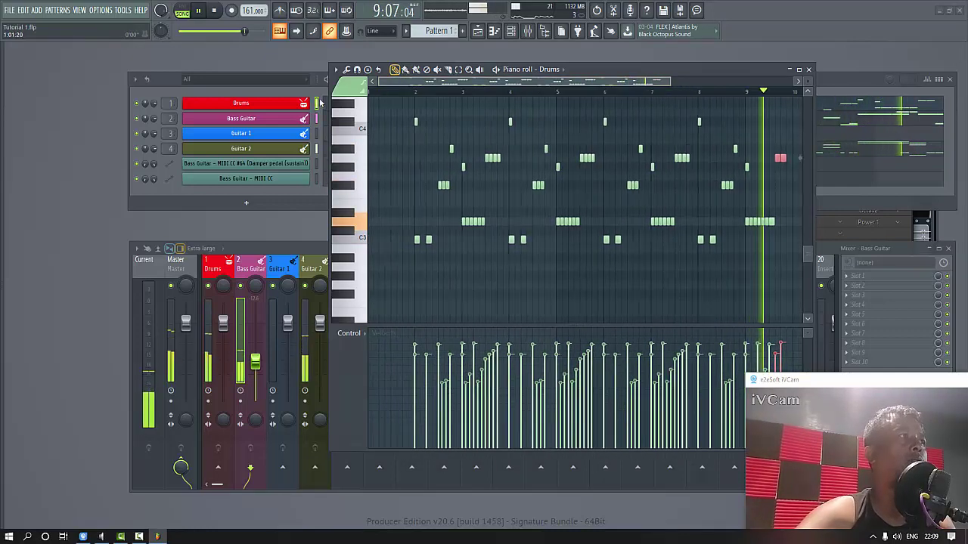
Check the audio device settings, then play the section from bar 8.
left_click(163, 80)
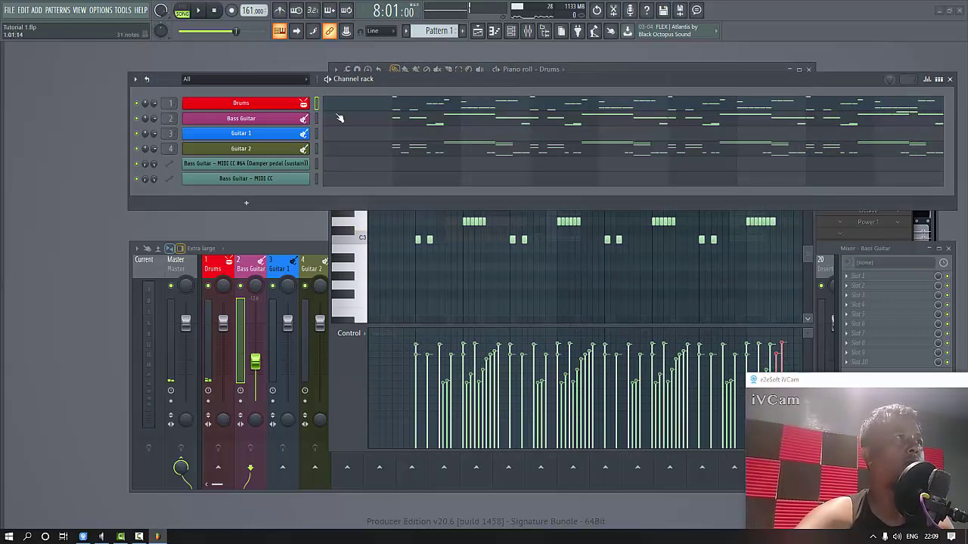
left_click(273, 248)
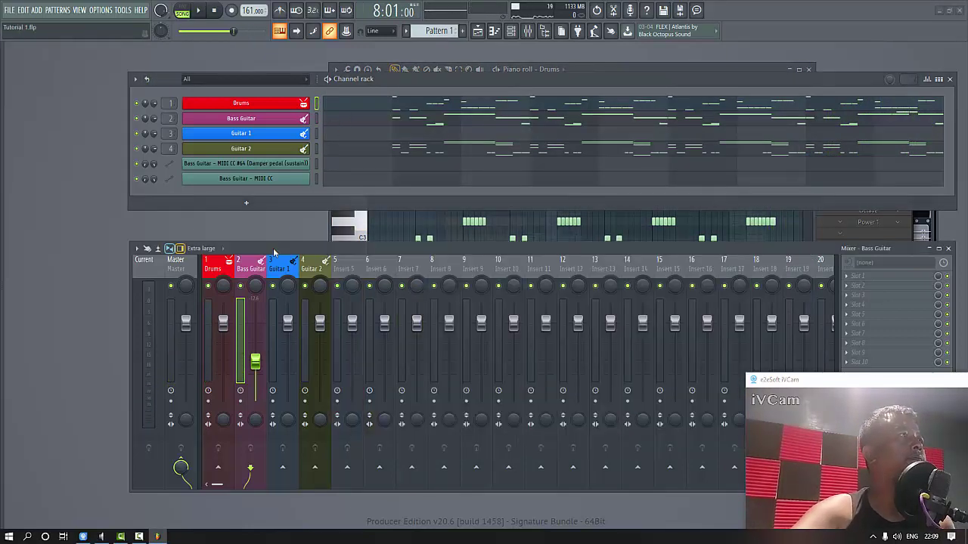
left_click(99, 10)
left_click(113, 35)
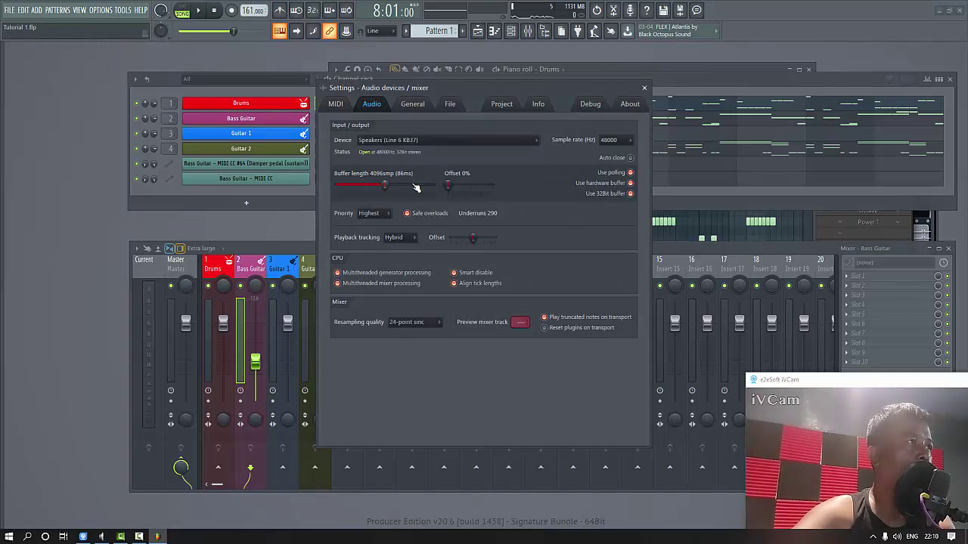
left_click(644, 88)
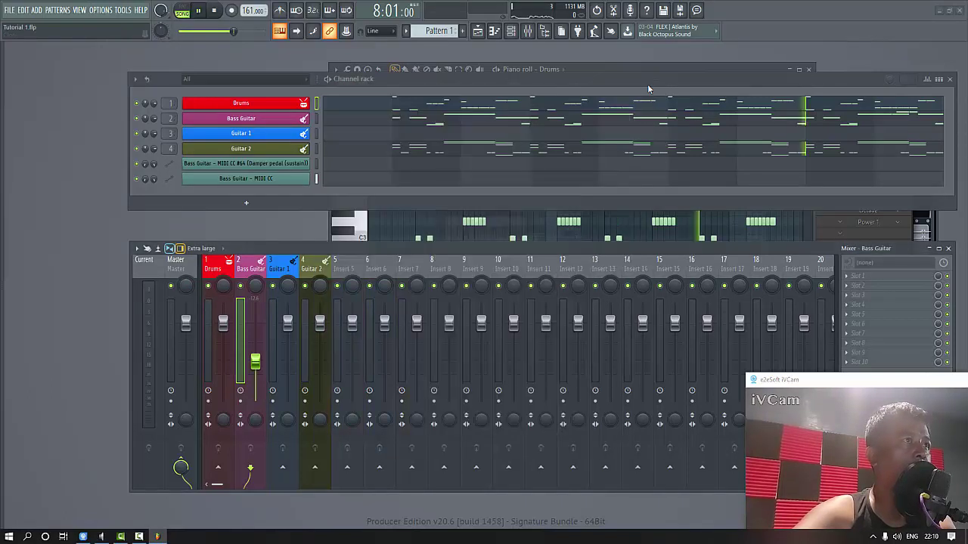
key("space")
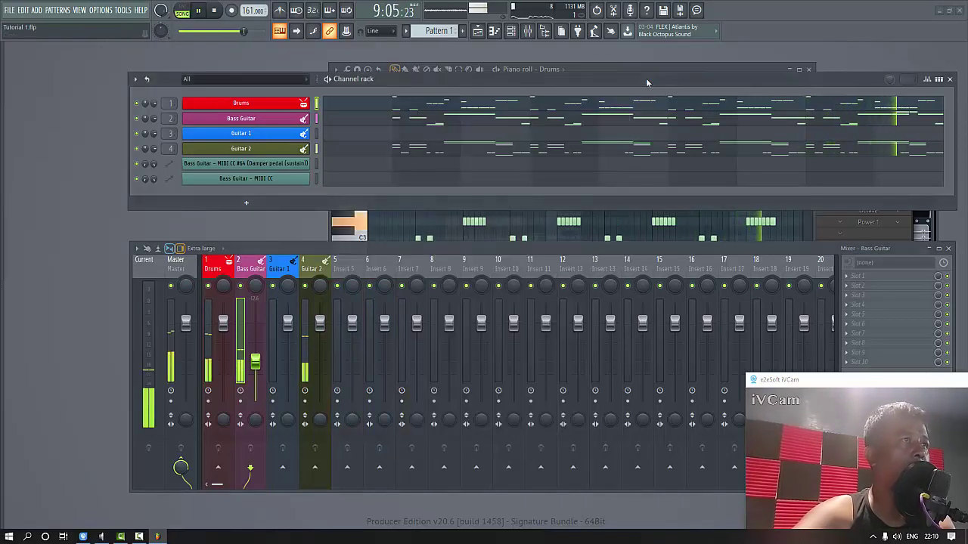
key("space")
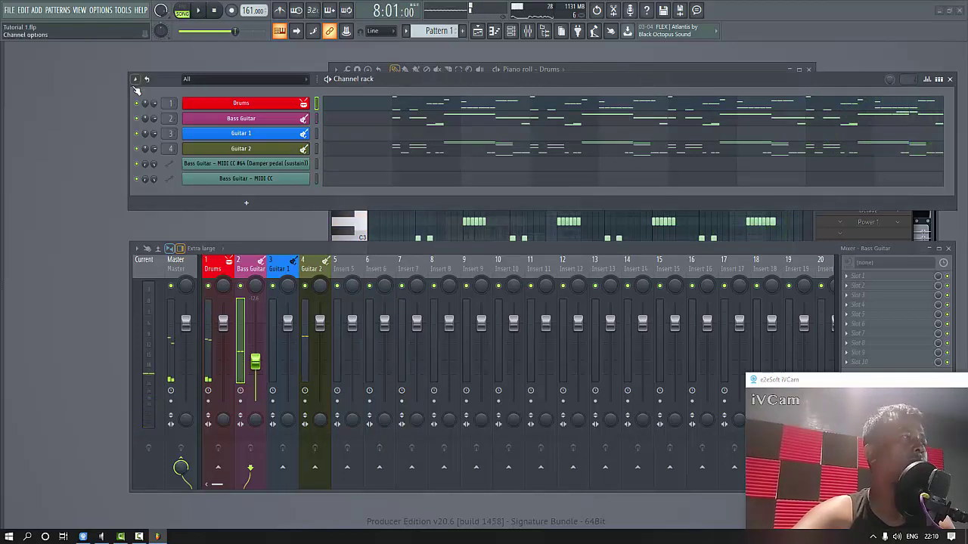
Open the Drums instrument, examine the snare's kit controls and play the song from bar 1.
left_click(248, 108)
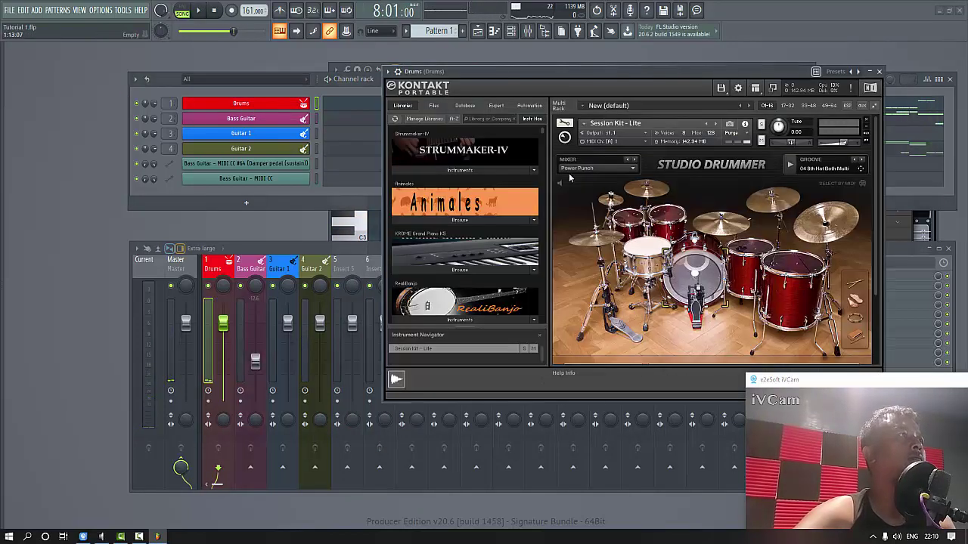
left_click_drag(874, 213, 875, 218)
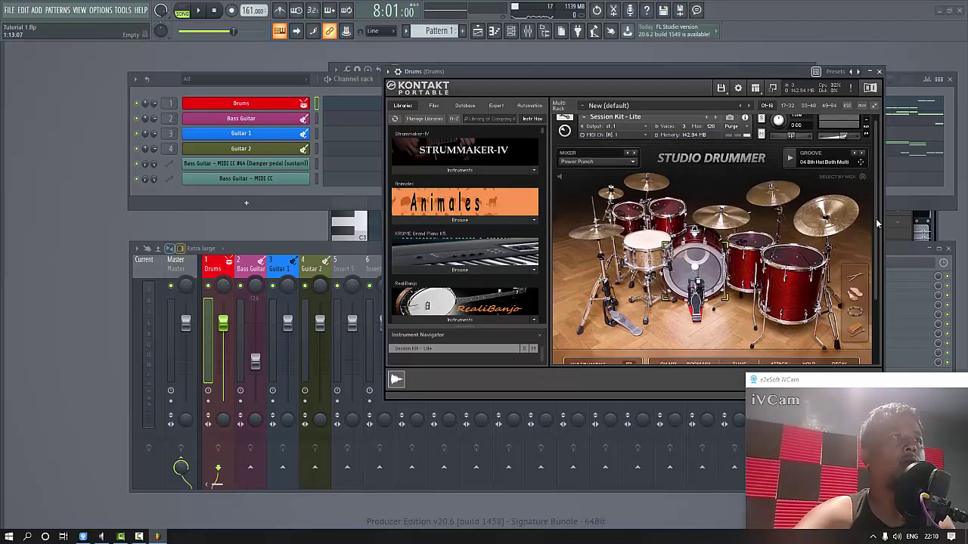
left_click_drag(629, 76, 566, 50)
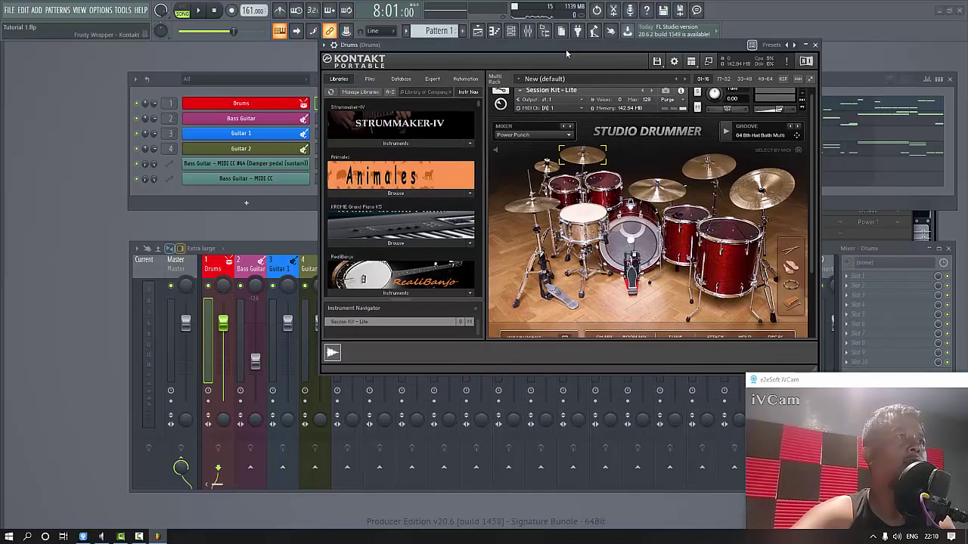
left_click_drag(810, 183, 812, 251)
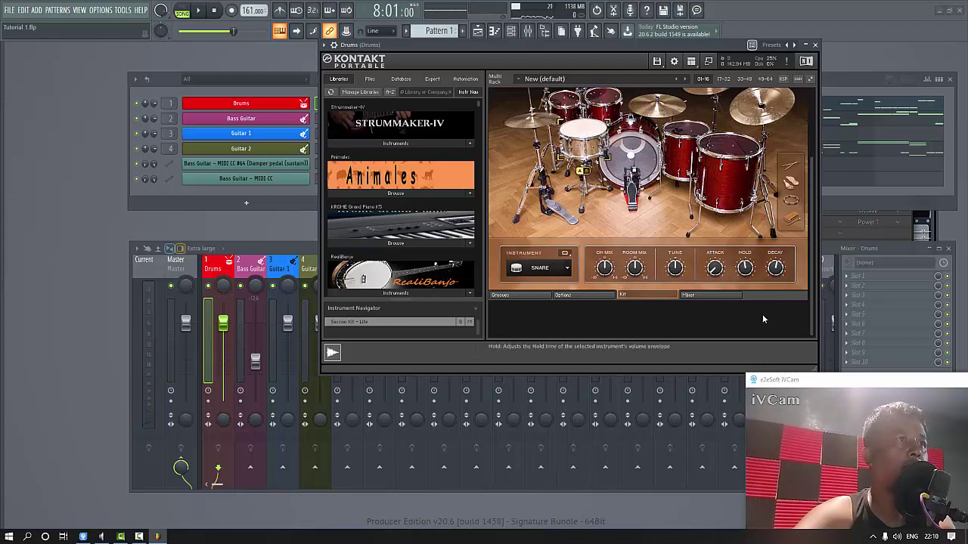
key("space")
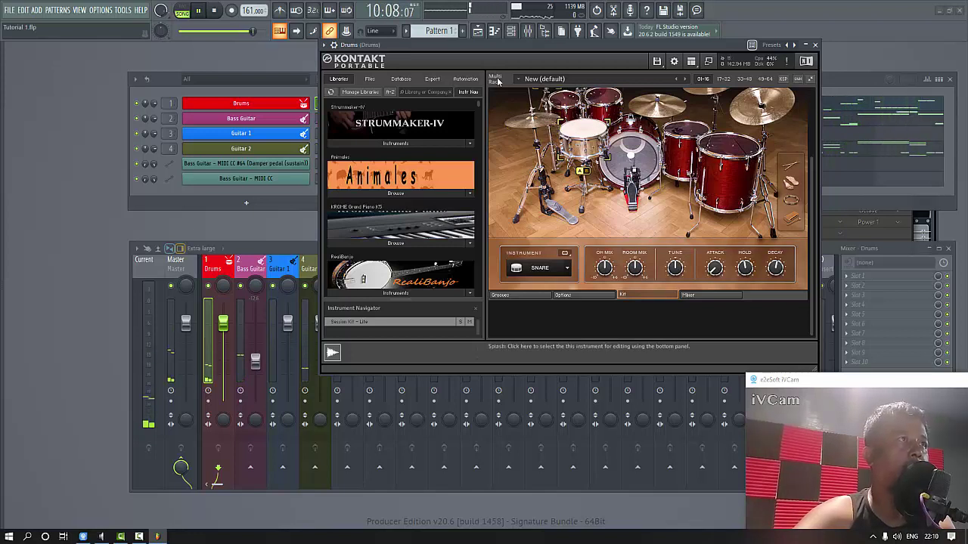
left_click(215, 10)
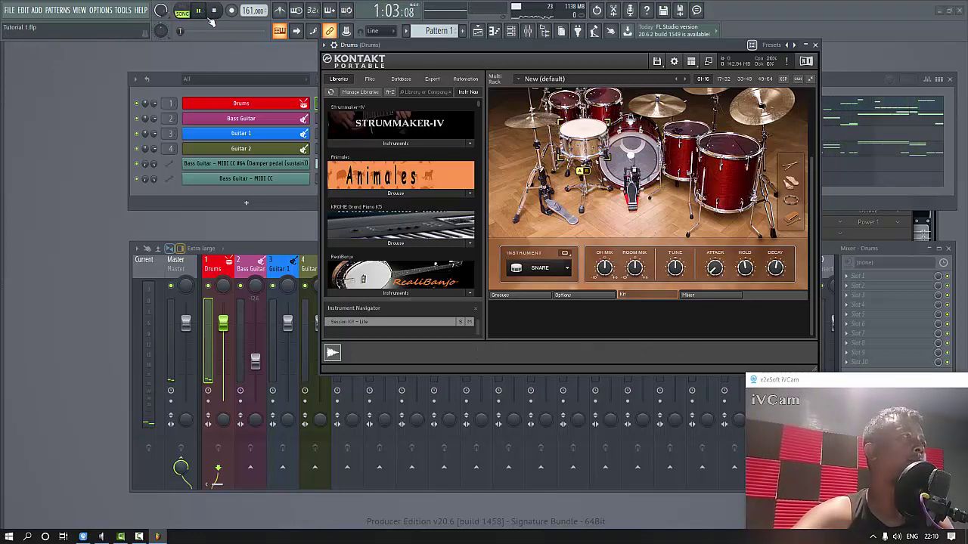
left_click(173, 81)
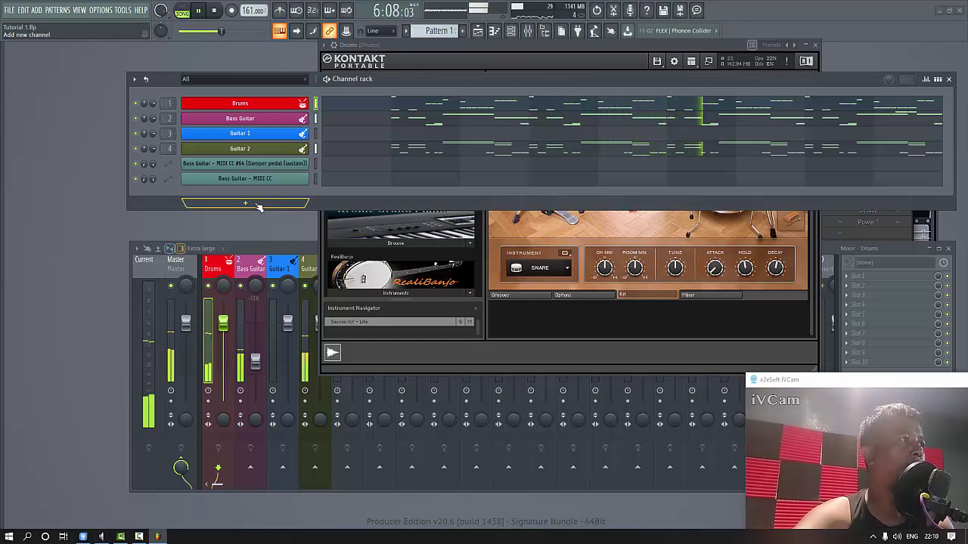
key("space")
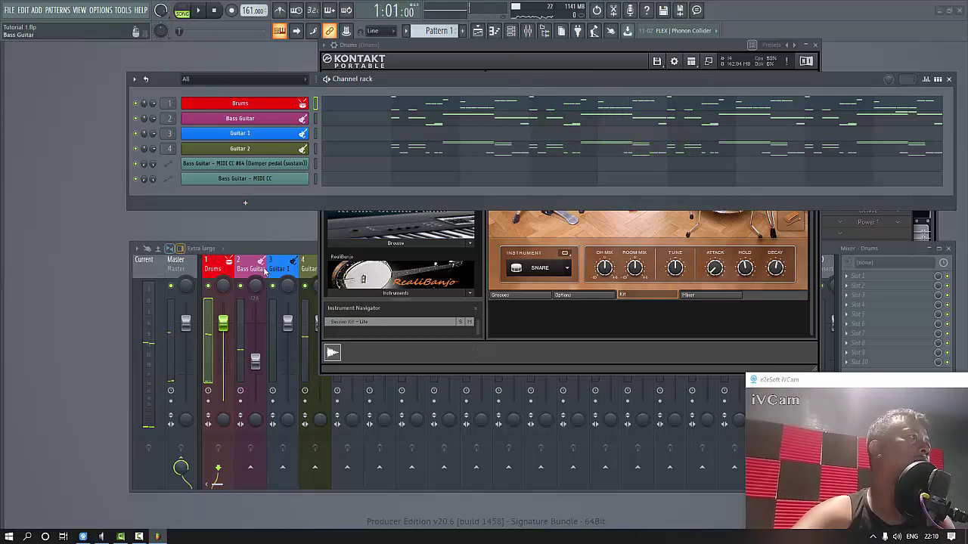
Load the POD Farm 2 effect from the installed VST effects onto the Guitar 2 mixer track.
left_click_drag(265, 253, 256, 251)
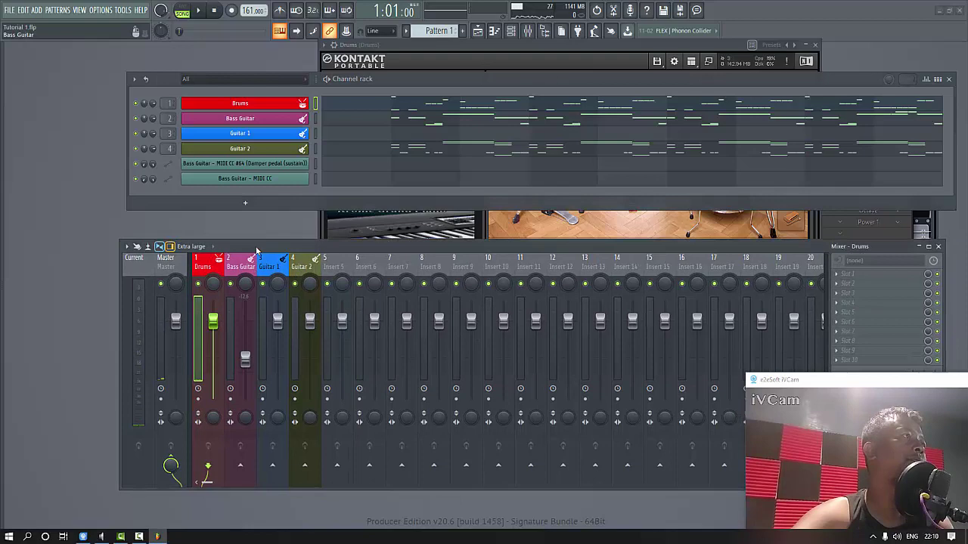
left_click(301, 268)
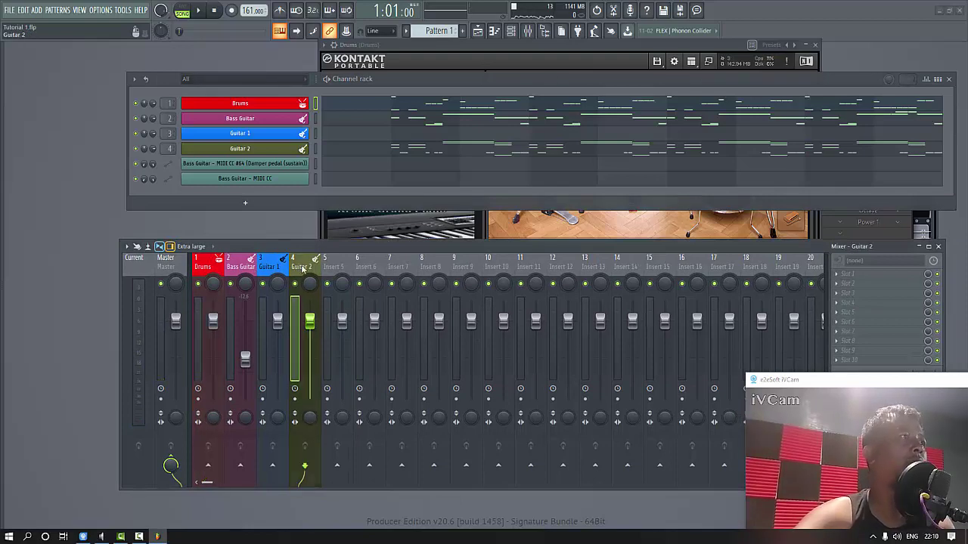
key("alt+F8")
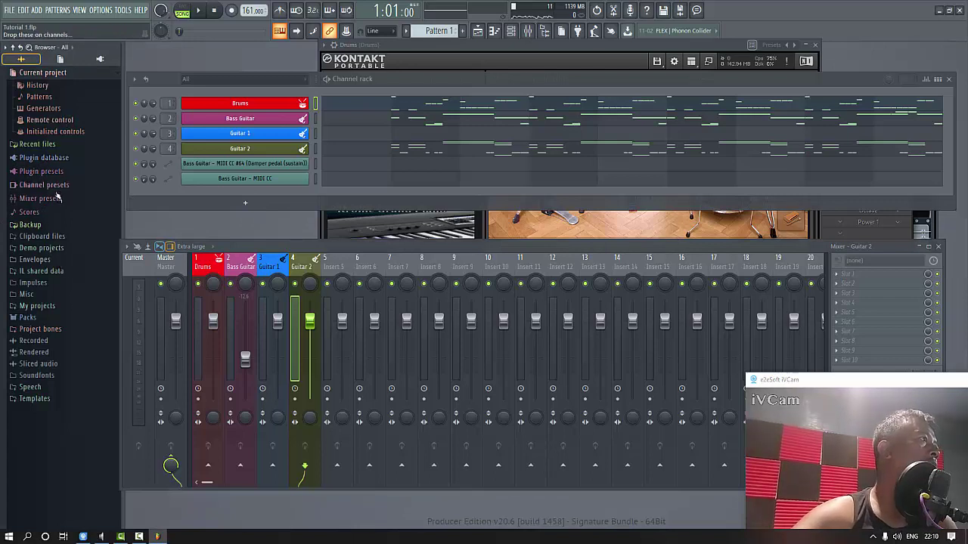
left_click(45, 157)
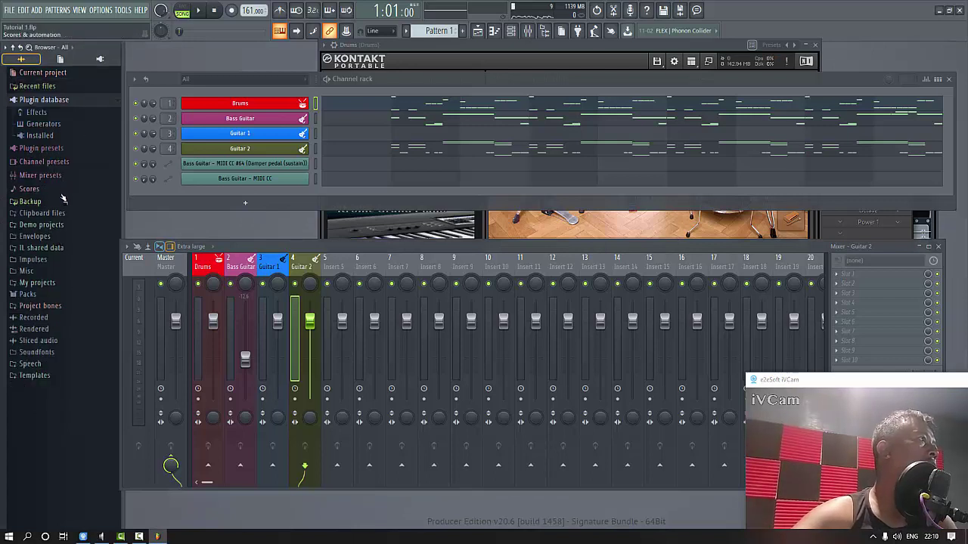
left_click(39, 137)
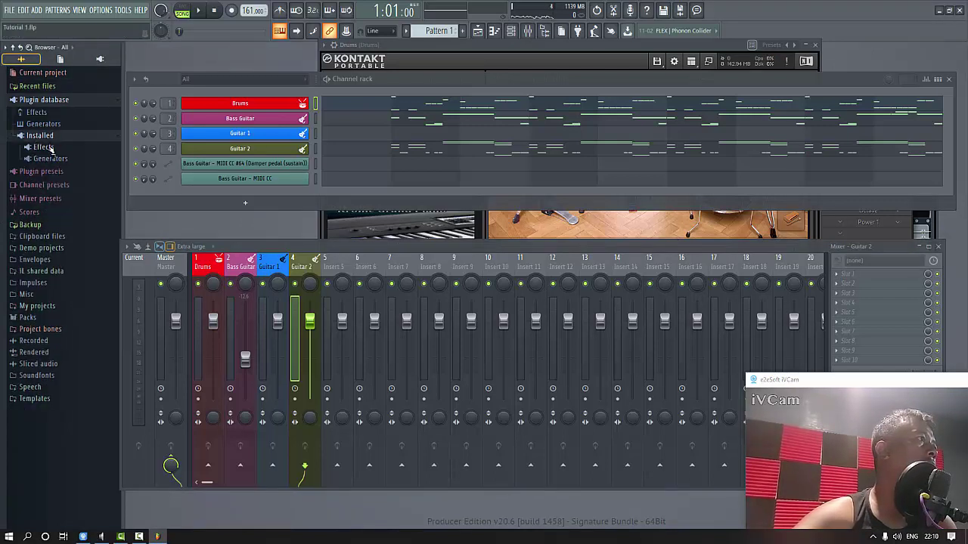
left_click(43, 147)
left_click(45, 194)
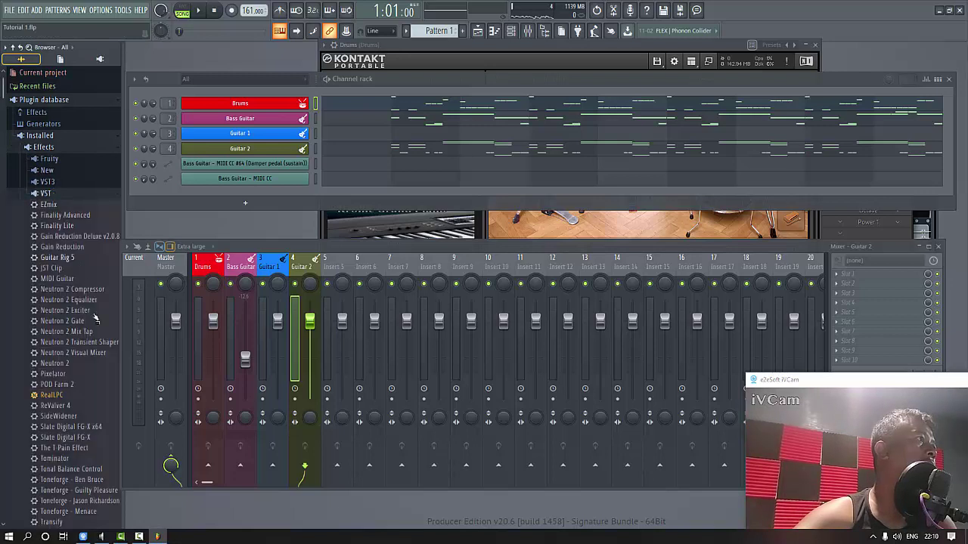
left_click_drag(66, 388, 305, 274)
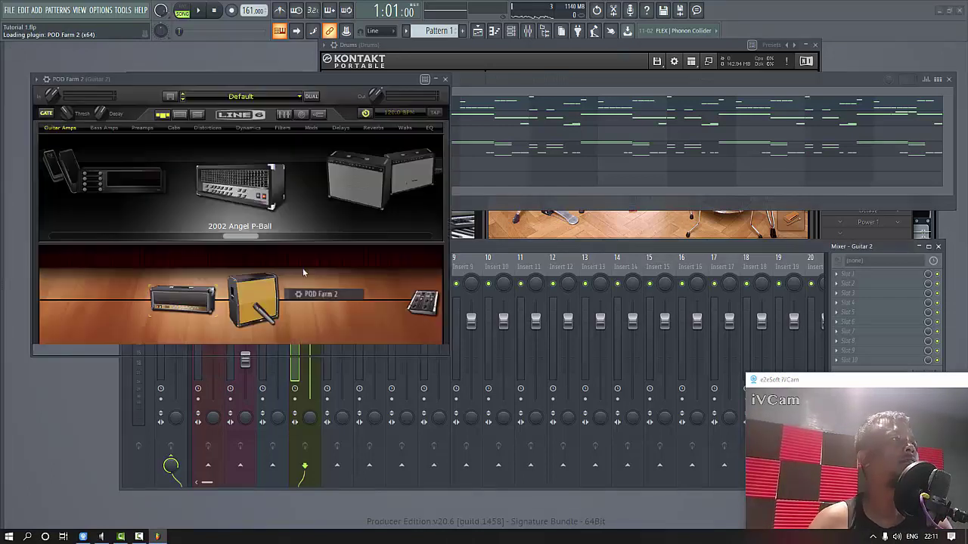
Set POD Farm 2 on Guitar 2 to the 60's Blues Rock preset while the song plays.
key("space")
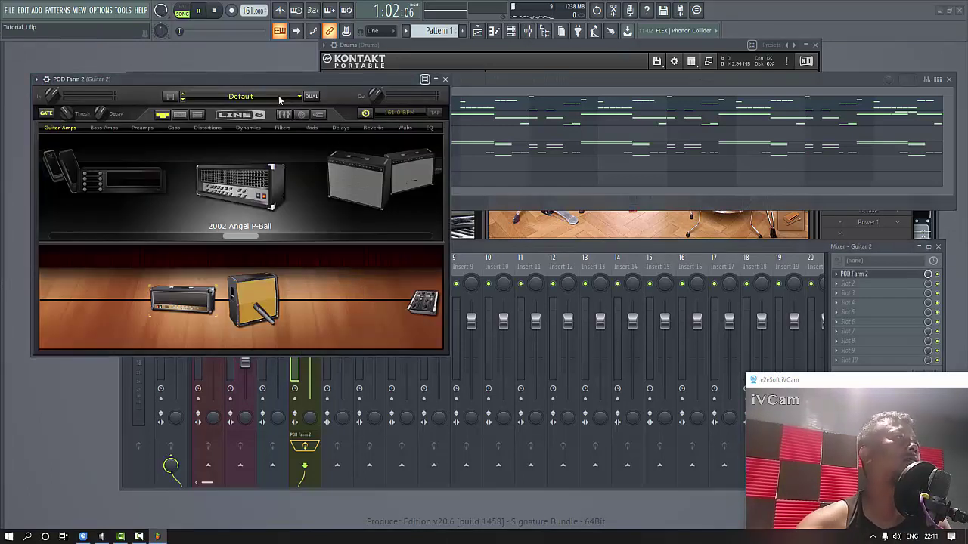
left_click(295, 97)
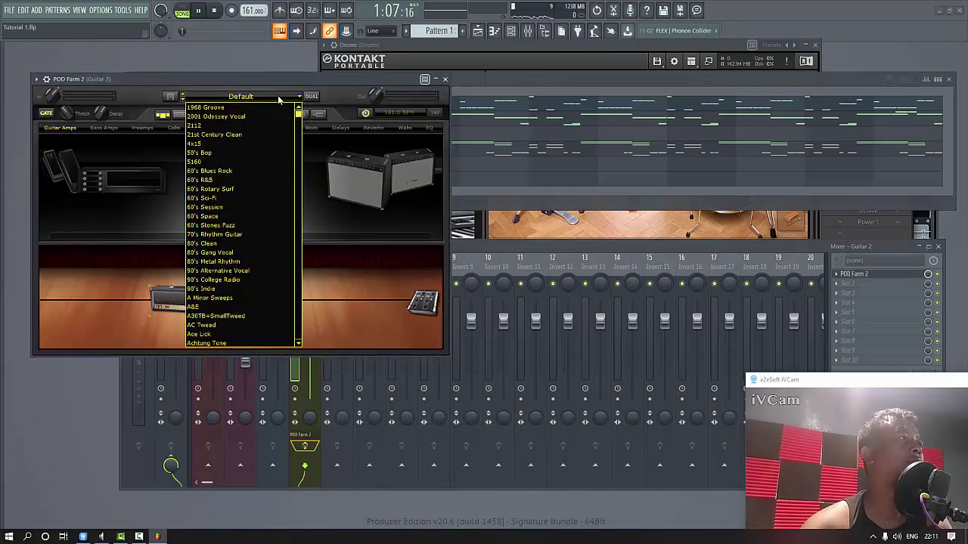
left_click(282, 171)
left_click_drag(306, 80, 678, 69)
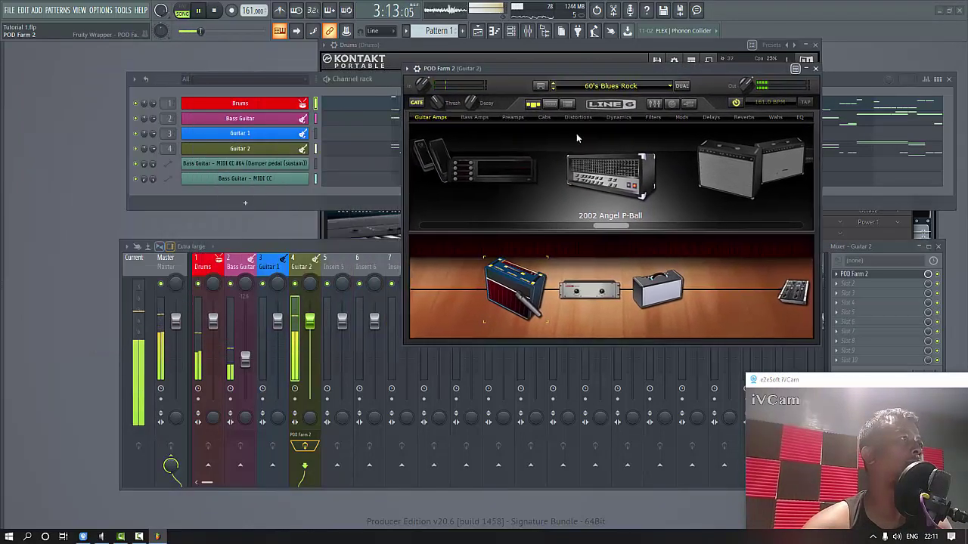
Lower the Guitar 2 mixer level to about -19 dB and raise the Bass Guitar level to -9.6 dB during playback.
left_click(337, 249)
left_click_drag(316, 333, 336, 411)
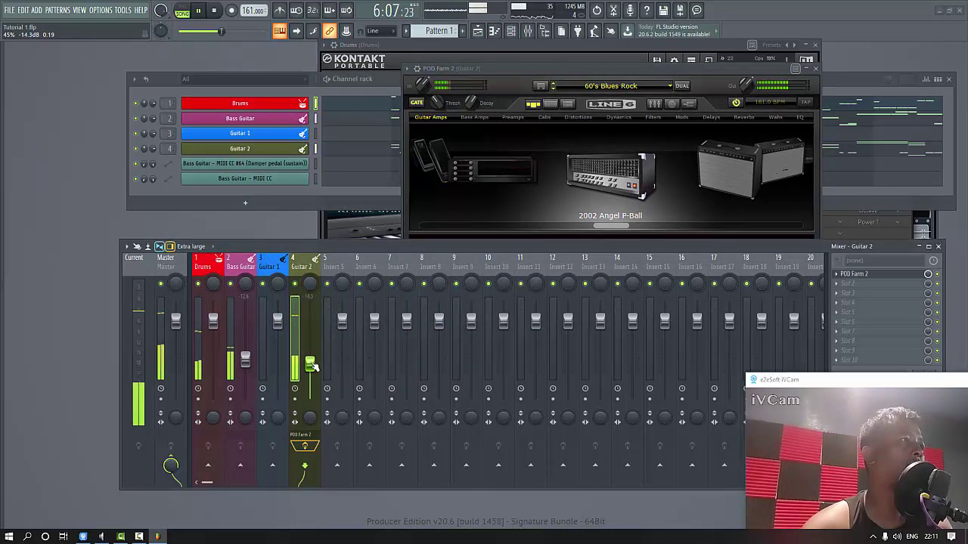
left_click_drag(317, 372, 322, 378)
left_click_drag(247, 362, 248, 358)
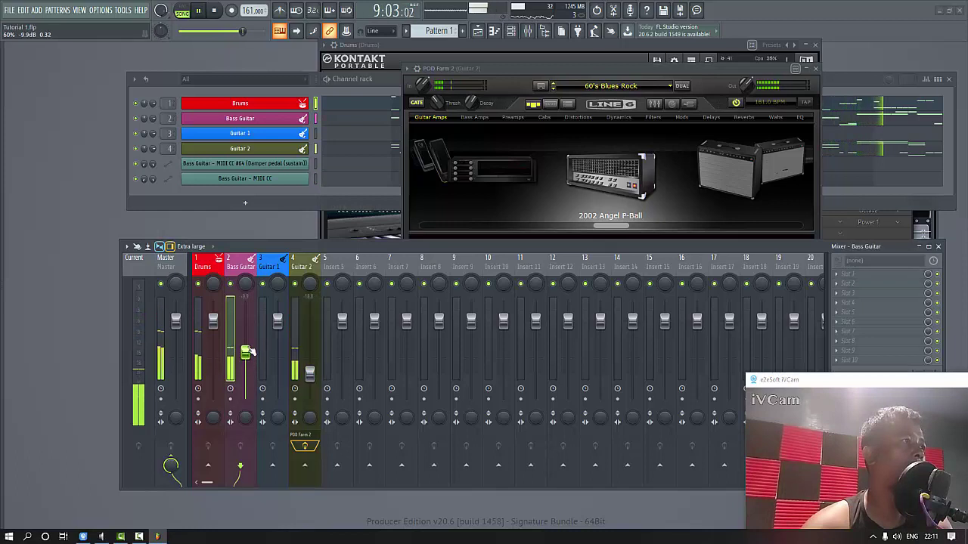
key("space")
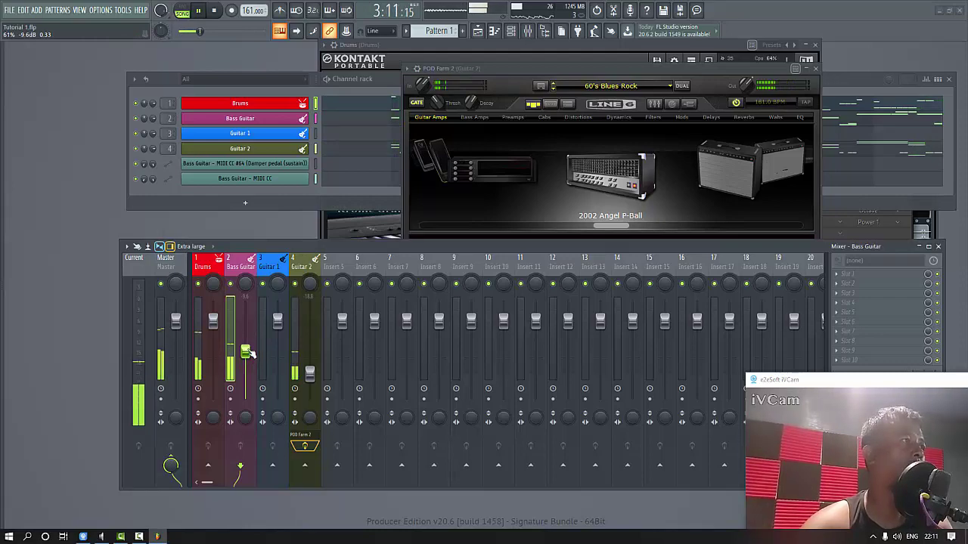
Open the Drums instrument and select the kick drum for editing, checking it against the playing song.
left_click(275, 105)
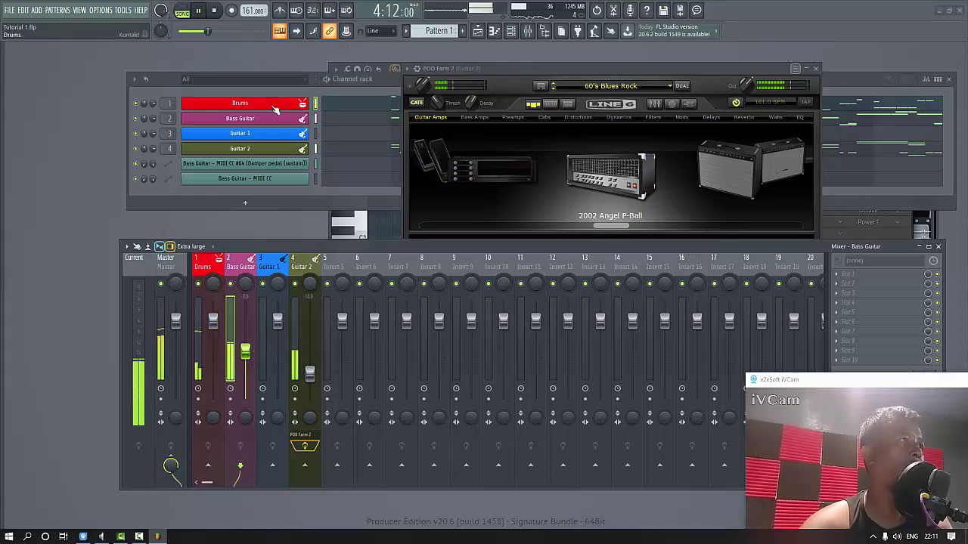
left_click(276, 108)
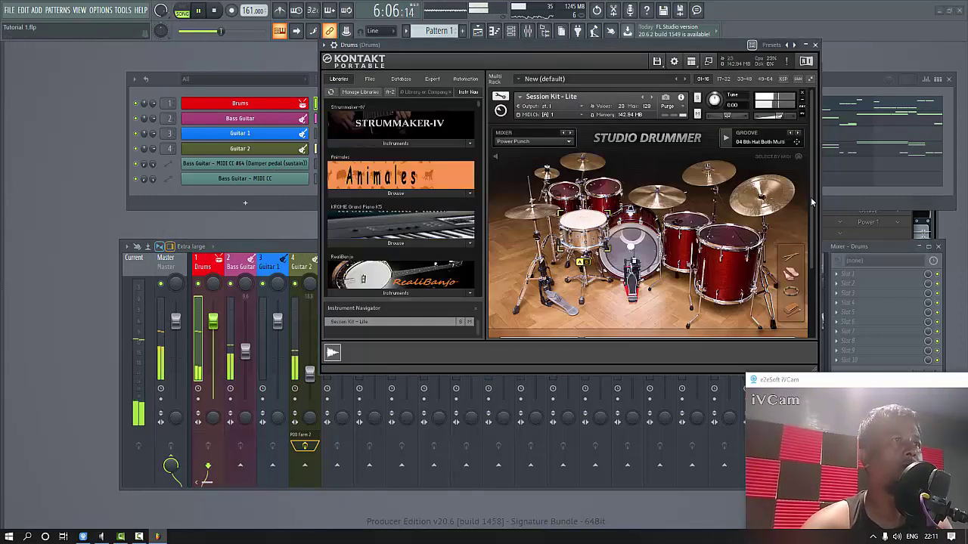
scroll(814, 253, "down", 3)
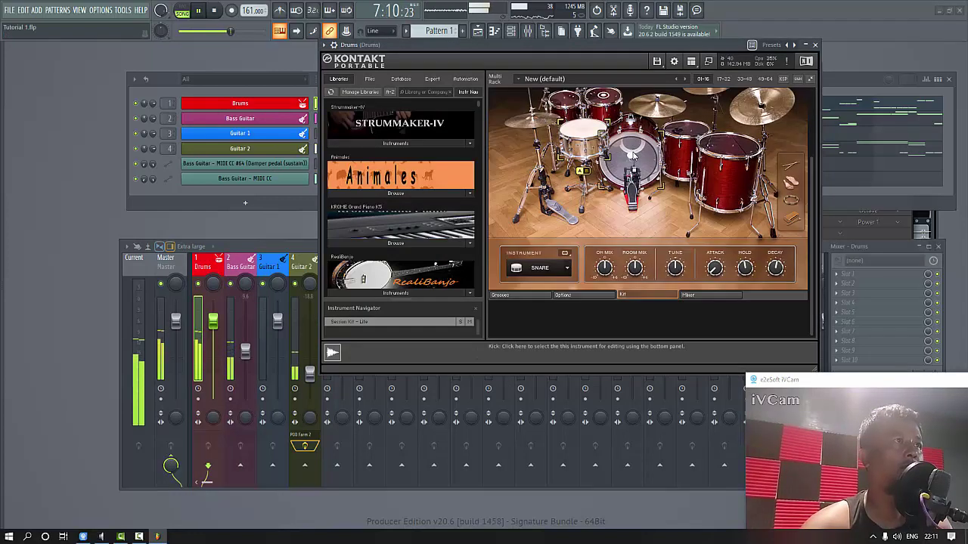
left_click(639, 162)
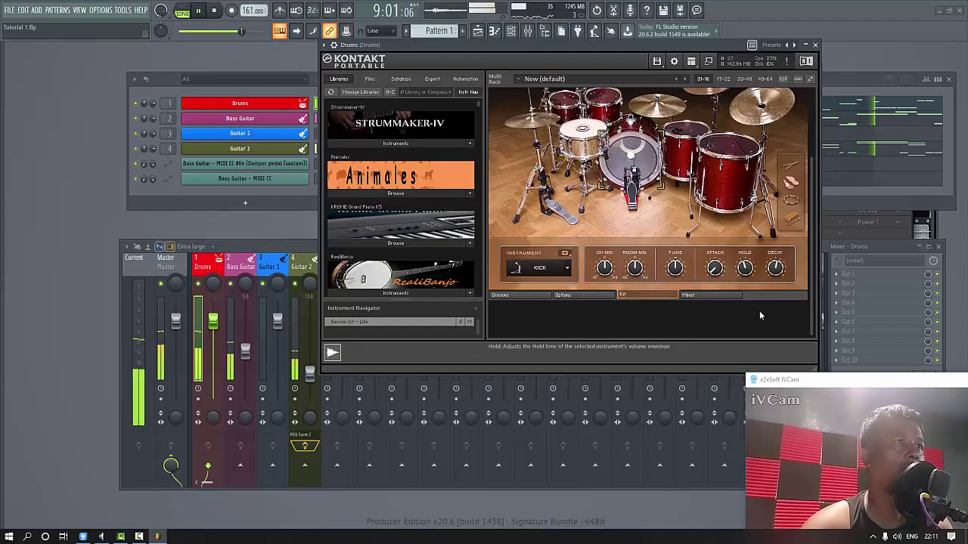
key("space")
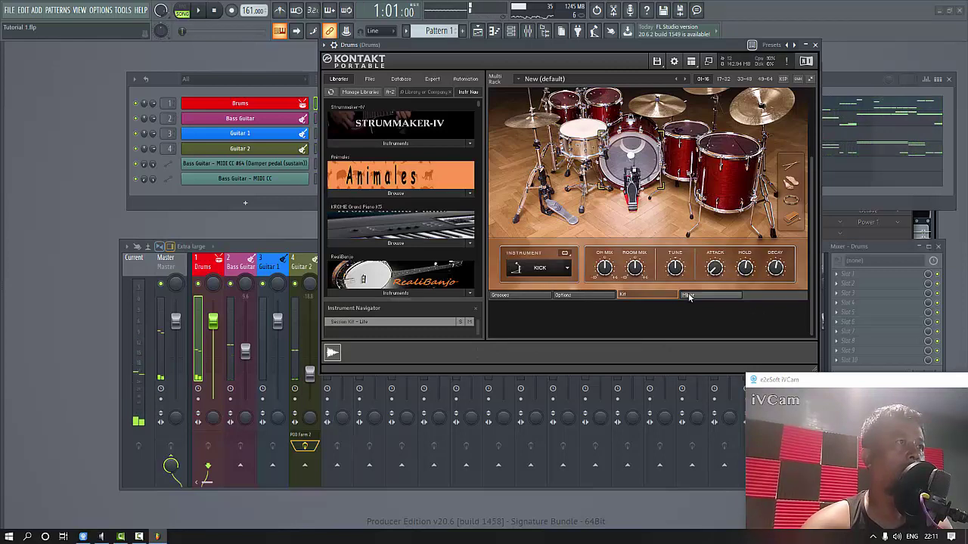
Lower the kick's sub mic level in the drum mixer's channel settings, then return to the kit controls.
left_click(680, 294)
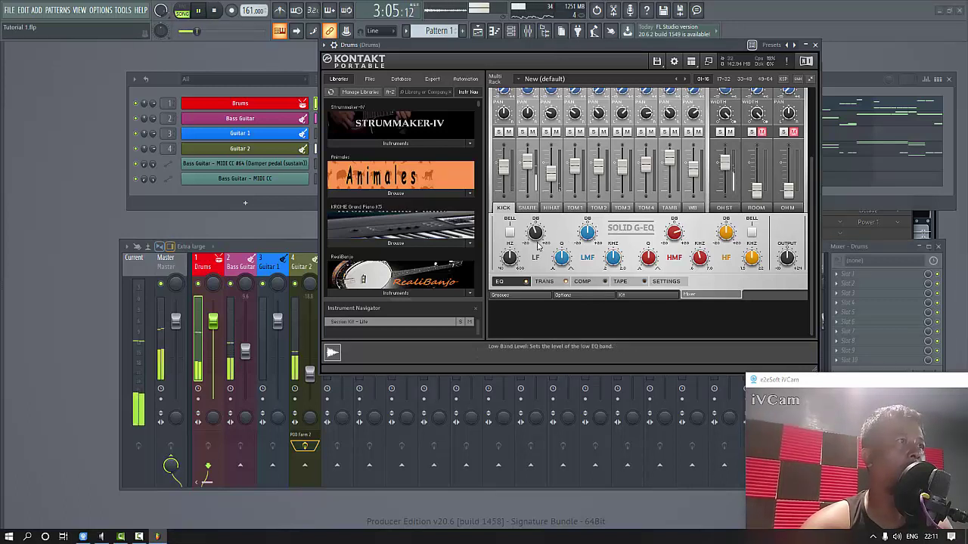
left_click(637, 281)
left_click_drag(561, 261, 532, 262)
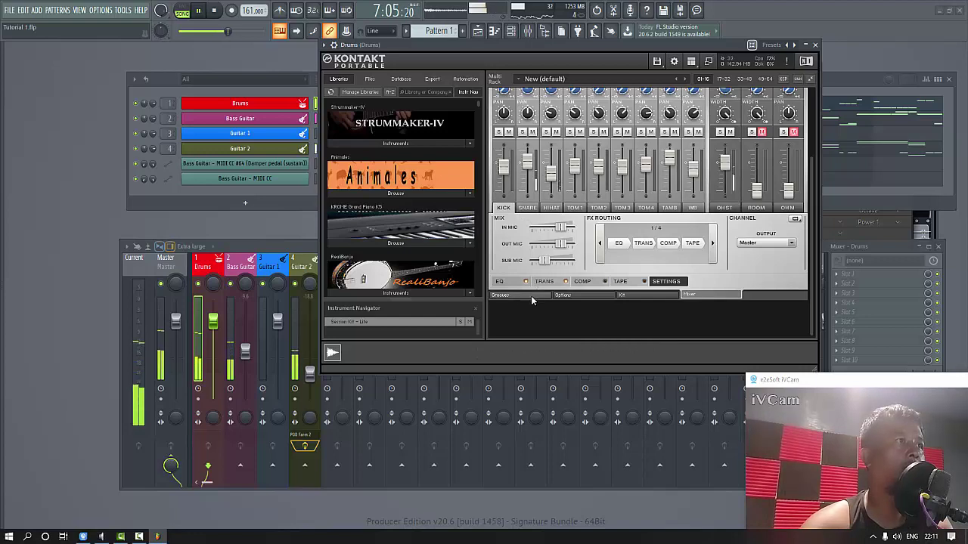
left_click(626, 296)
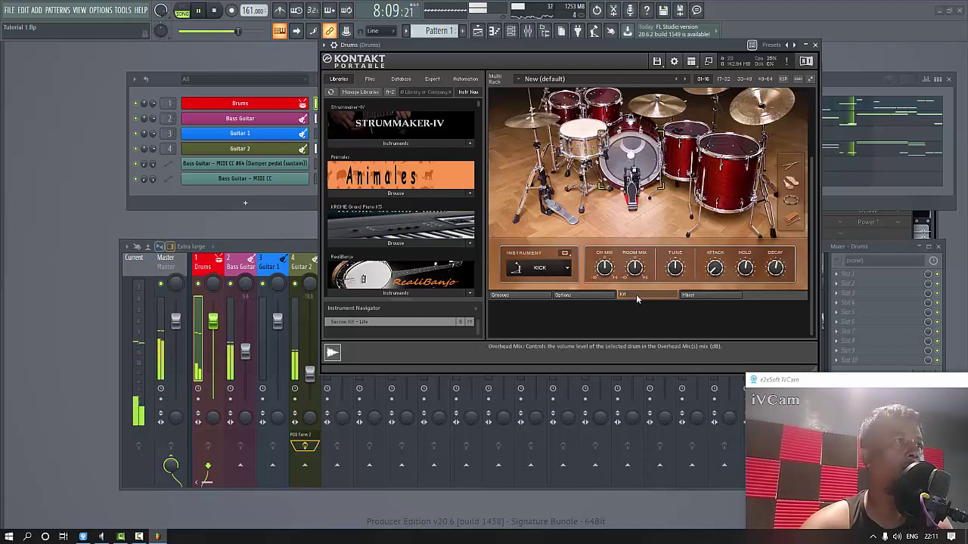
Show the kick channel's EQ settings in the drum mixer and play the song to check its sound.
left_click(691, 295)
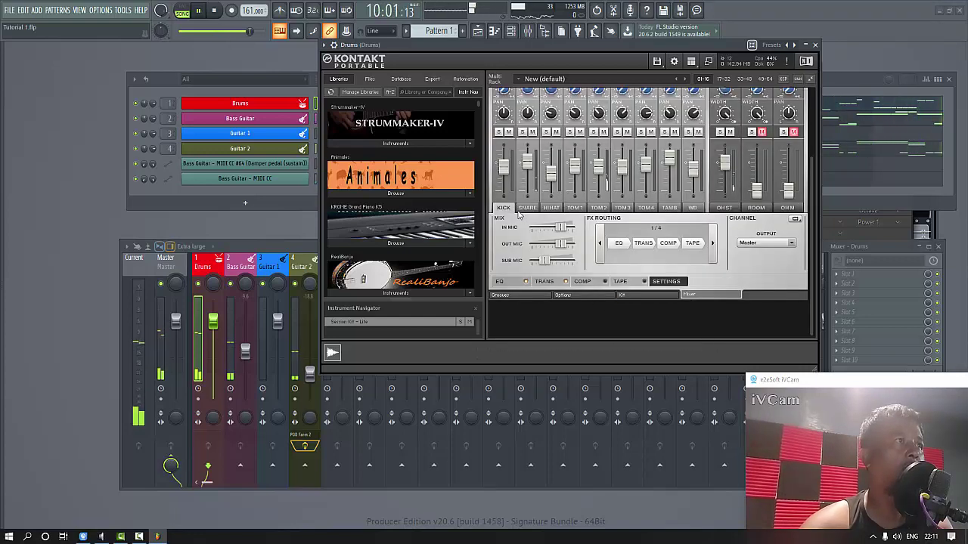
left_click(512, 284)
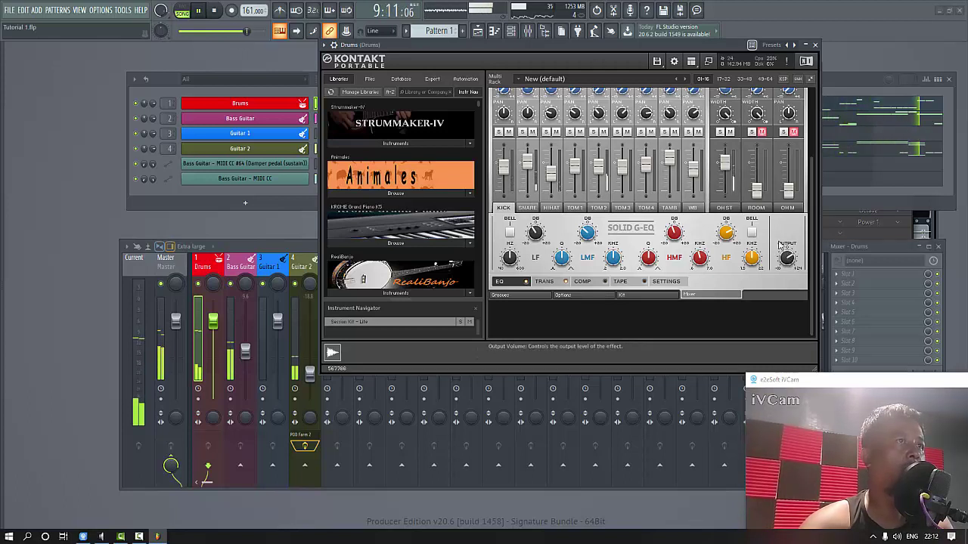
left_click(633, 46)
key("space")
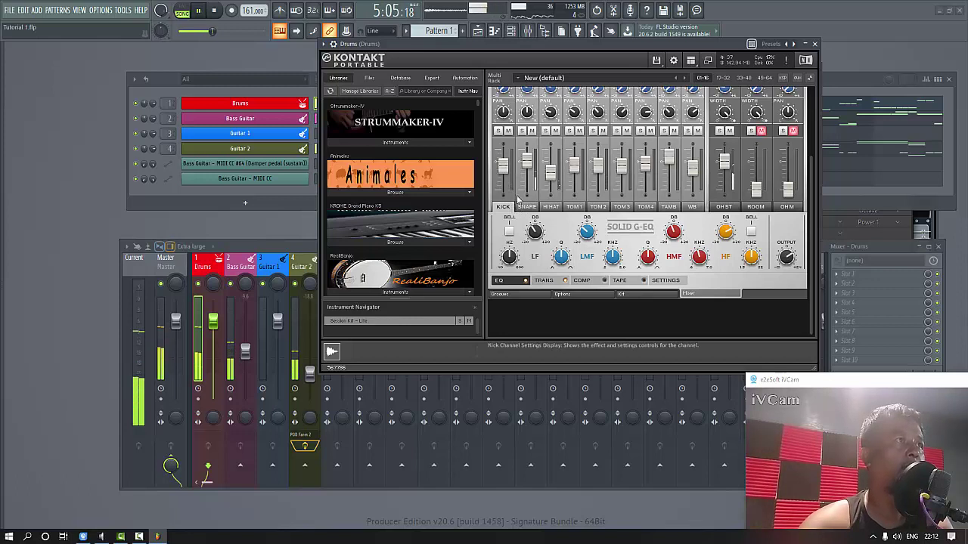
Lower the snare channel volume to 0.68 in the drum mixer, replay the song, and close the Drums instrument.
left_click_drag(527, 161, 525, 174)
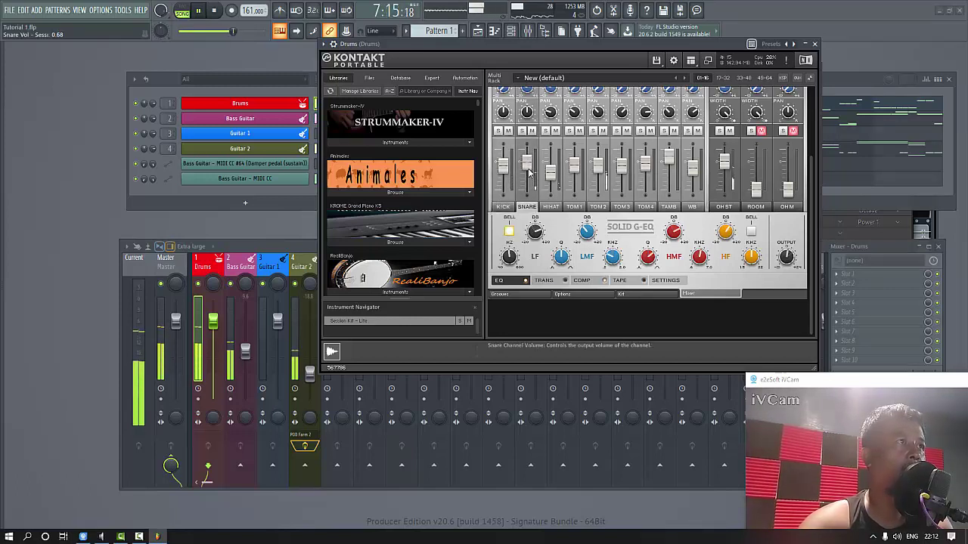
left_click_drag(602, 175, 603, 170)
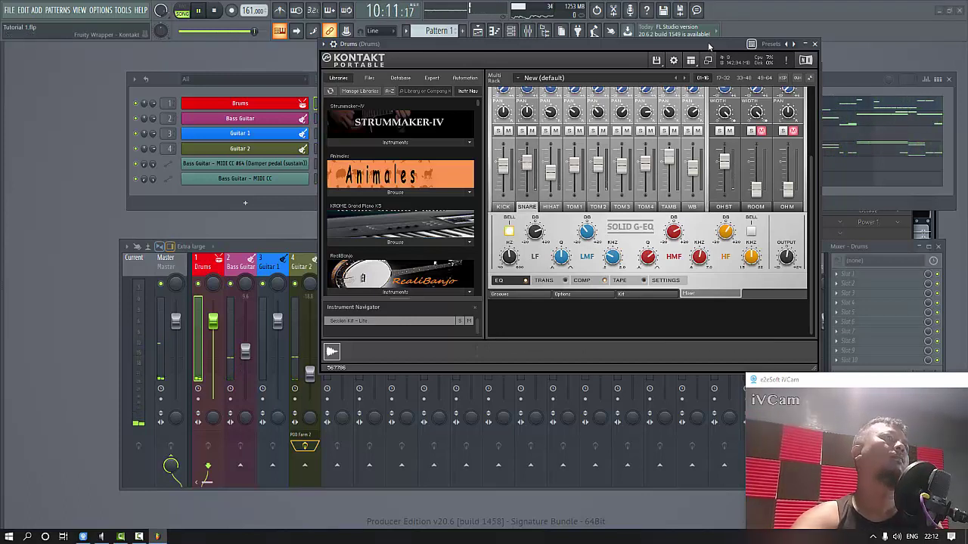
key("space")
key("space")
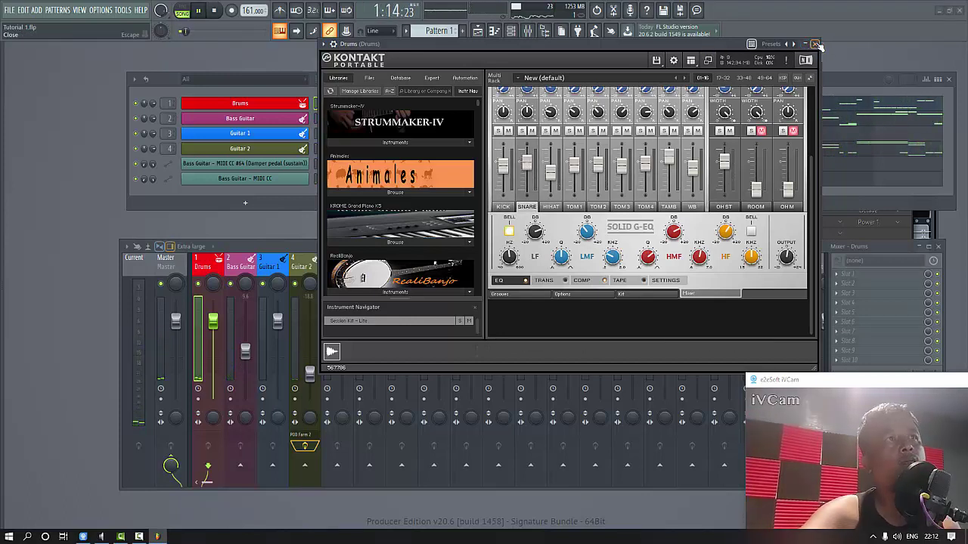
left_click(815, 44)
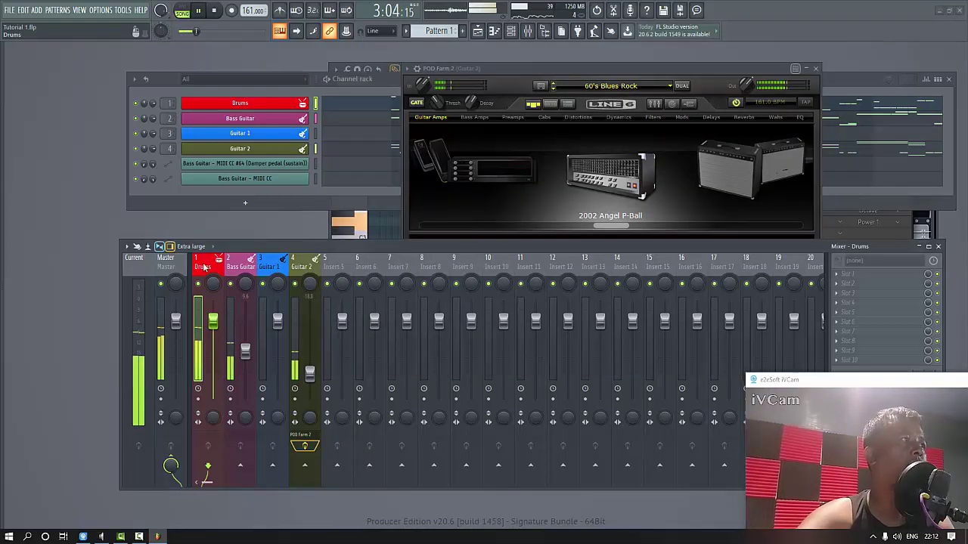
Select the Bass Guitar mixer track, stop playback, and look through the installed VST effects in the browser.
left_click_drag(233, 246, 242, 232)
left_click(251, 254)
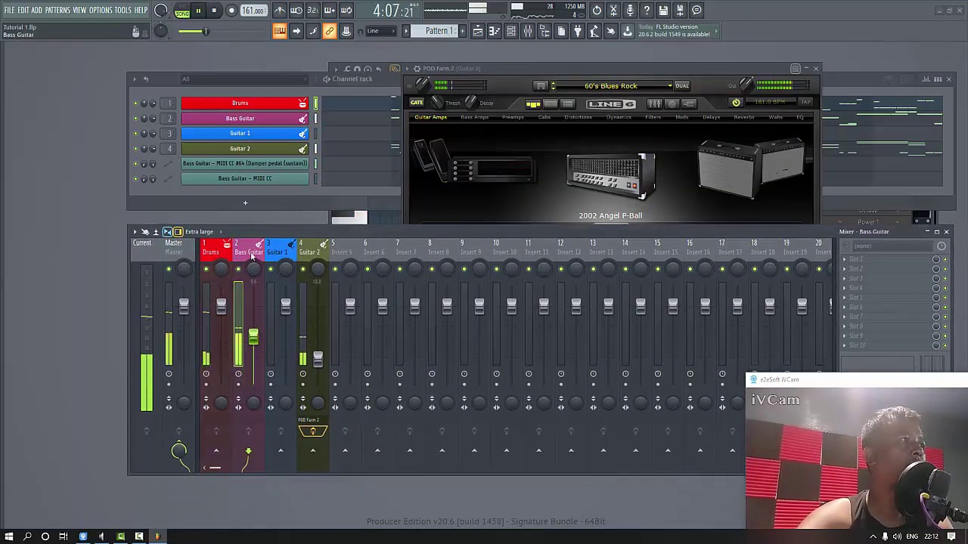
key("space")
key("alt+F8")
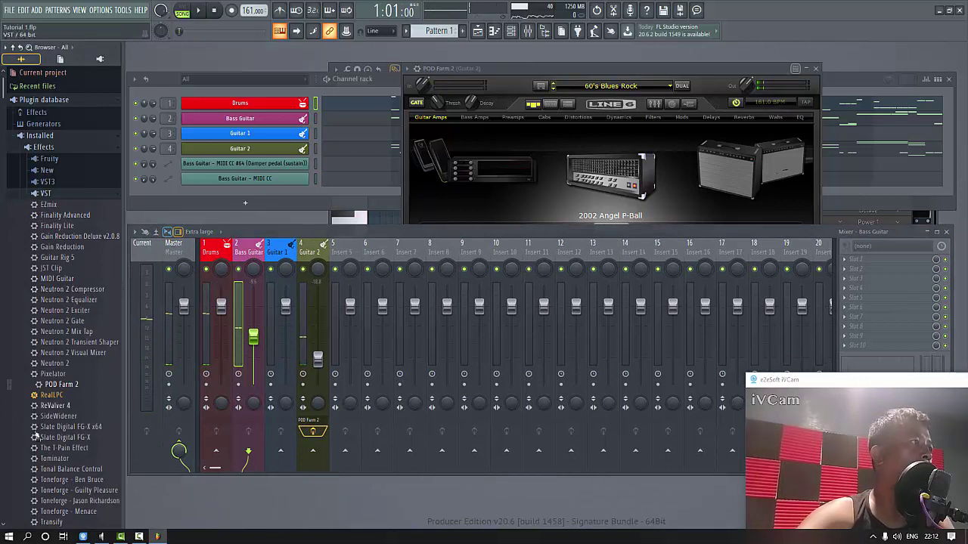
scroll(36, 437, "down", 10)
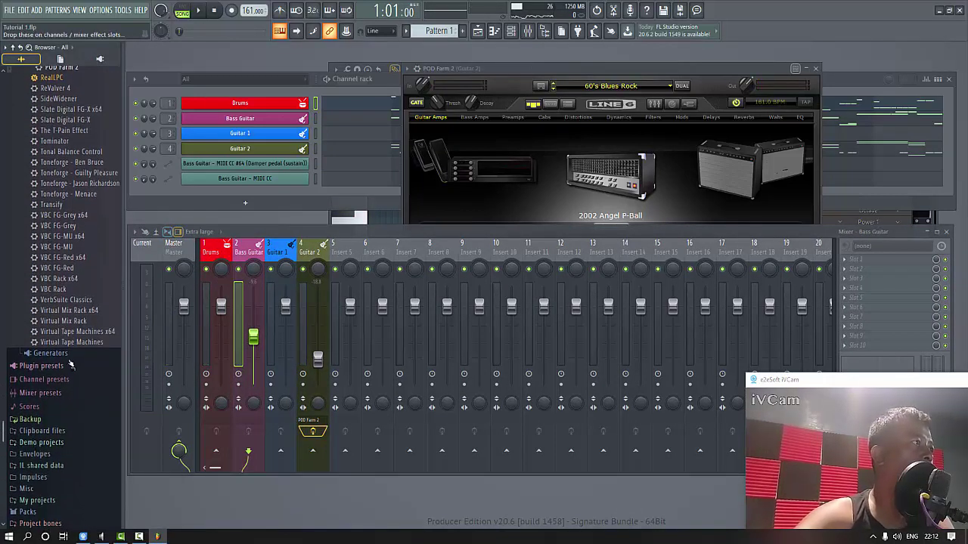
scroll(70, 365, "up", 4)
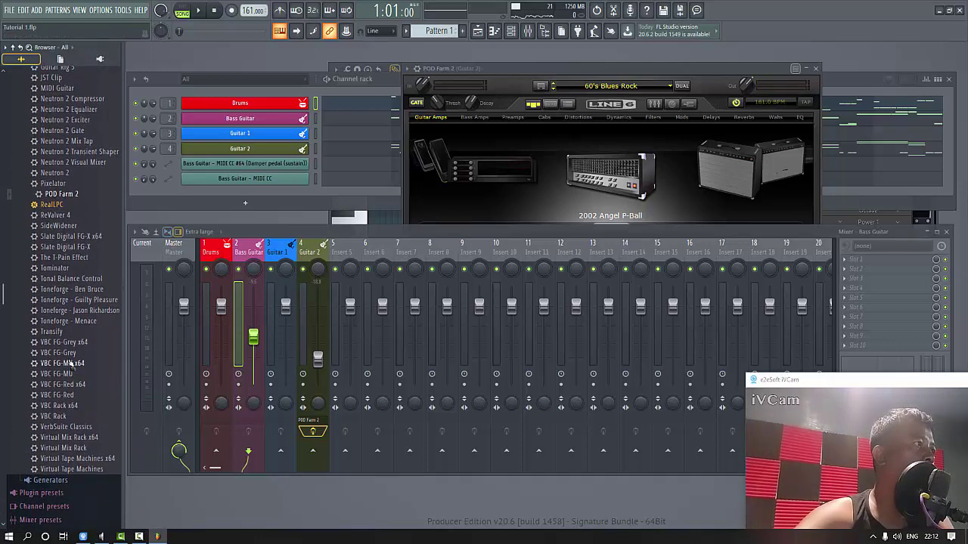
scroll(70, 366, "up", 5)
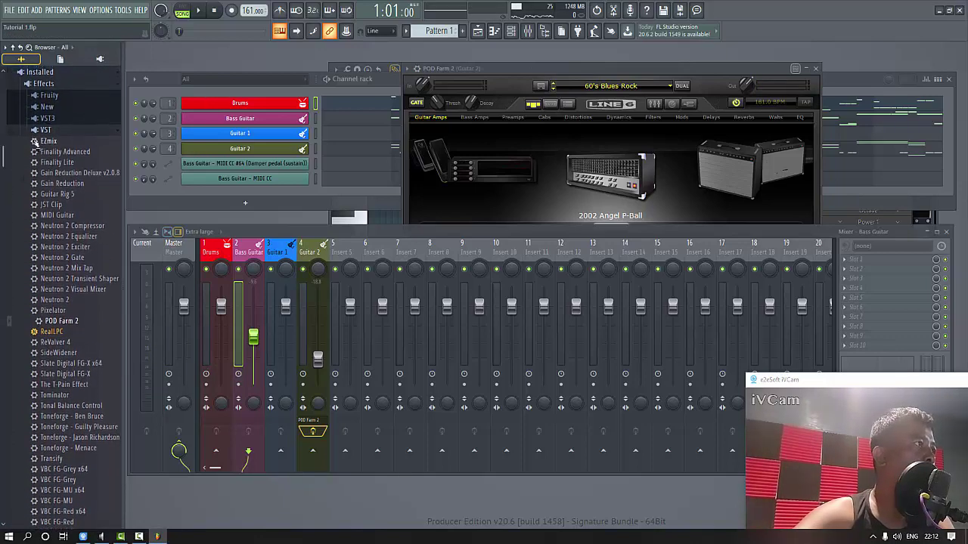
Find JST BG-Drums among the installed VST3 effects and load it onto the Drums mixer track.
left_click(48, 119)
scroll(79, 376, "down", 20)
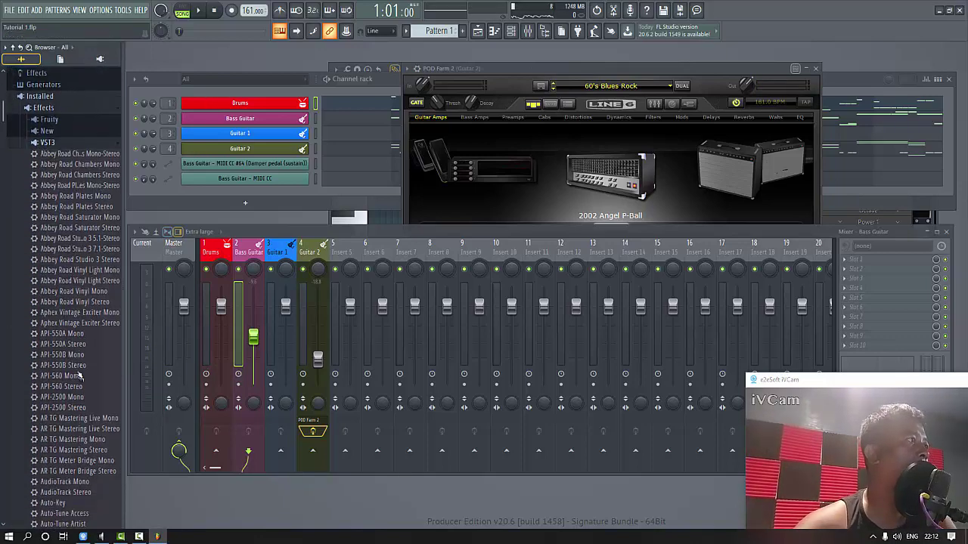
scroll(79, 375, "down", 20)
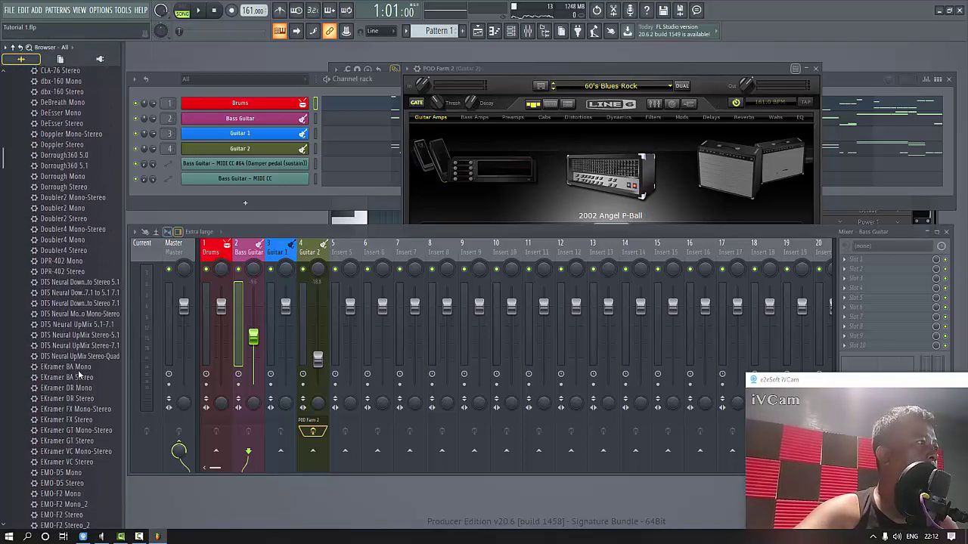
scroll(77, 370, "down", 20)
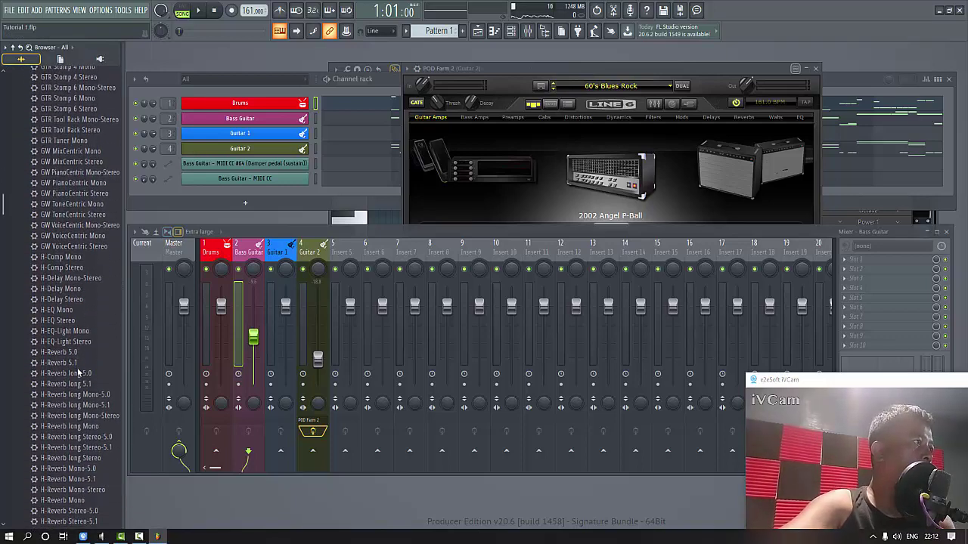
scroll(79, 371, "down", 20)
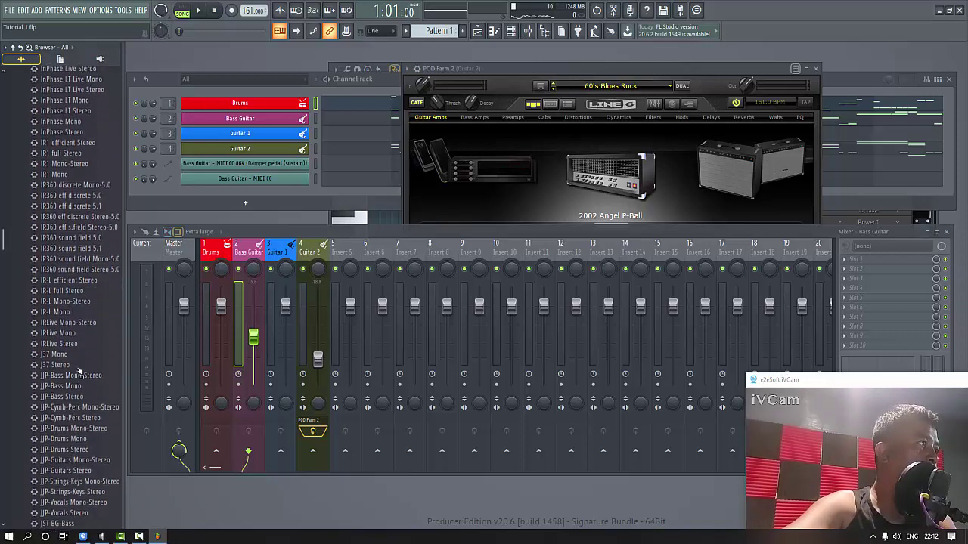
scroll(81, 371, "down", 2)
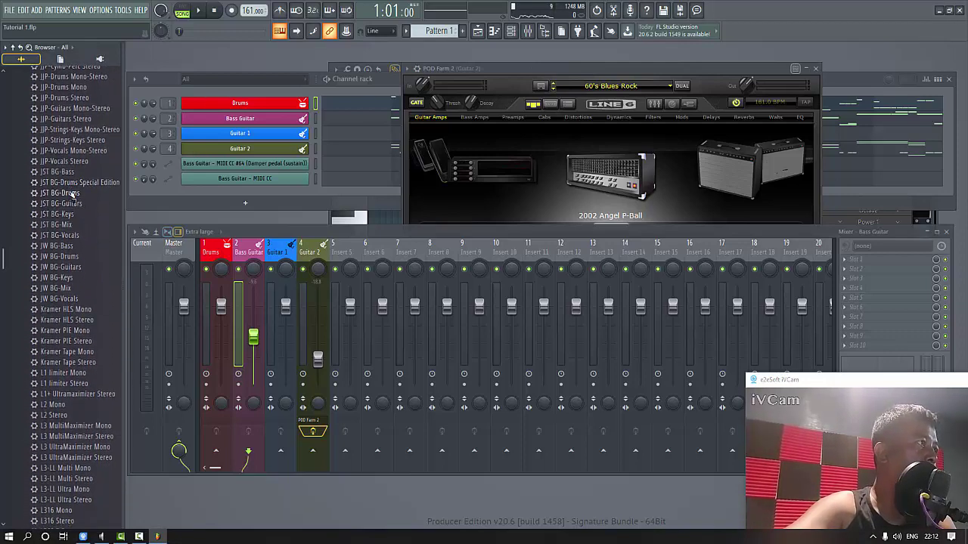
left_click_drag(70, 193, 217, 249)
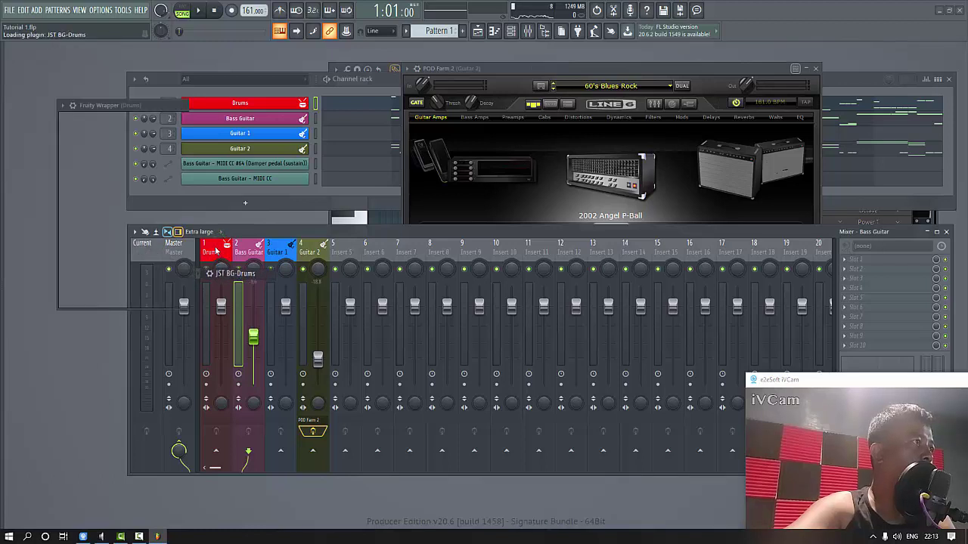
Play the song and set BG-Drums to the Fat punch mode with 50% compression.
key("space")
left_click_drag(110, 106, 259, 117)
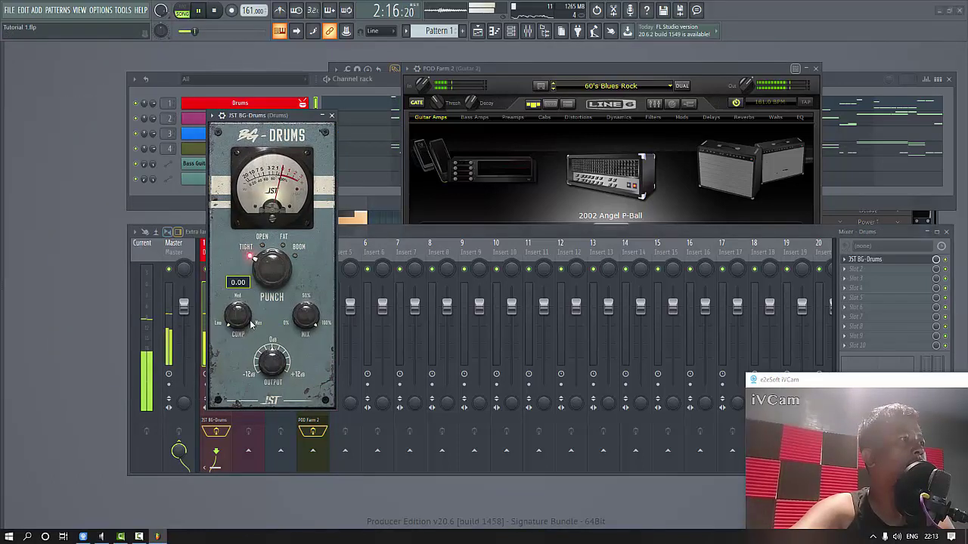
left_click(271, 230)
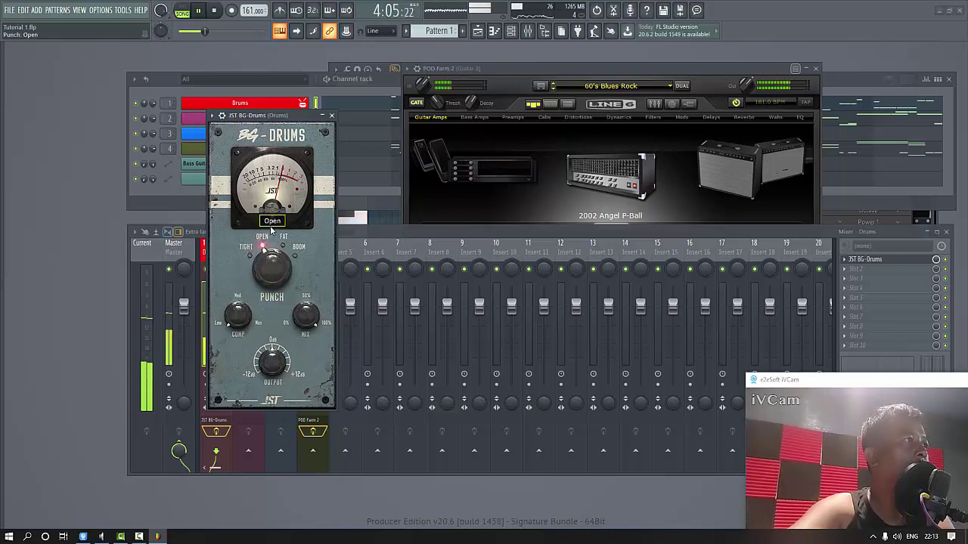
left_click_drag(271, 207, 270, 189)
left_click_drag(241, 317, 227, 255)
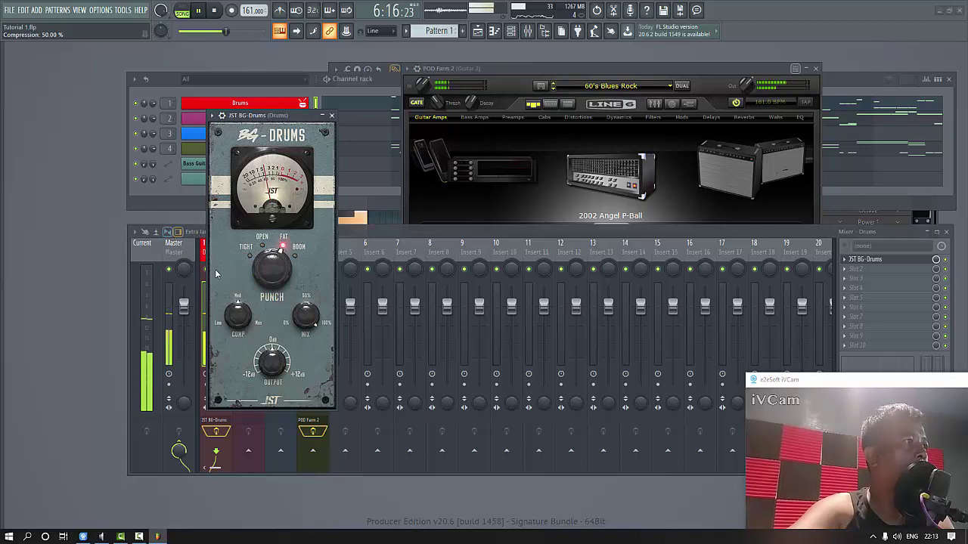
Fine-tune BG-Drums during playback to 52% compression and a 1.20 dB output level.
left_click_drag(273, 376, 273, 361)
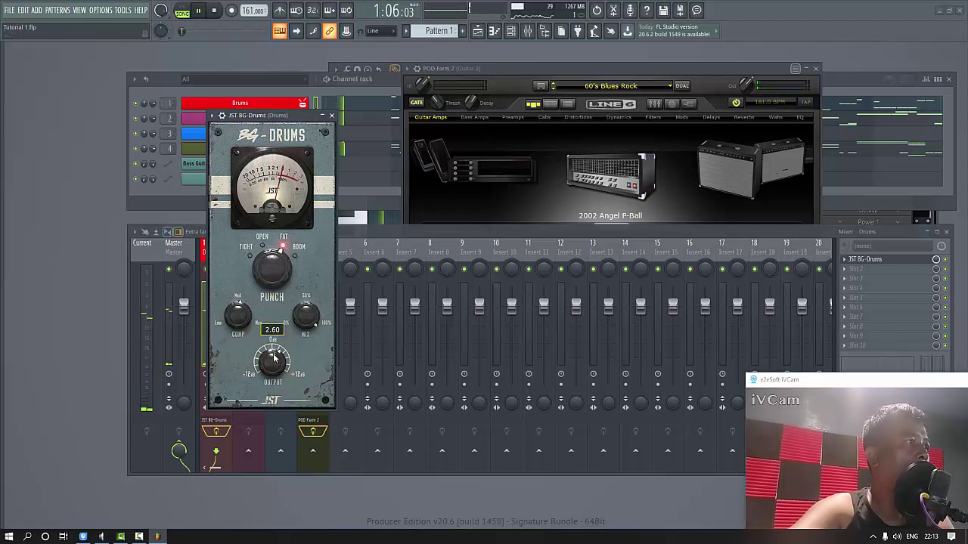
mouse_move(242, 316)
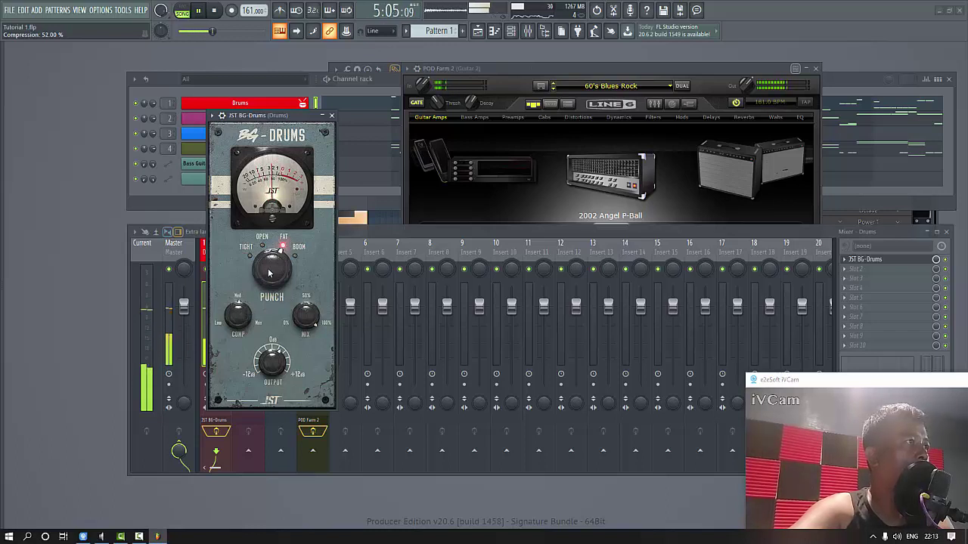
mouse_move(278, 362)
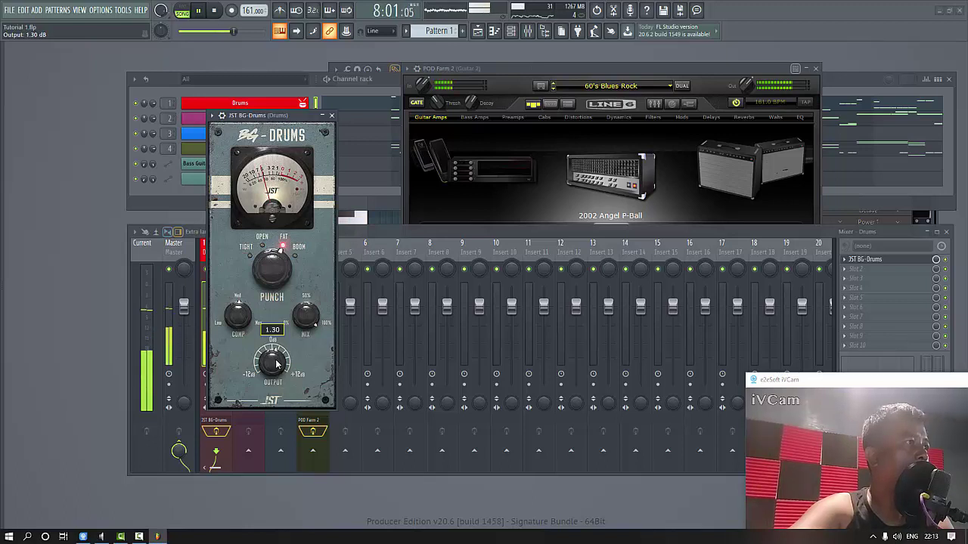
left_click_drag(276, 364, 276, 365)
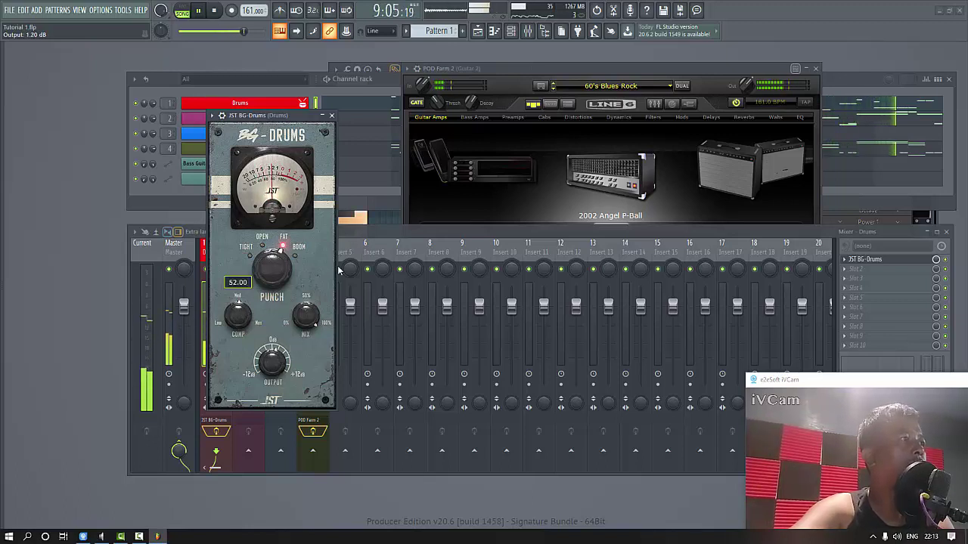
Lower the Drums mixer level to about -1 dB and the Bass Guitar level to -10.3 dB while replaying the song.
left_click(226, 253)
key("space")
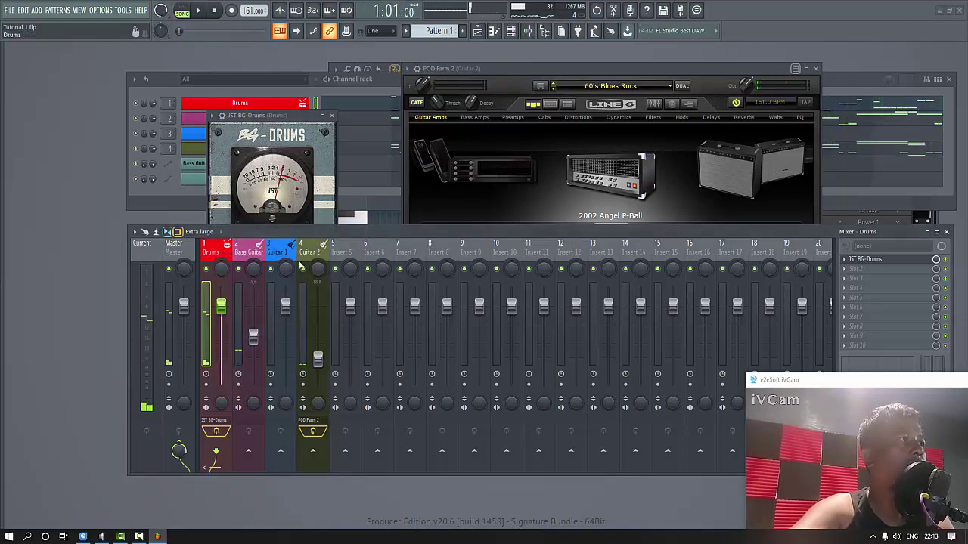
key("space")
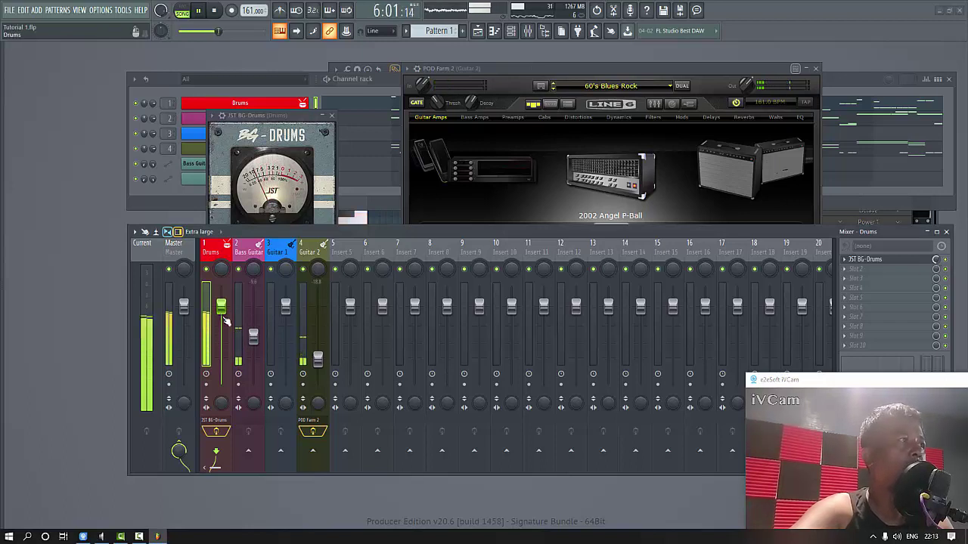
scroll(225, 321, "down", 2)
left_click(250, 279)
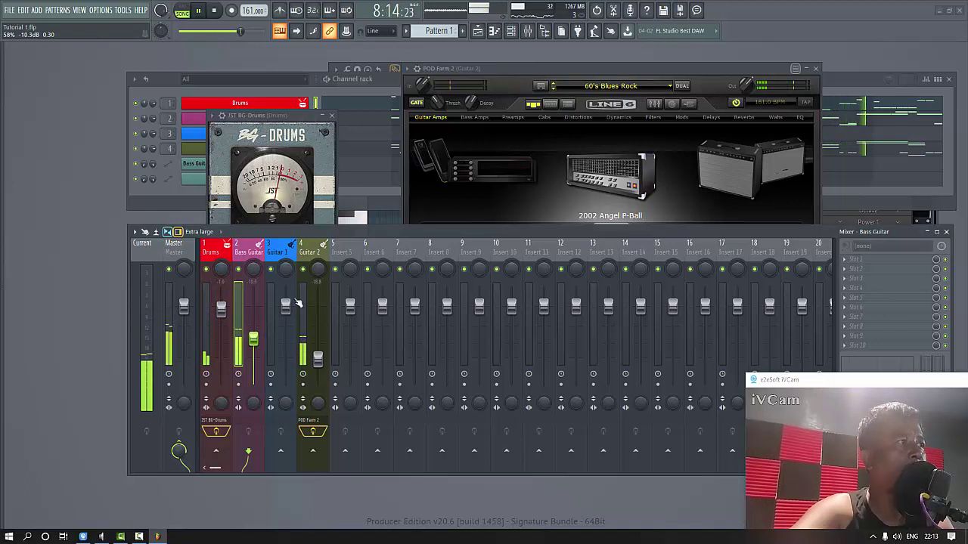
key("space")
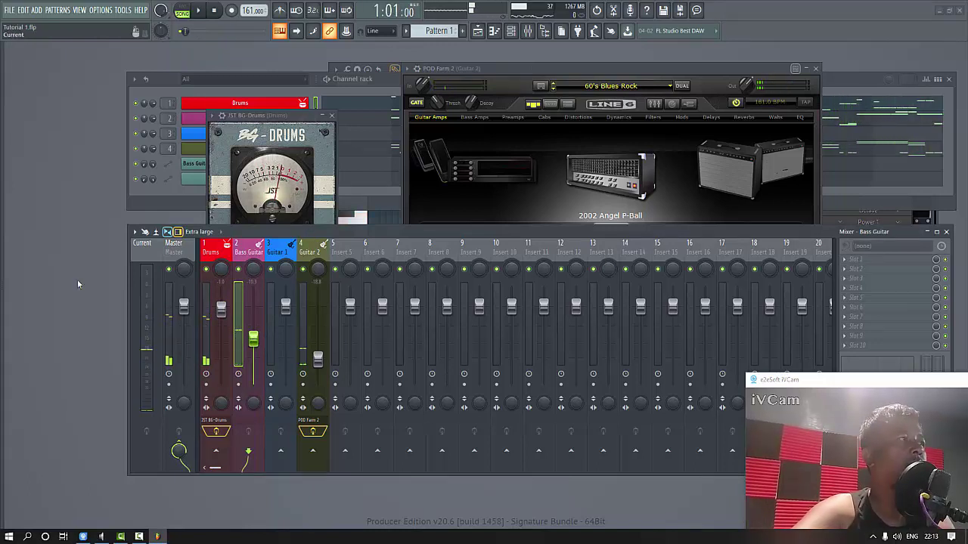
Load JW BG-Bass onto the Bass Guitar mixer track and play the song briefly to hear it.
mouse_move(2, 276)
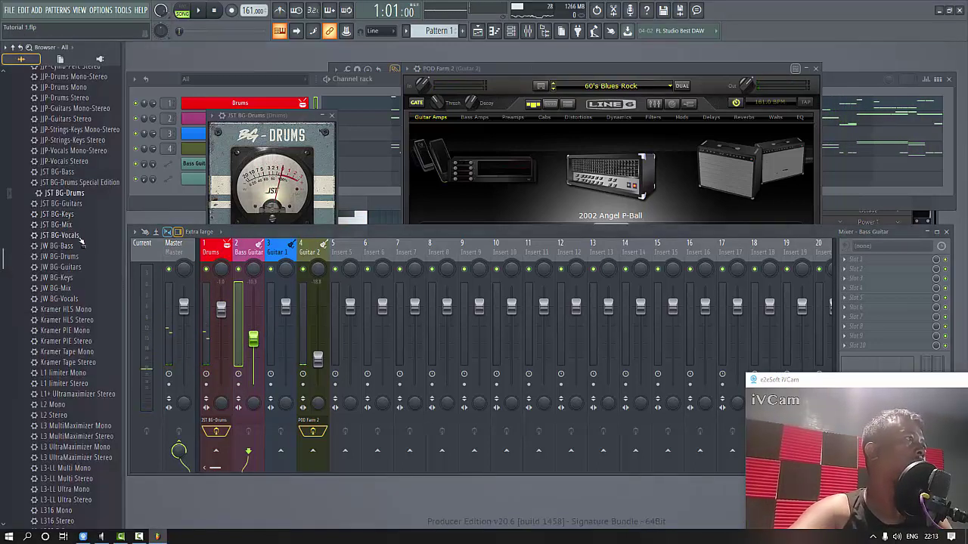
left_click_drag(67, 250, 256, 257)
key("space")
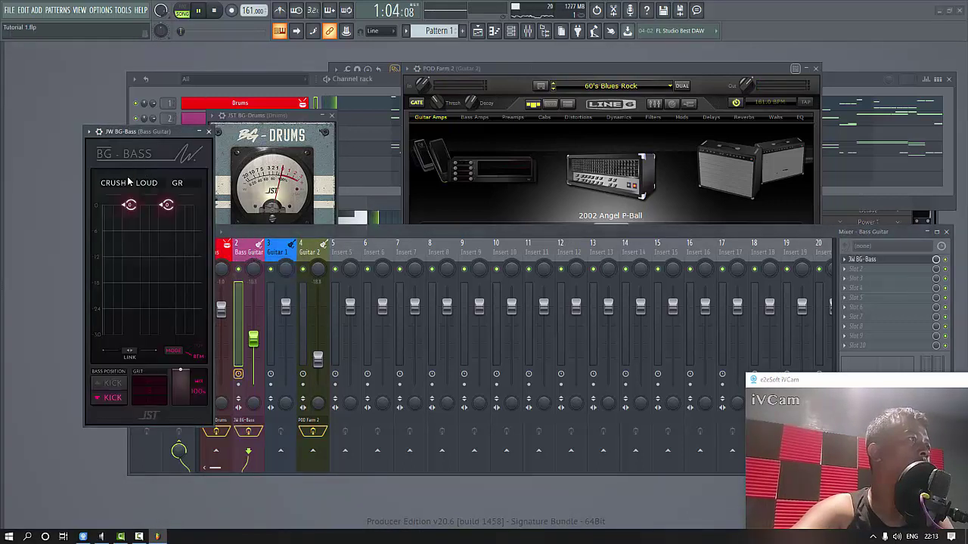
left_click_drag(144, 132, 170, 130)
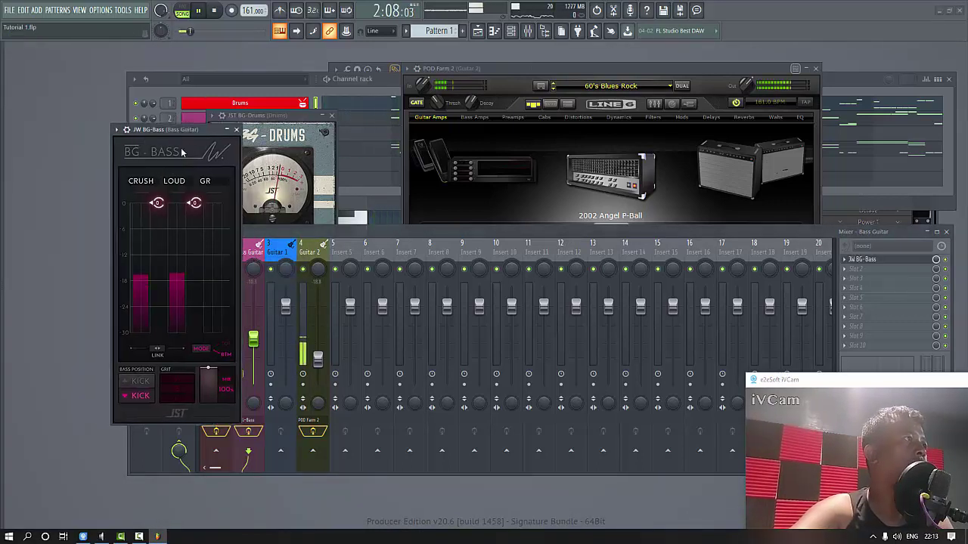
left_click(303, 230)
key("space")
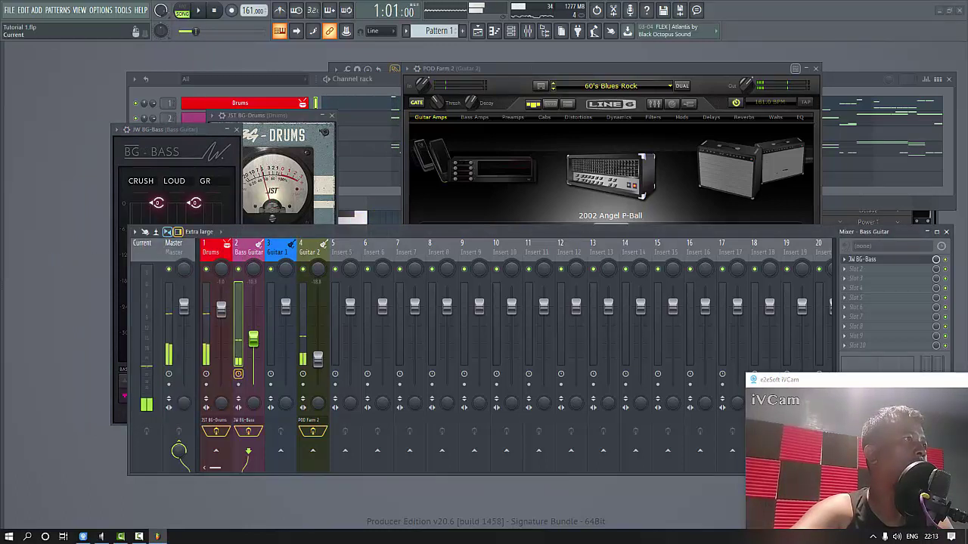
Load the JST BG-Bass effect onto the Bass Guitar mixer track from the browser's plugin list.
mouse_move(9, 246)
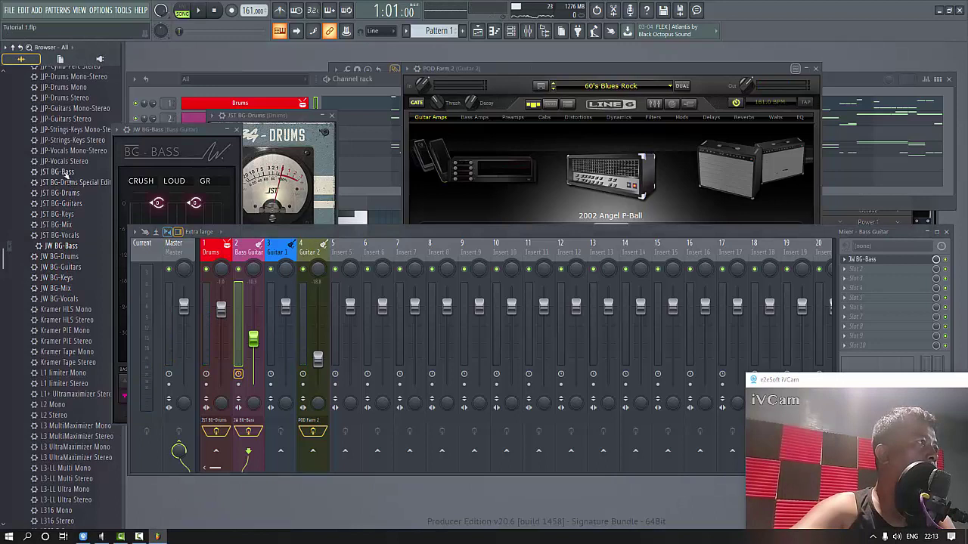
left_click_drag(67, 172, 236, 272)
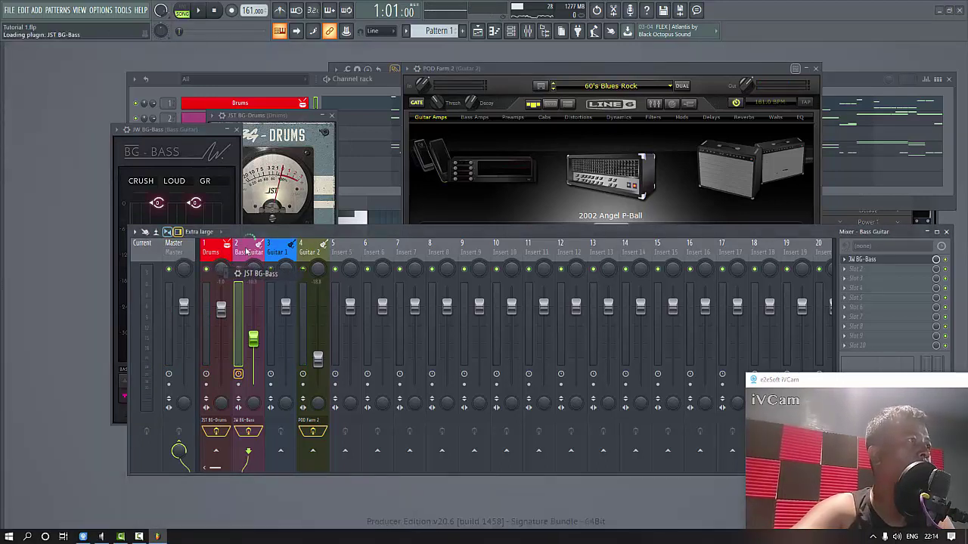
Bypass JW BG-Bass, play the song, and adjust JST BG-Bass to roughly medium compression with a 3.10 dB output.
left_click(946, 261)
key("space")
left_click_drag(167, 144, 189, 139)
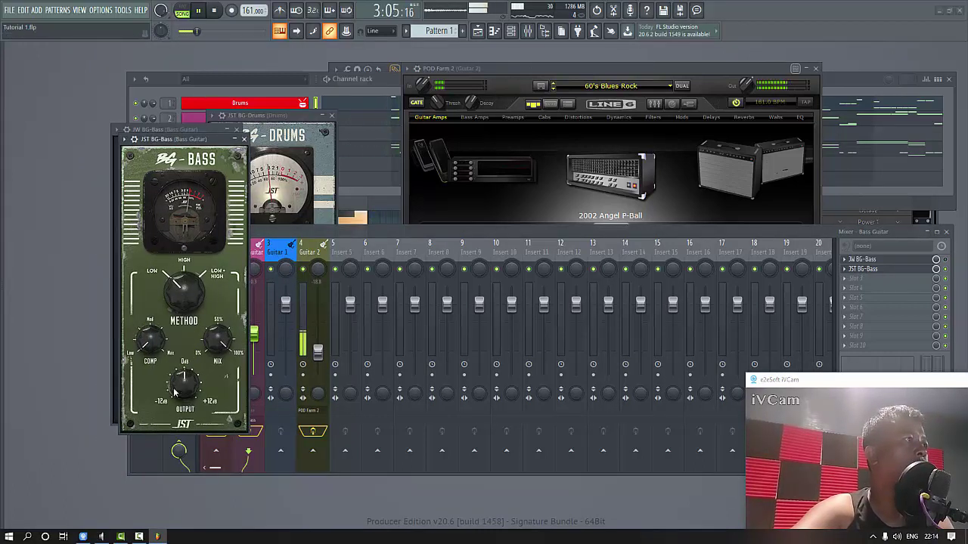
left_click_drag(154, 345, 132, 289)
left_click_drag(184, 384, 189, 379)
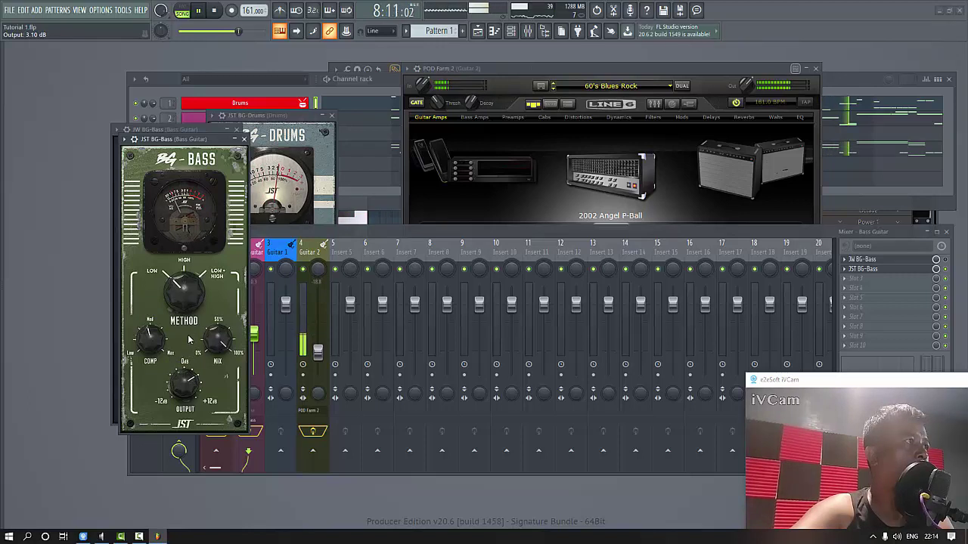
left_click_drag(182, 293, 181, 202)
Close the JST BG-Bass, JW BG-Bass and JST BG-Drums effect windows to clear the view of the mixer.
left_click_drag(243, 143, 262, 167)
left_click(263, 162)
left_click(236, 130)
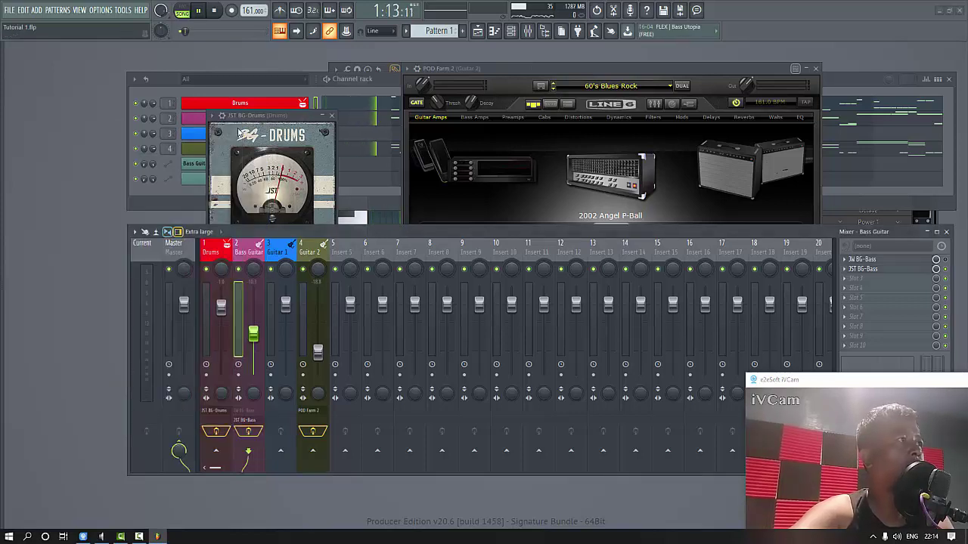
left_click(331, 117)
left_click(332, 117)
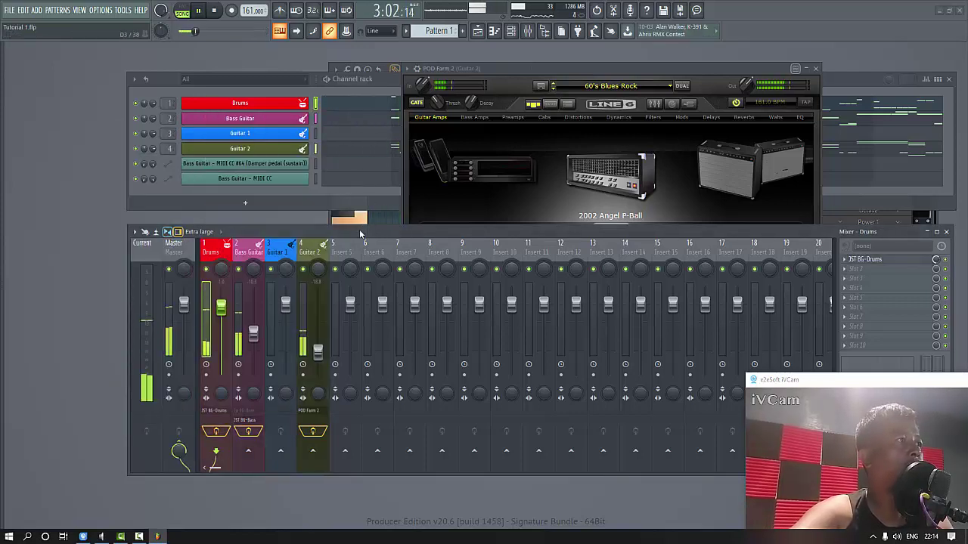
Rebalance the mixer during playback with Guitar 2 at -16.0 dB, Drums at about -1.1 dB and Bass Guitar at about -11.6 dB.
left_click_drag(254, 336, 255, 331)
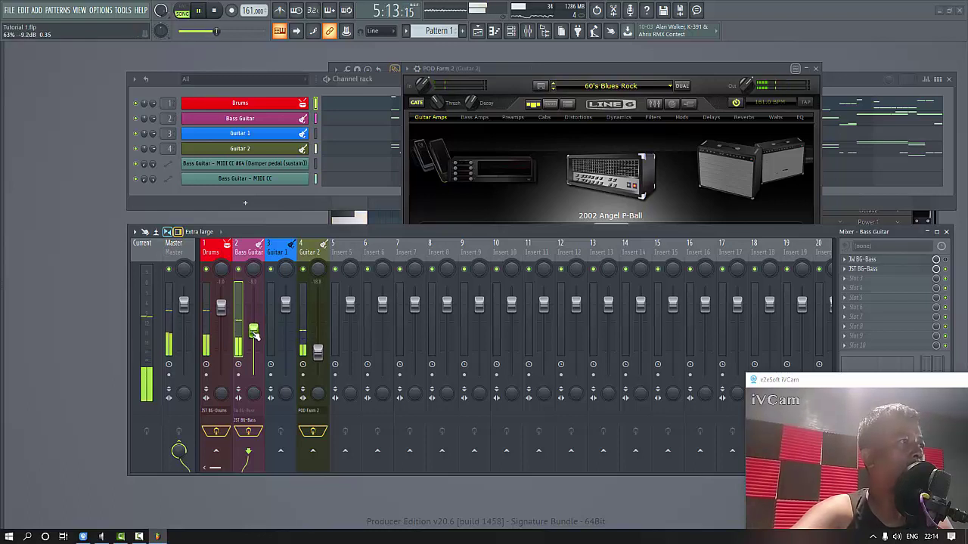
left_click(318, 352)
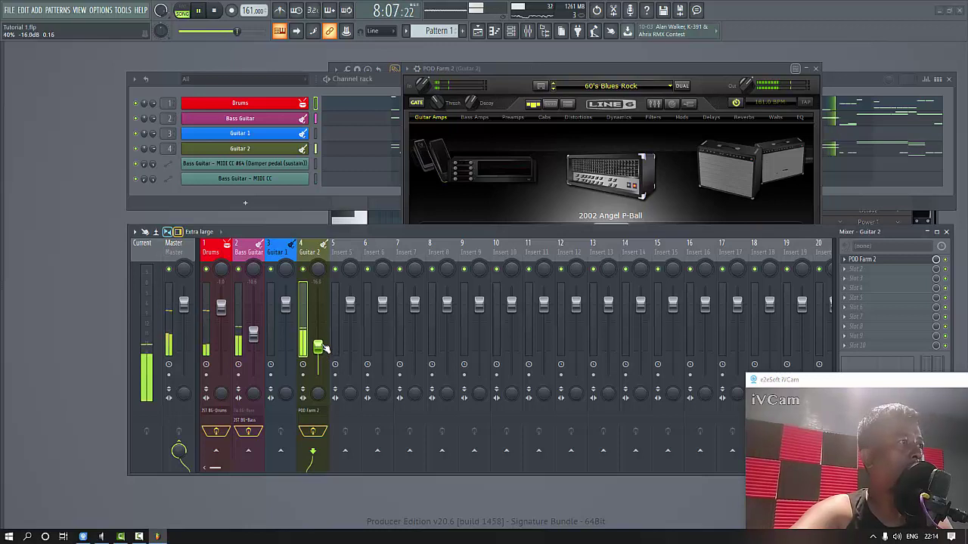
left_click(221, 304)
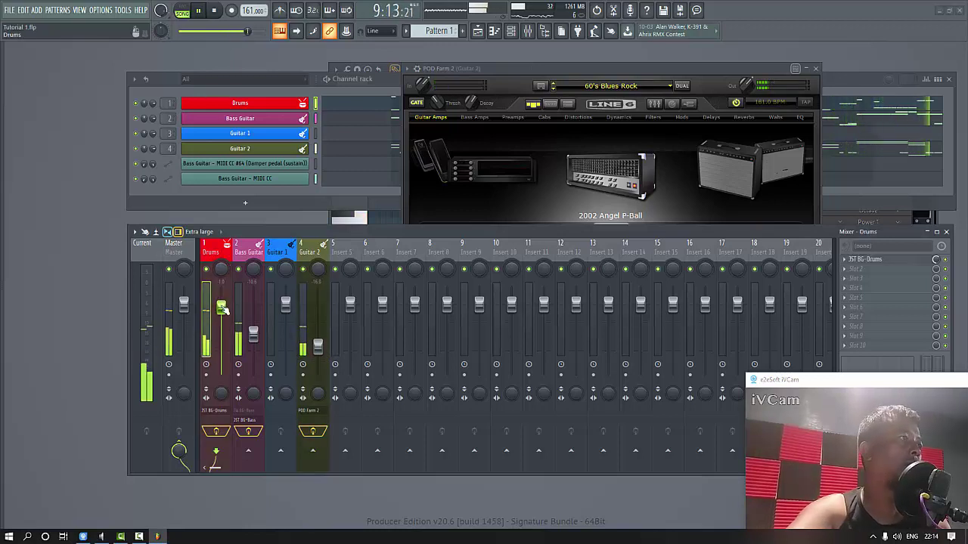
left_click(253, 336)
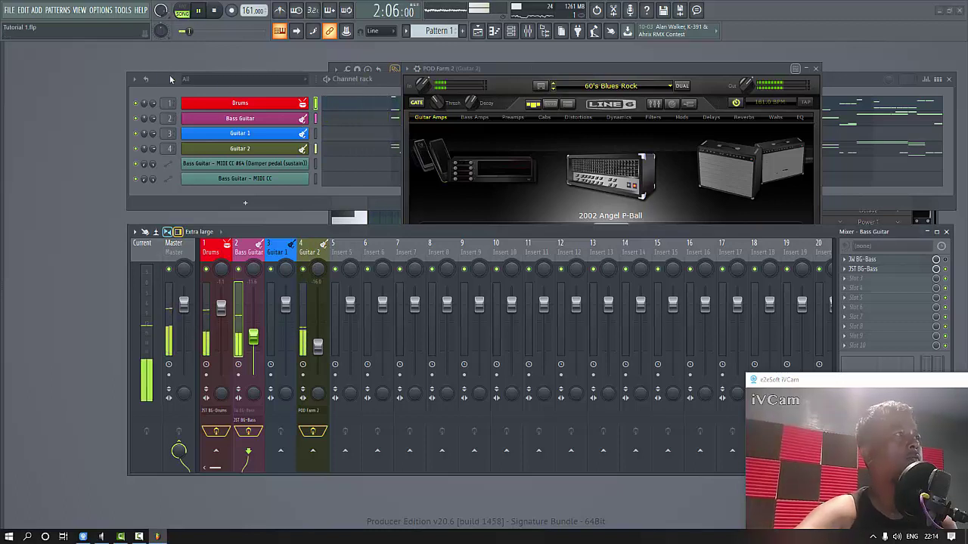
Lower the Guitar 2 level to -18.0 dB while repositioning the channel rack and mixer windows, and stop playback.
left_click_drag(170, 79, 159, 78)
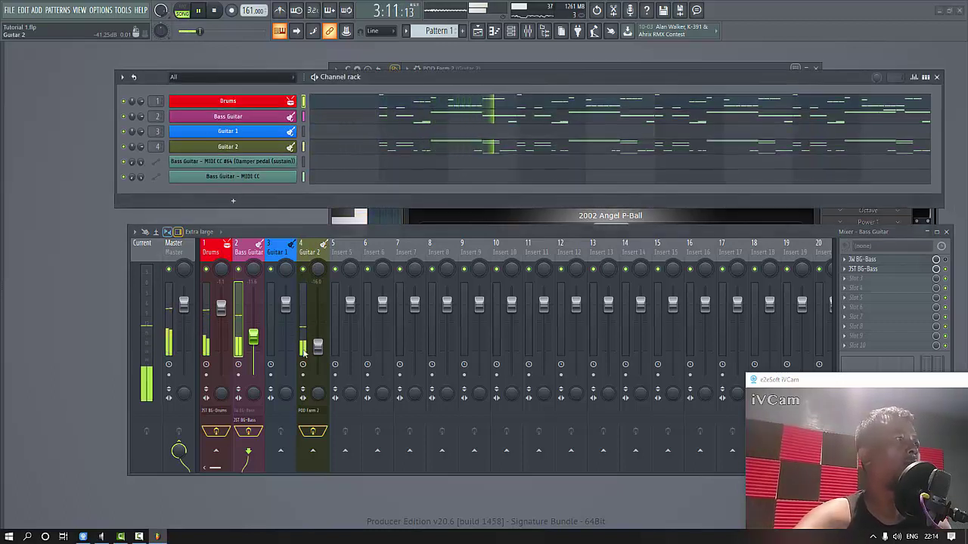
left_click_drag(318, 347, 327, 360)
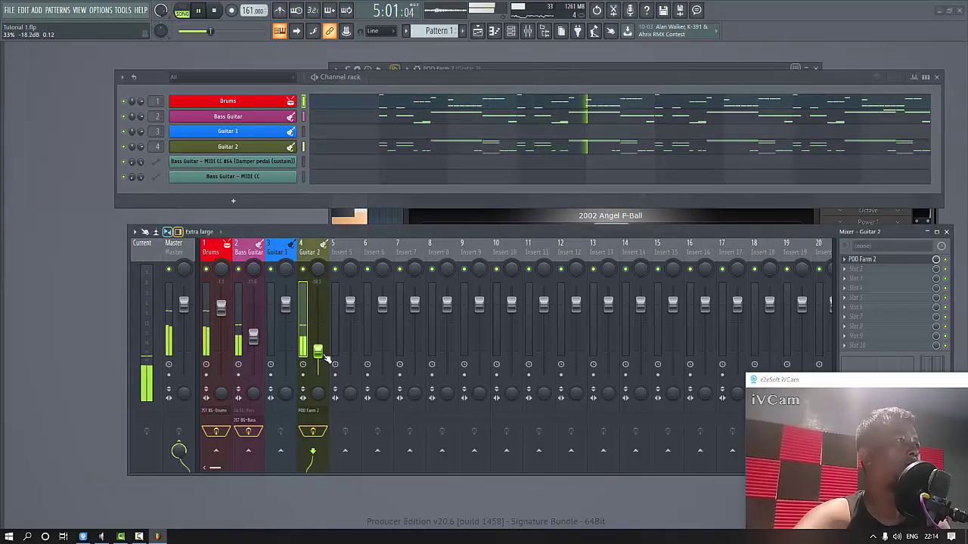
left_click_drag(329, 230, 327, 225)
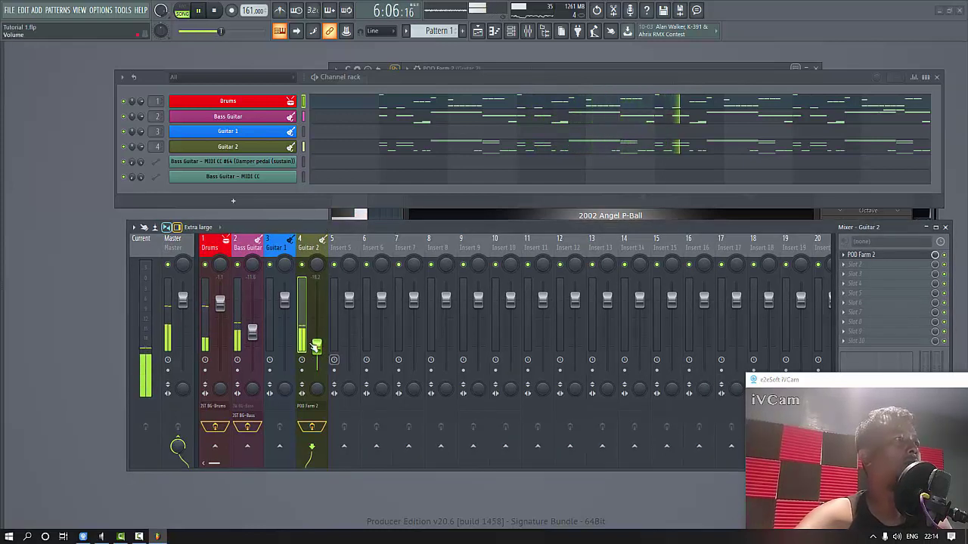
left_click_drag(320, 348, 331, 345)
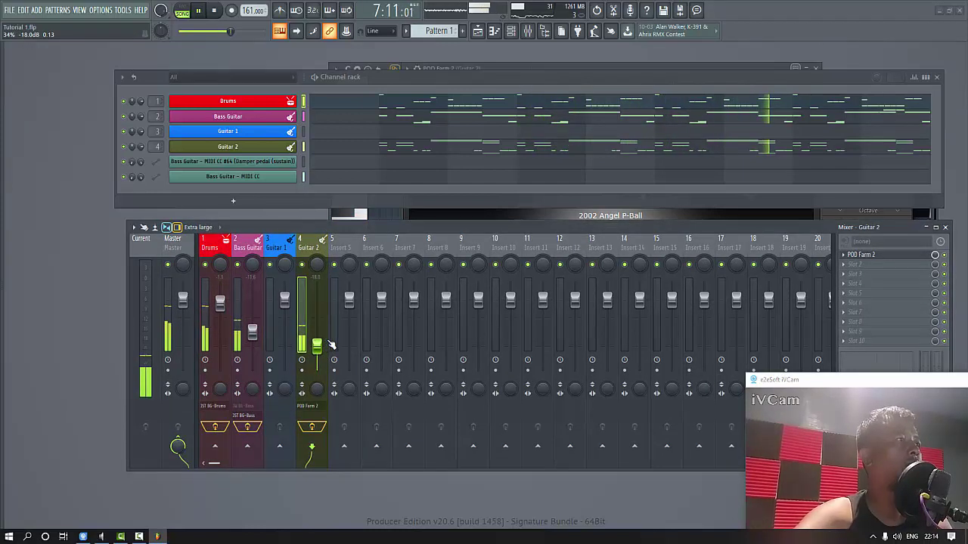
left_click_drag(431, 228, 424, 228)
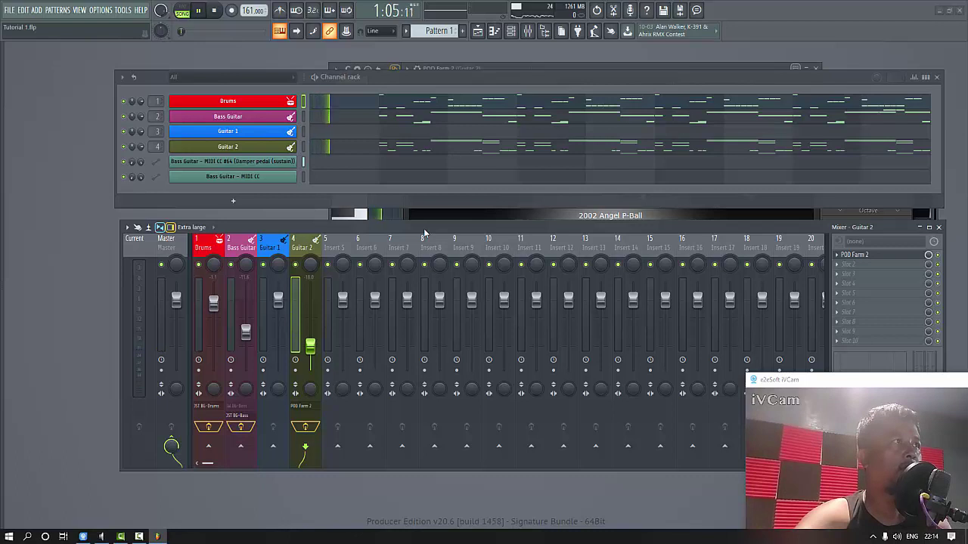
key("space")
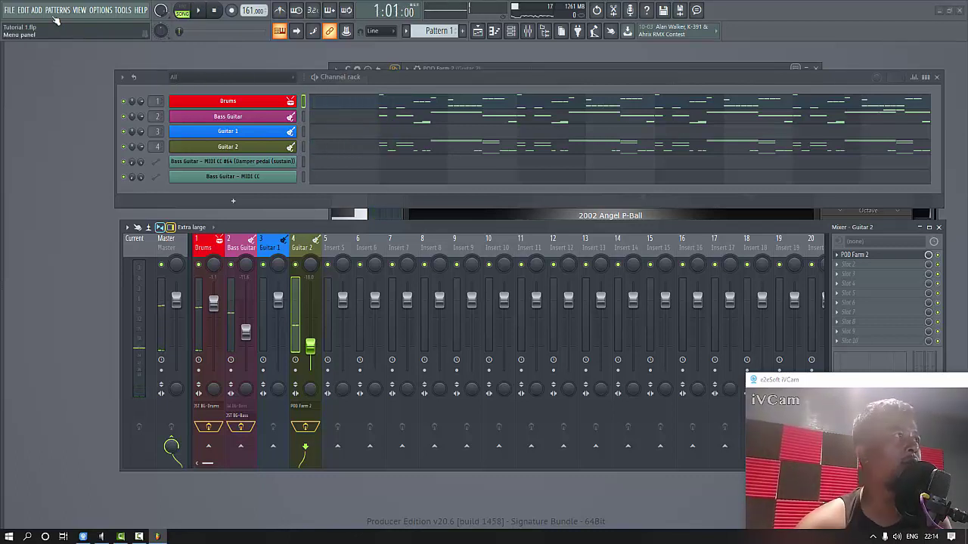
Open the project's file commands.
left_click(10, 11)
left_click(11, 11)
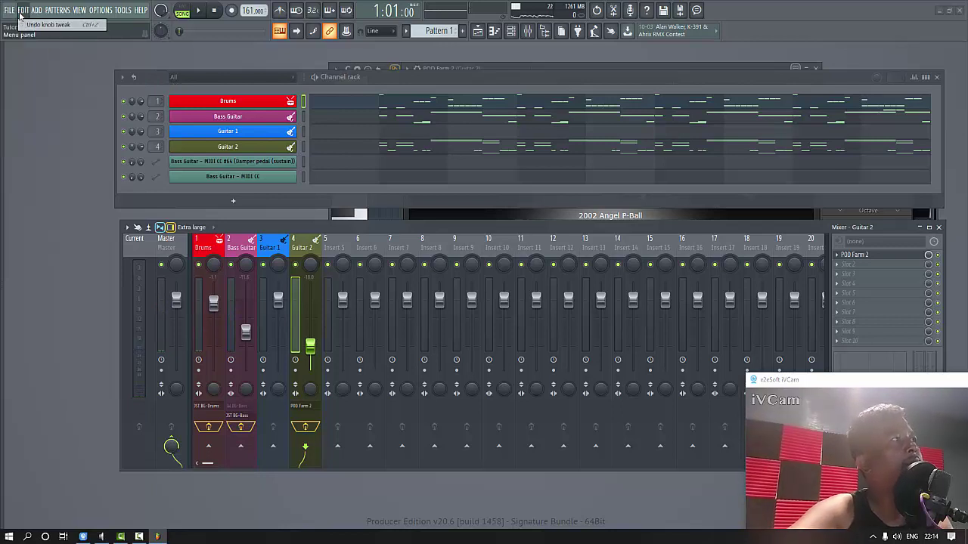